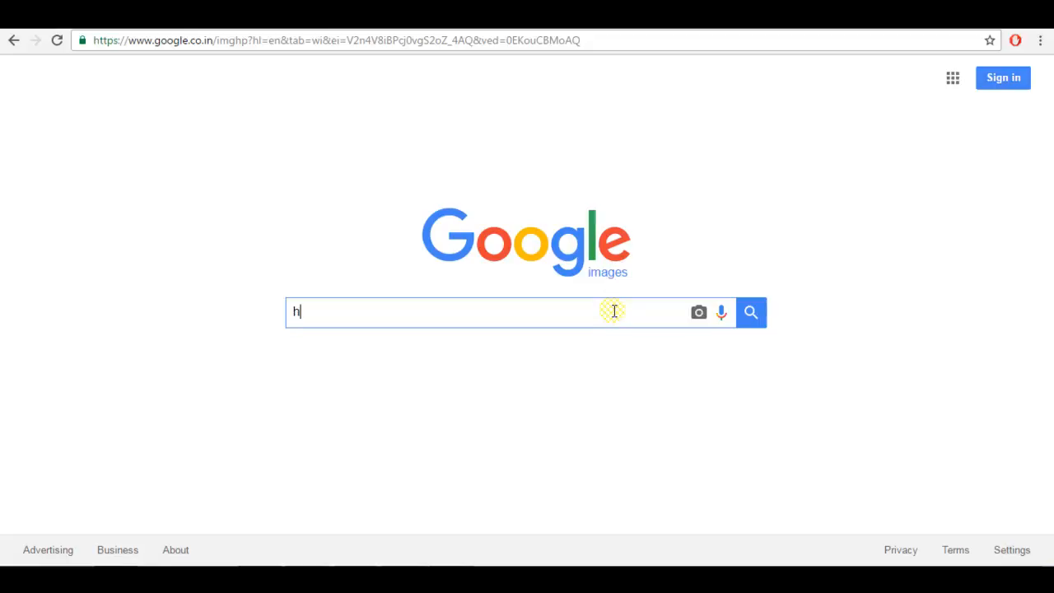
Search Google Images for "hand reference for 3d".
text(and refer)
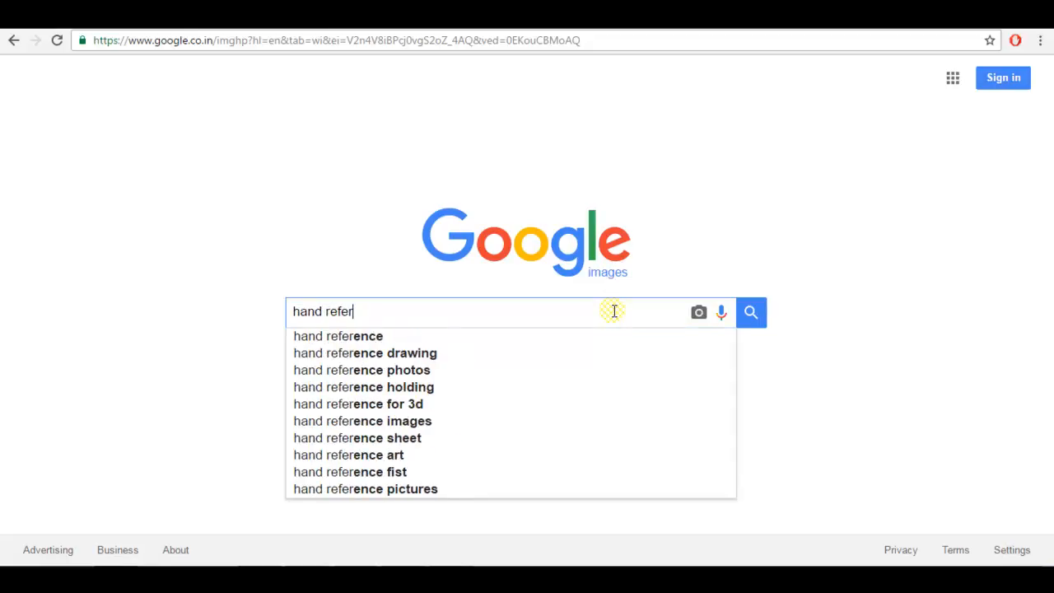
text(ence f)
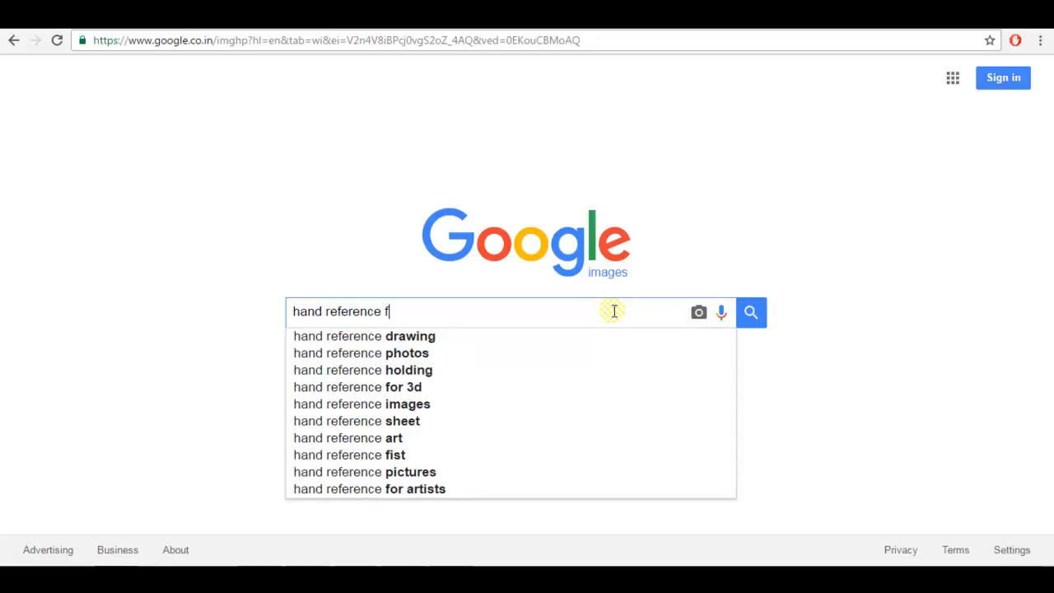
text(or 3d)
key(Return)
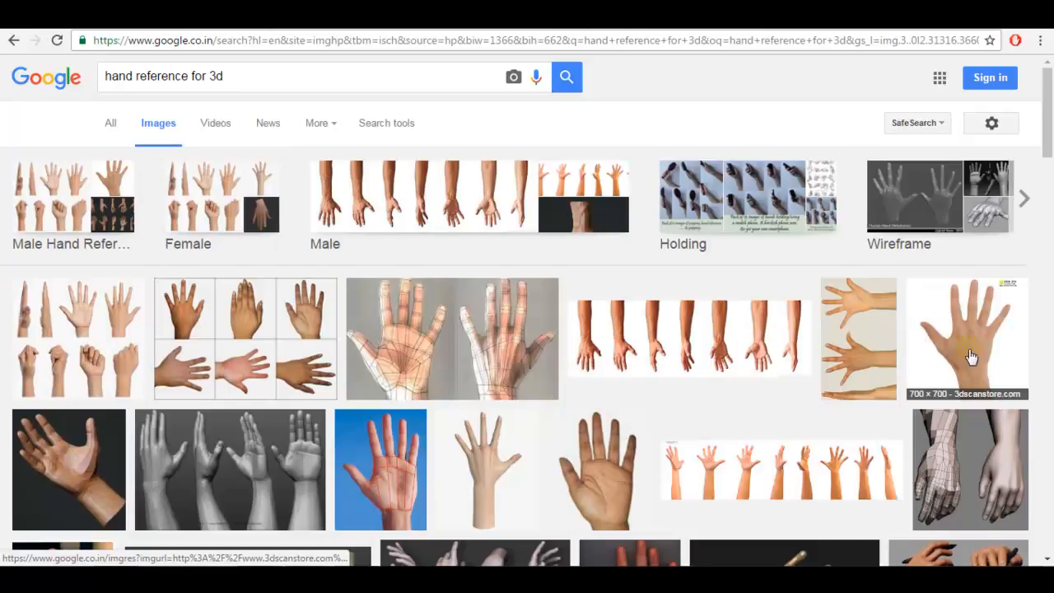
Browse the hand photo results and open the clipartpanda Realistic Female Hand 3d Model image at full size.
scroll(969, 357, down, 1)
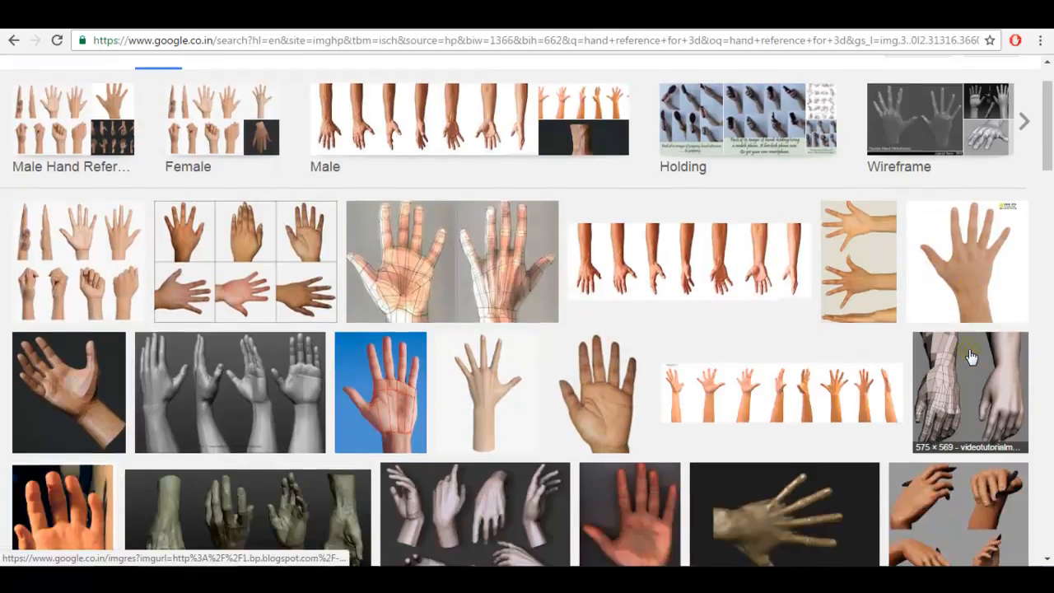
click(936, 287)
click(872, 385)
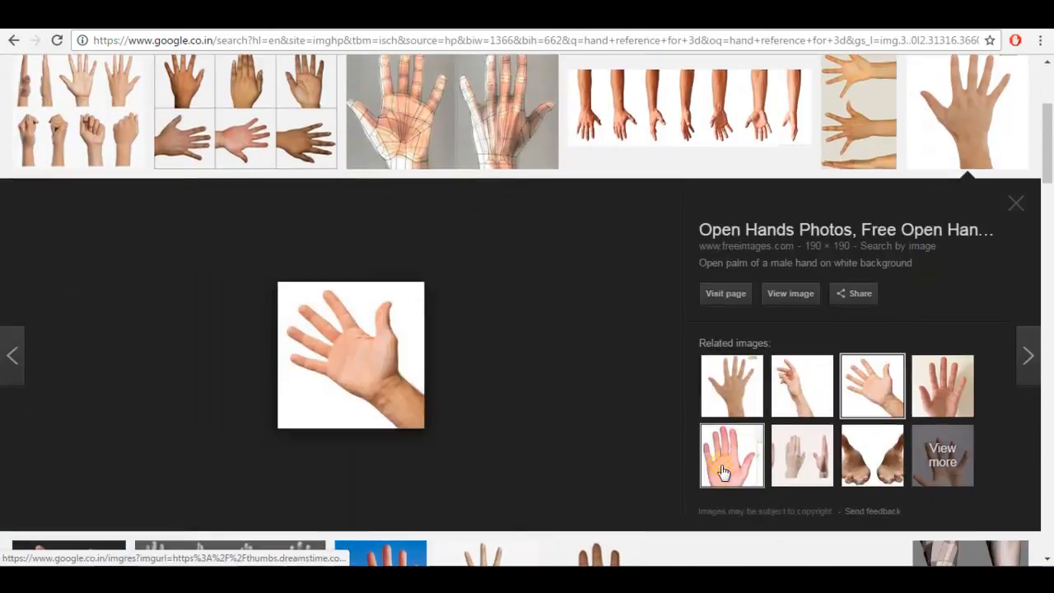
click(732, 467)
click(941, 139)
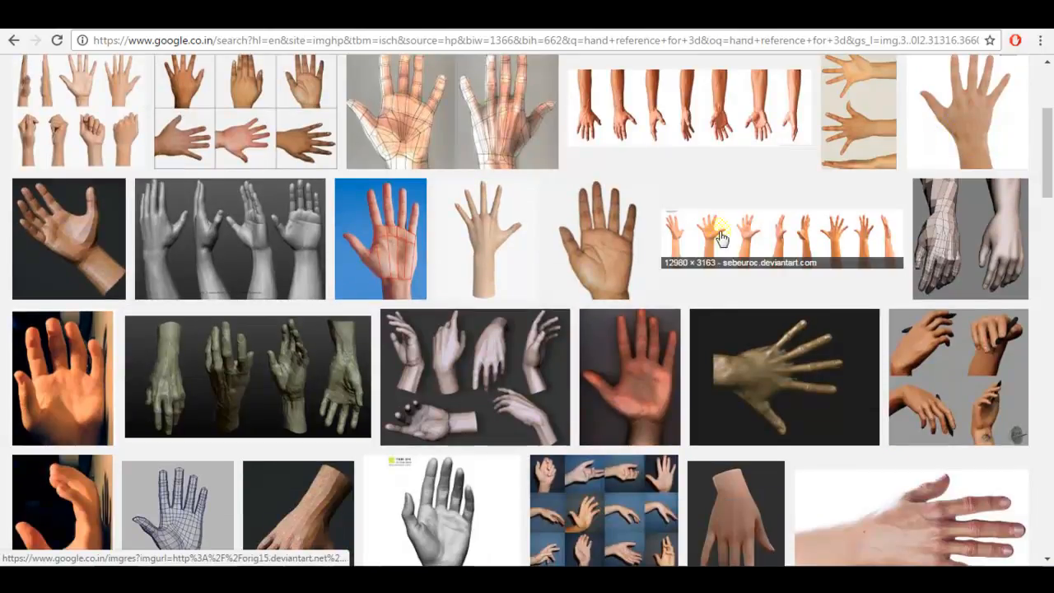
click(495, 235)
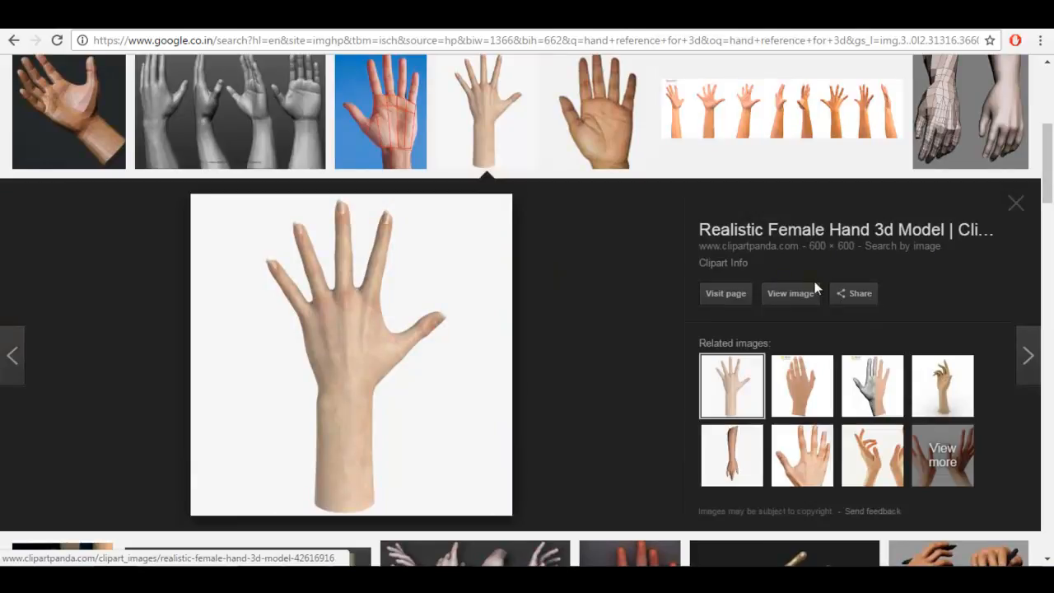
click(800, 298)
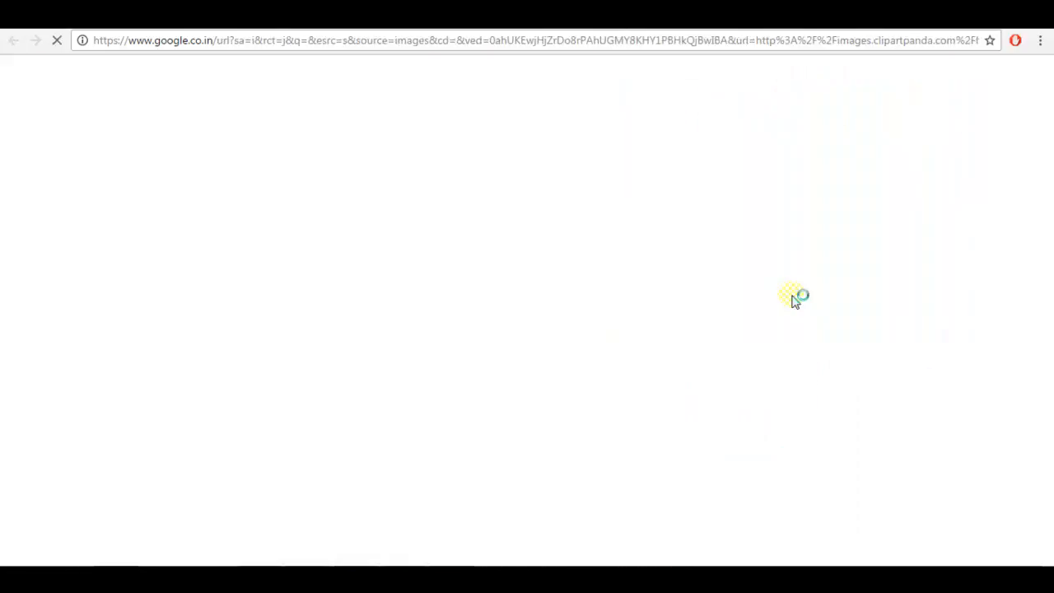
Save the full-size hand image as a JPG named hand03.
right_click(337, 222)
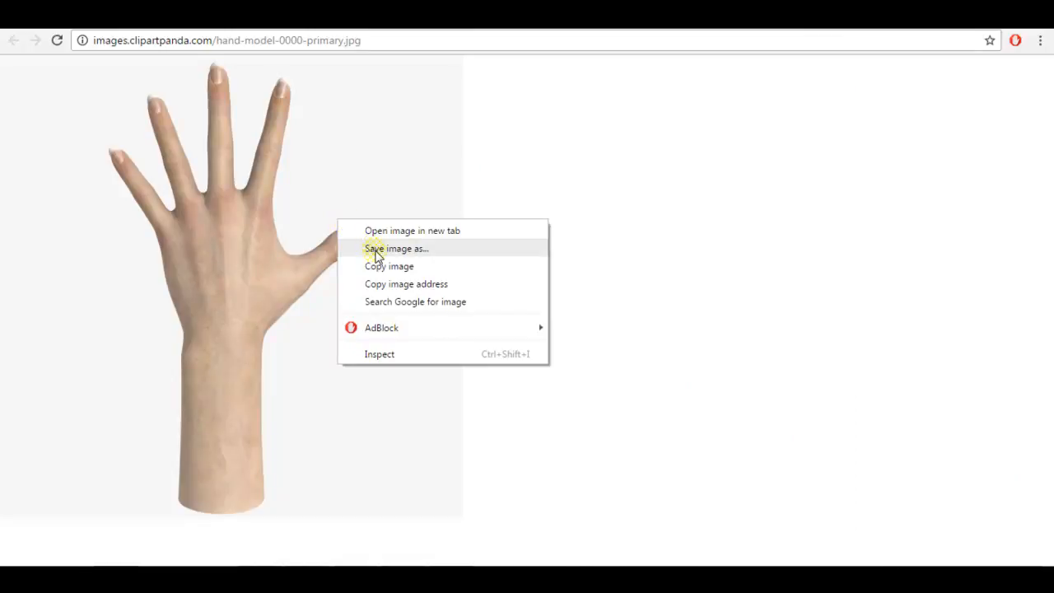
click(373, 250)
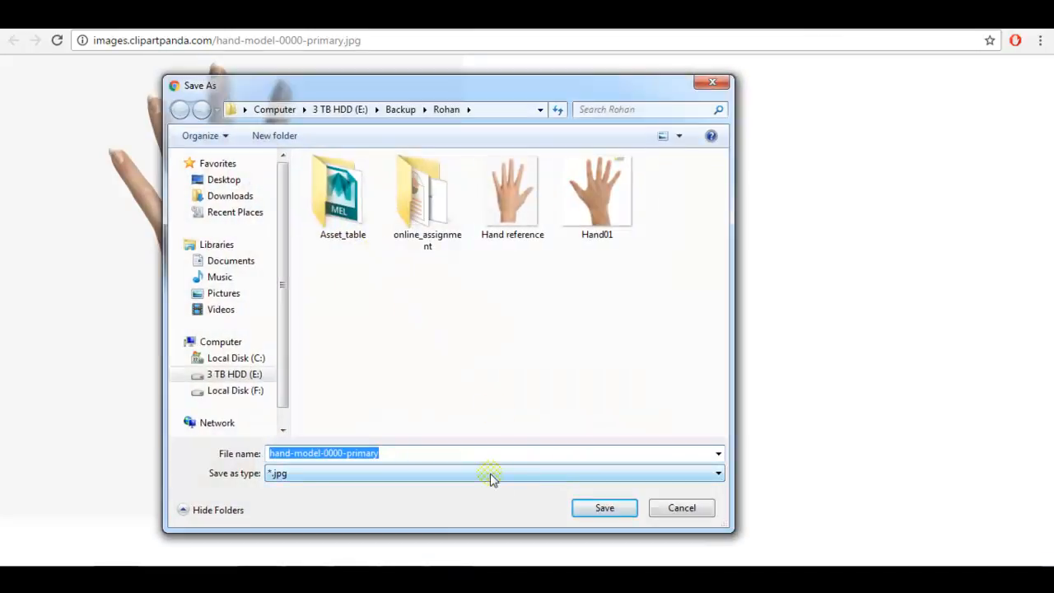
text(hand03)
key(Return)
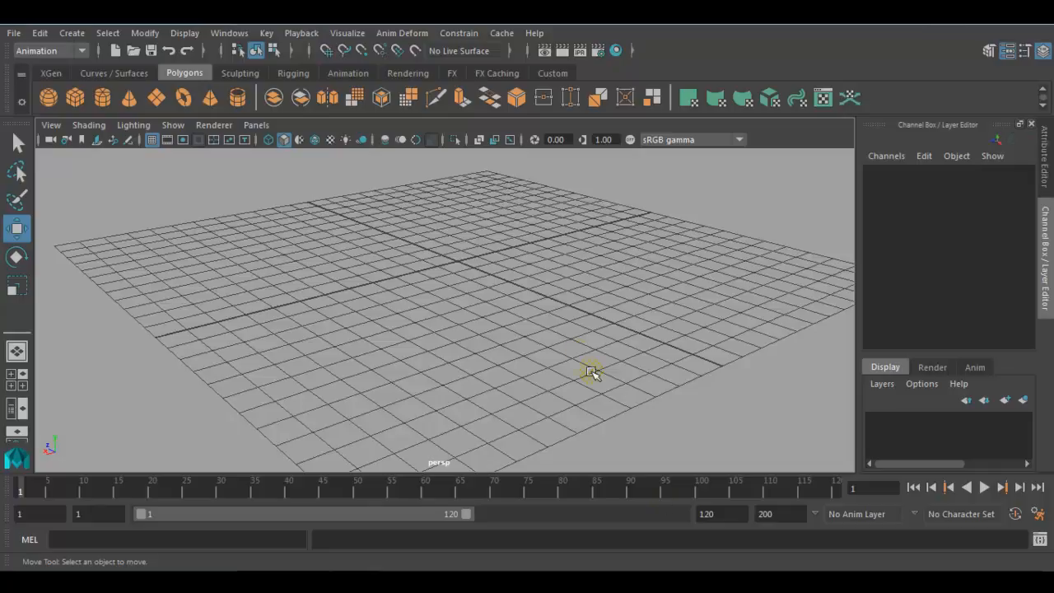
In Maya, maximize the top view and start importing an image for its image plane.
key(space)
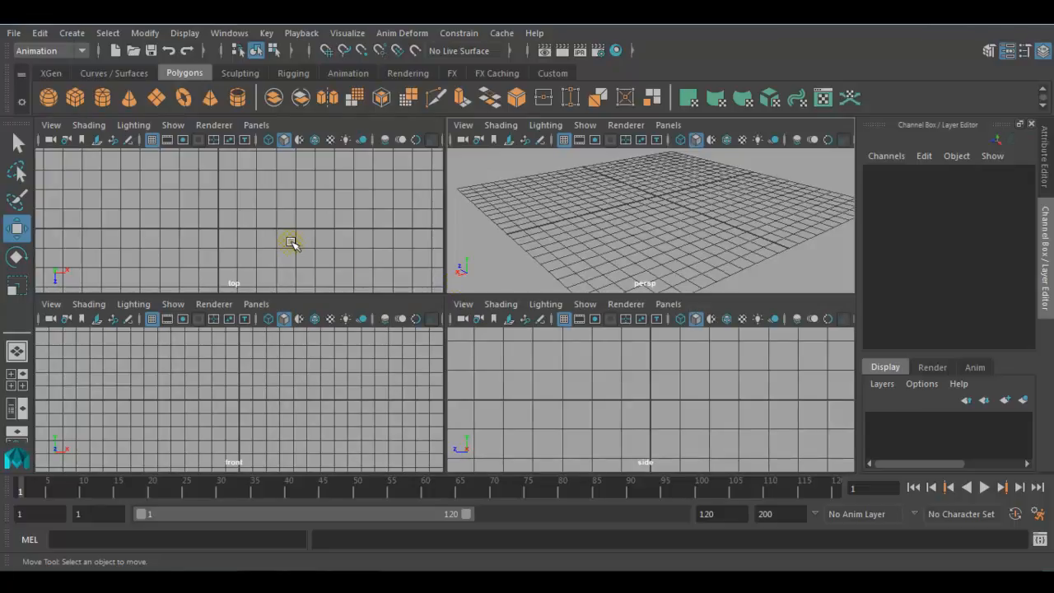
key(space)
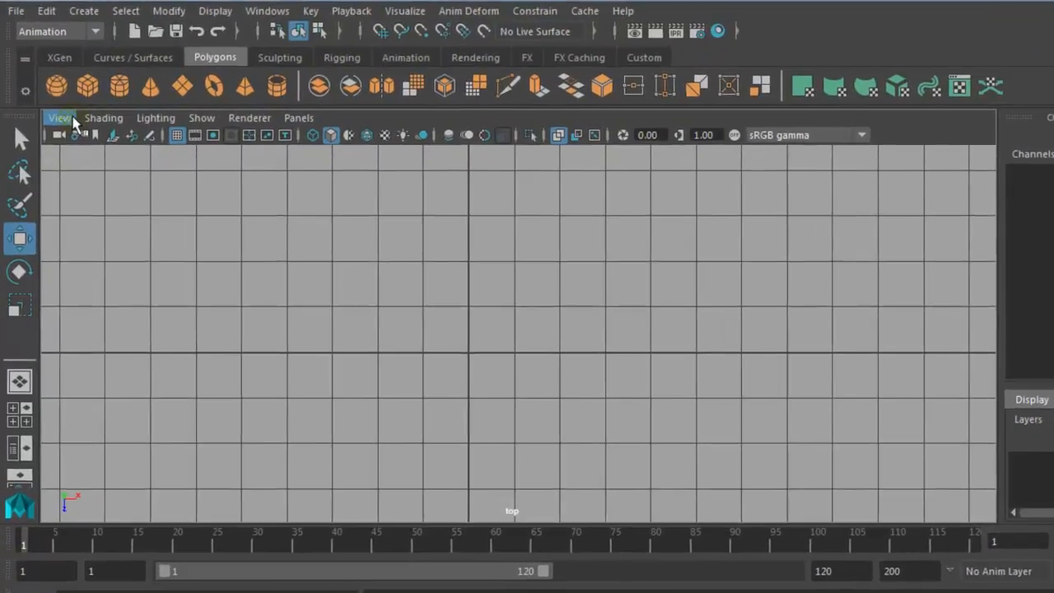
click(62, 127)
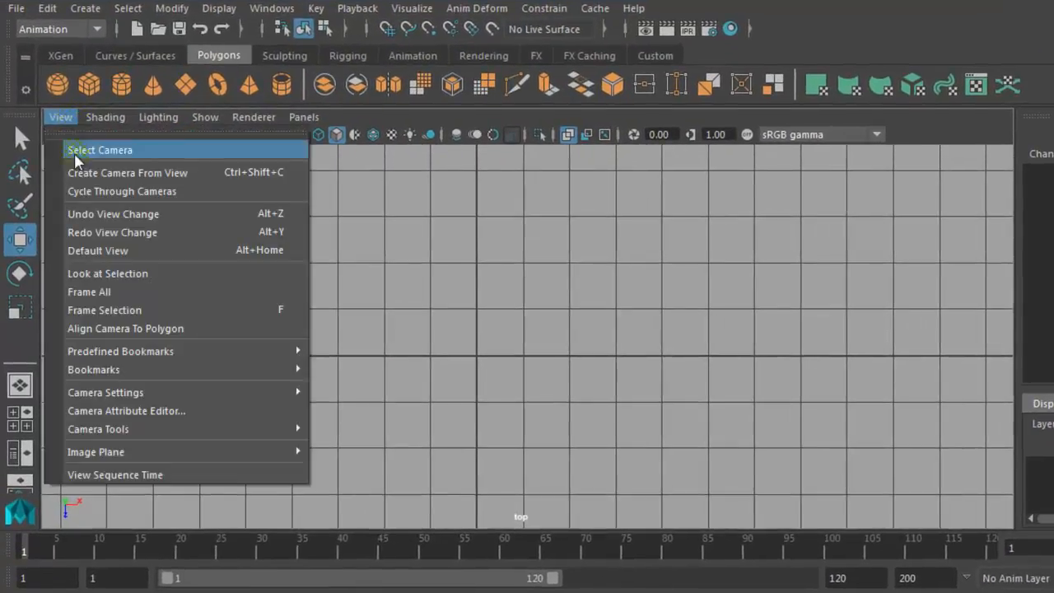
mouse_move(165, 453)
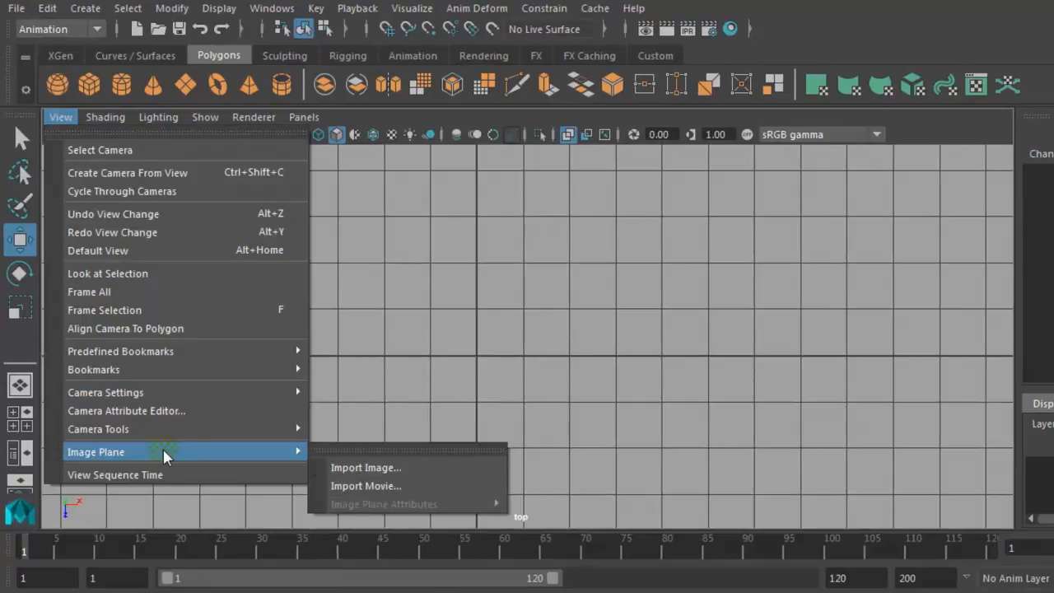
click(372, 469)
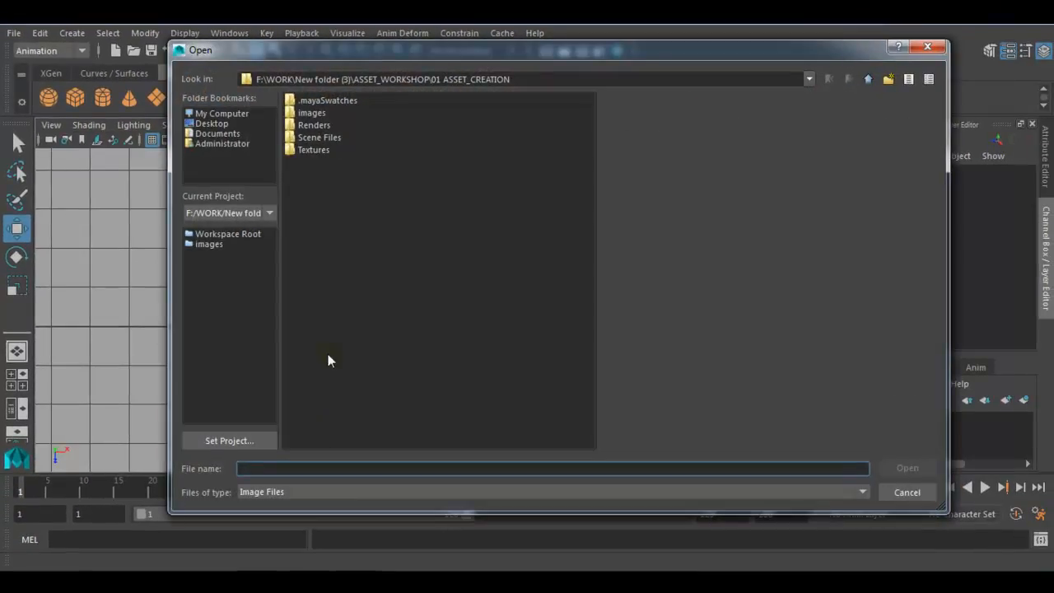
Load Hand reference.jpg from the personal subfolder of E:\Backup as the top view's image plane.
click(236, 114)
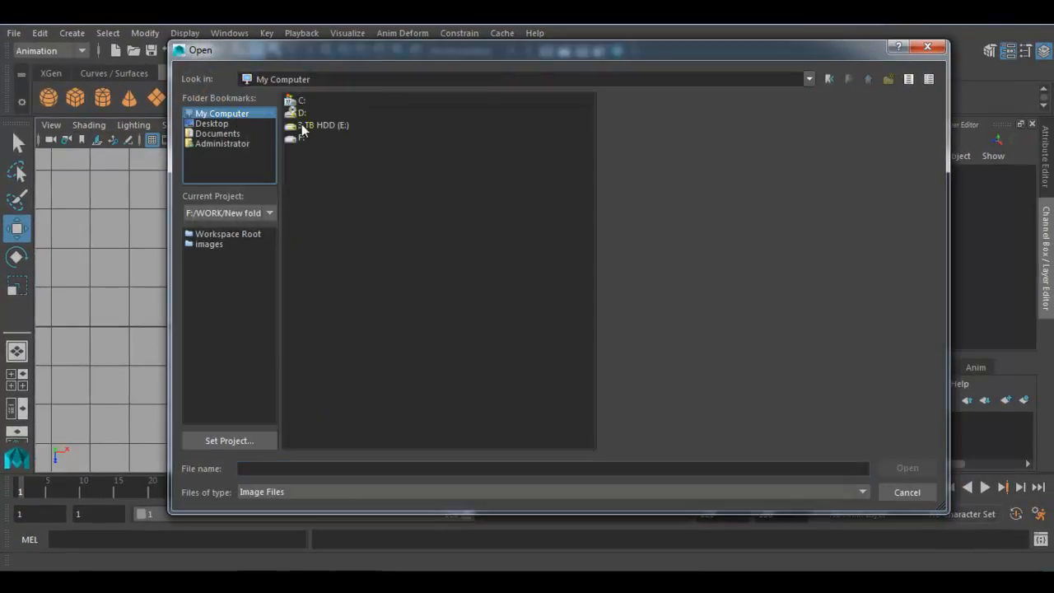
click(302, 126)
double_click(302, 126)
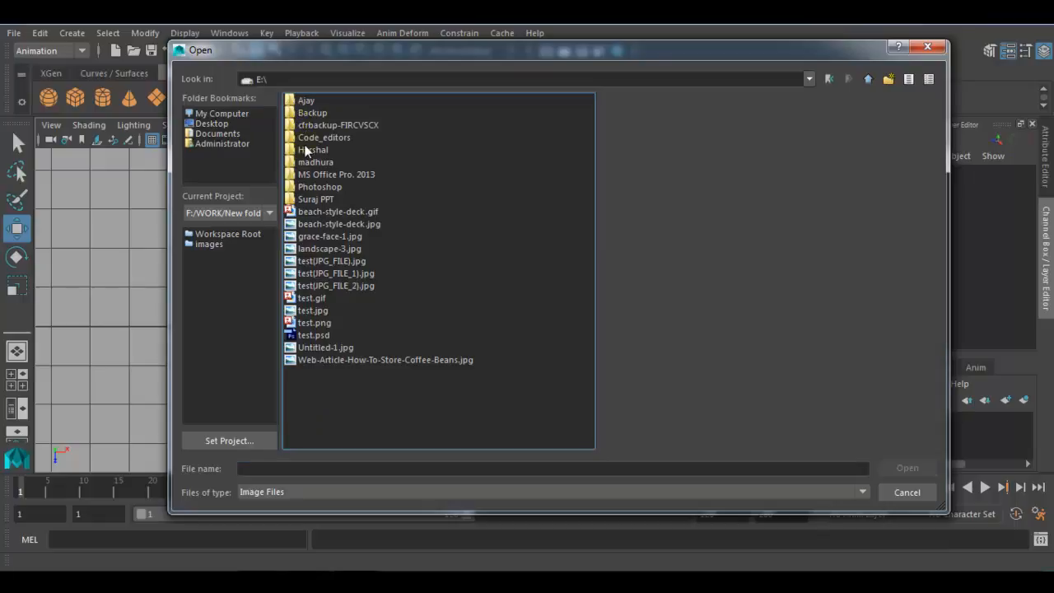
double_click(313, 113)
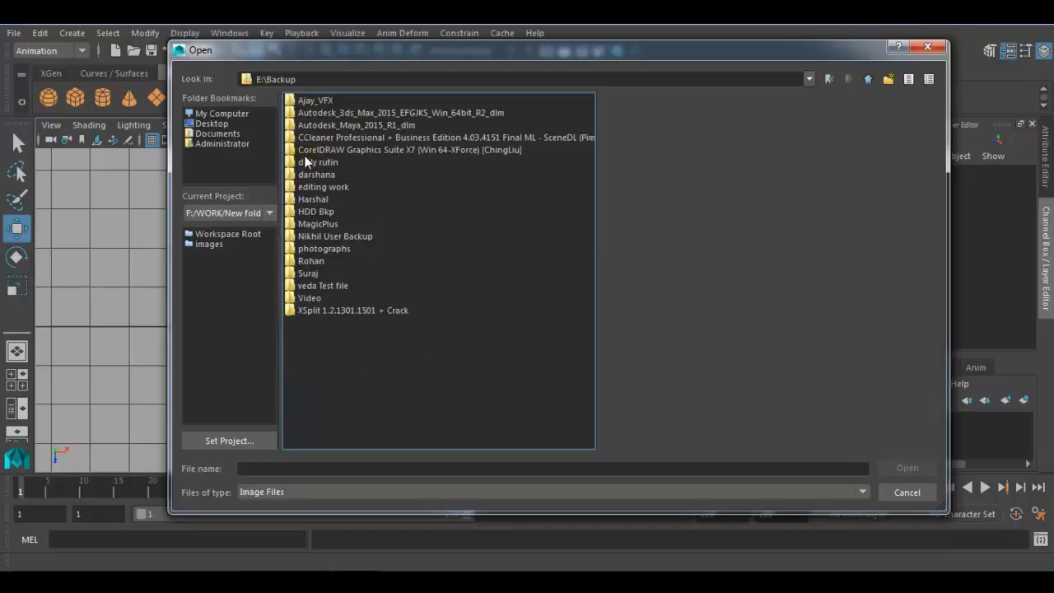
double_click(306, 260)
click(312, 138)
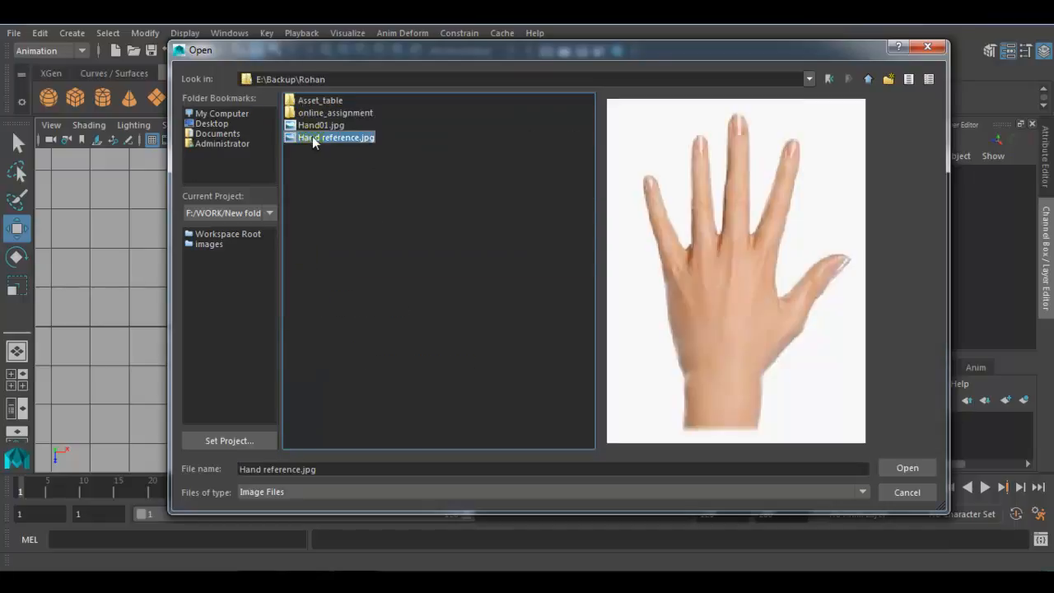
click(907, 468)
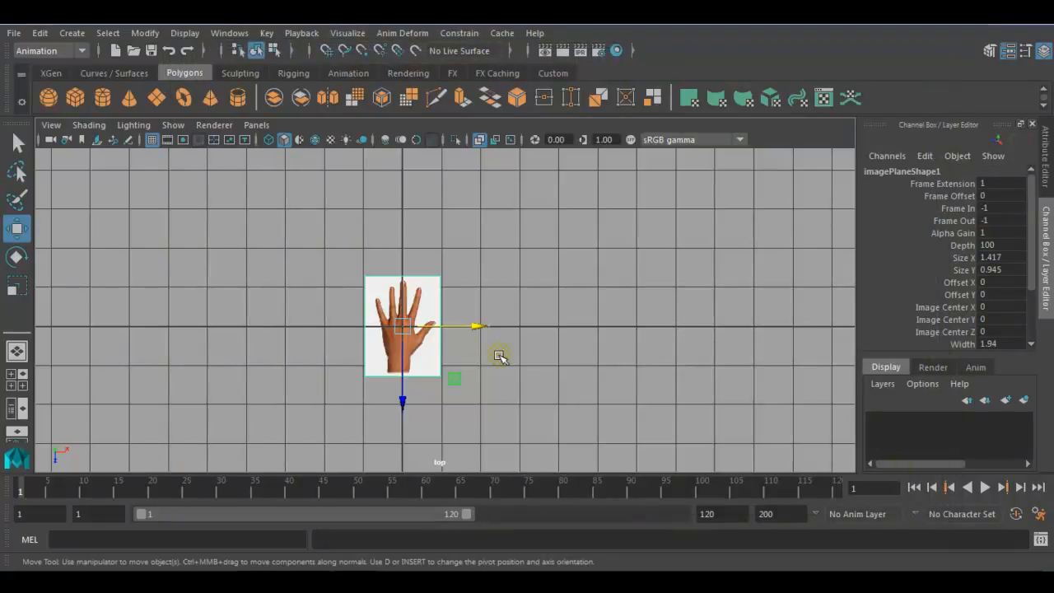
Scale the hand image plane up uniformly so it covers a large part of the grid.
scroll(528, 367, up, 3)
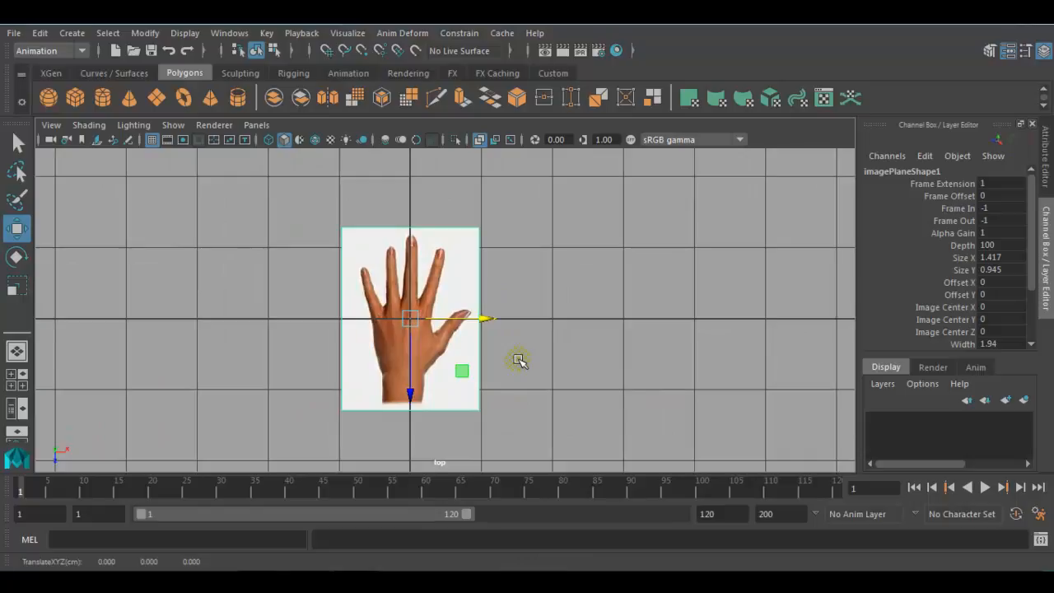
key(space)
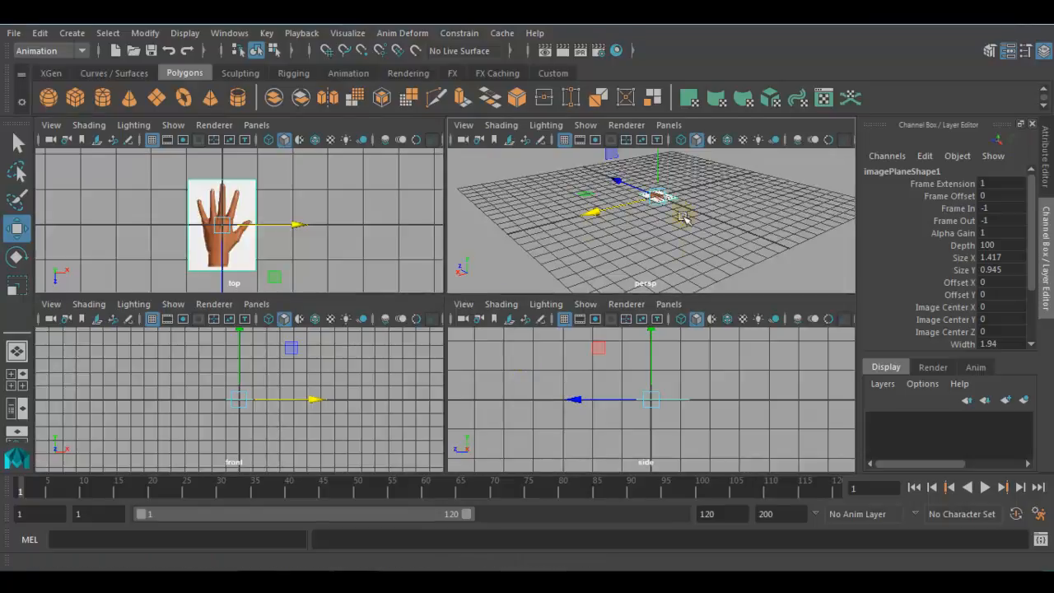
key(r)
alt+drag(663, 212, 761, 263)
drag(661, 244, 738, 250)
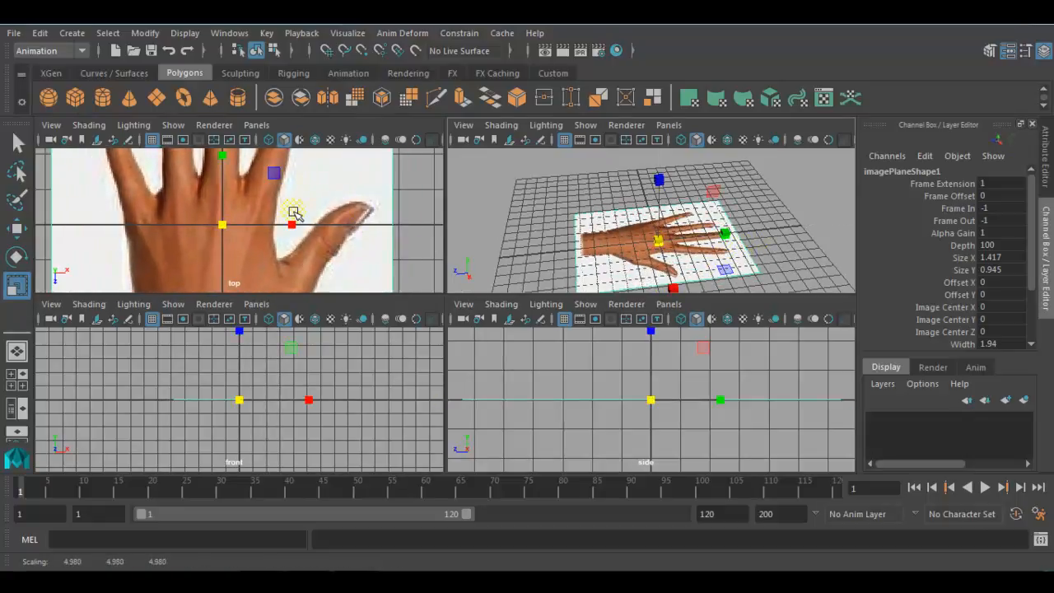
scroll(296, 214, down, 5)
drag(659, 243, 613, 226)
scroll(594, 238, down, 3)
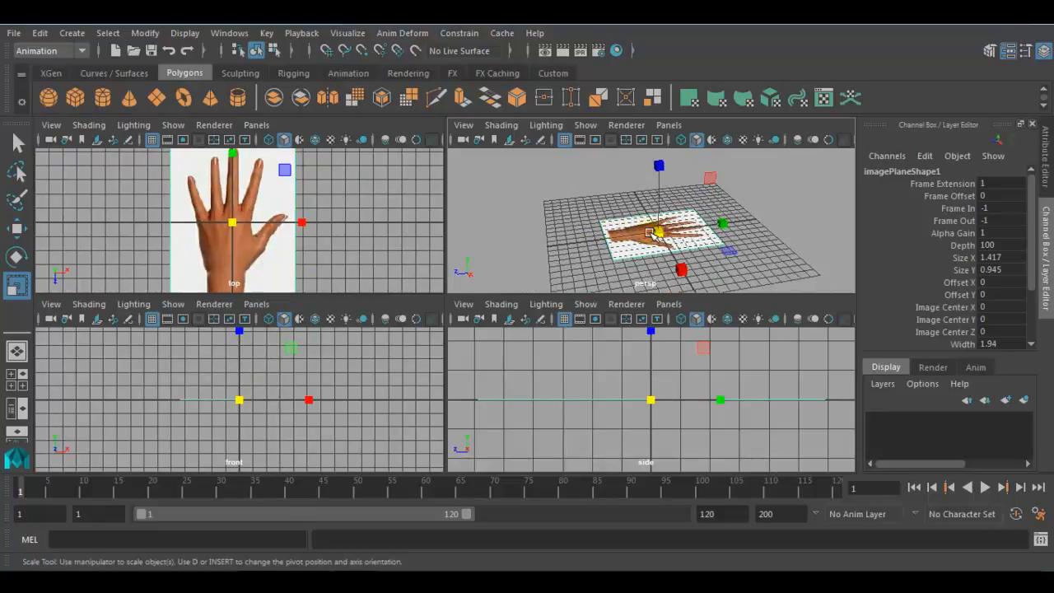
key(w)
key(q)
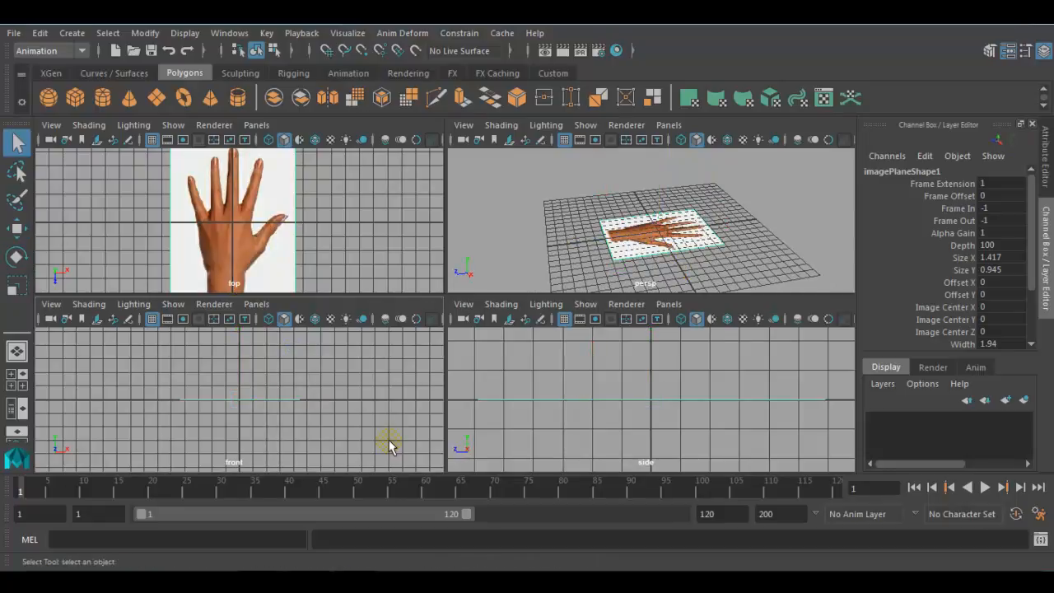
click(641, 388)
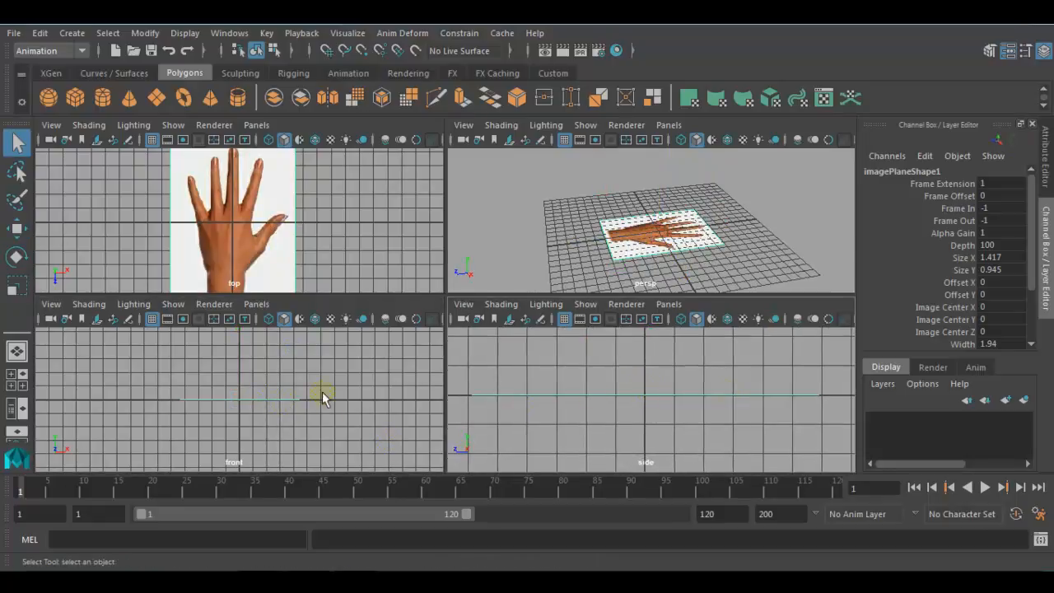
Move the hand image plane straight down along Y, well below the grid, and deselect it.
click(659, 235)
key(w)
scroll(655, 181, down, 5)
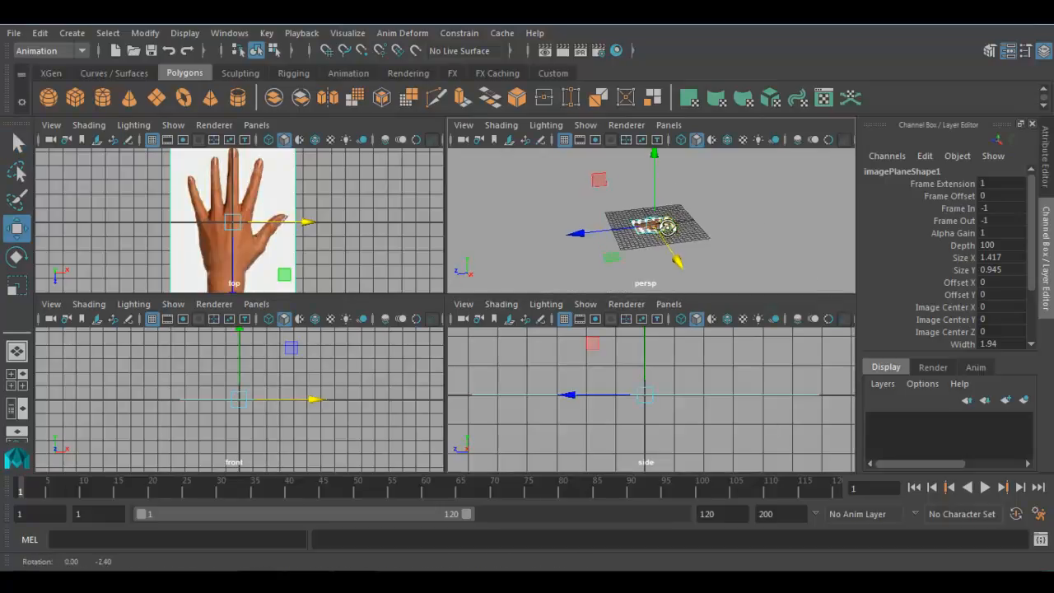
drag(655, 181, 656, 215)
key(space)
alt+drag(473, 397, 495, 389)
alt+right_drag(496, 389, 518, 472)
drag(458, 328, 458, 332)
click(647, 276)
alt+drag(434, 376, 485, 399)
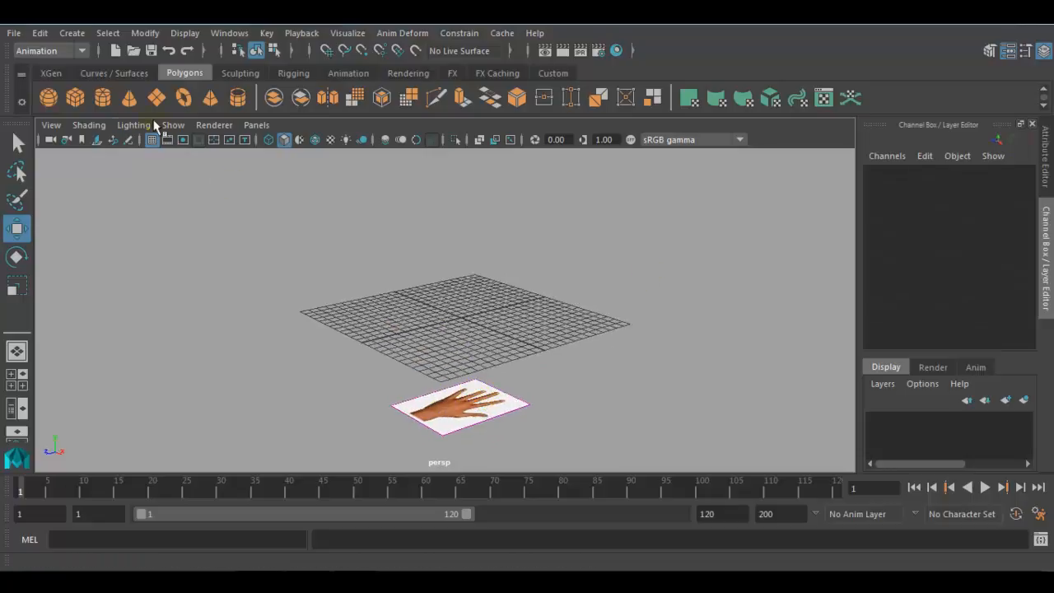
Hide the grid in the perspective and top views.
click(152, 140)
key(space)
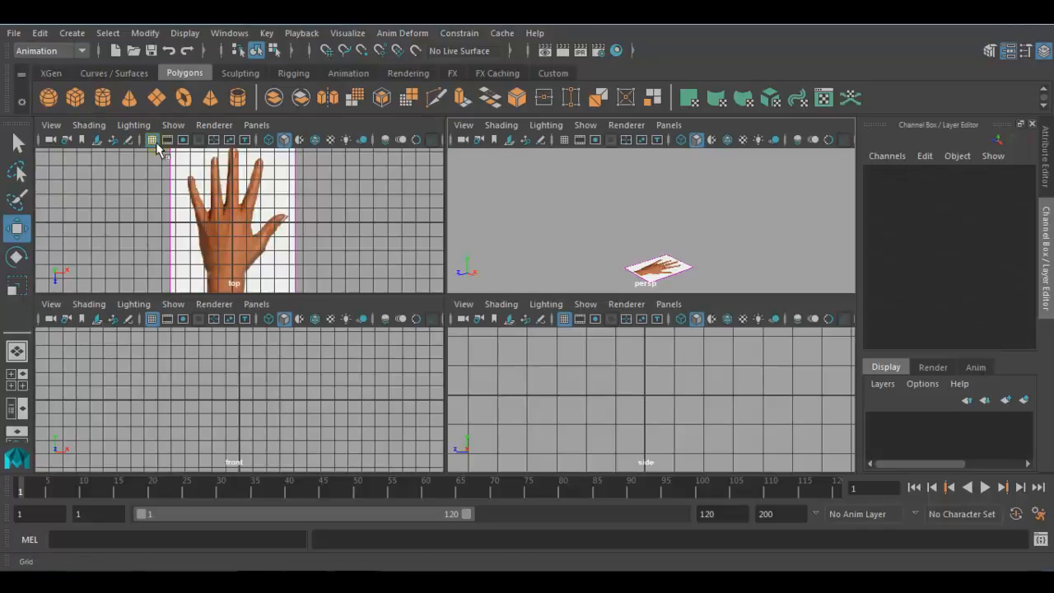
click(151, 140)
key(space)
alt+right_drag(539, 338, 649, 455)
alt+middle_drag(649, 456, 607, 378)
alt+right_drag(607, 377, 642, 408)
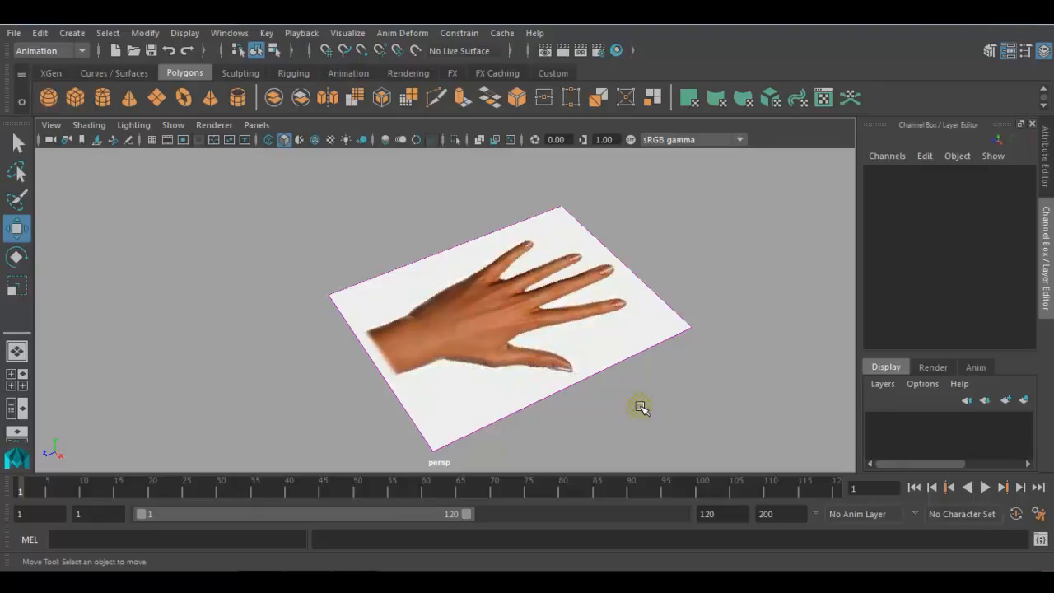
Maximize the top view with the whole hand image framed and create a polygon cube at the origin.
key(space)
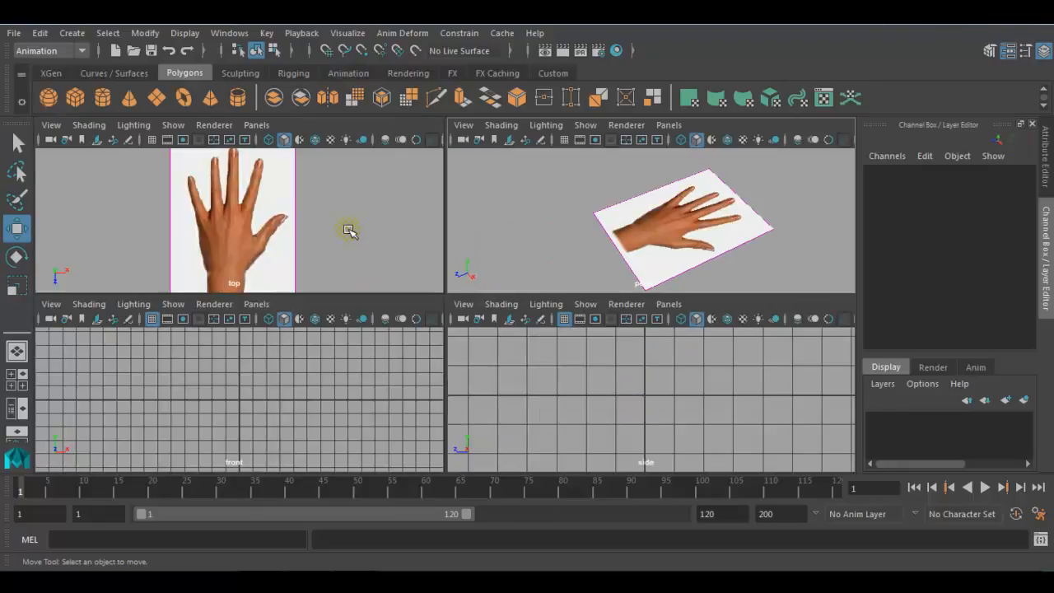
key(space)
scroll(548, 356, down, 2)
alt+middle_drag(530, 363, 542, 346)
alt+right_drag(541, 351, 551, 363)
alt+middle_drag(551, 362, 549, 376)
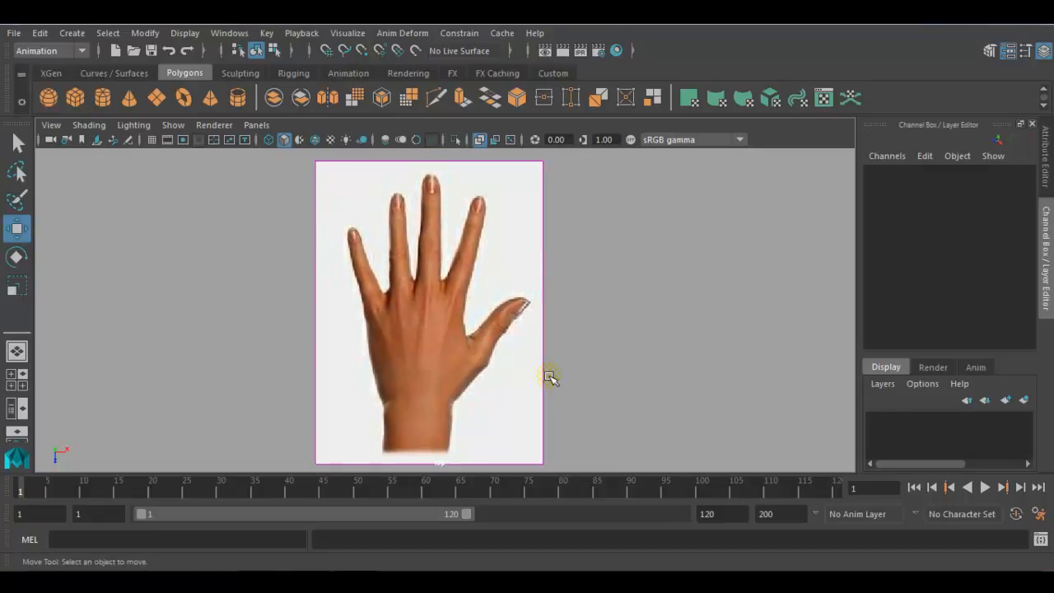
alt+right_drag(550, 376, 551, 381)
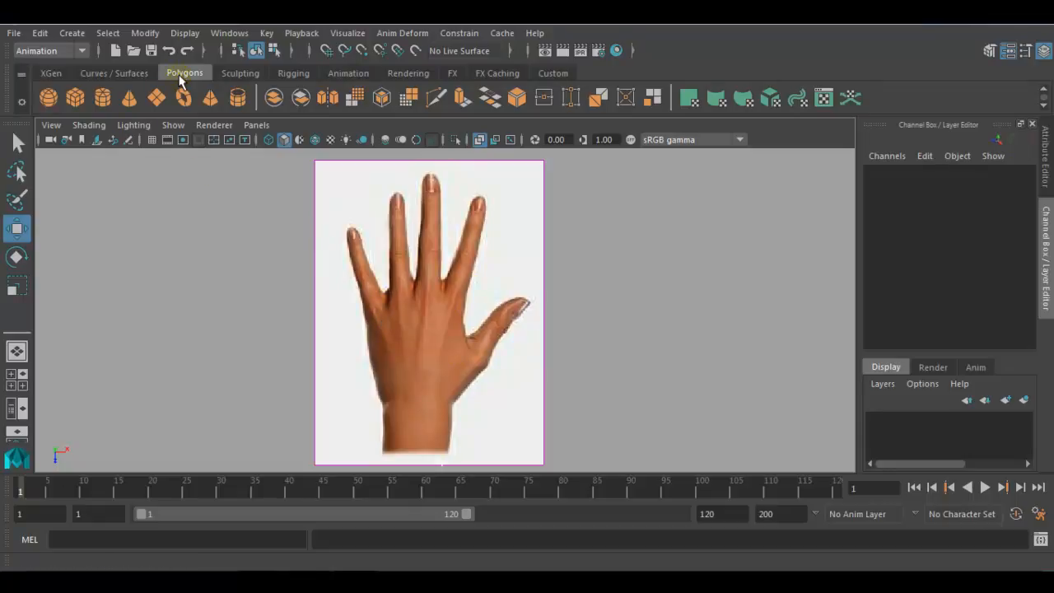
click(75, 99)
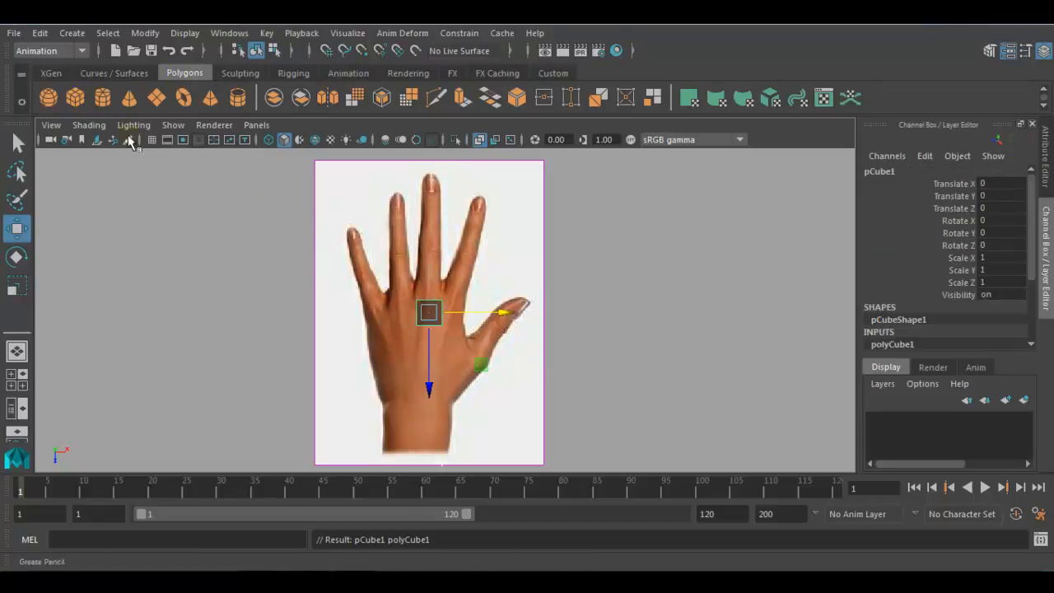
Check that X-Ray shading is enabled in the top view so the hand photo shows through the cube.
alt+right_drag(313, 287, 365, 322)
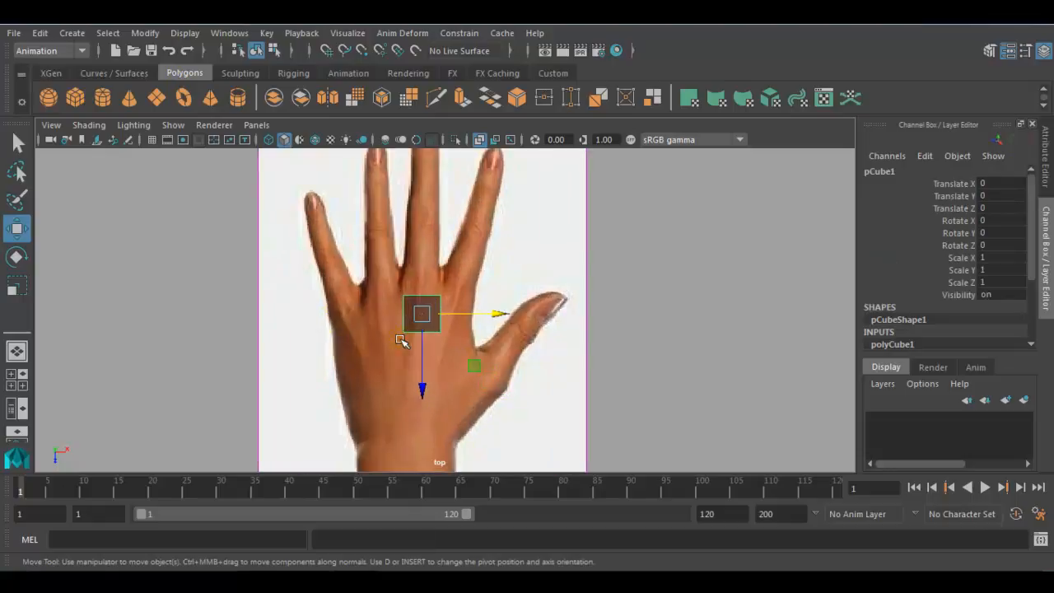
alt+middle_drag(435, 340, 443, 336)
alt+right_drag(443, 336, 461, 344)
click(88, 125)
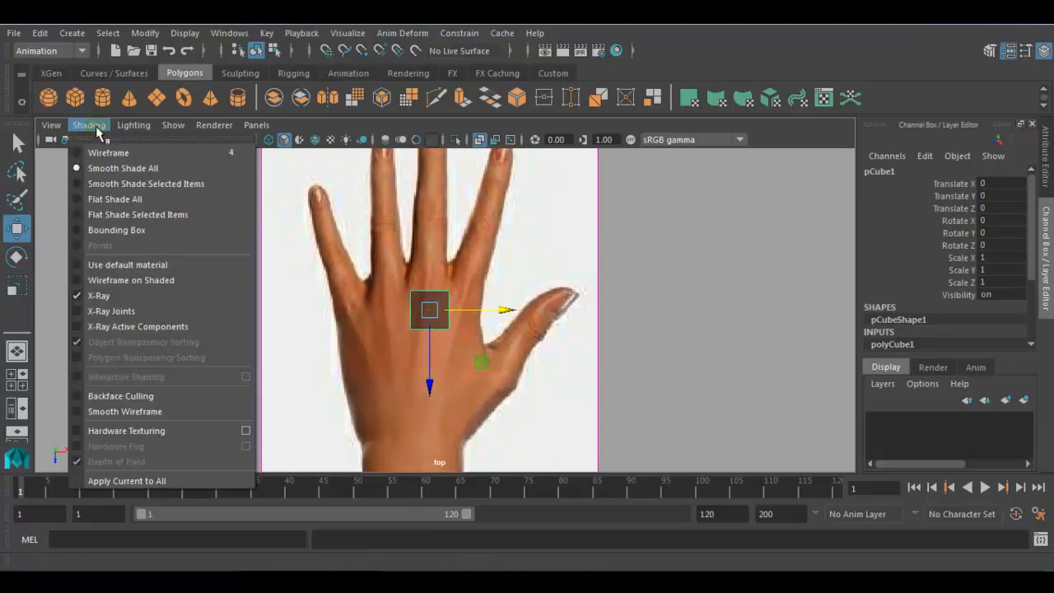
click(96, 296)
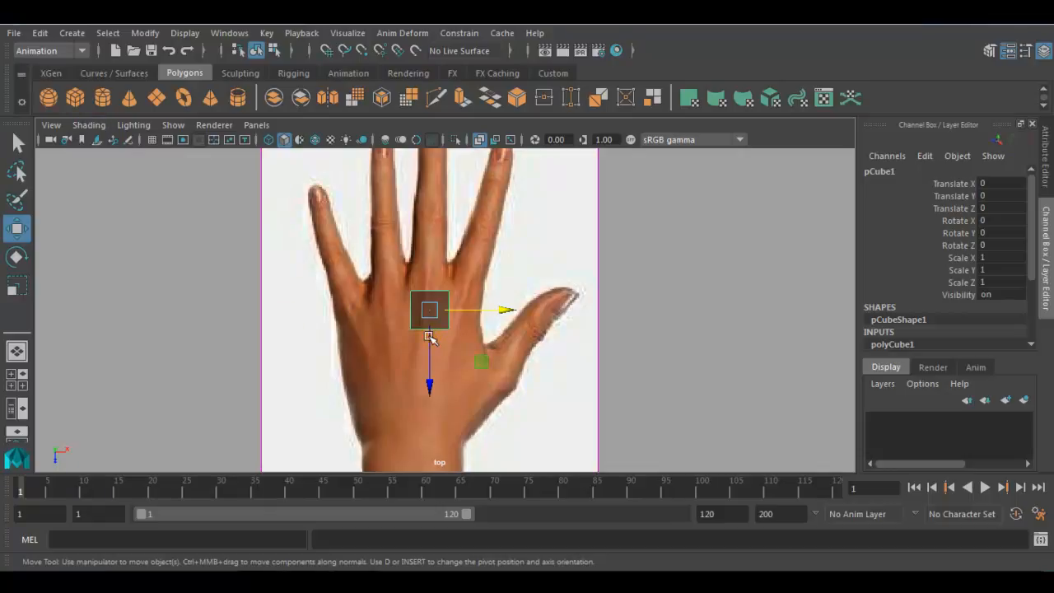
Scale the cube uniformly to 2.69 and move it over the palm at Translate X -0.142 and Translate Z 1.321.
key(r)
drag(430, 311, 490, 313)
key(w)
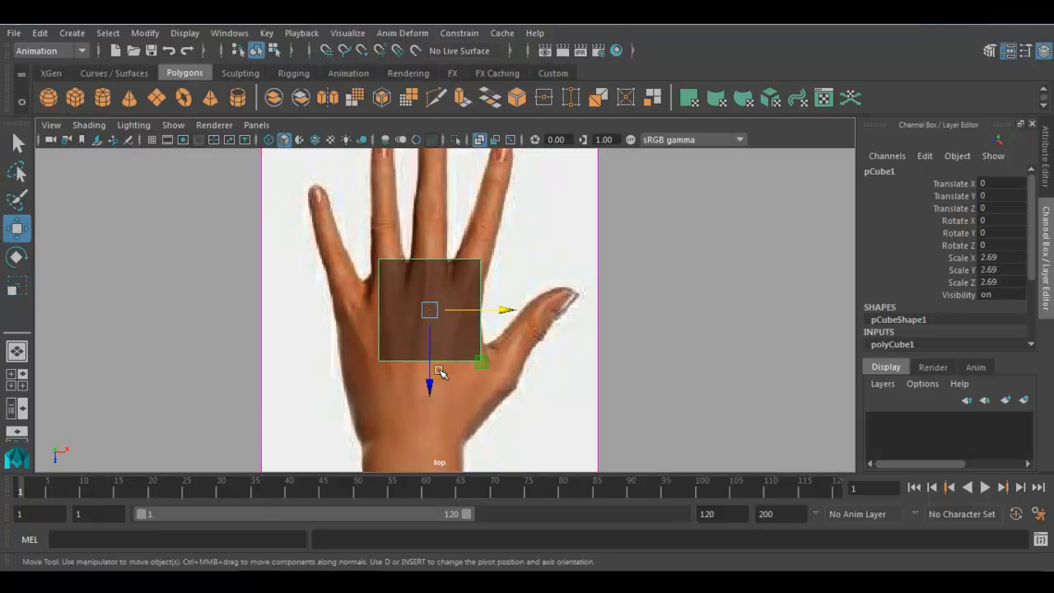
drag(428, 381, 429, 430)
drag(513, 360, 509, 364)
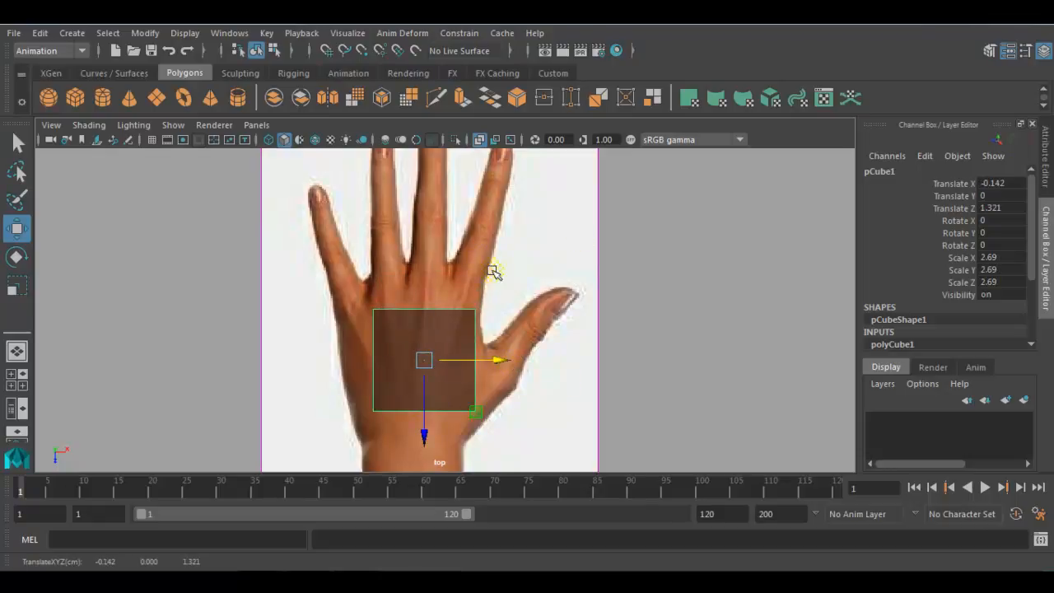
alt+middle_drag(476, 326, 489, 303)
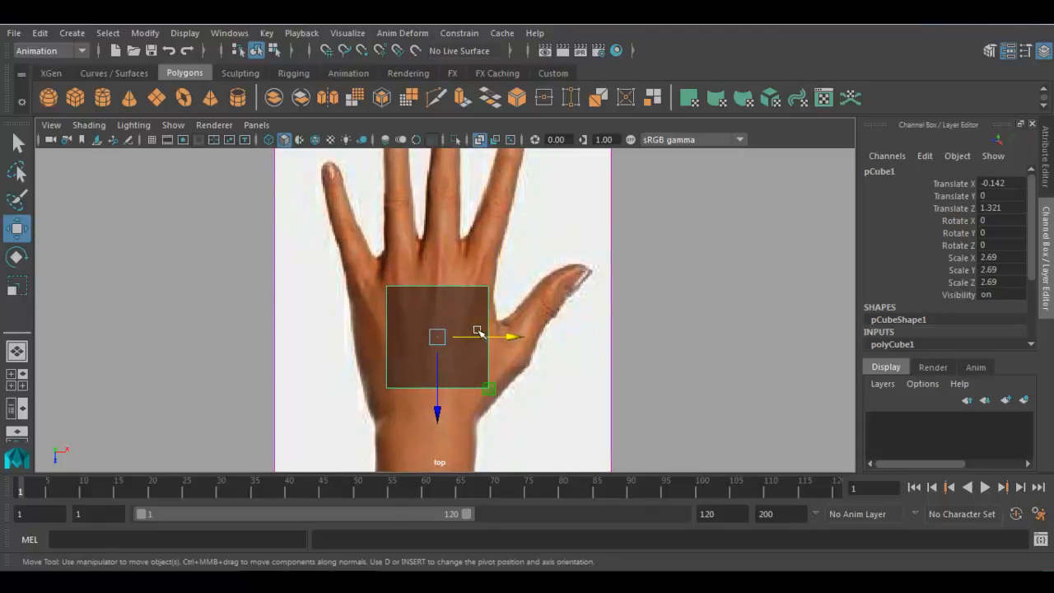
Flatten the cube in the perspective view to a Scale Y of 1.645.
key(space)
key(space)
key(f)
key(r)
alt+middle_drag(484, 236, 503, 303)
alt+right_drag(503, 303, 462, 271)
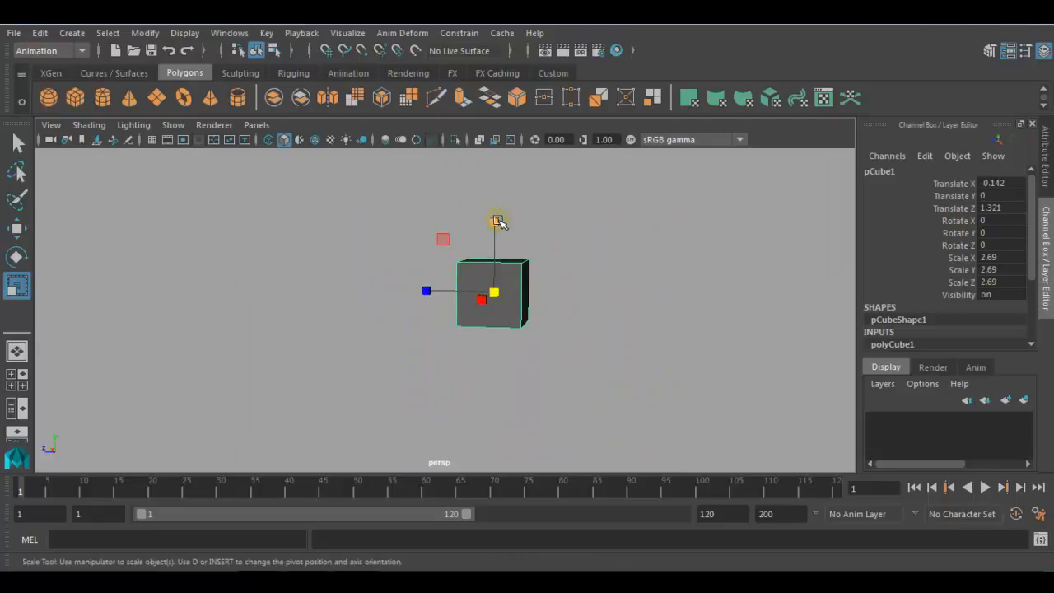
drag(496, 222, 498, 250)
Hide image planes in the perspective view only.
alt+right_drag(586, 341, 407, 390)
alt+drag(407, 390, 468, 429)
alt+middle_drag(420, 404, 412, 385)
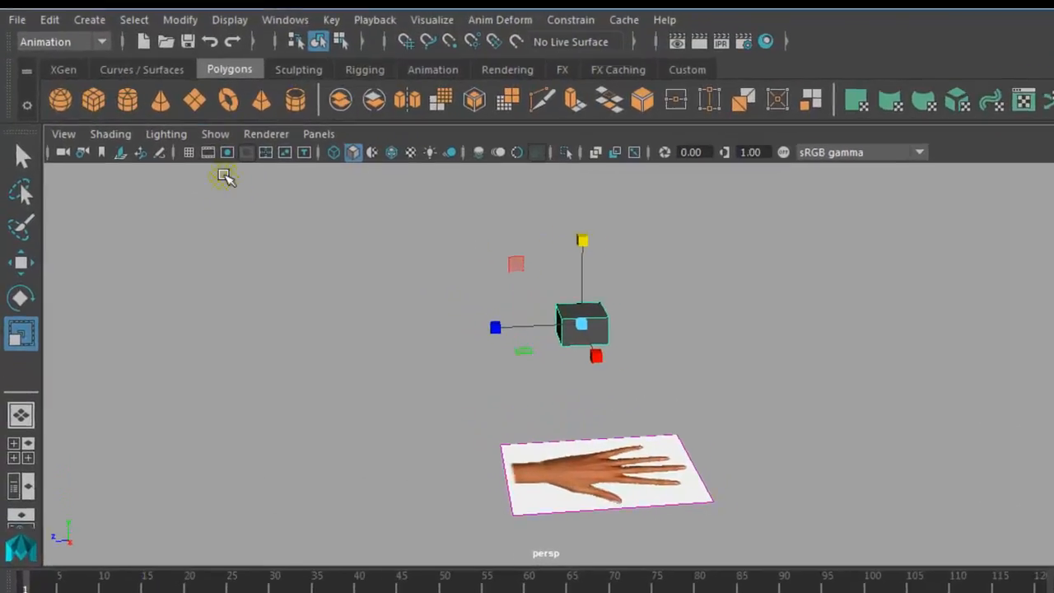
click(174, 125)
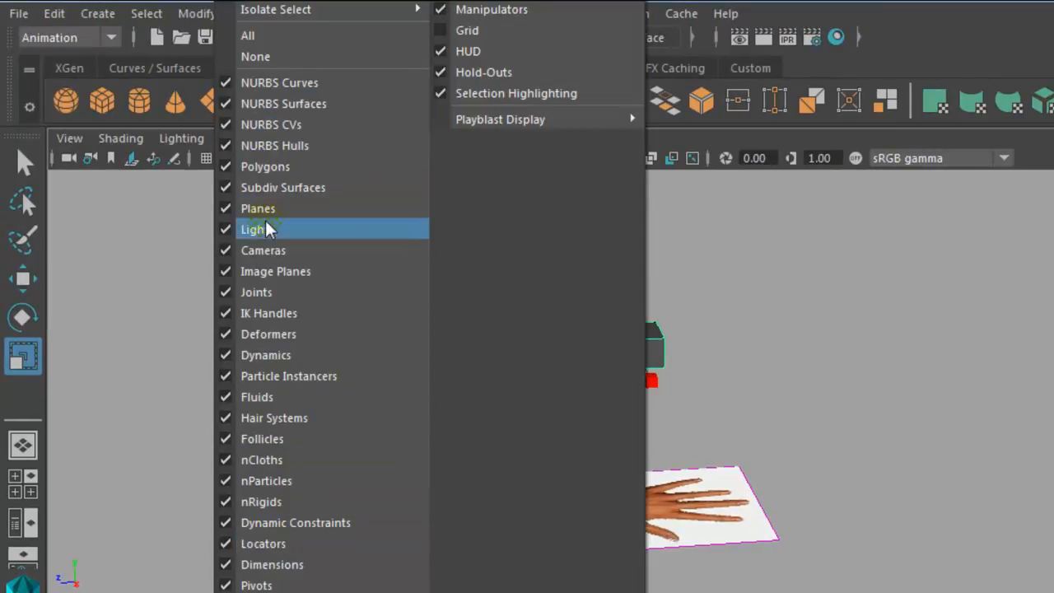
click(227, 274)
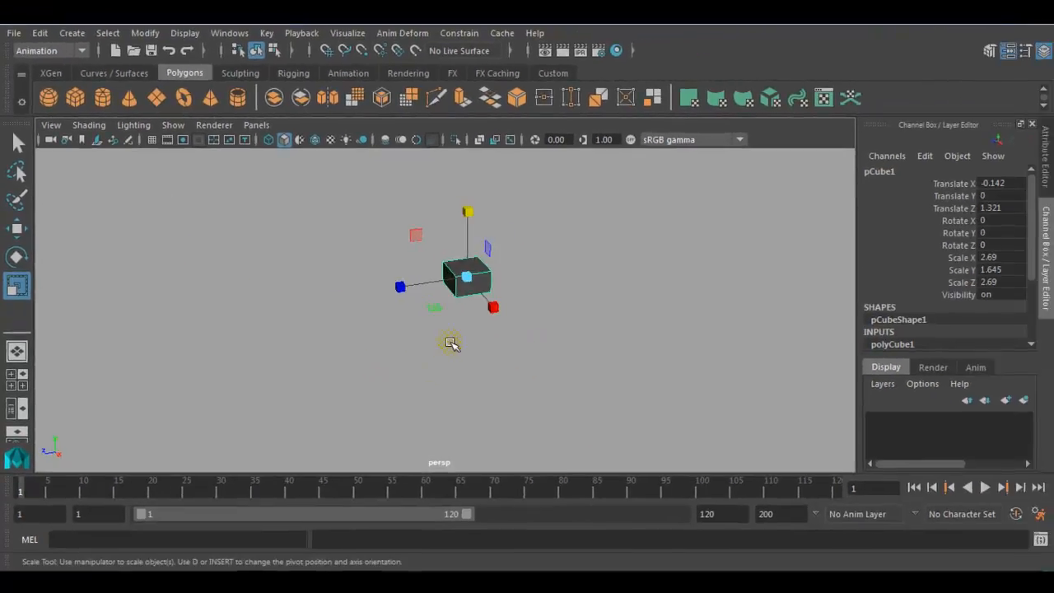
Shift the cube along X in the maximized top view to Translate X -0.235.
key(space)
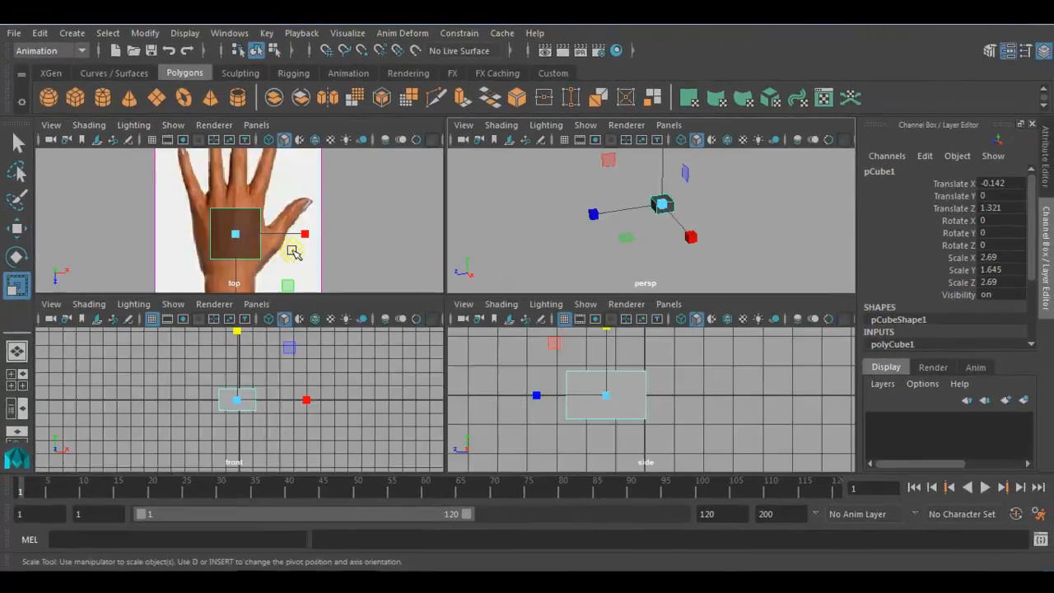
key(space)
scroll(466, 343, up, 2)
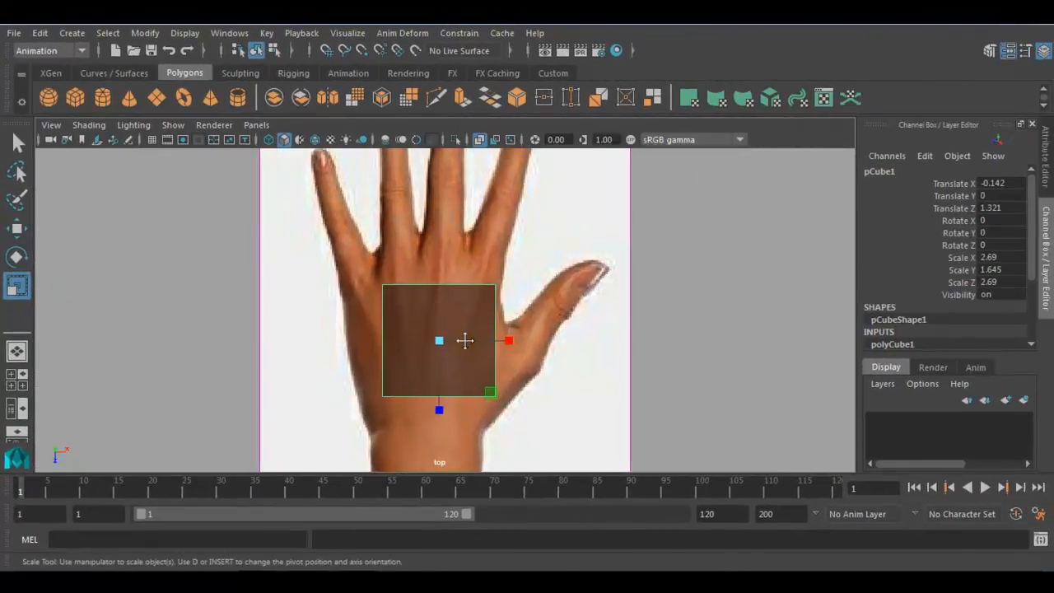
key(w)
drag(506, 336, 501, 337)
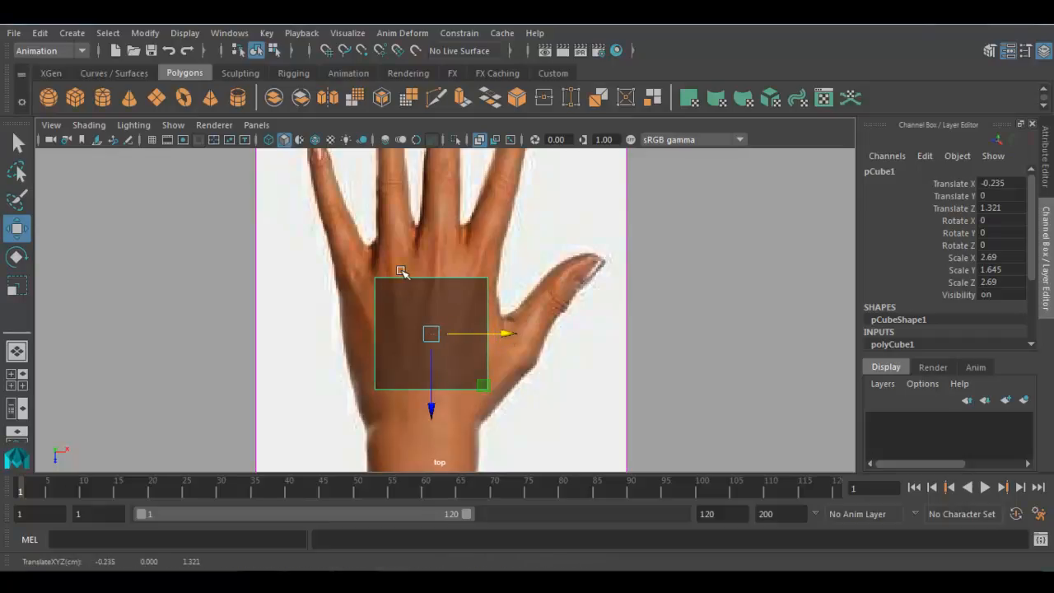
Set the cube's Subdivisions Width to 4 so that each finger gets its own column.
scroll(966, 244, down, 3)
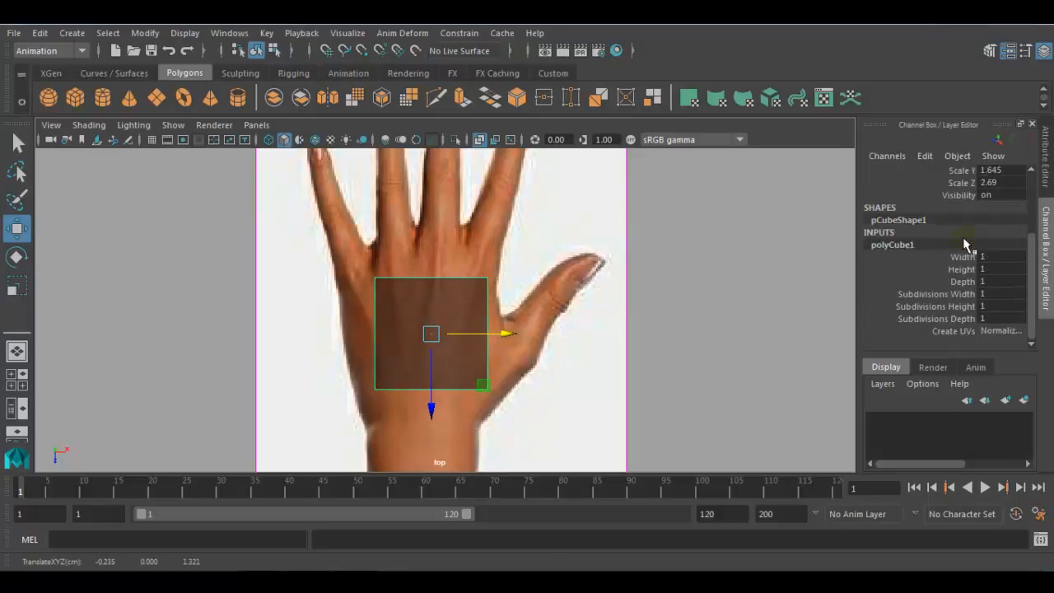
click(944, 304)
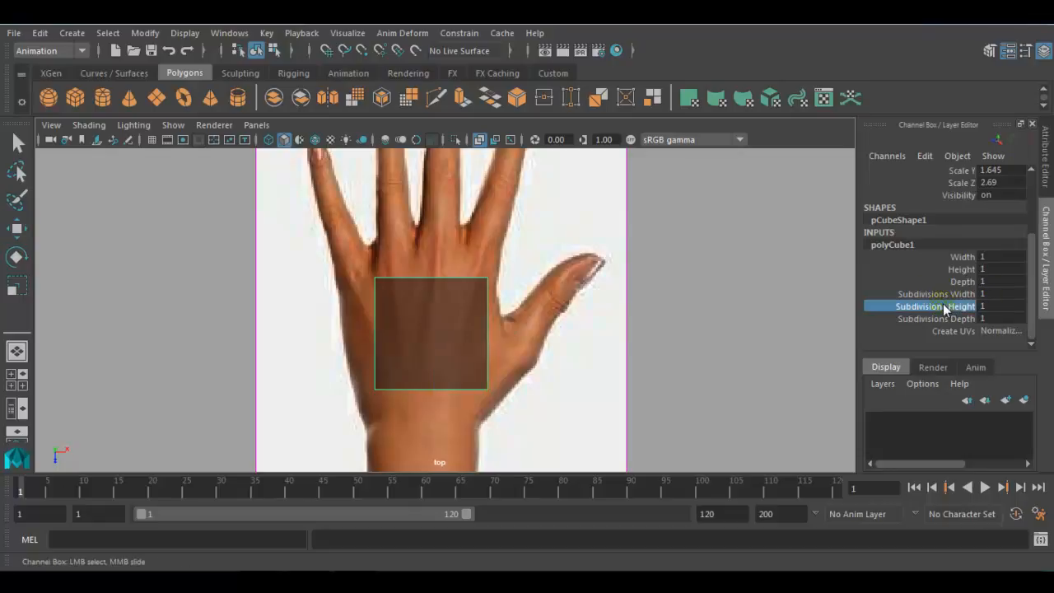
key(ctrl+z)
click(929, 296)
middle_drag(486, 329, 522, 332)
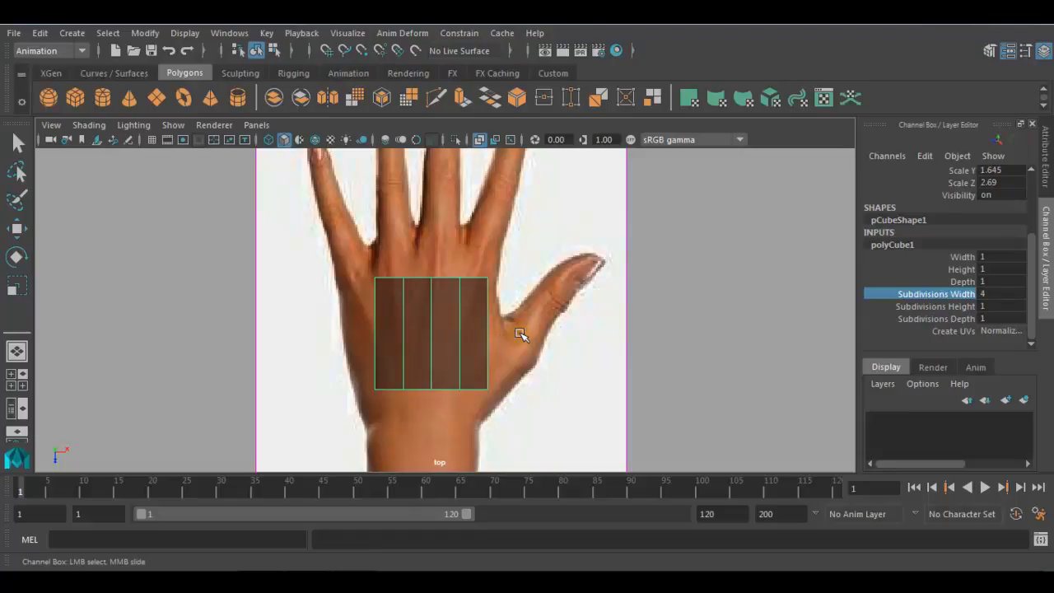
Scale the subdivided cube up uniformly so it covers more of the palm in the photo.
alt+middle_drag(357, 329, 392, 326)
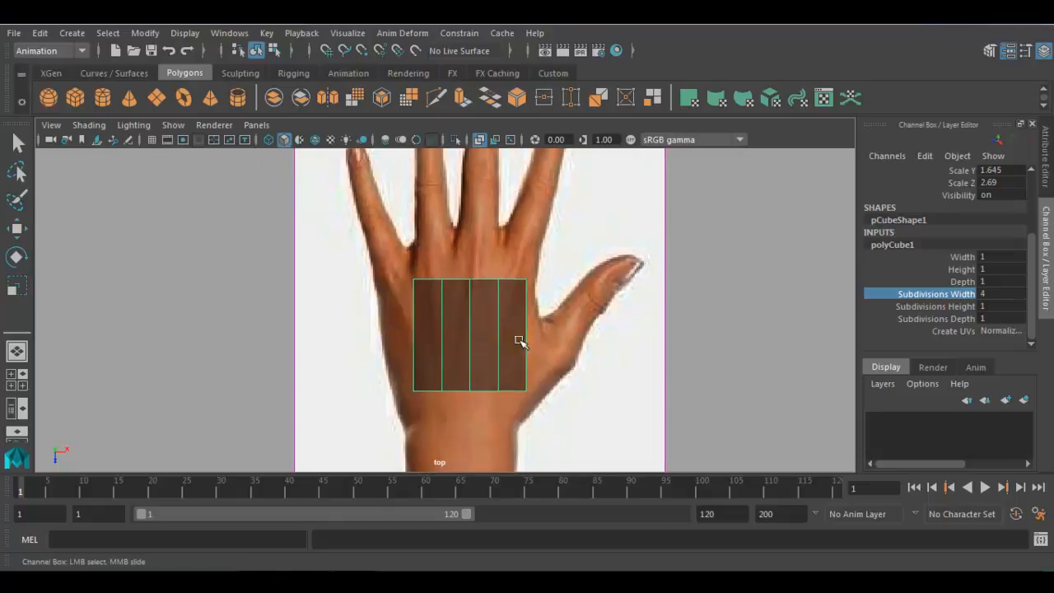
key(r)
drag(471, 337, 483, 306)
scroll(484, 313, up, 2)
Switch to vertex editing in a full-screen top view and move the little-finger-side corner vertices out to the little finger's outer base.
right_drag(410, 275, 378, 187)
scroll(404, 283, up, 2)
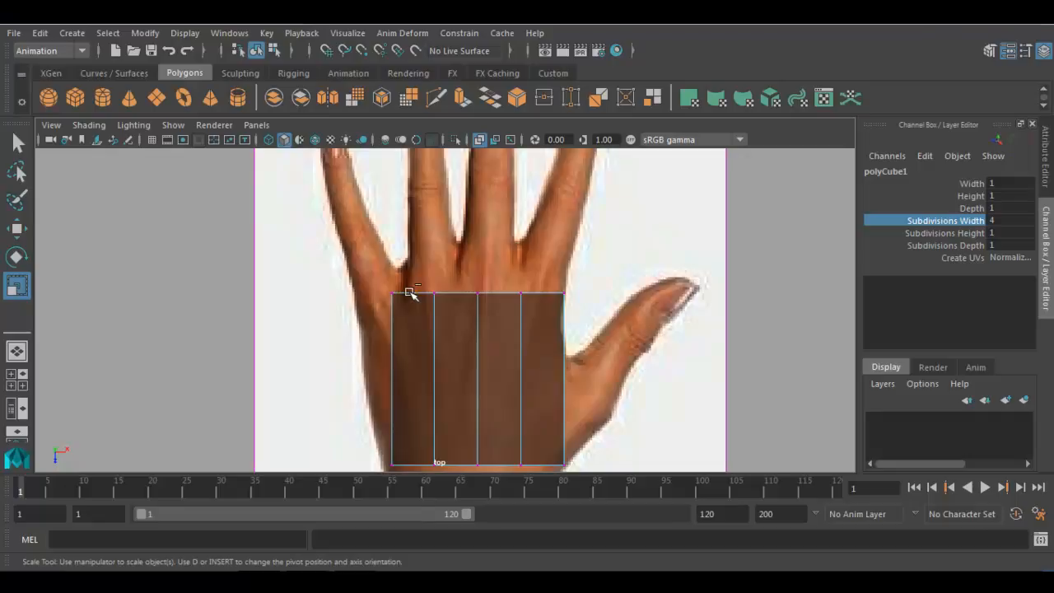
key(ctrl+space)
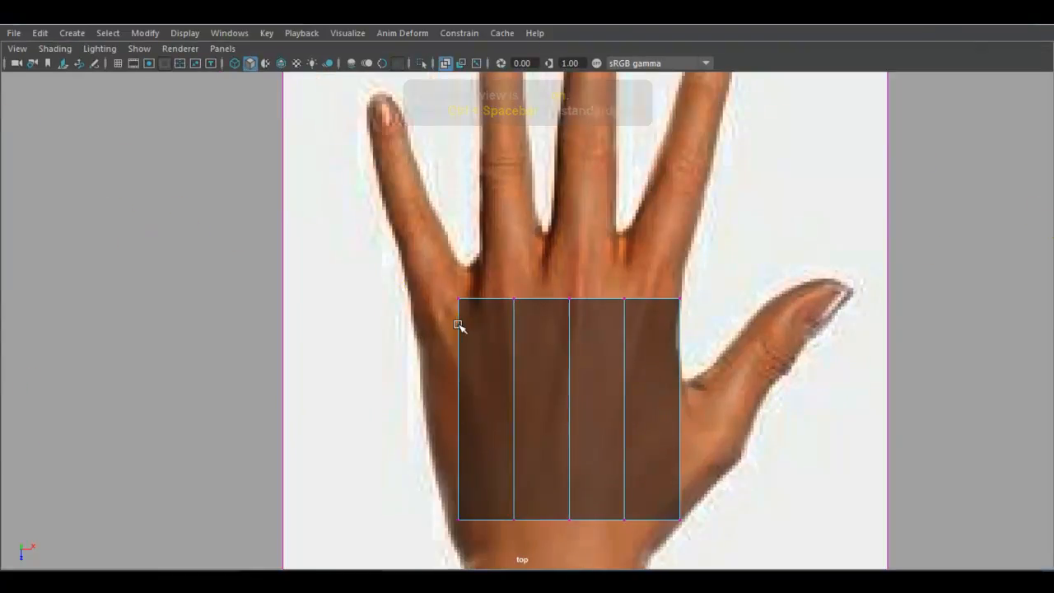
alt+middle_drag(464, 325, 445, 322)
drag(417, 266, 473, 349)
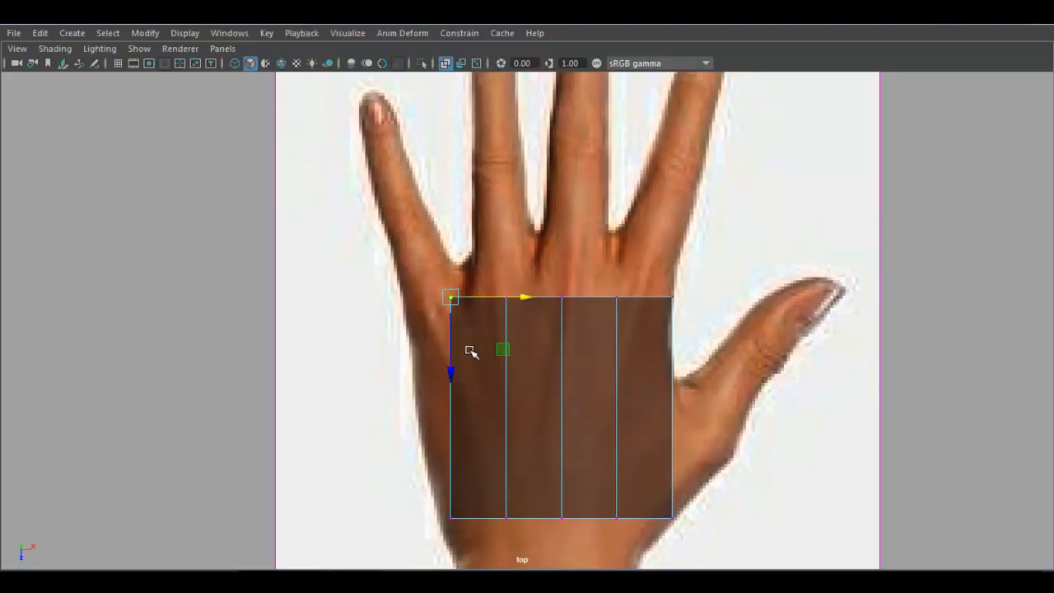
scroll(471, 350, down, 2)
scroll(467, 352, up, 3)
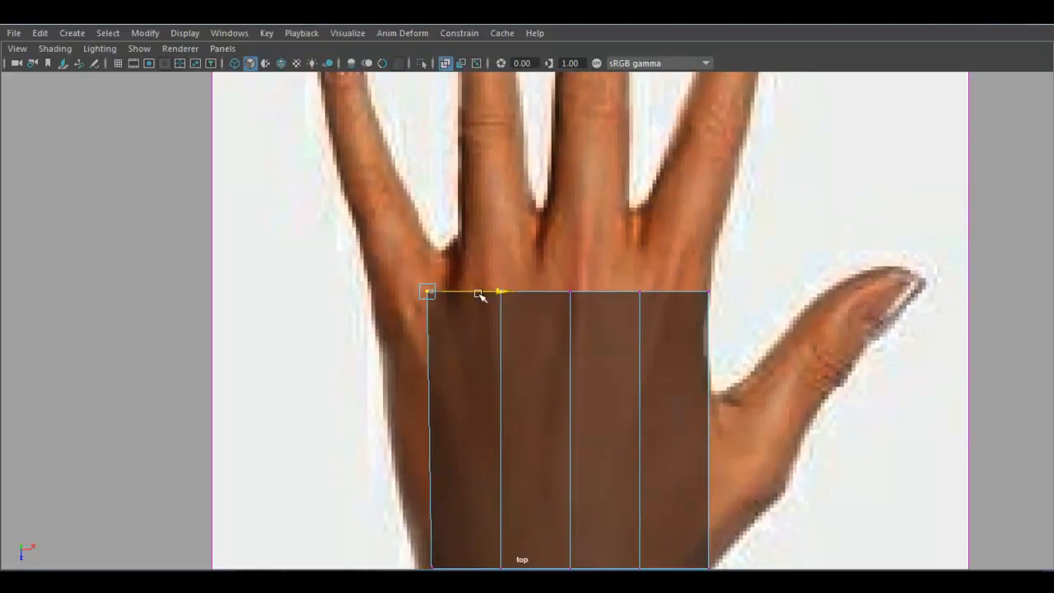
drag(488, 290, 436, 306)
drag(381, 333, 380, 344)
Raise the index-side corner vertices to the index finger's outer base and the adjacent vertices to the gap between index and middle fingers.
drag(670, 246, 712, 332)
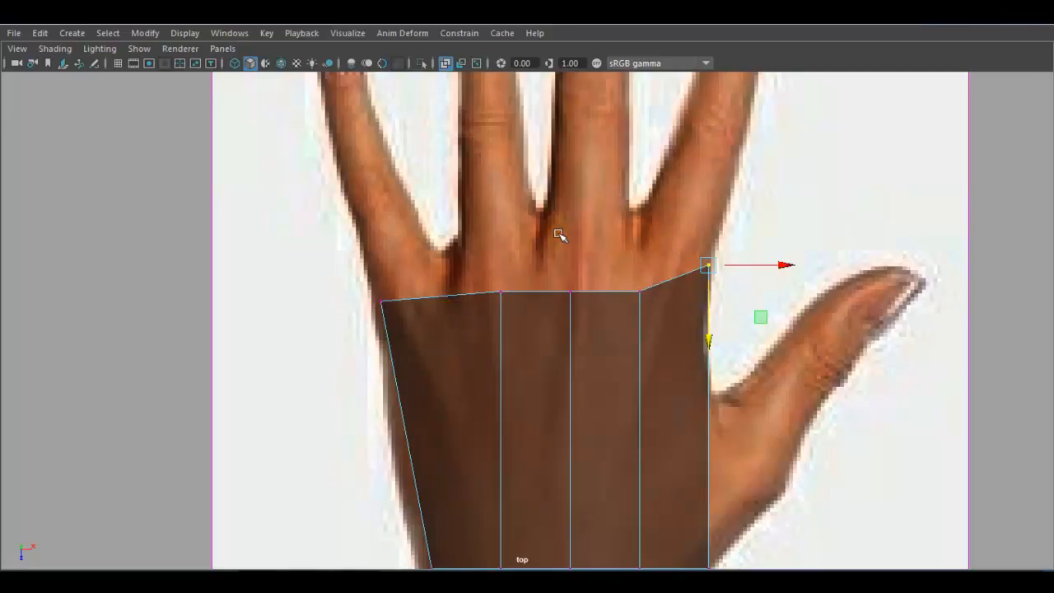
drag(641, 311, 643, 315)
drag(641, 367, 640, 305)
Move the remaining two finger-edge vertex columns to the gaps between middle and ring fingers and between ring and little fingers.
drag(544, 261, 570, 302)
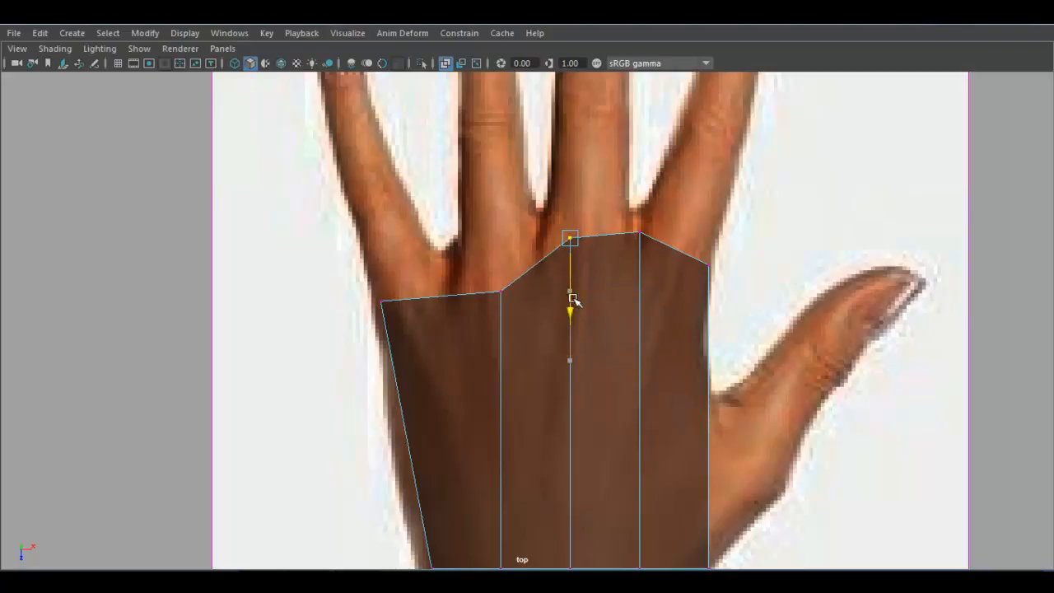
drag(633, 242, 619, 239)
drag(482, 247, 512, 314)
drag(503, 370, 503, 307)
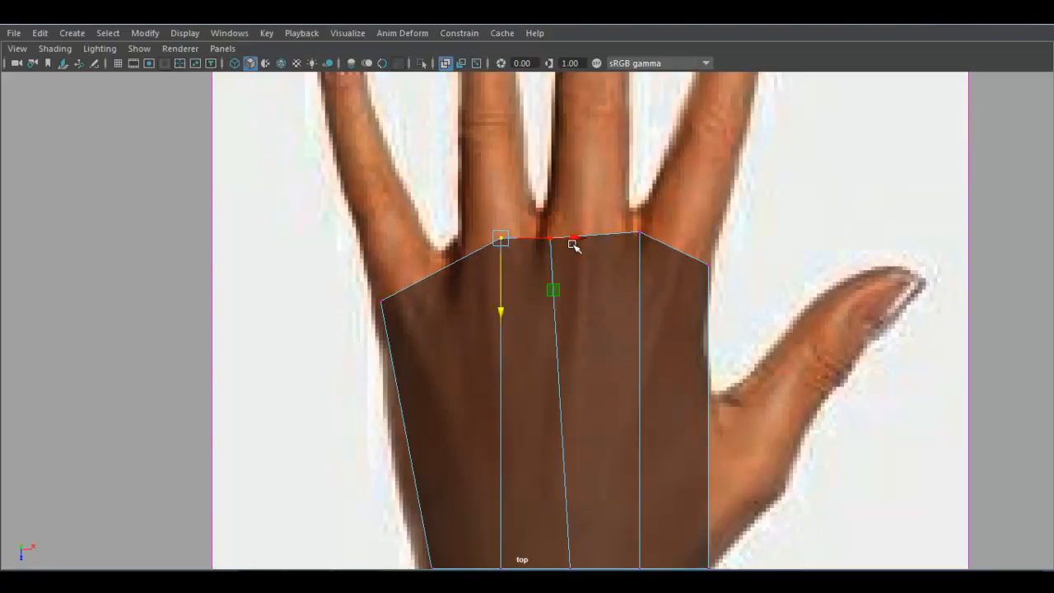
drag(575, 247, 535, 248)
mouse_move(461, 290)
mouse_down()
mouse_move(470, 320)
mouse_move(469, 303)
mouse_up()
Move the wrist-edge vertices so the edge bows slightly toward the wrist, with both corners following the palm's outline.
alt+middle_drag(683, 250, 676, 249)
alt+middle_drag(685, 374, 682, 207)
click(702, 417)
drag(477, 433, 623, 536)
drag(562, 478, 511, 492)
drag(416, 421, 416, 424)
drag(422, 462, 416, 474)
click(696, 427)
drag(696, 442, 691, 454)
drag(760, 426, 757, 430)
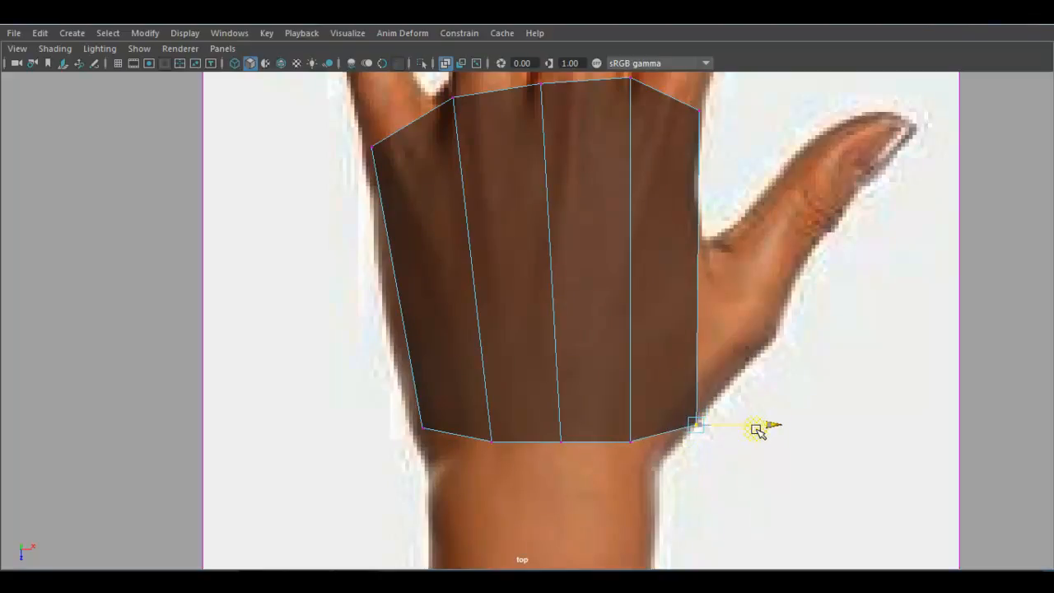
drag(614, 403, 633, 495)
Return to object mode and scale the palm block down in Y in the perspective view to make it thinner.
alt+middle_drag(613, 354, 602, 434)
right_drag(593, 157, 664, 136)
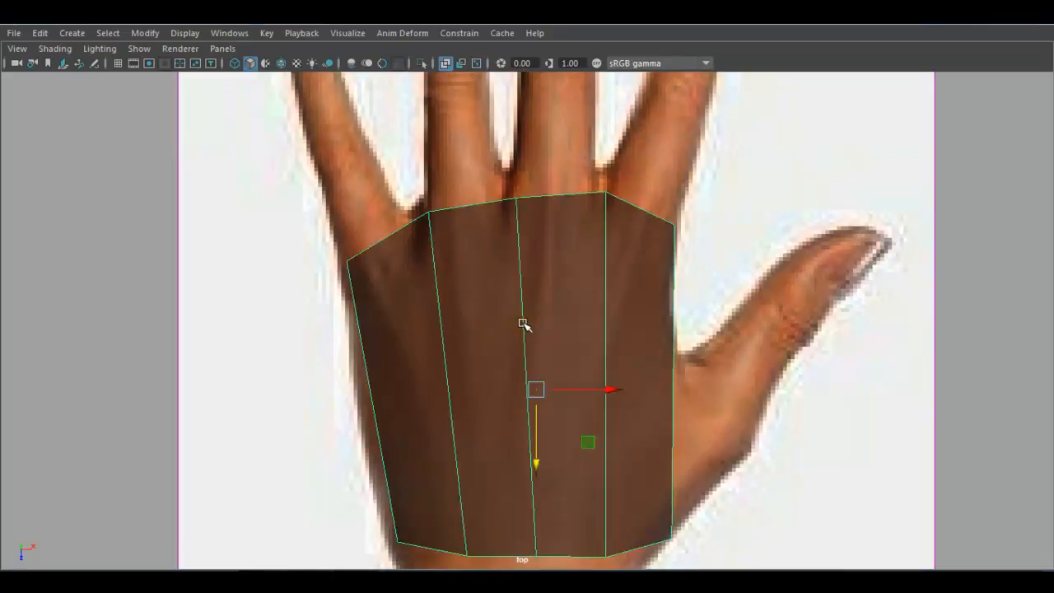
click(523, 323)
scroll(524, 323, down, 3)
scroll(526, 345, up, 1)
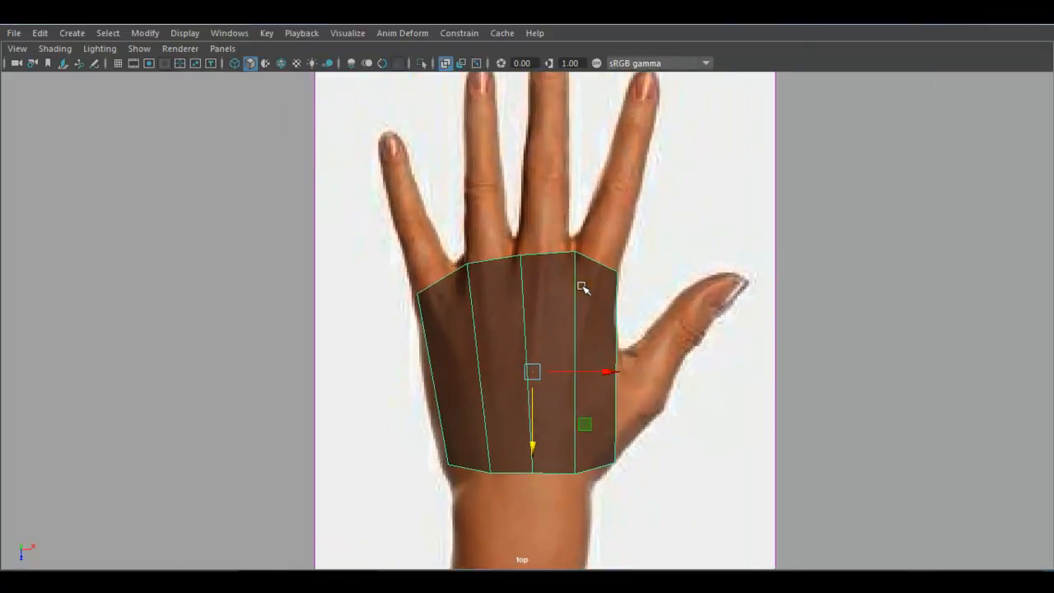
key(space)
key(space)
alt+drag(727, 285, 664, 299)
key(r)
drag(563, 199, 616, 354)
alt+drag(562, 309, 568, 305)
alt+right_drag(567, 305, 529, 325)
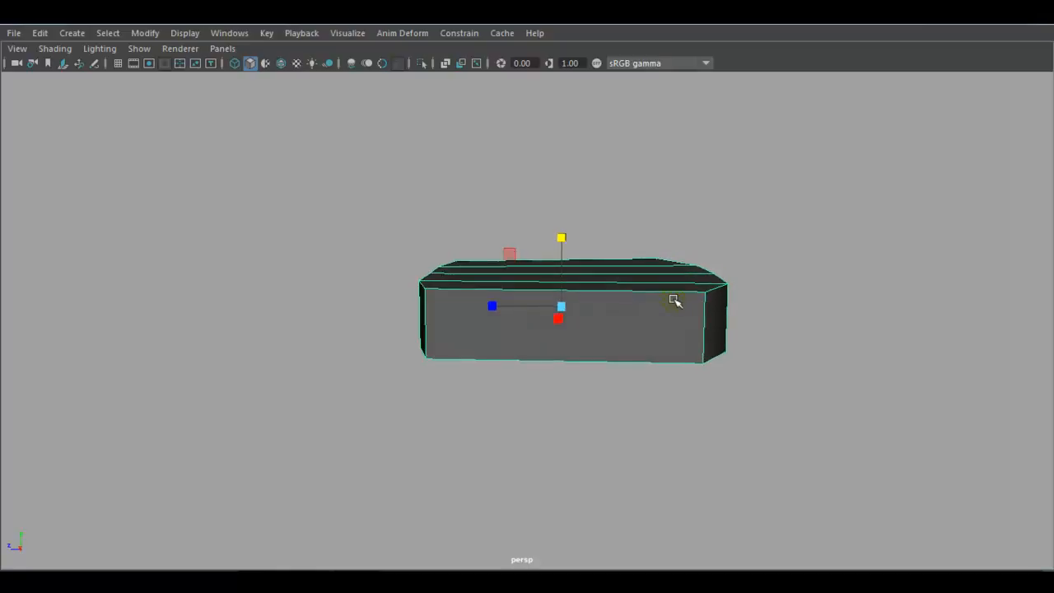
Select all finger-end vertices in the top view, reduce their height in Y and lower them so the palm's underside stays flat.
key(space)
right_drag(273, 175, 155, 126)
drag(155, 127, 384, 181)
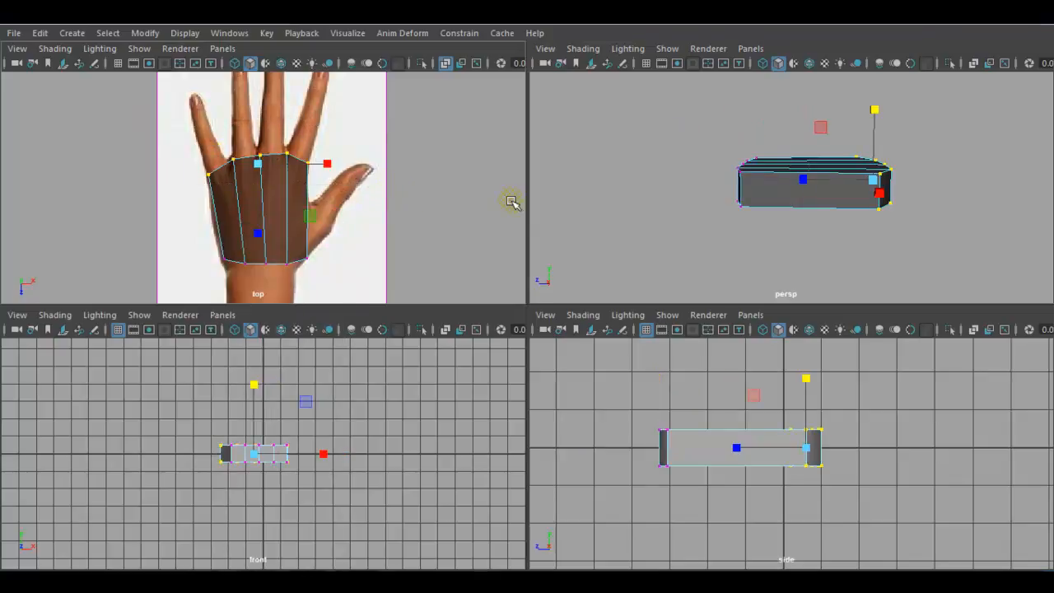
key(space)
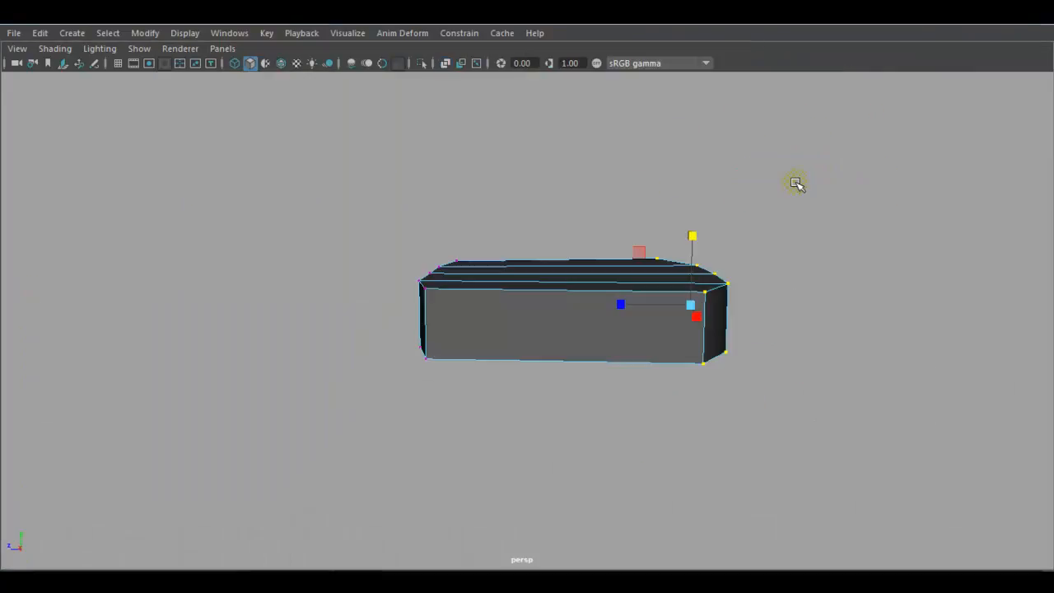
drag(689, 231, 711, 337)
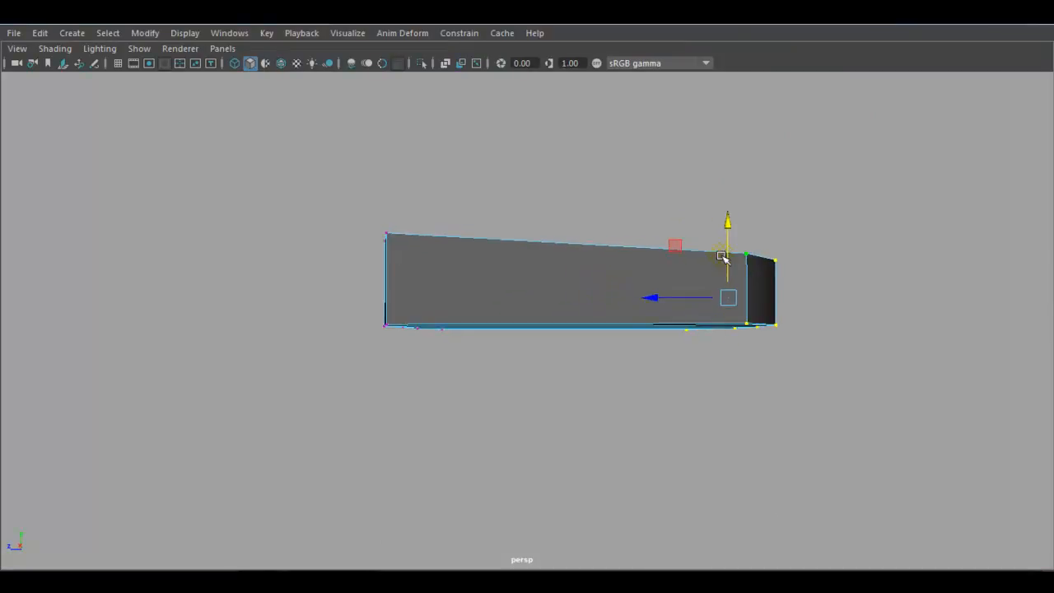
Raise the three inner upper vertices at the palm's wrist end to give the back of the hand a slight arch.
alt+drag(791, 306, 582, 355)
scroll(582, 355, up, 2)
right_drag(526, 301, 415, 163)
alt+drag(405, 251, 486, 311)
click(460, 260)
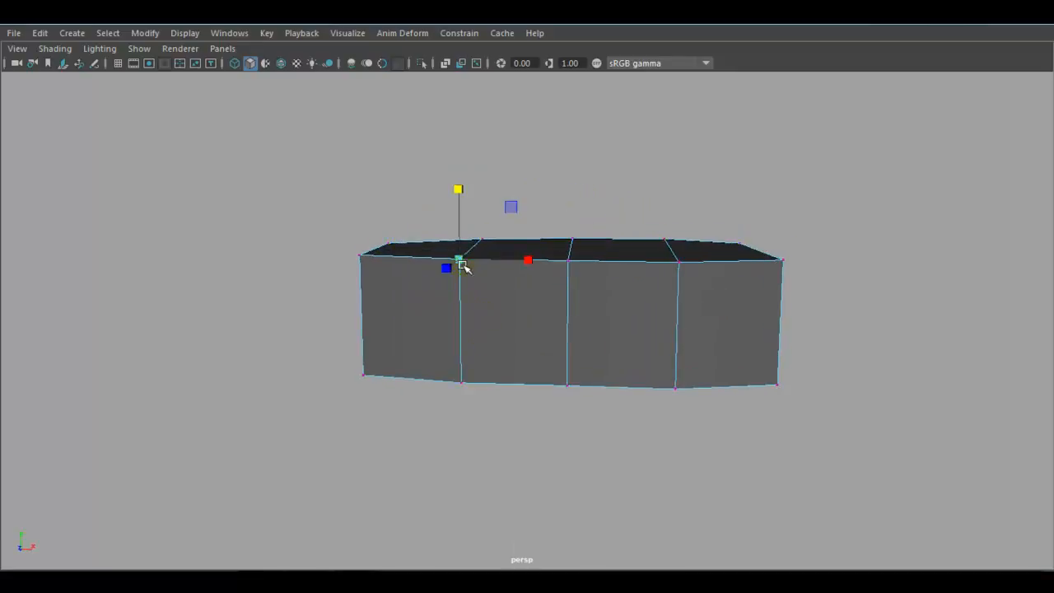
shift+click(570, 261)
drag(513, 183, 516, 165)
click(675, 259)
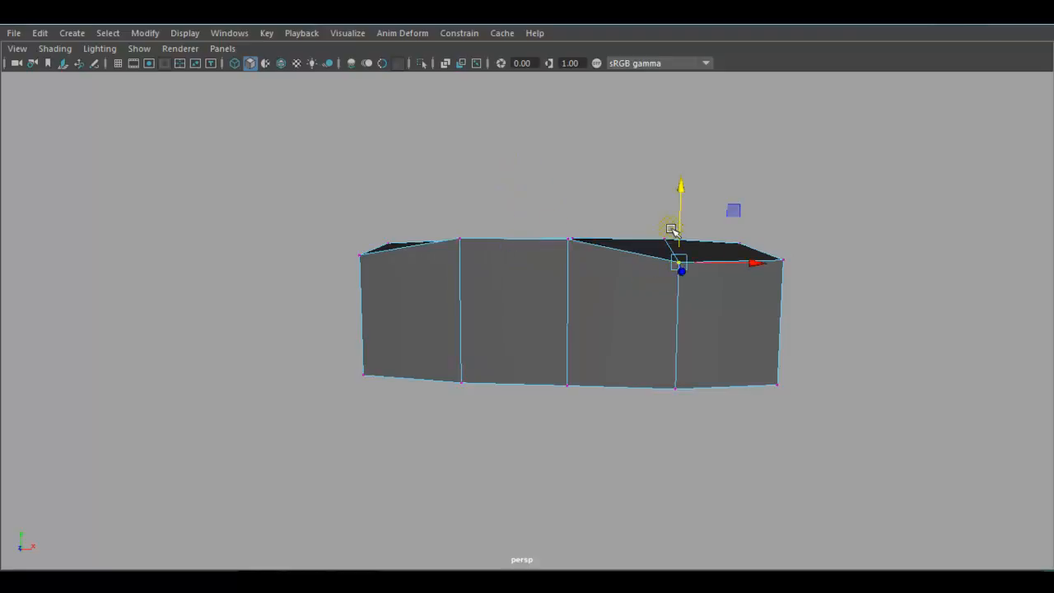
drag(682, 196, 683, 173)
key(space)
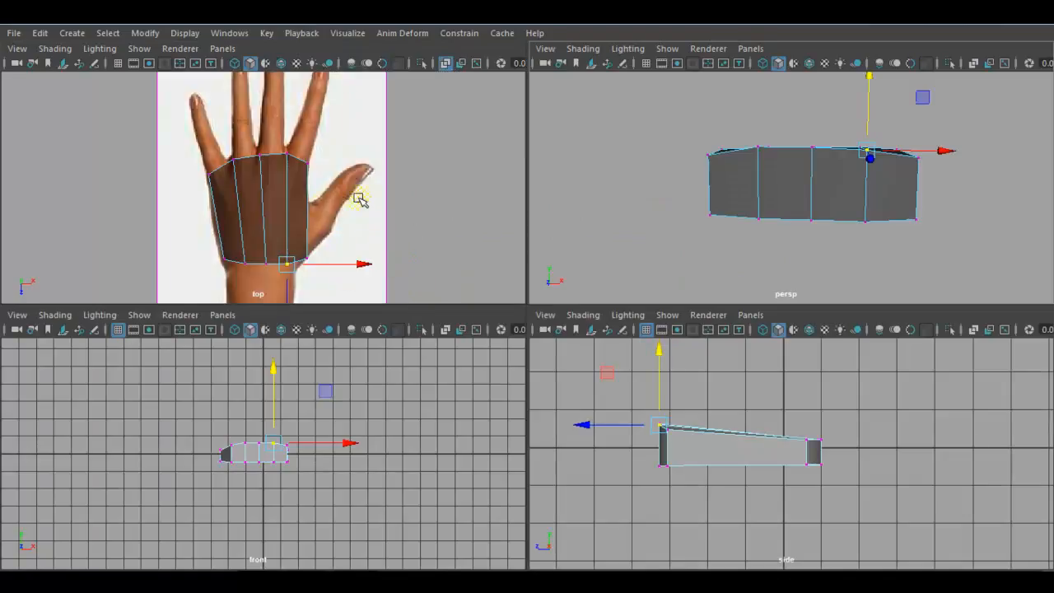
key(space)
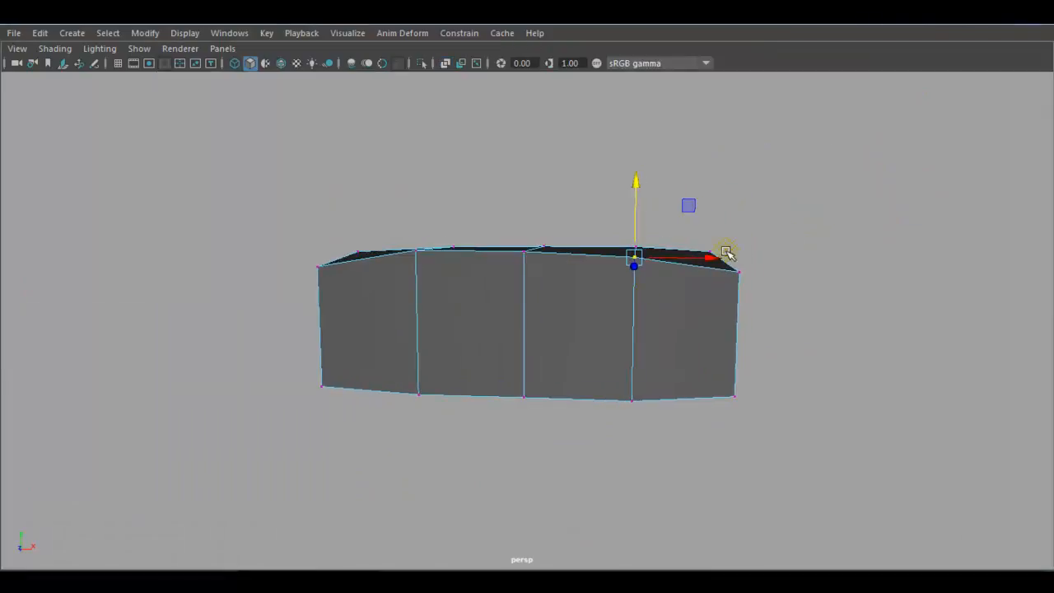
At the palm's wrist end, raise the two thumb-side upper vertices and slightly lower the two little-finger-side ones to slope the back of the hand.
click(738, 273)
drag(742, 205, 743, 191)
click(619, 262)
drag(637, 193, 638, 183)
alt+drag(560, 251, 430, 266)
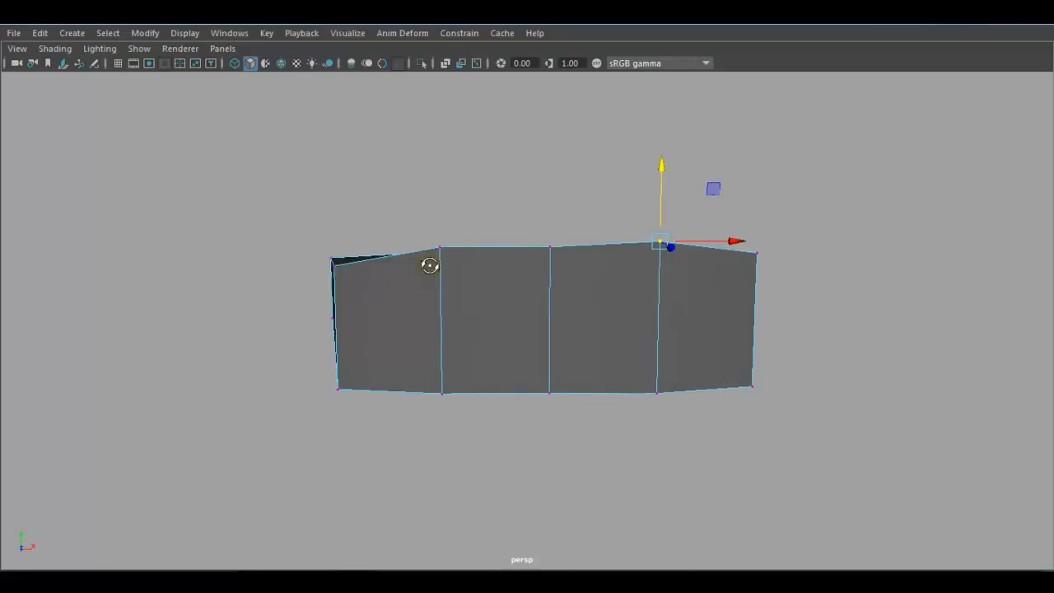
click(441, 247)
shift+click(338, 268)
drag(393, 198, 566, 332)
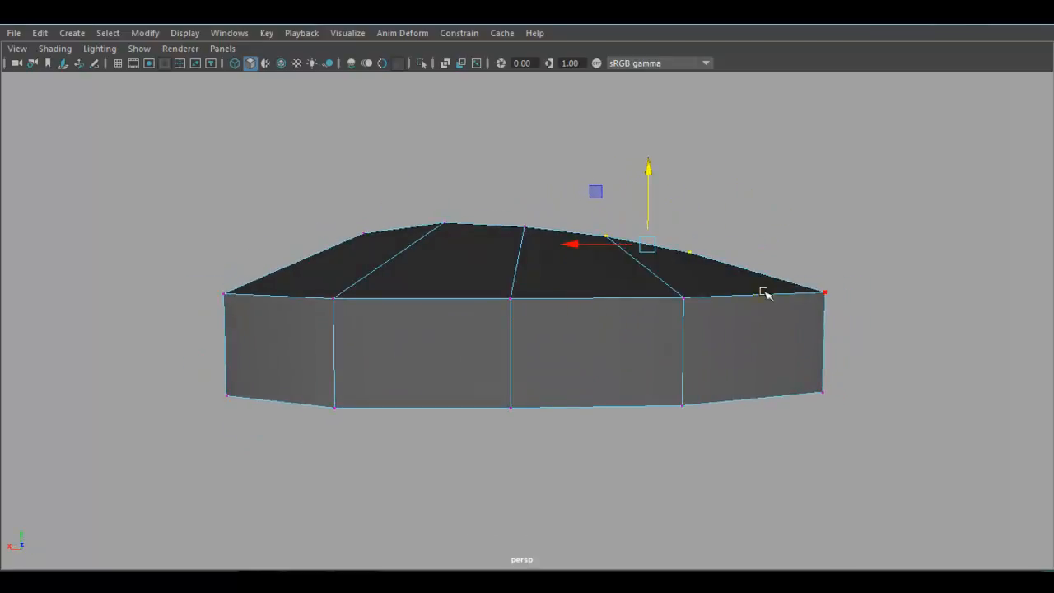
Raise the three inner upper vertices at the palm's finger end so the knuckle line sits above both corners.
click(828, 228)
click(825, 294)
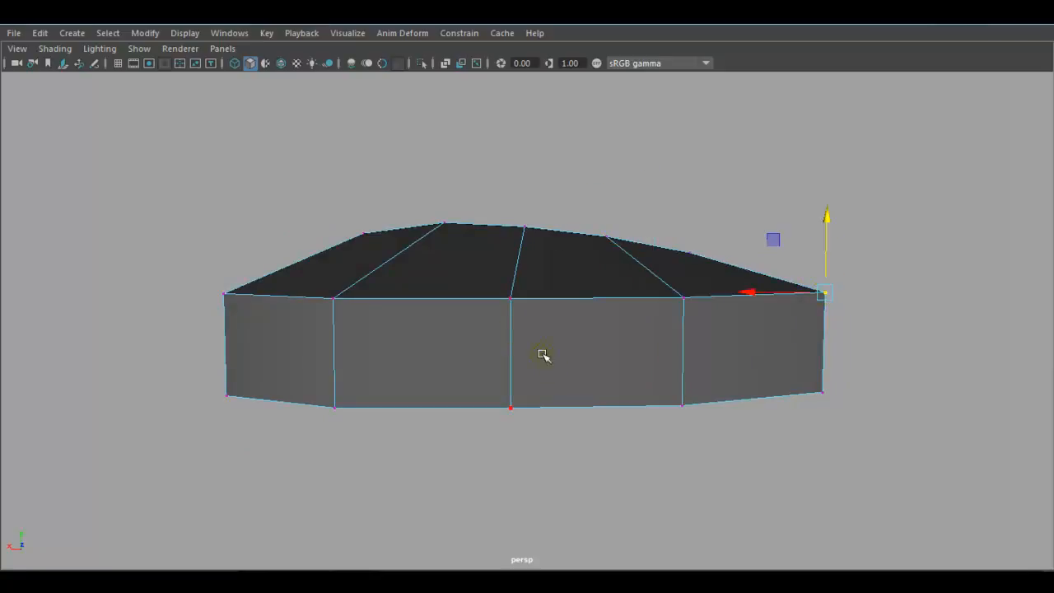
right_drag(461, 315, 376, 146)
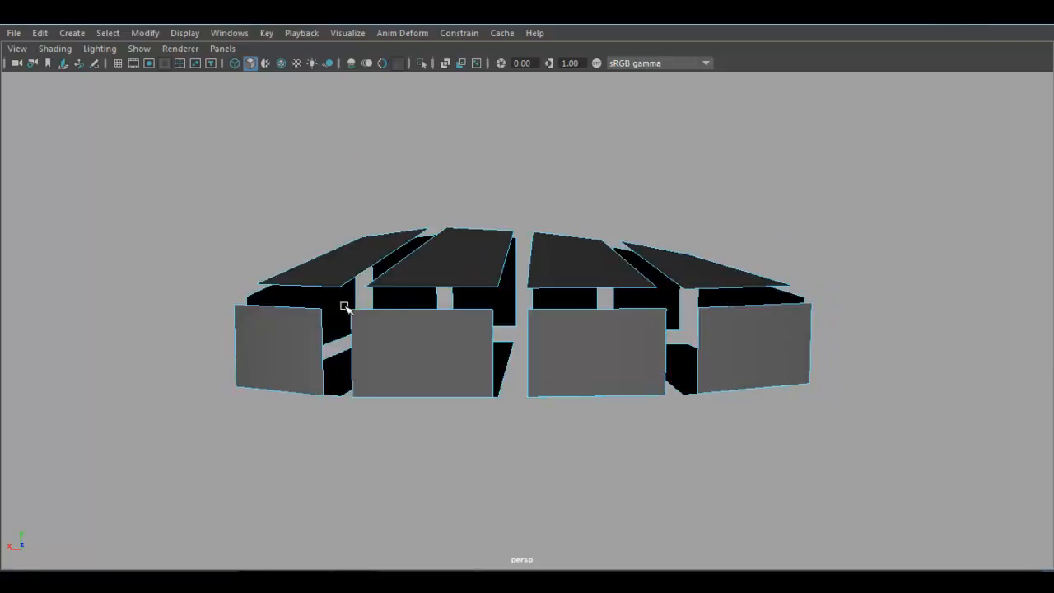
right_click(389, 305)
right_drag(389, 305, 247, 141)
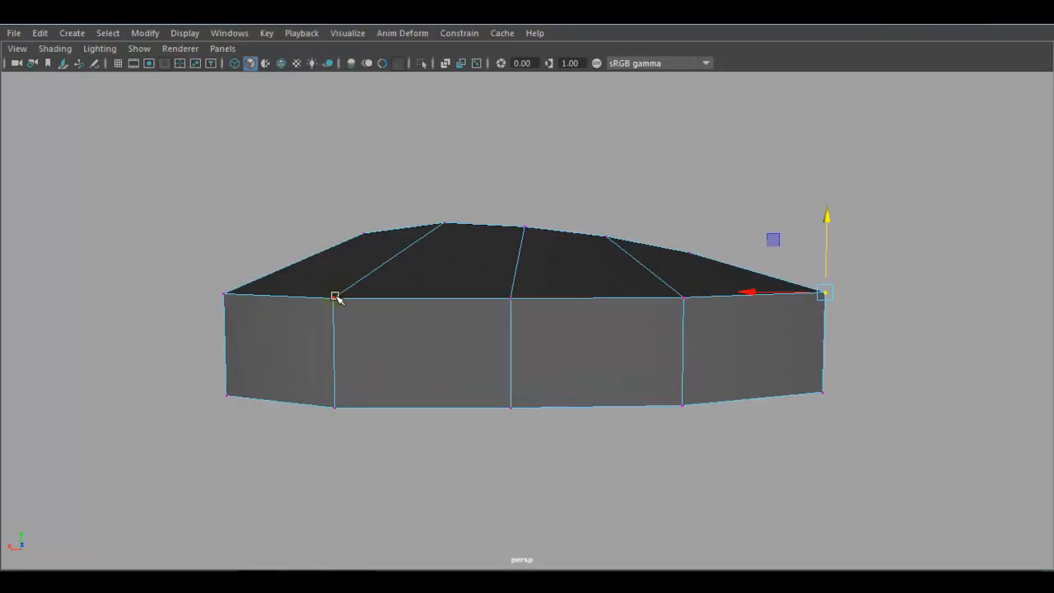
click(336, 297)
shift+click(514, 297)
drag(423, 221, 422, 198)
click(683, 298)
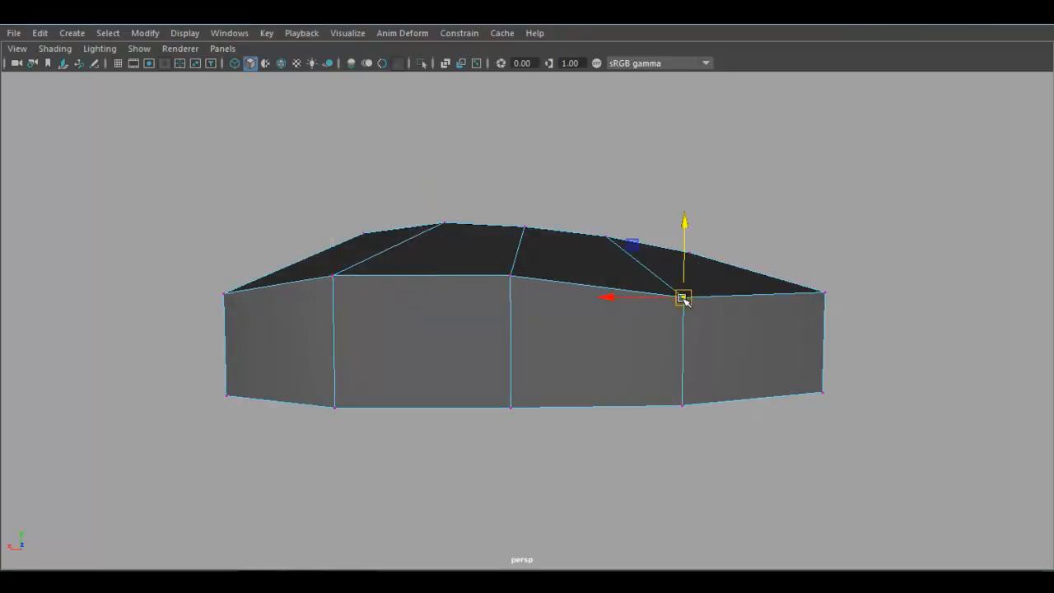
drag(686, 233, 684, 206)
Lower the little-finger upper corner at the finger end, raise the index-side corner and nudge the middle vertex slightly up.
click(824, 293)
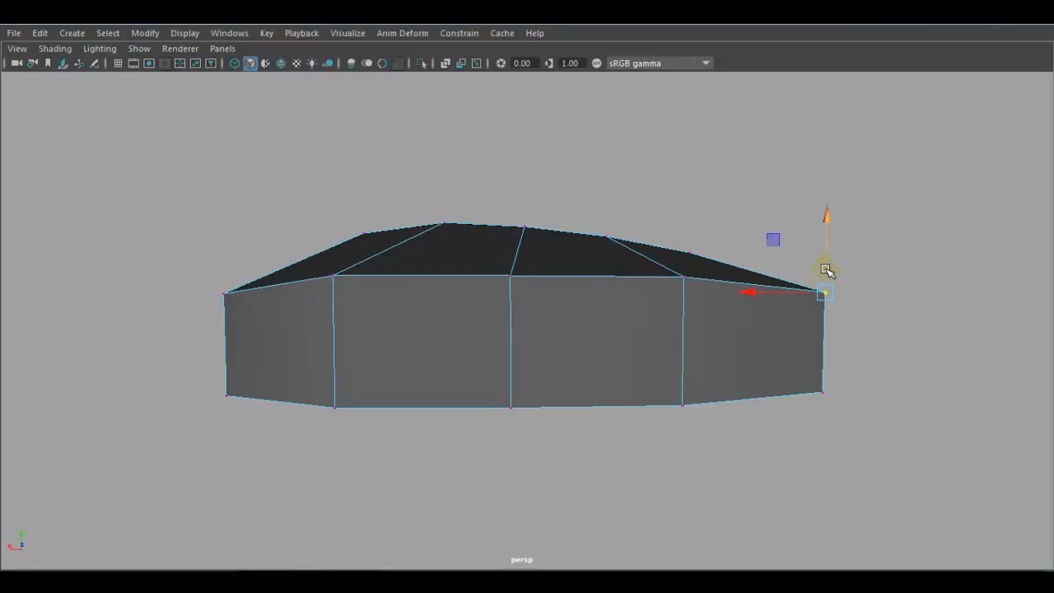
drag(827, 230, 826, 240)
click(225, 294)
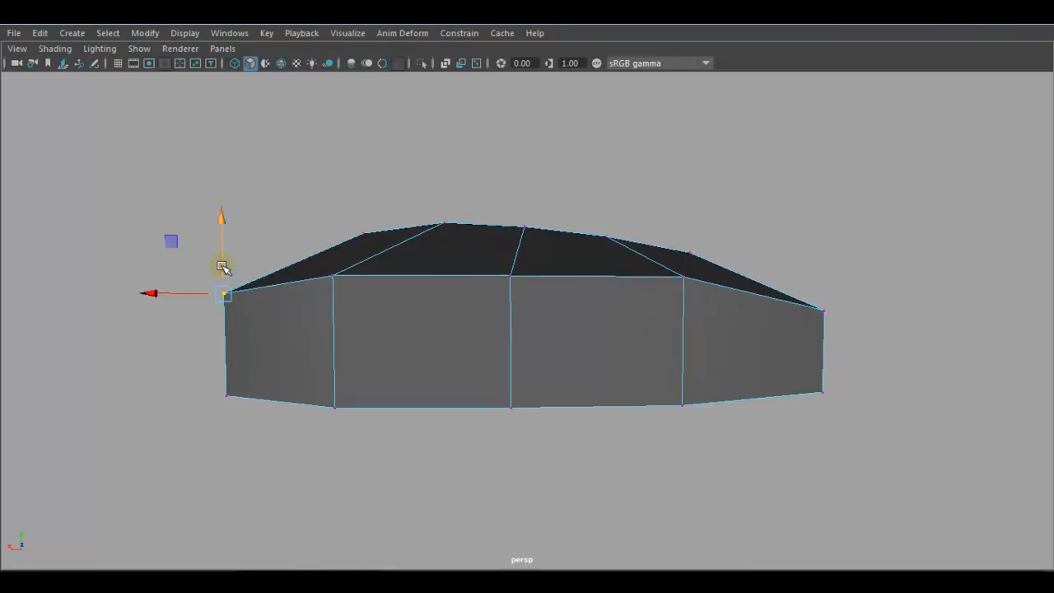
mouse_move(216, 220)
mouse_down()
mouse_move(219, 200)
mouse_move(218, 211)
mouse_up()
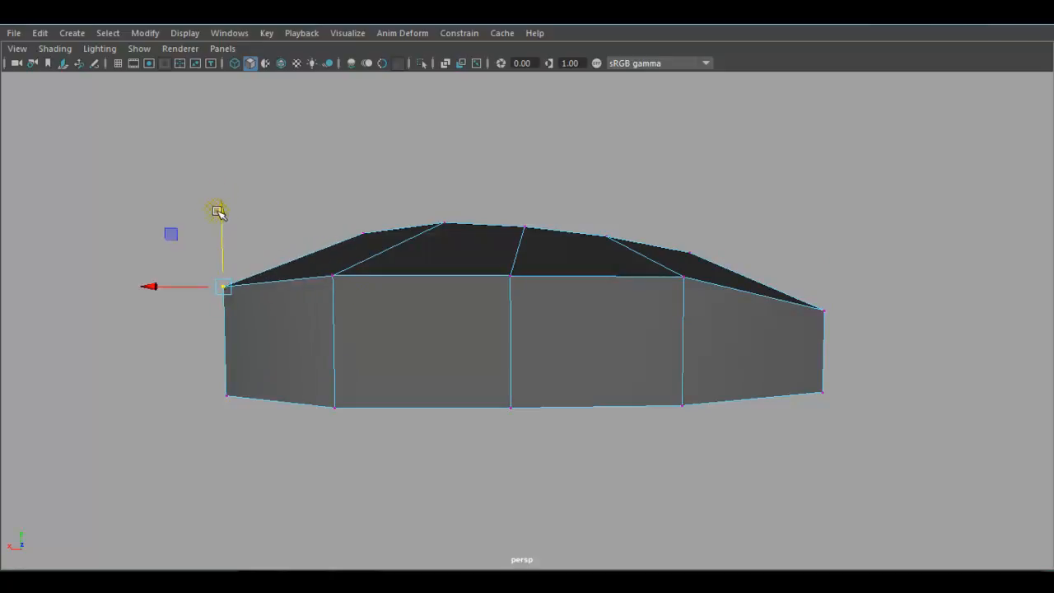
click(513, 282)
mouse_move(512, 211)
mouse_down()
mouse_move(513, 198)
mouse_move(512, 208)
mouse_up()
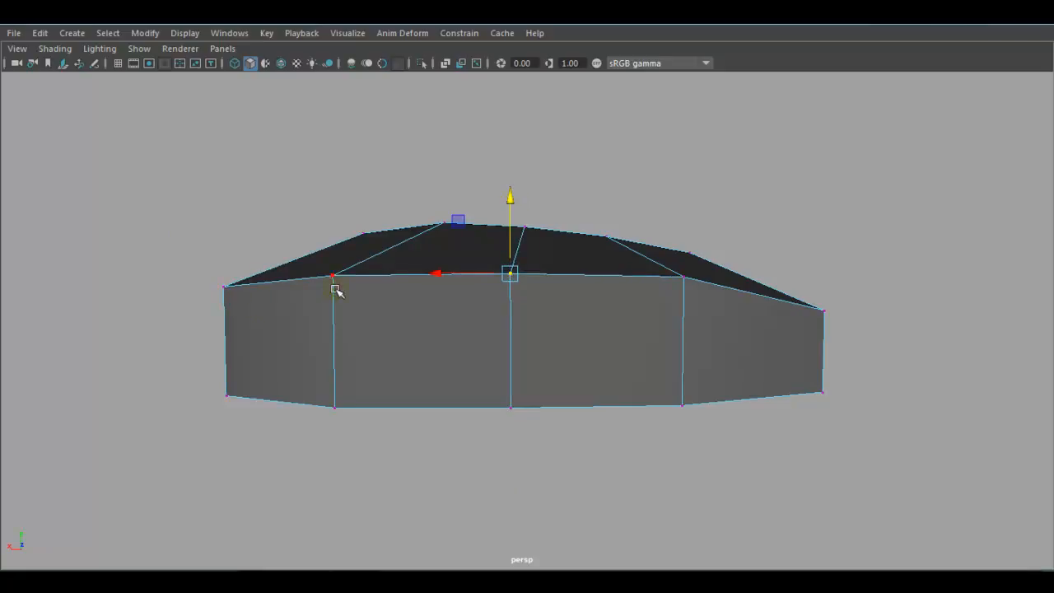
click(237, 284)
drag(220, 213, 223, 212)
Raise the two middle finger-end faces and lower the index and little-finger faces slightly to arch the knuckle row.
alt+drag(463, 371, 464, 364)
right_drag(461, 323, 446, 204)
click(472, 320)
shift+click(562, 320)
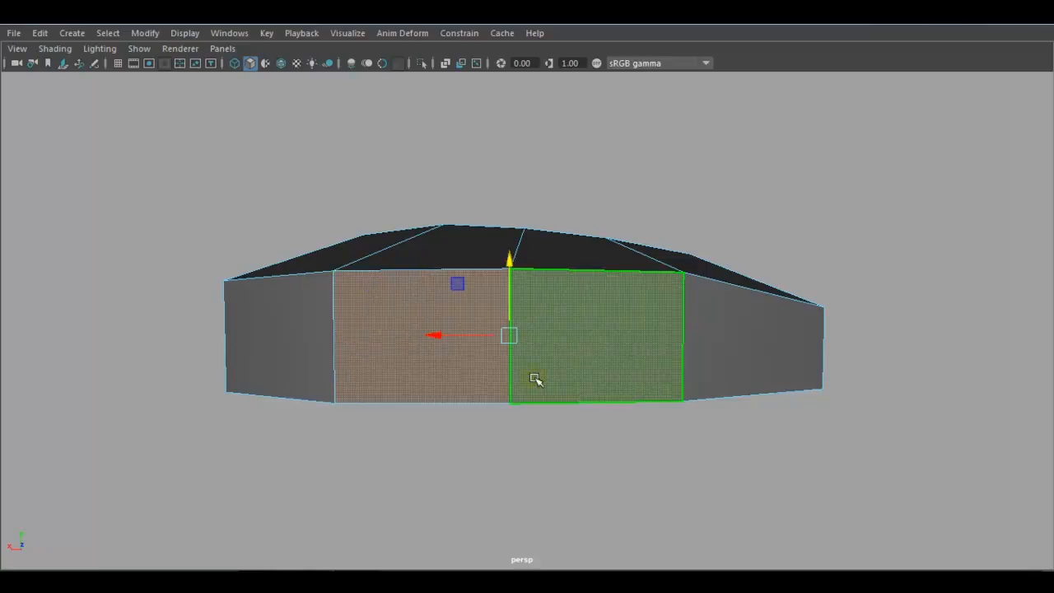
drag(511, 257, 515, 246)
click(384, 315)
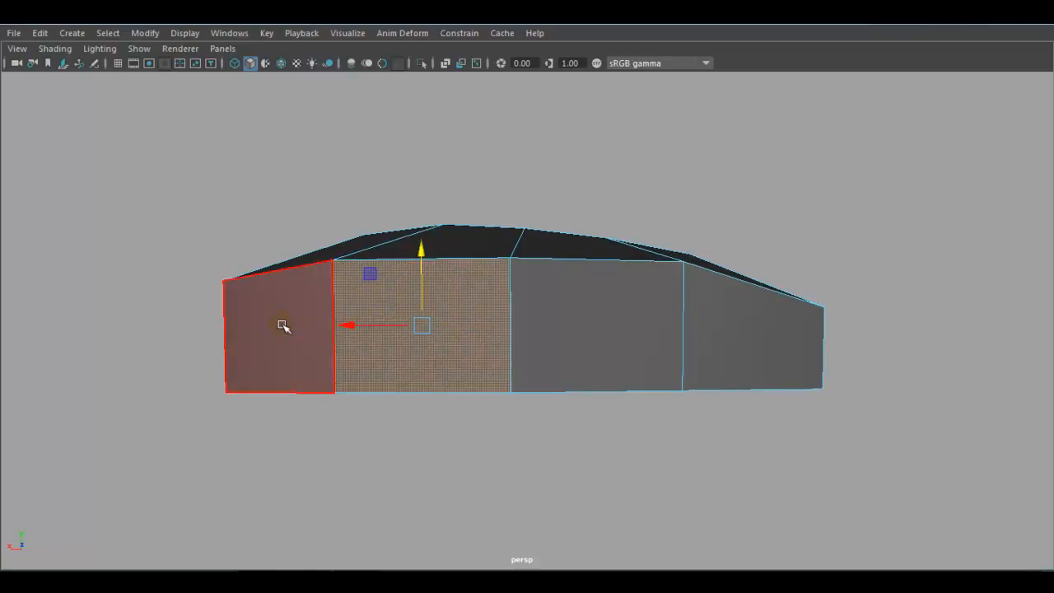
click(306, 331)
drag(280, 249, 277, 255)
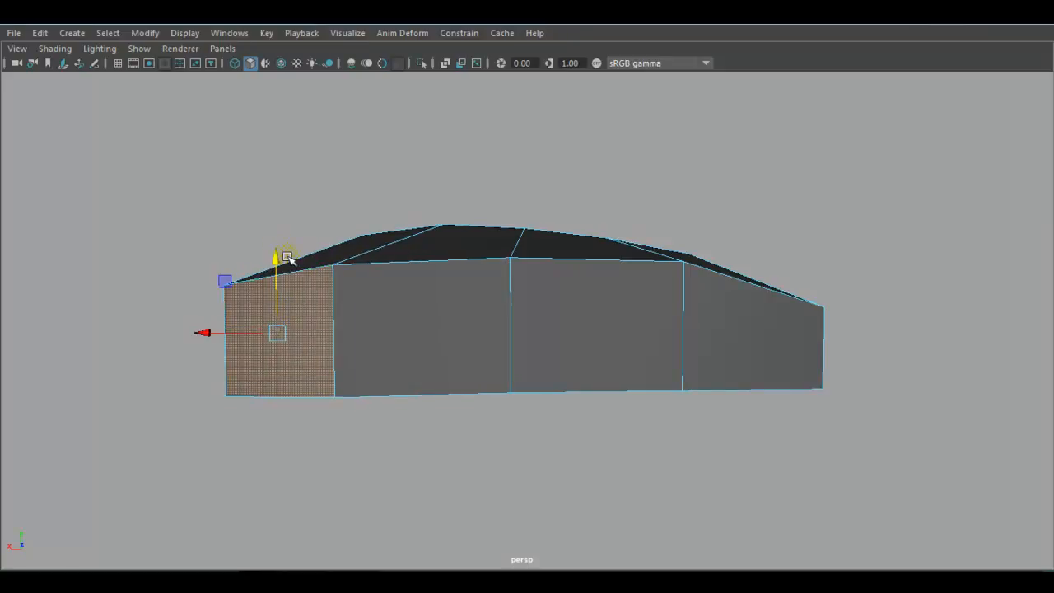
click(699, 314)
mouse_move(756, 252)
mouse_down()
mouse_move(737, 275)
mouse_move(758, 264)
mouse_up()
Rotate the little-finger-side end faces at the finger and wrist ends slightly to follow the arch, and return to object mode.
key(e)
key(w)
alt+drag(476, 289, 642, 307)
click(581, 306)
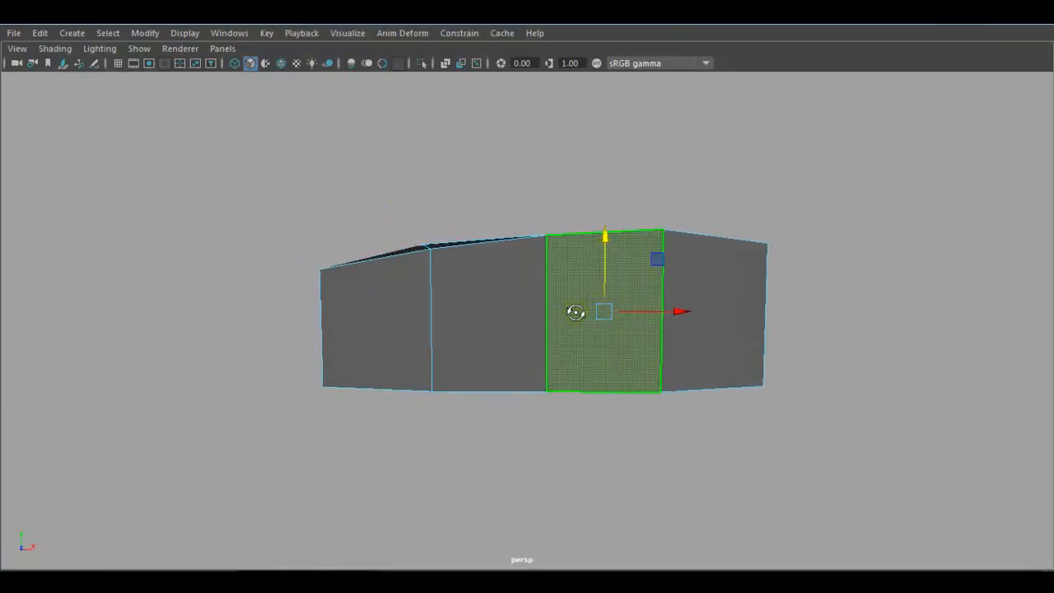
click(410, 314)
key(e)
drag(423, 267, 601, 281)
key(w)
right_drag(605, 156, 692, 142)
alt+drag(692, 141, 591, 322)
click(612, 412)
alt+drag(612, 412, 576, 359)
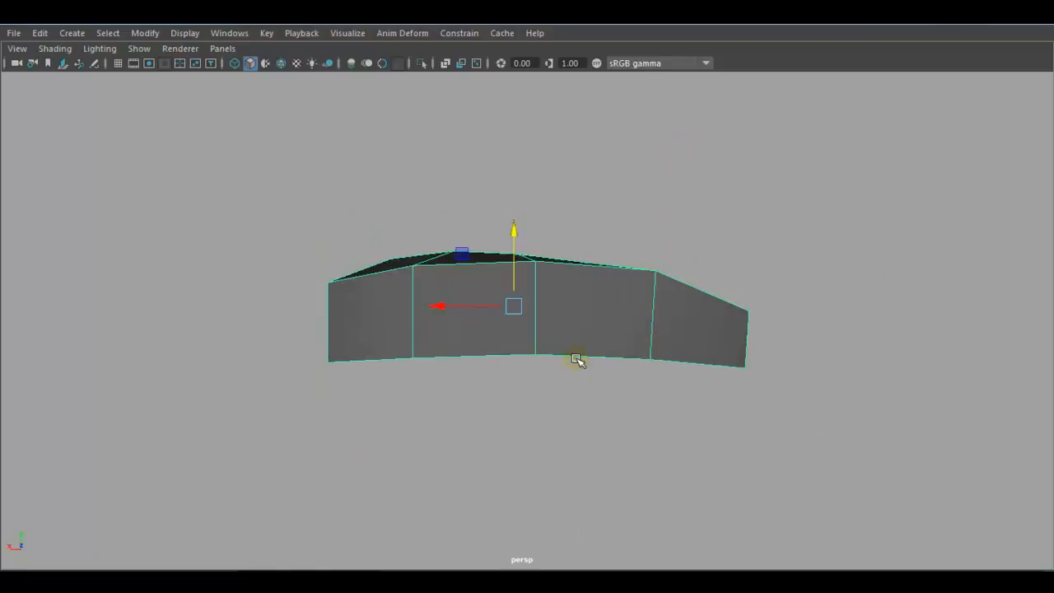
Select the four faces at the palm's wrist end and delete them to leave the wrist open.
scroll(572, 354, up, 3)
right_drag(579, 291, 463, 183)
alt+middle_drag(408, 276, 493, 323)
alt+drag(493, 322, 572, 351)
right_drag(565, 175, 572, 197)
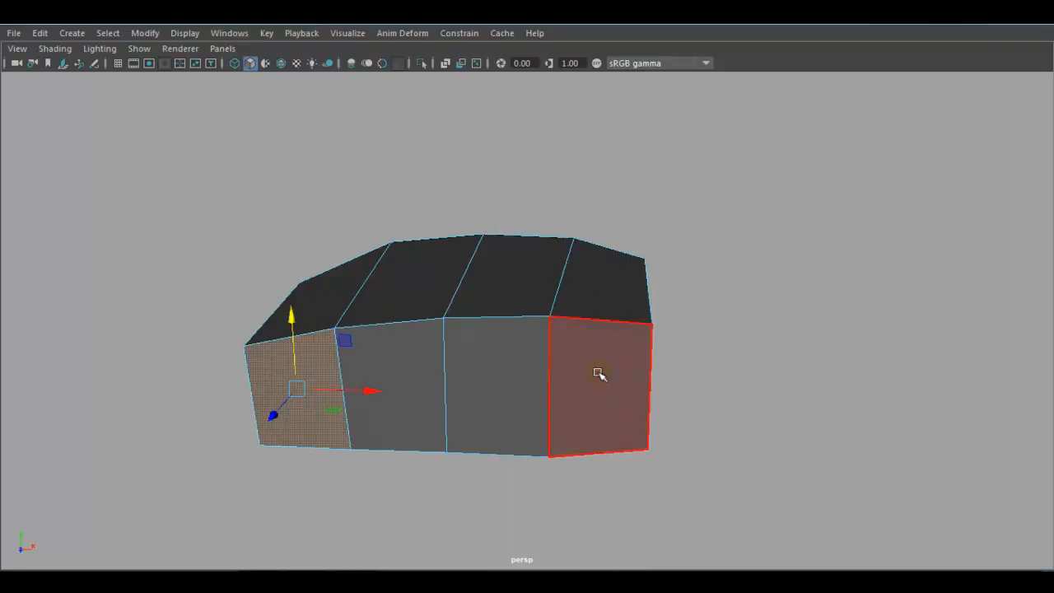
click(593, 385)
shift+click(485, 404)
shift+click(391, 408)
shift+click(307, 412)
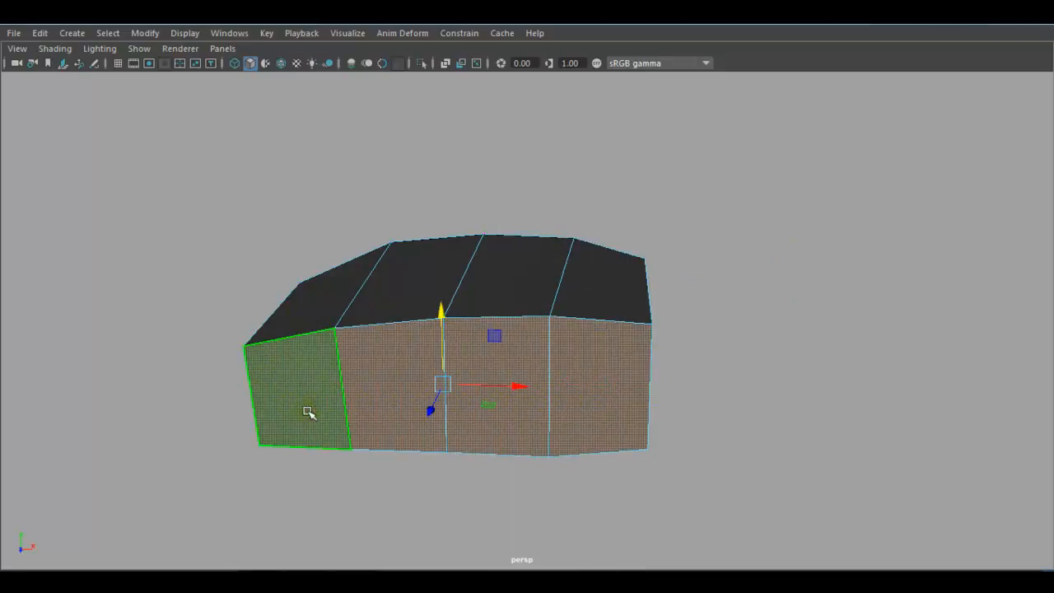
key(Delete)
Shape the palm's heel by pulling the underside wrist vertices beside the center downward and pushing the center vertex inward, and return to object mode.
right_drag(465, 291, 390, 151)
alt+drag(407, 326, 582, 311)
click(582, 310)
click(577, 302)
alt+drag(577, 351, 584, 381)
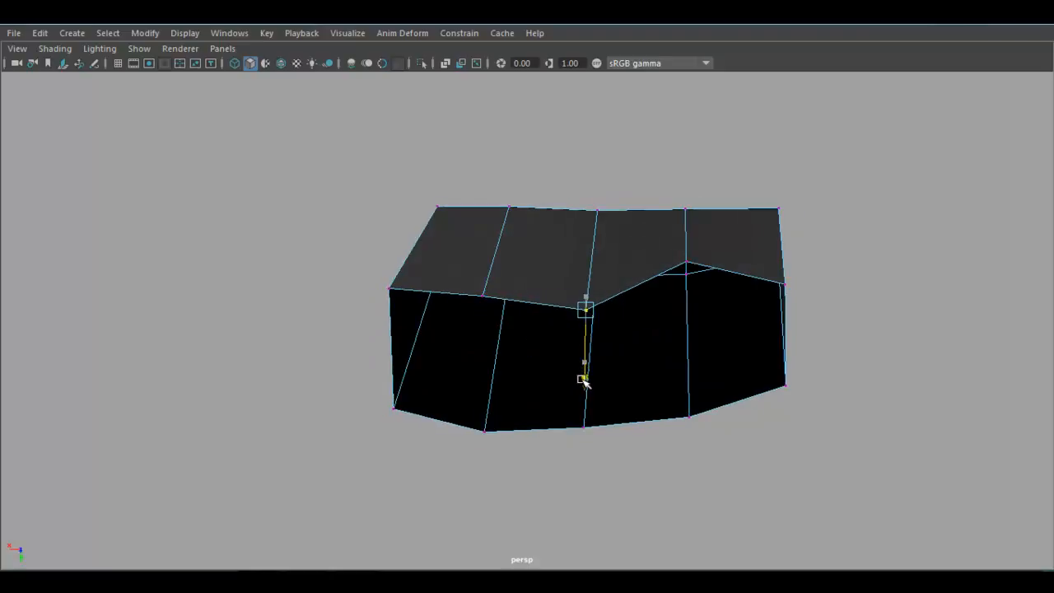
click(484, 296)
drag(485, 368, 537, 410)
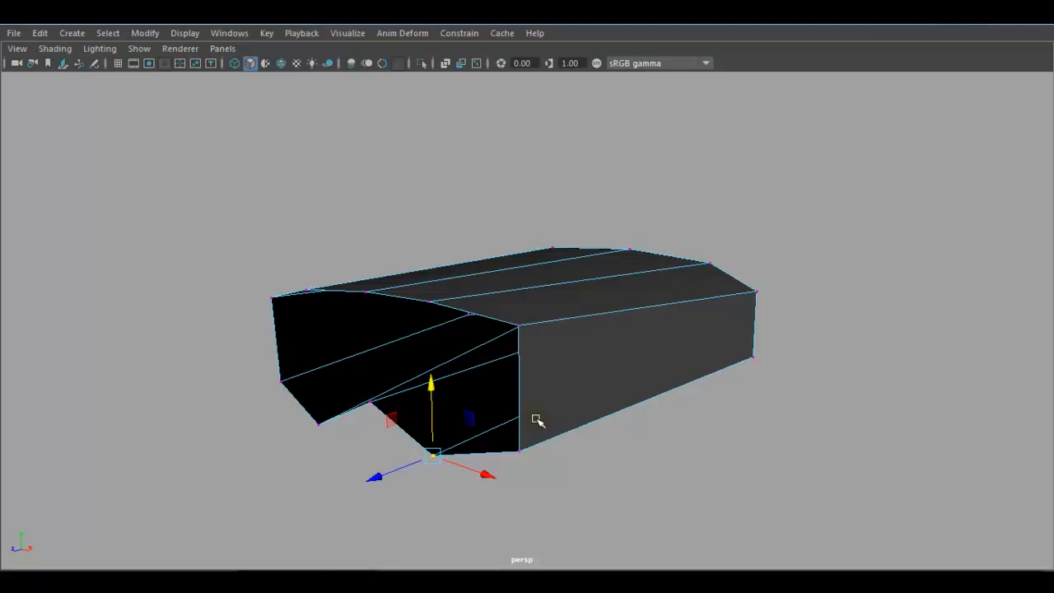
alt+drag(564, 382, 454, 372)
right_drag(528, 305, 601, 128)
alt+drag(725, 407, 753, 438)
click(694, 398)
alt+right_drag(753, 438, 629, 438)
alt+drag(629, 437, 726, 402)
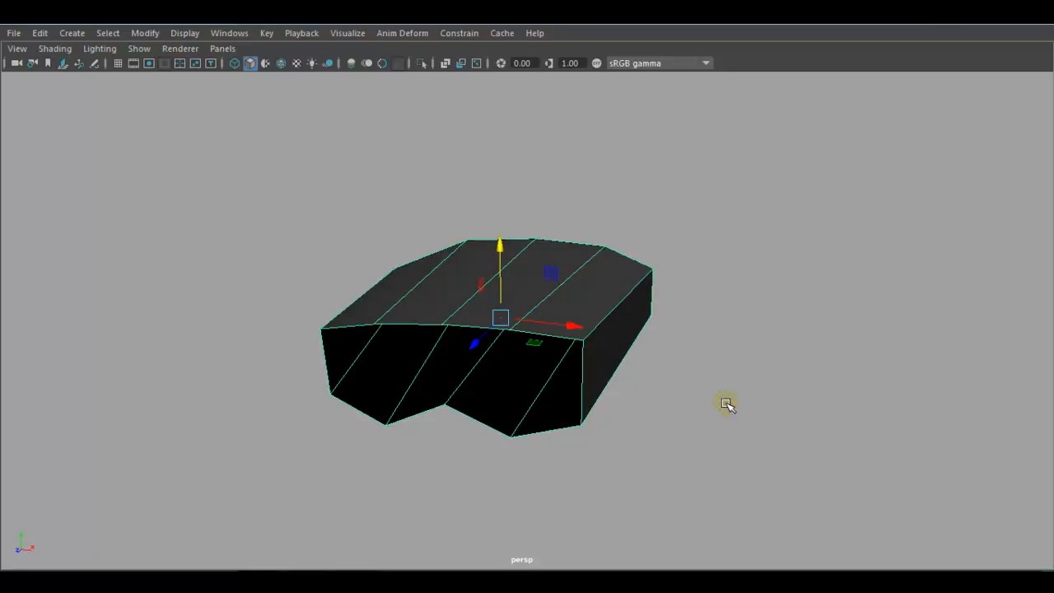
Insert an edge loop across the palm in the top view, just below the thumb's upper base, and leave the tool.
key(space)
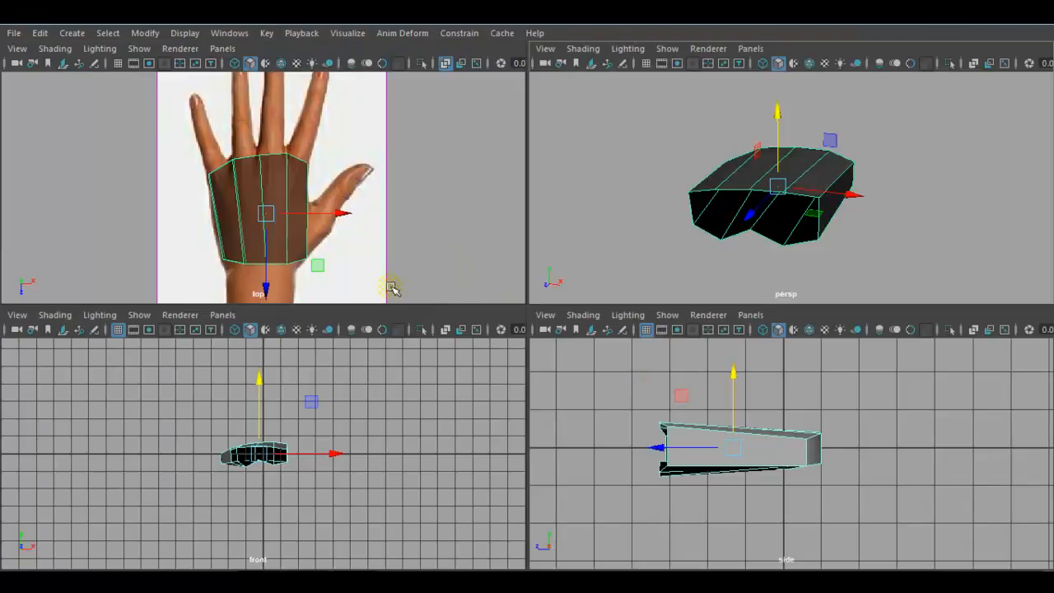
key(space)
scroll(518, 354, up, 4)
alt+middle_drag(623, 361, 590, 372)
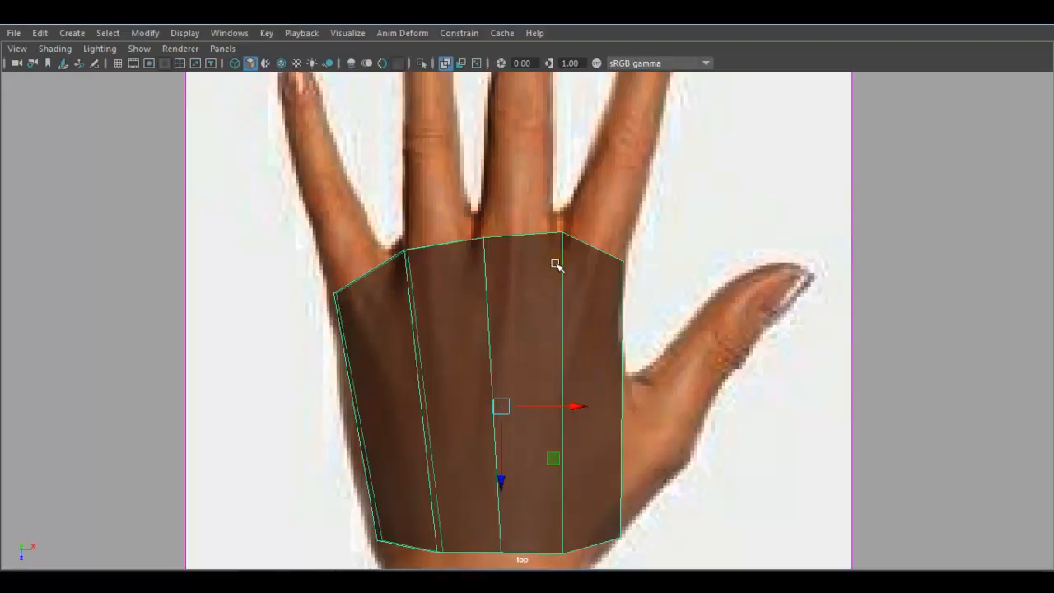
shift+right_drag(562, 274, 458, 294)
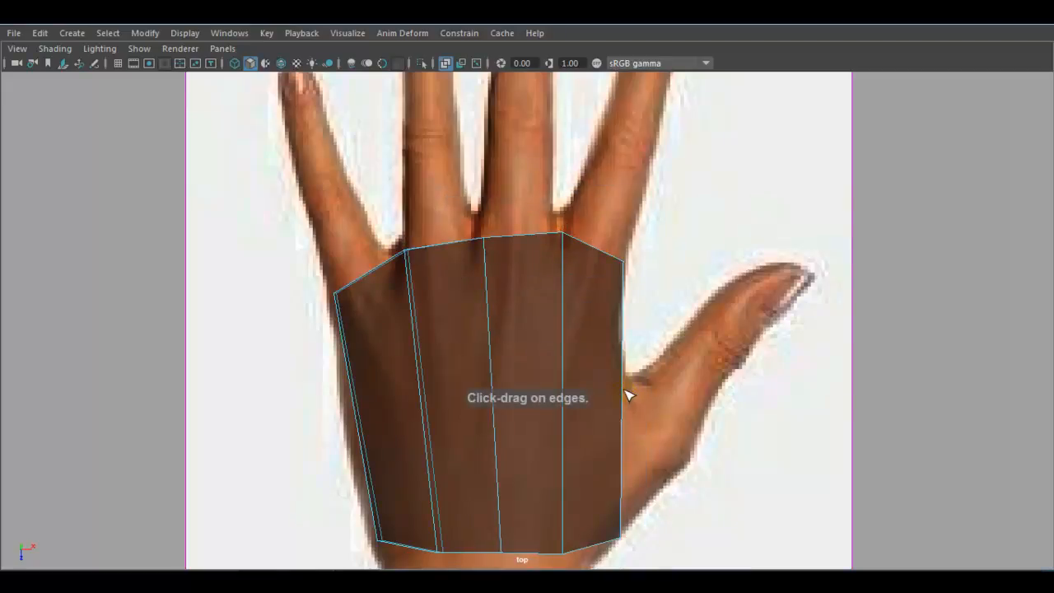
drag(626, 401, 631, 400)
alt+middle_drag(700, 389, 664, 414)
key(space)
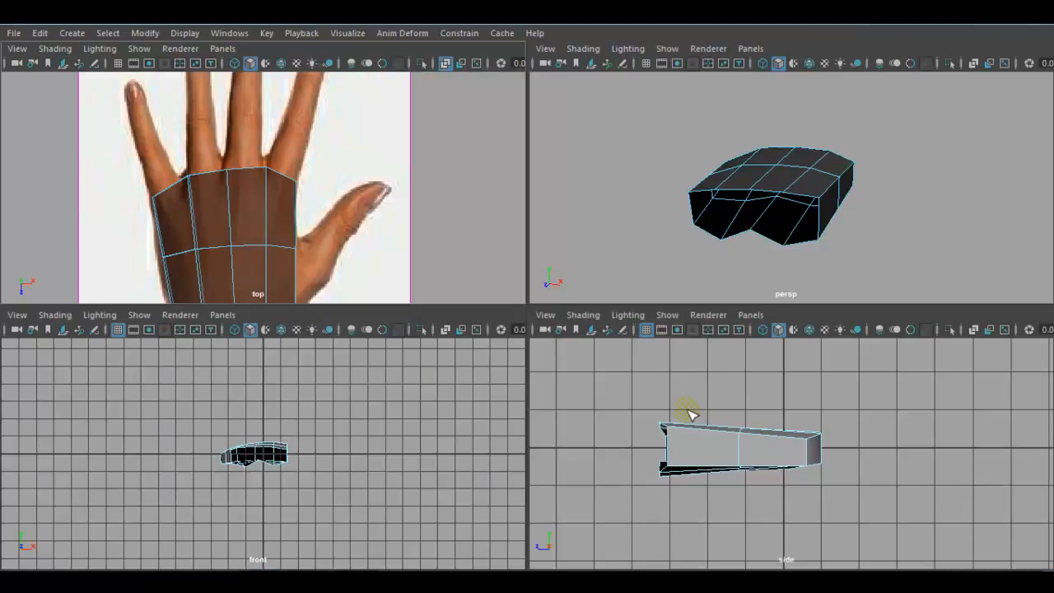
key(space)
alt+drag(819, 229, 558, 302)
key(w)
Raise the upper finger-end vertex between the index and middle fingers in the perspective view.
right_drag(558, 303, 463, 216)
click(508, 241)
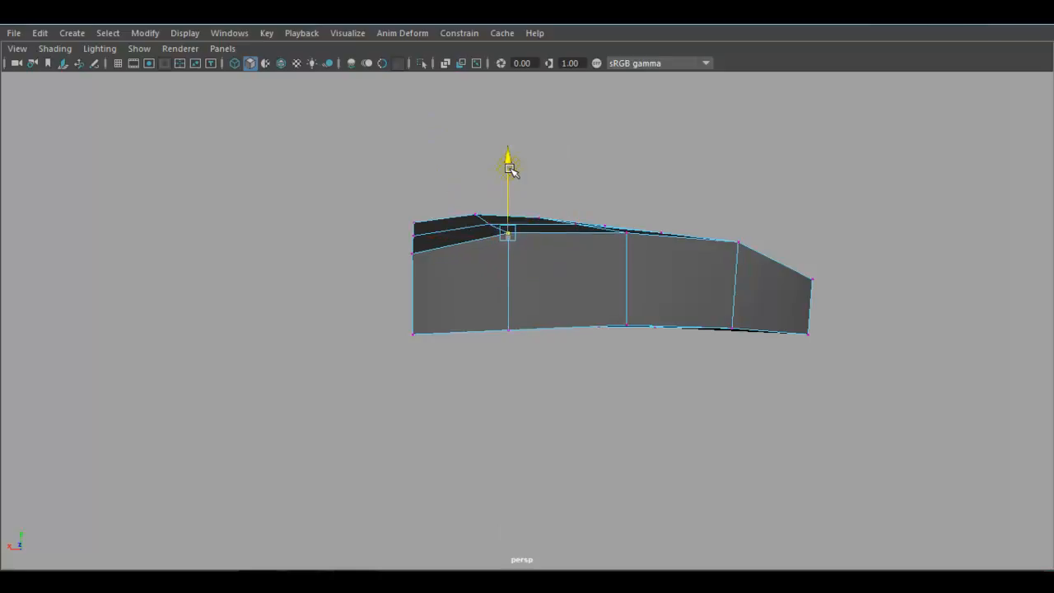
alt+drag(510, 171, 535, 287)
Compare the finger-end vertices with the gaps between the fingers on the reference photo in the top view.
key(space)
key(space)
right_drag(477, 156, 476, 196)
alt+middle_drag(492, 291, 500, 370)
right_drag(501, 372, 426, 169)
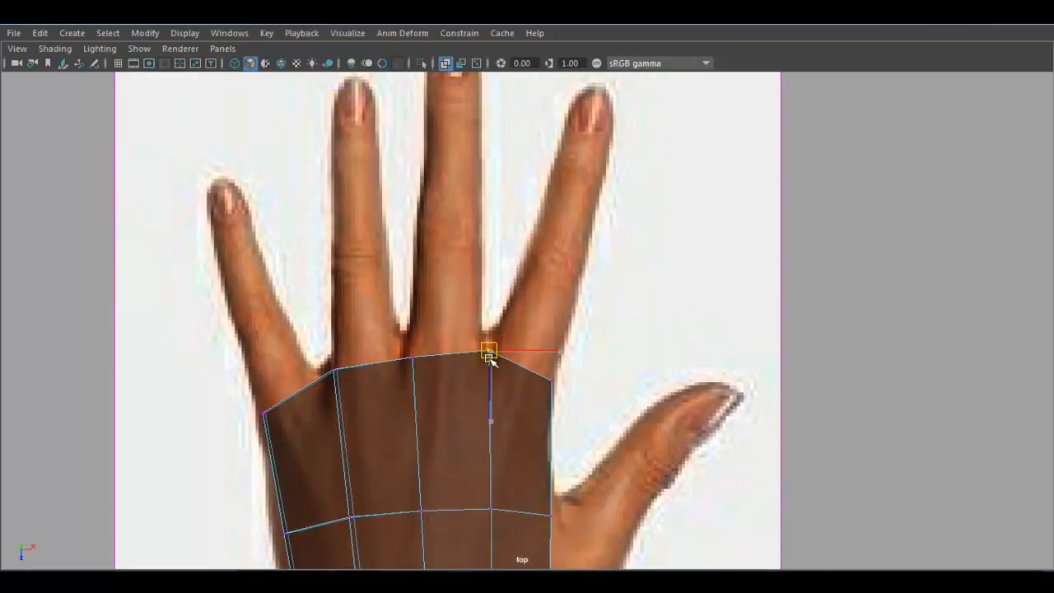
click(411, 358)
alt+middle_drag(488, 373, 450, 409)
key(space)
key(space)
alt+middle_drag(439, 268, 435, 281)
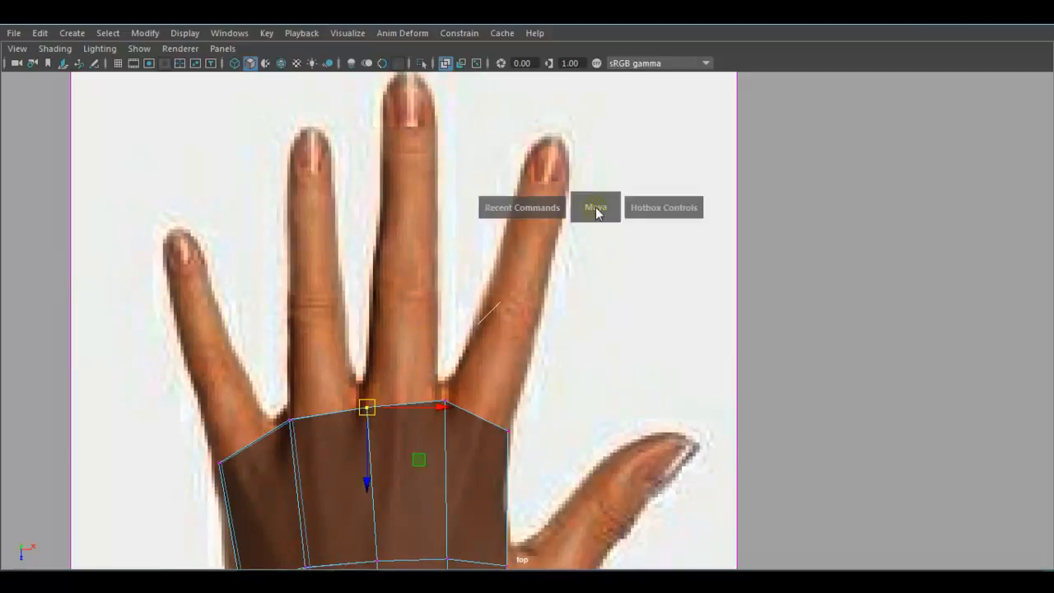
key(space)
key(space)
Select the middle finger's end face on the palm and extrude it a short distance outward.
alt+drag(760, 265, 707, 276)
right_click(707, 276)
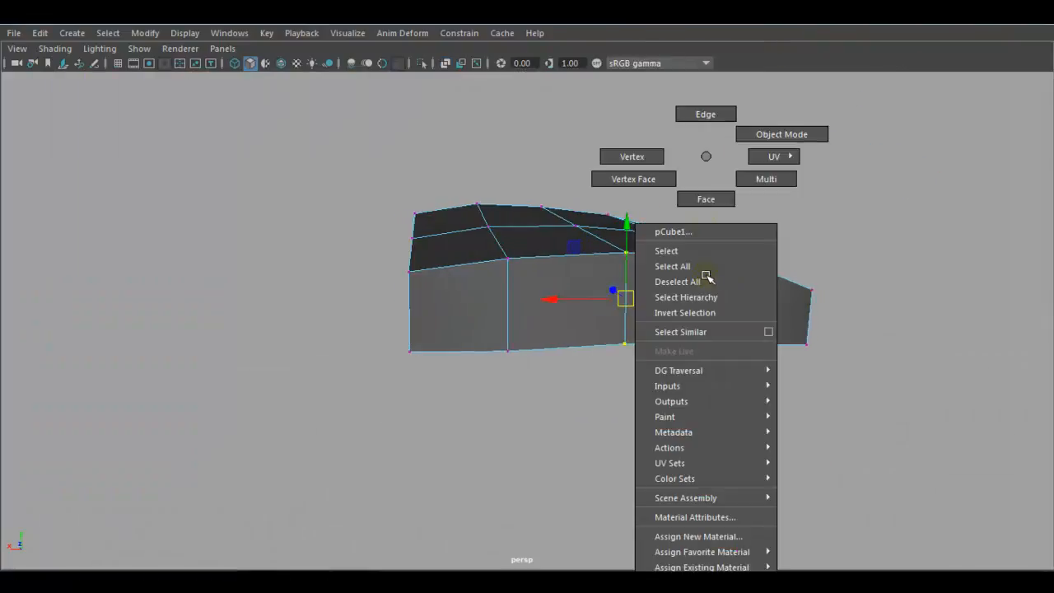
click(706, 199)
click(596, 308)
alt+drag(595, 308, 732, 306)
shift+right_drag(771, 177, 744, 228)
drag(647, 321, 697, 341)
Move the extruded face in the top view along the middle finger to just below its tip on the reference.
key(space)
key(space)
alt+middle_drag(478, 277, 494, 315)
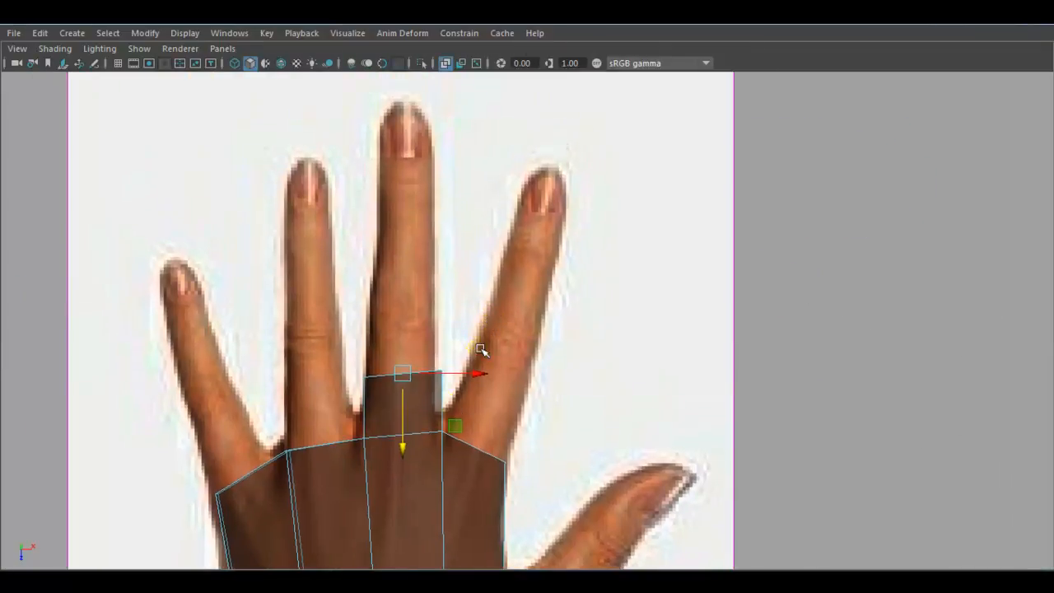
drag(401, 459, 408, 142)
key(r)
key(w)
alt+middle_drag(421, 179, 424, 291)
drag(403, 302, 406, 283)
mouse_move(431, 303)
alt+right_down()
mouse_move(444, 310)
mouse_move(426, 299)
alt+right_up()
alt+middle_drag(426, 299, 473, 313)
Scale the middle finger's end face narrower in X to match the fingertip width on the reference photo.
key(r)
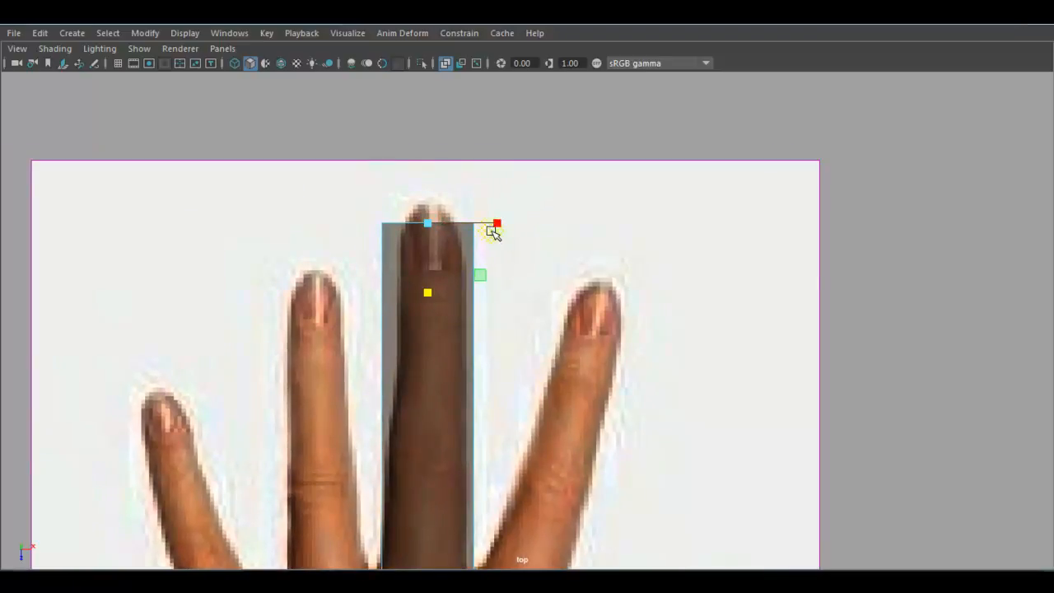
mouse_move(497, 223)
mouse_down()
mouse_move(469, 224)
mouse_move(487, 224)
mouse_up()
key(w)
key(r)
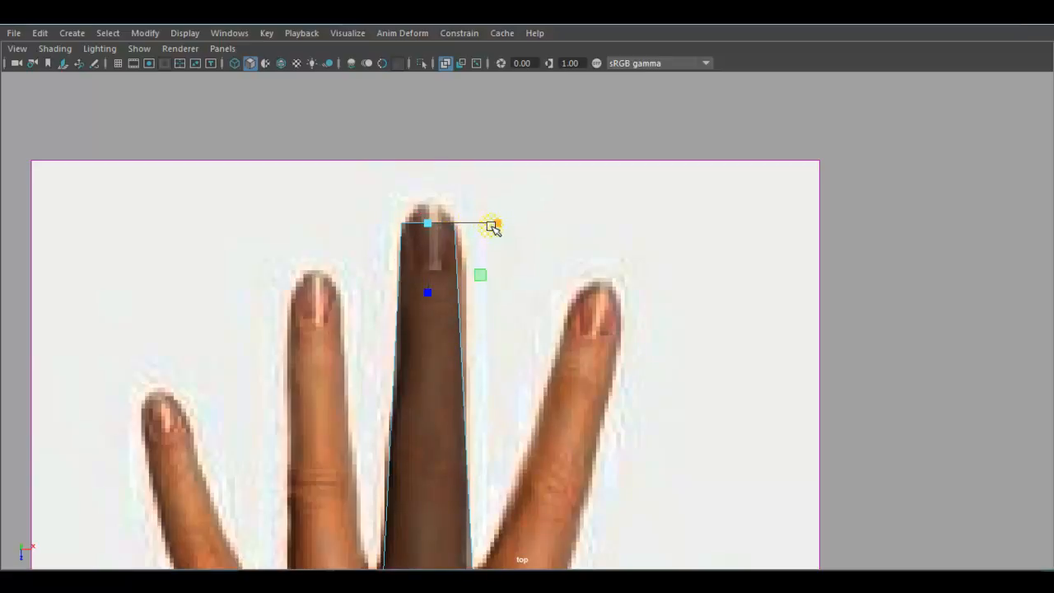
Scale the middle finger's end face down in Y in the perspective view so the finger thins toward its tip.
key(space)
key(space)
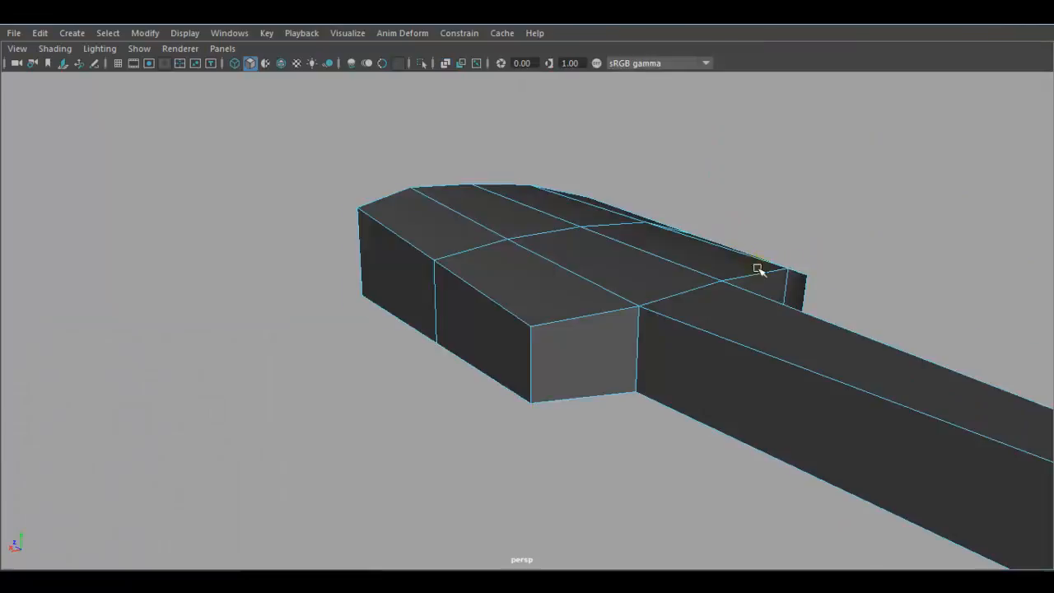
alt+drag(744, 252, 841, 274)
key(f)
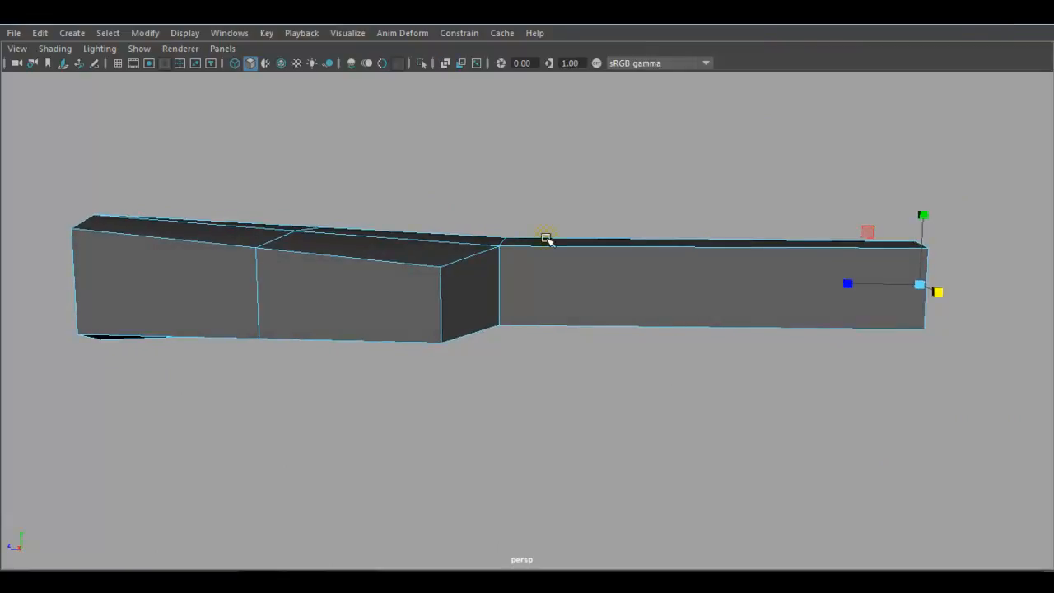
alt+middle_drag(764, 270, 684, 274)
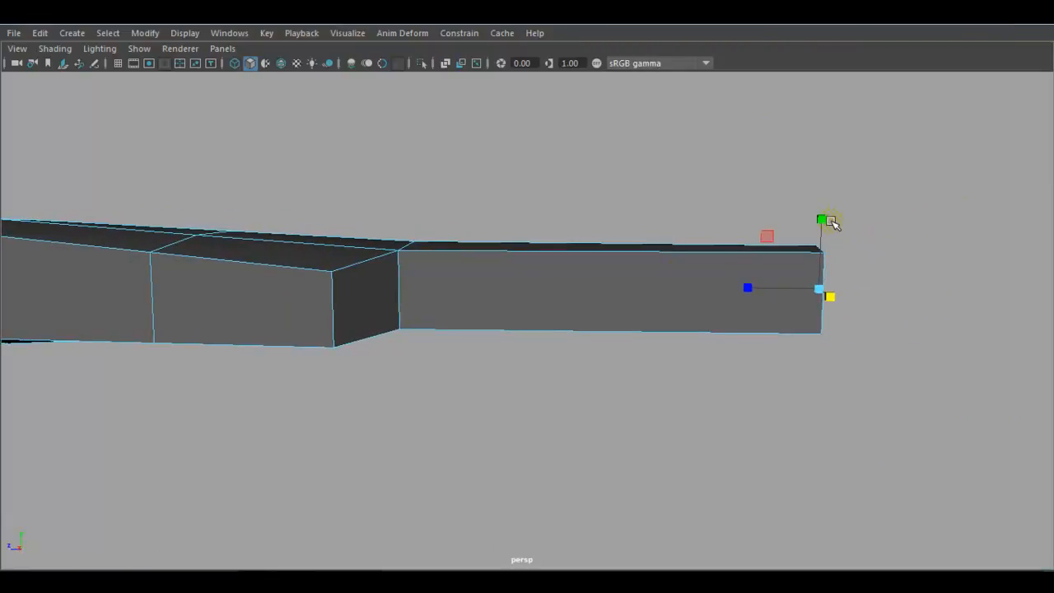
drag(827, 218, 820, 259)
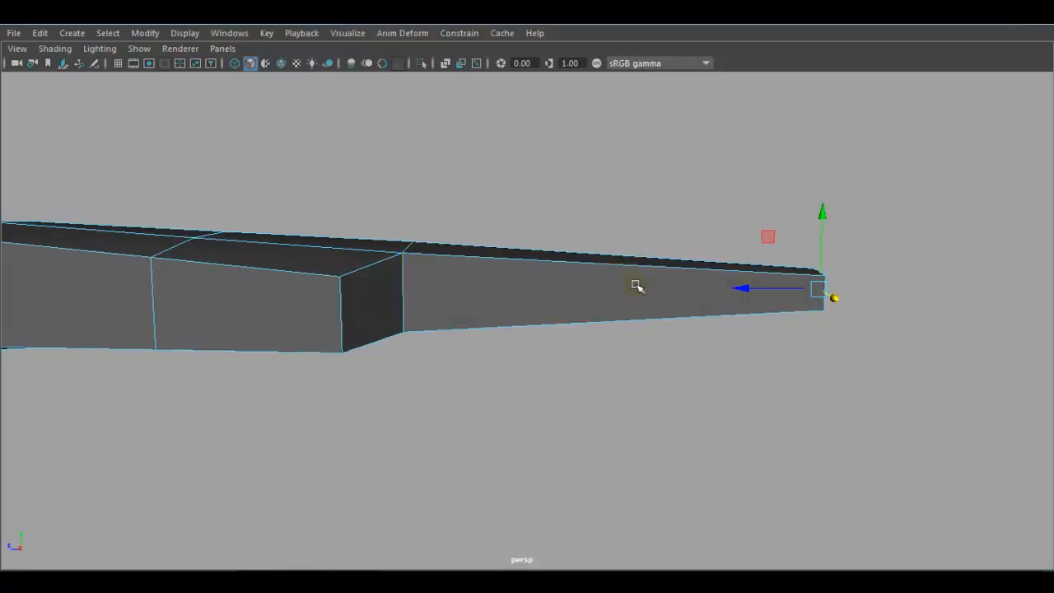
Insert three edge loops across the middle finger in the top view, placed at its joints on the reference photo.
right_click(515, 284)
click(589, 133)
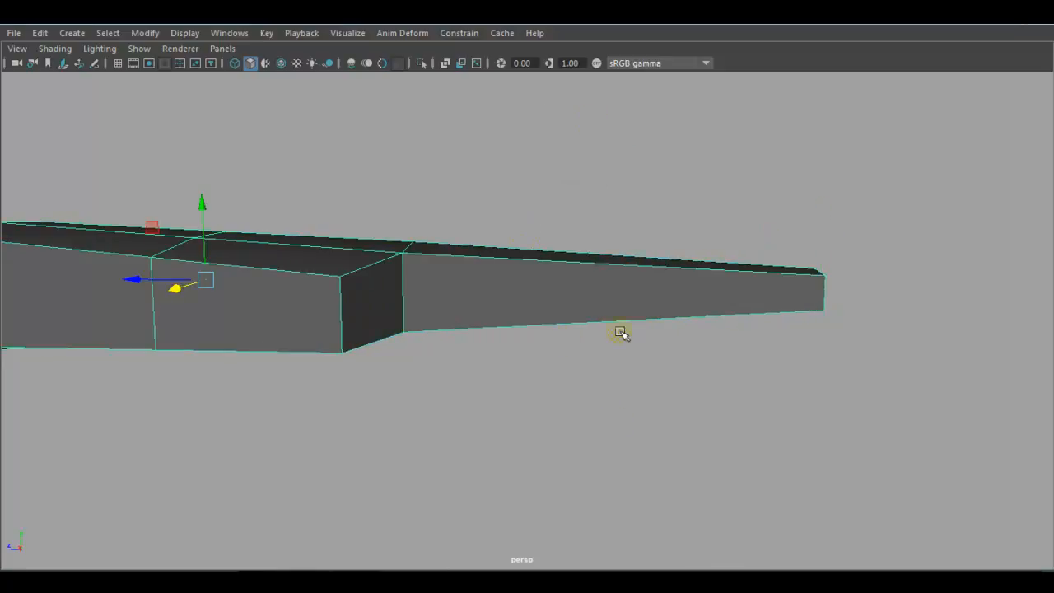
key(space)
key(space)
alt+middle_drag(530, 329, 546, 252)
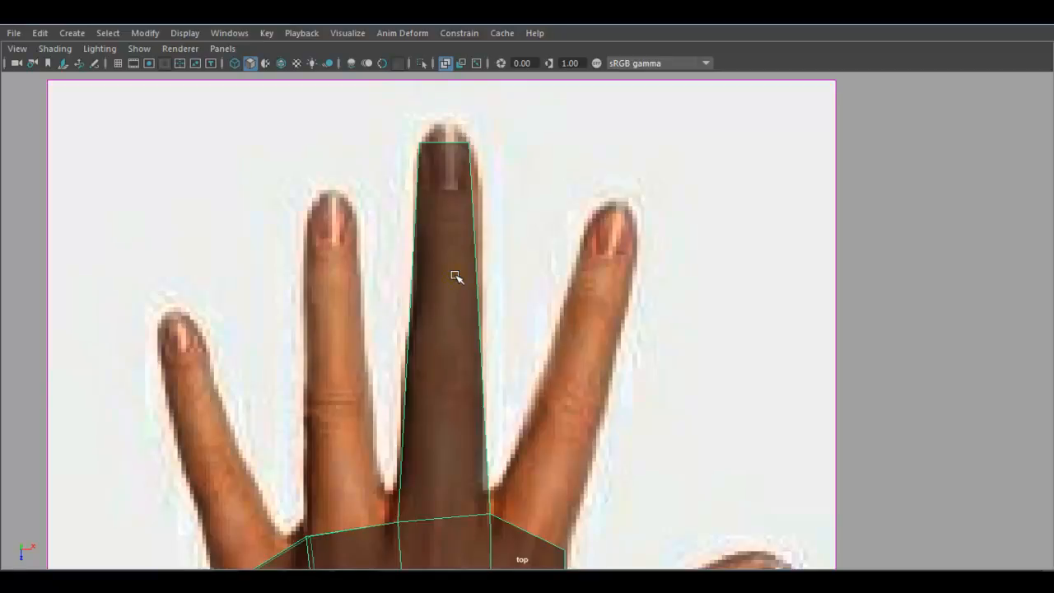
key(F3)
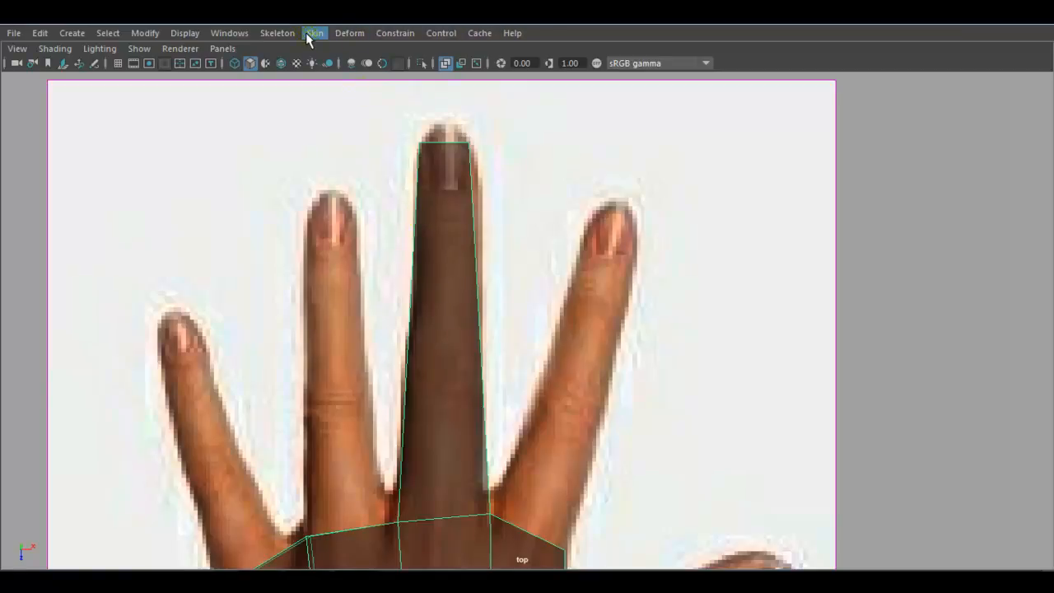
key(F2)
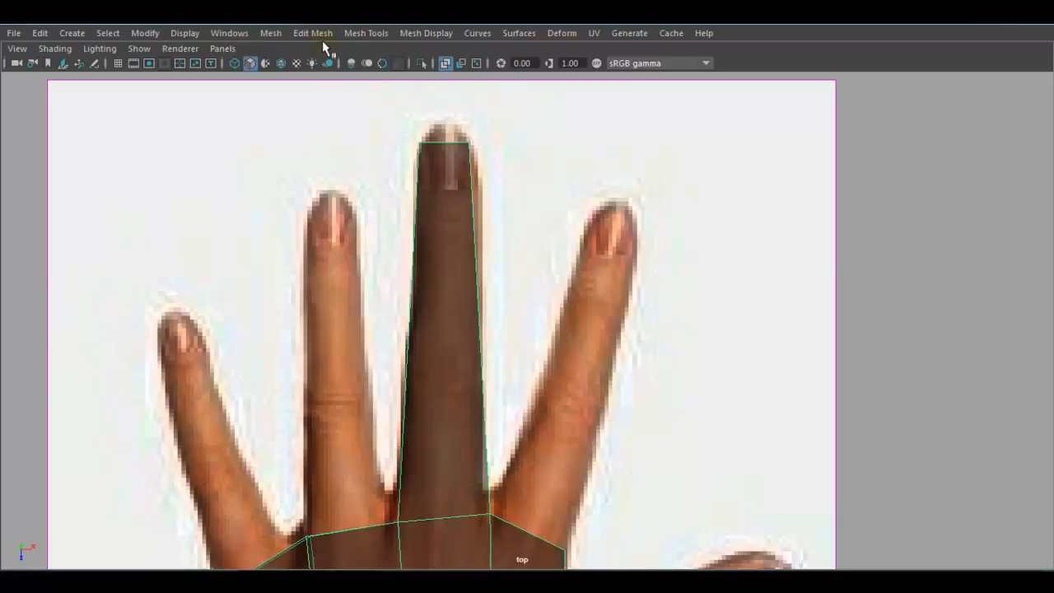
click(313, 33)
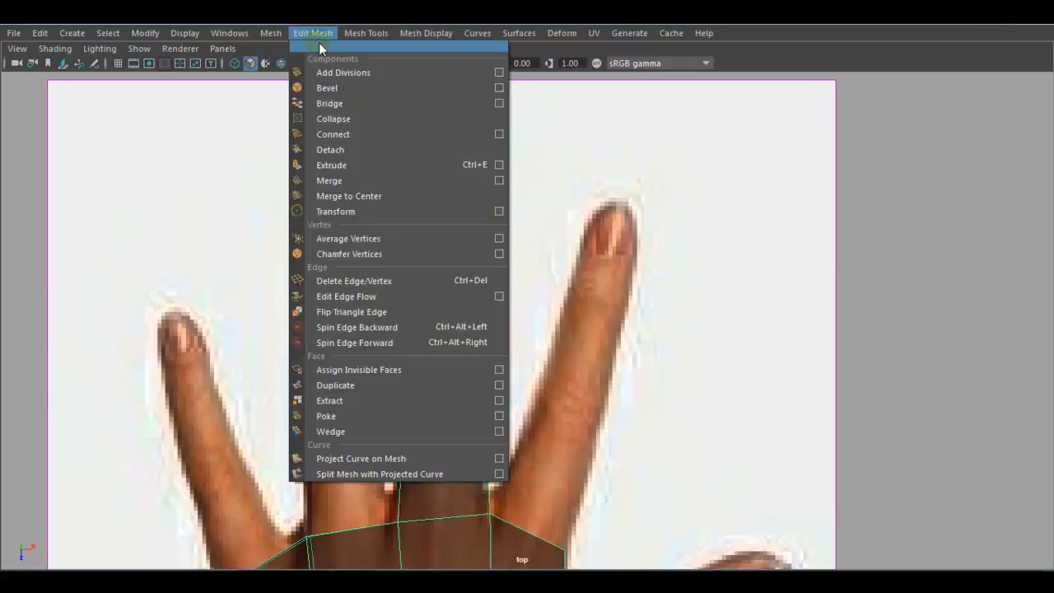
mouse_move(381, 34)
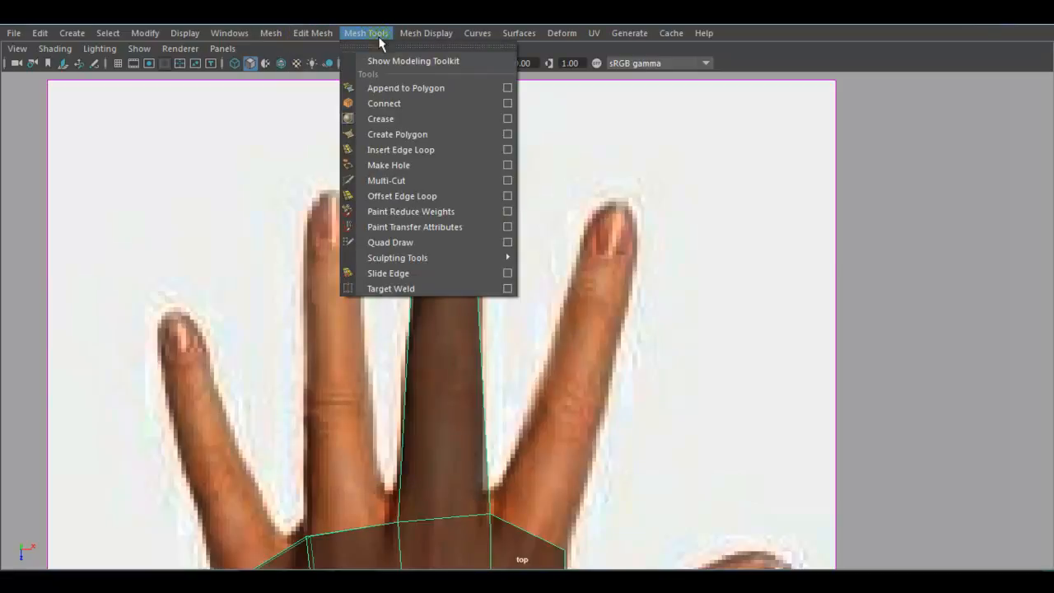
click(401, 150)
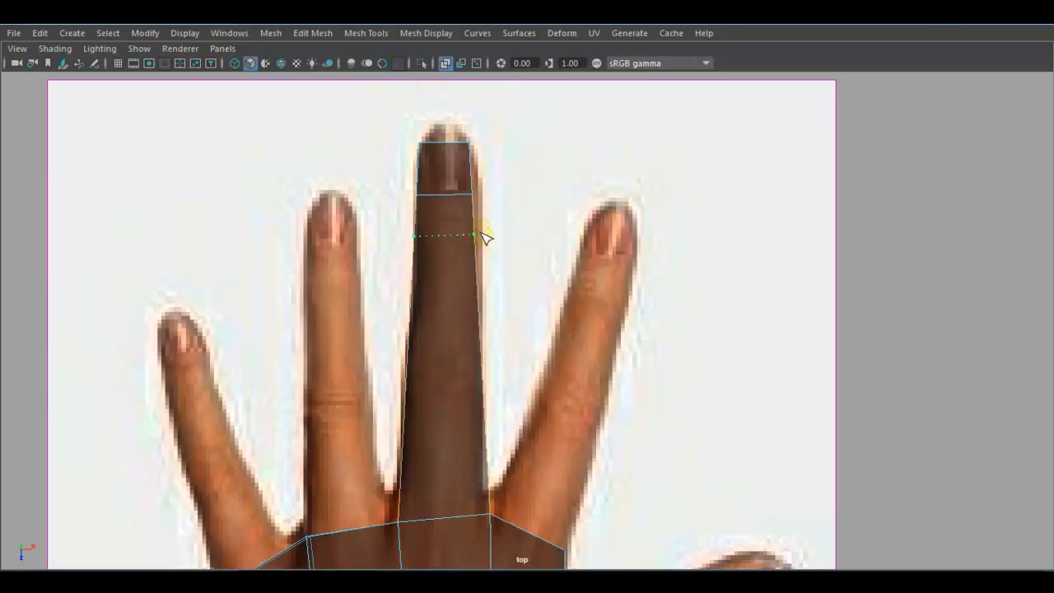
click(485, 236)
Rotate and slightly scale the edge loop at the middle finger's upper joint to fit the reference photo.
key(e)
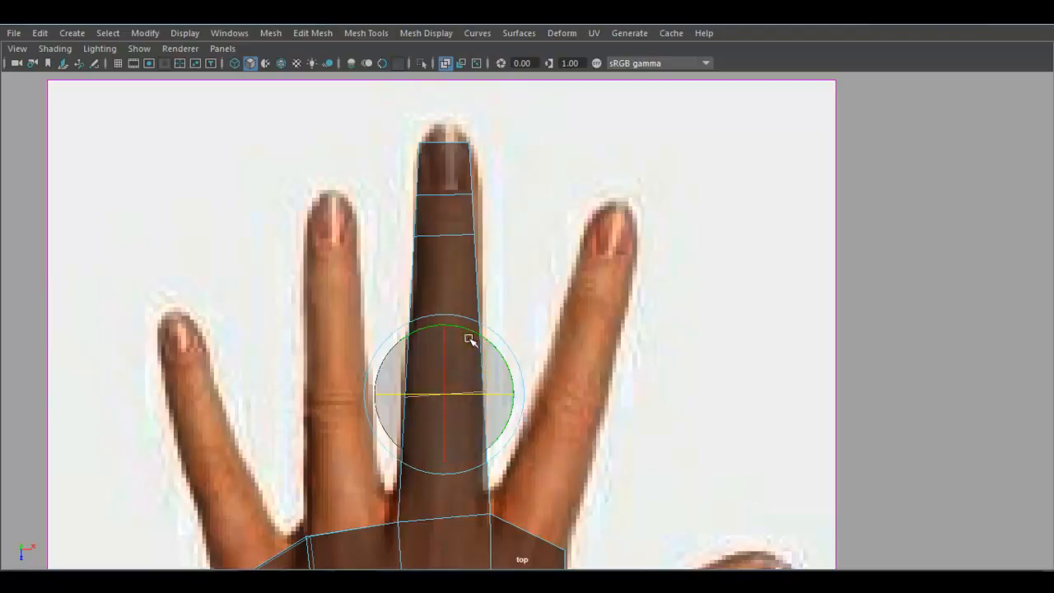
click(454, 236)
drag(504, 198, 498, 191)
key(w)
key(e)
key(w)
key(r)
drag(515, 234, 516, 234)
Select the middle finger's vertices from the loop nearest the palm to the tip, rotate them downward and move them slightly lower.
key(space)
key(space)
alt+drag(731, 270, 656, 288)
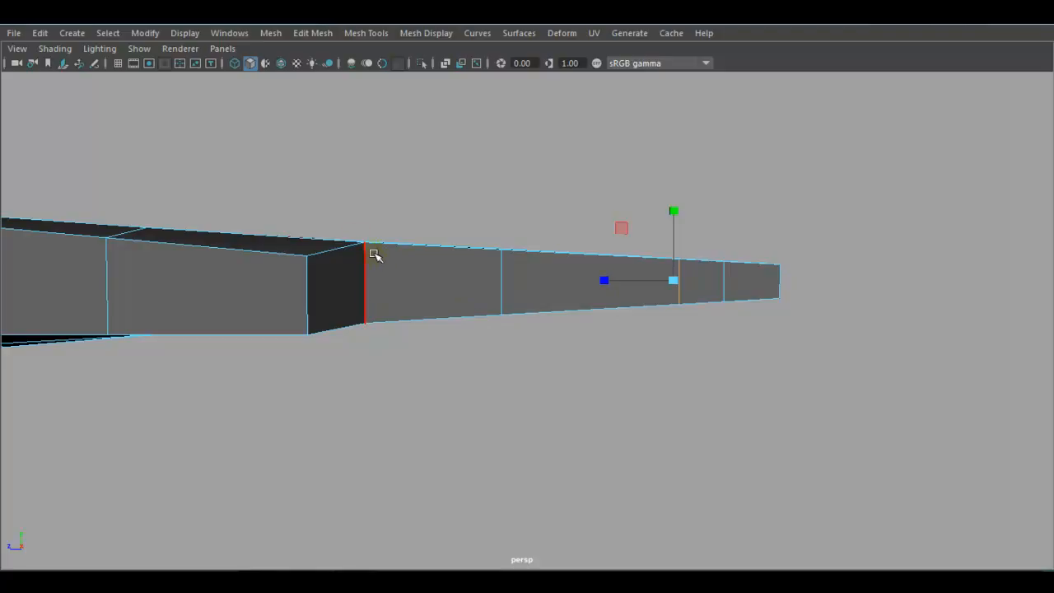
alt+drag(493, 308, 531, 293)
right_drag(531, 293, 454, 207)
alt+drag(453, 207, 469, 262)
drag(438, 190, 832, 372)
alt+drag(569, 334, 551, 351)
key(e)
alt+drag(565, 275, 561, 296)
key(w)
drag(594, 214, 593, 226)
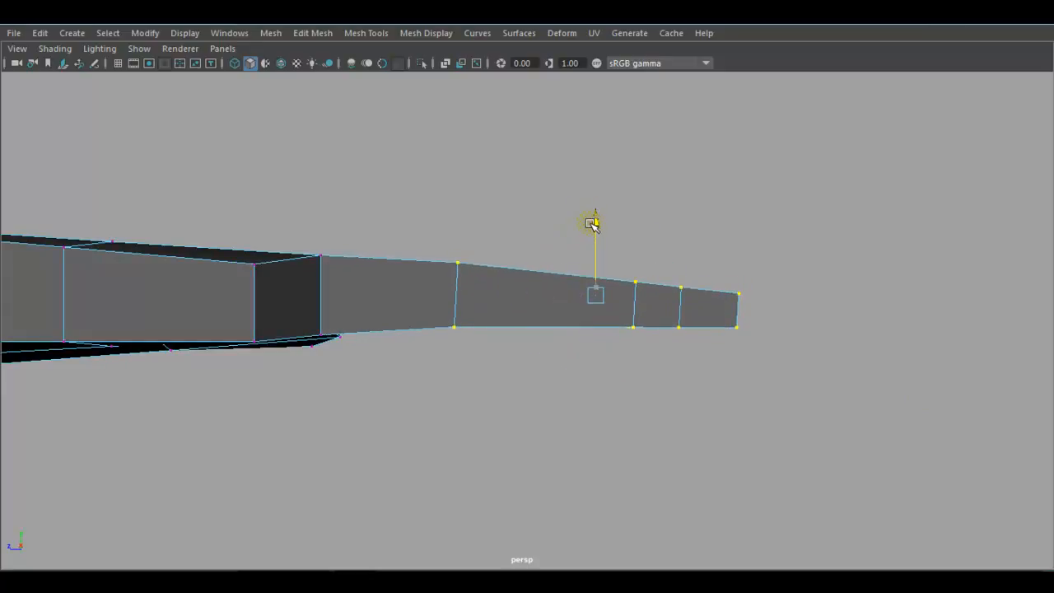
Bend the middle finger at its upper joint by rotating and lowering the vertices of the last two segments.
drag(511, 201, 834, 414)
alt+drag(834, 413, 703, 390)
key(e)
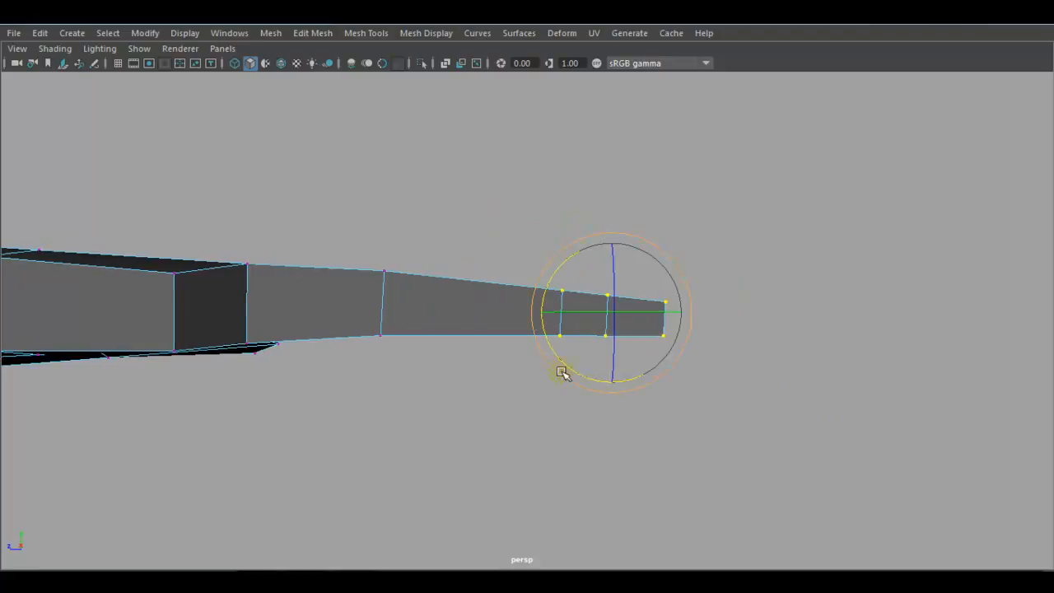
drag(553, 354, 549, 348)
key(w)
drag(615, 247, 609, 258)
Select the fingertip segment's vertices and rotate and move them to finish the middle finger's downward curve.
alt+middle_drag(637, 385, 599, 390)
alt+right_drag(600, 394, 638, 439)
drag(711, 266, 551, 457)
key(e)
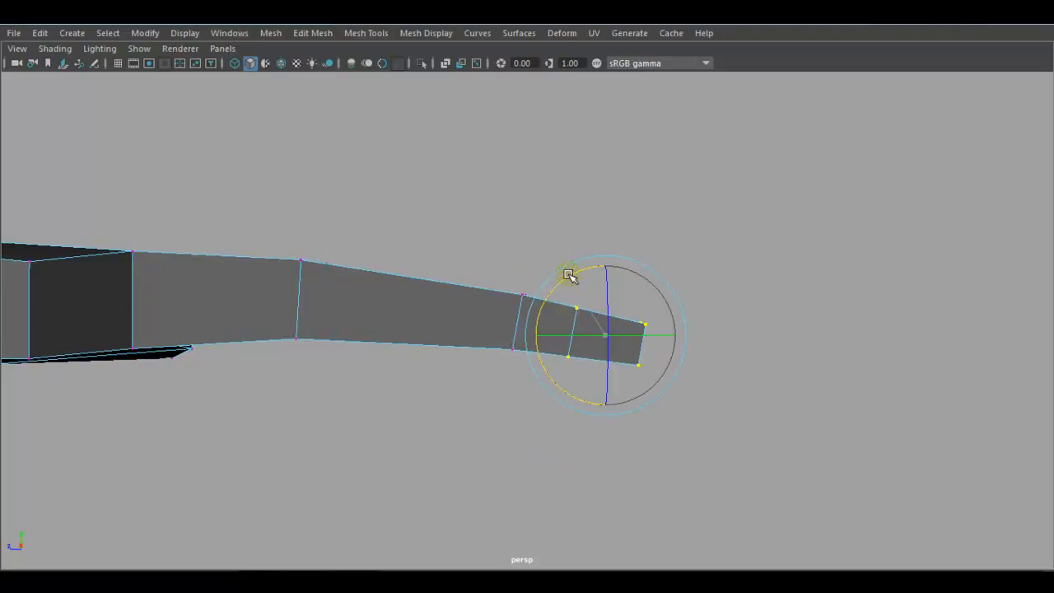
key(w)
drag(607, 254, 403, 339)
Select all faces of the middle finger and duplicate them as a separate finger mesh.
right_drag(402, 339, 461, 120)
alt+drag(403, 348, 443, 360)
right_drag(423, 278, 415, 194)
drag(340, 185, 949, 468)
alt+drag(640, 400, 517, 412)
alt+drag(581, 157, 607, 272)
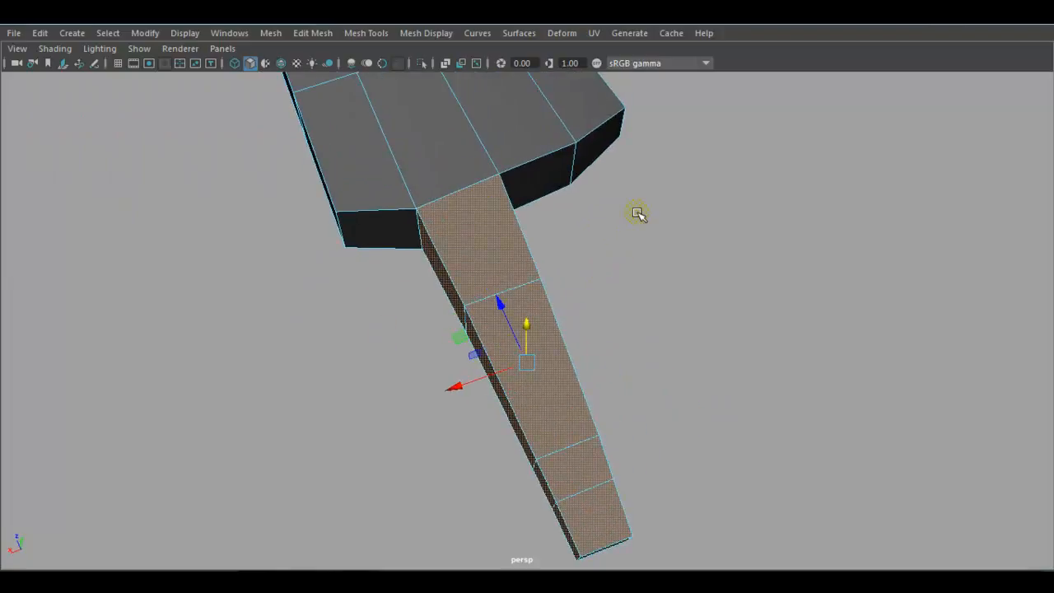
alt+drag(638, 214, 532, 365)
alt+drag(515, 399, 522, 397)
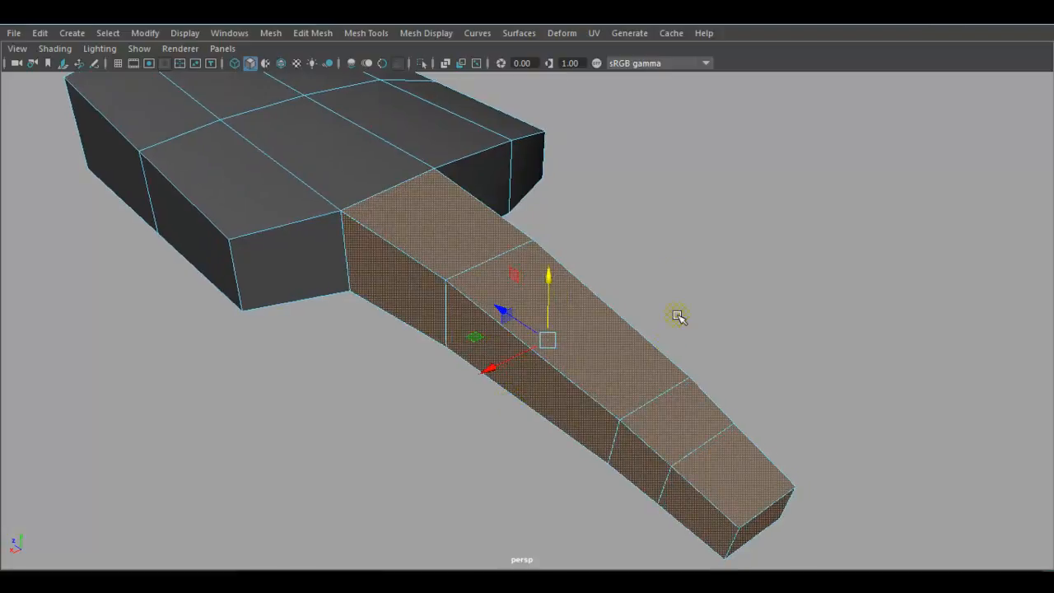
shift+right_click(670, 229)
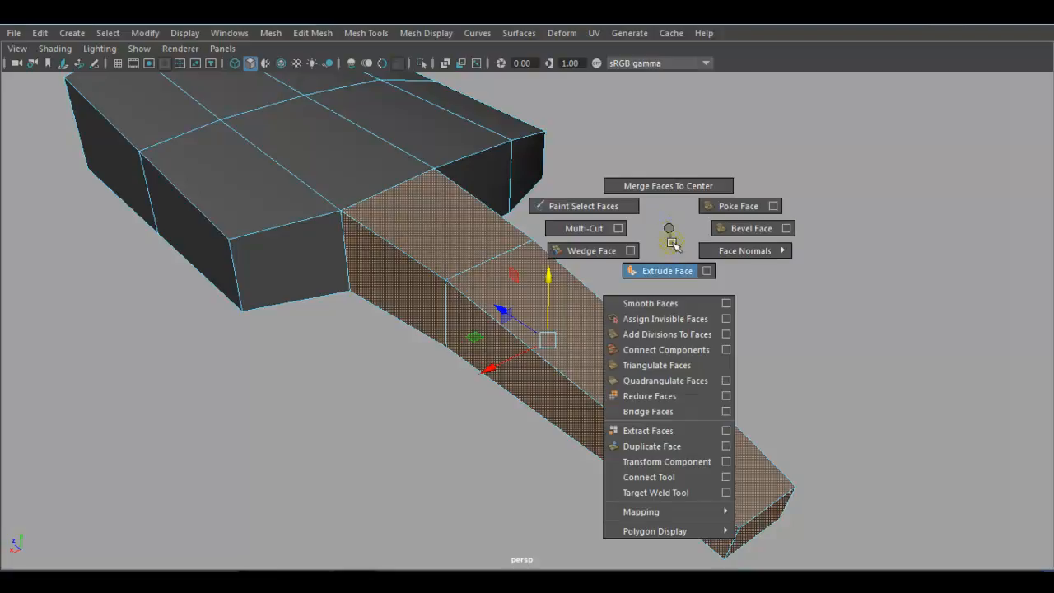
click(699, 447)
Select the duplicated finger, center its pivot and move it along X away from the hand.
right_drag(467, 190, 562, 124)
click(316, 299)
ctrl+click(261, 205)
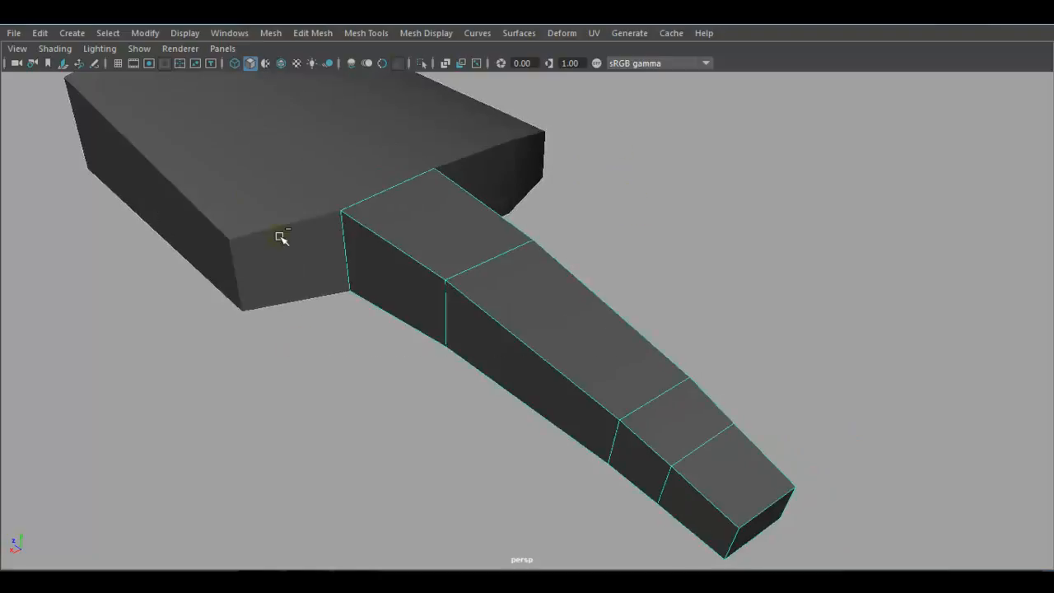
click(153, 33)
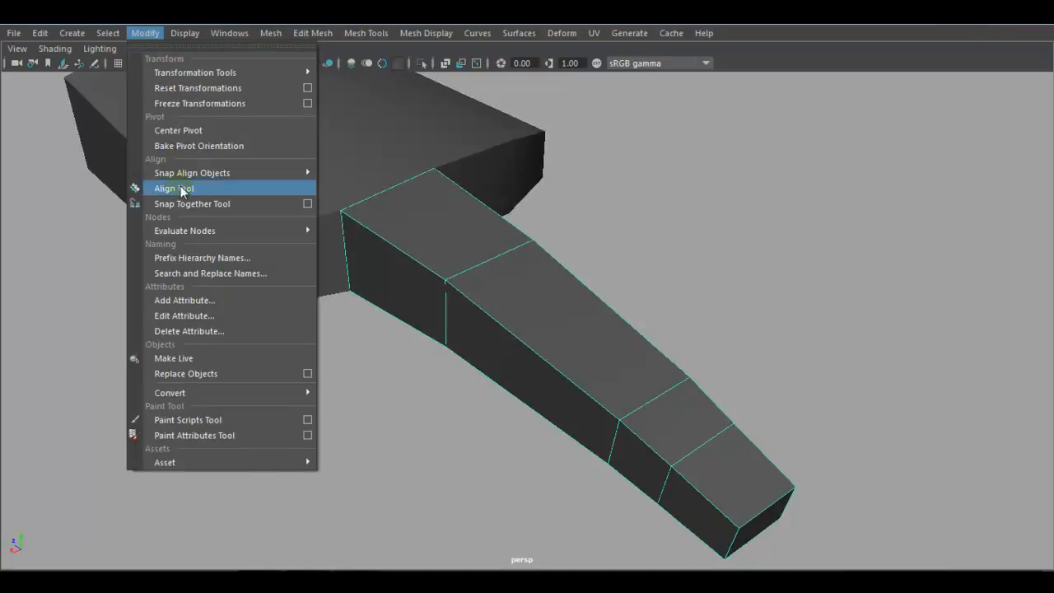
click(185, 131)
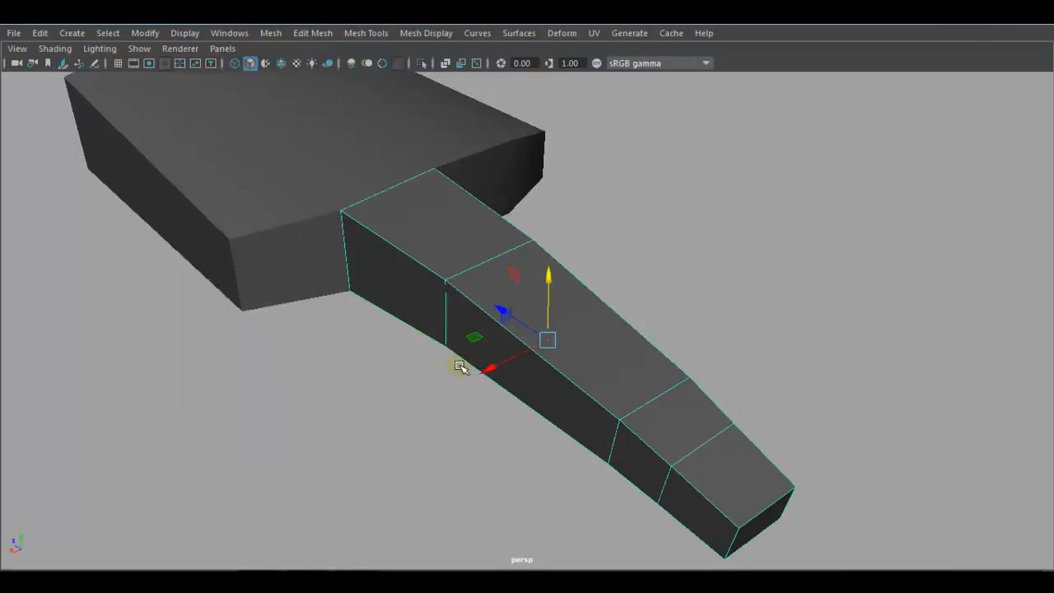
scroll(449, 363, down, 3)
drag(480, 357, 439, 362)
Delete the palm's three end faces where the index, ring and little fingers attach.
click(436, 184)
right_drag(436, 183, 436, 202)
click(420, 252)
shift+click(549, 222)
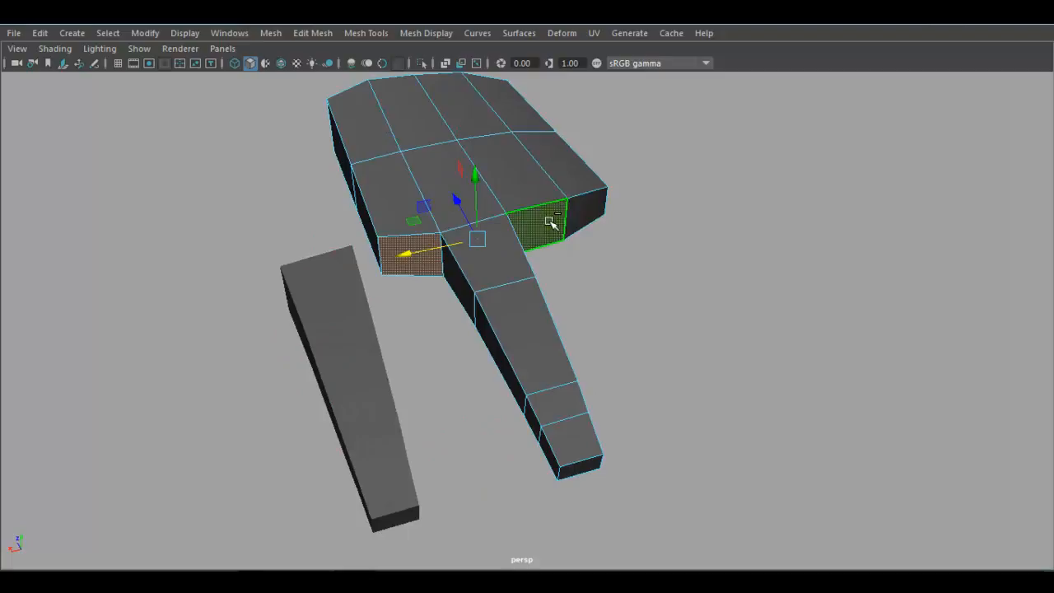
shift+click(603, 209)
alt+drag(689, 274, 656, 266)
key(Delete)
Make two more copies of the separate finger, spaced side by side along X.
right_drag(494, 176, 558, 134)
click(313, 309)
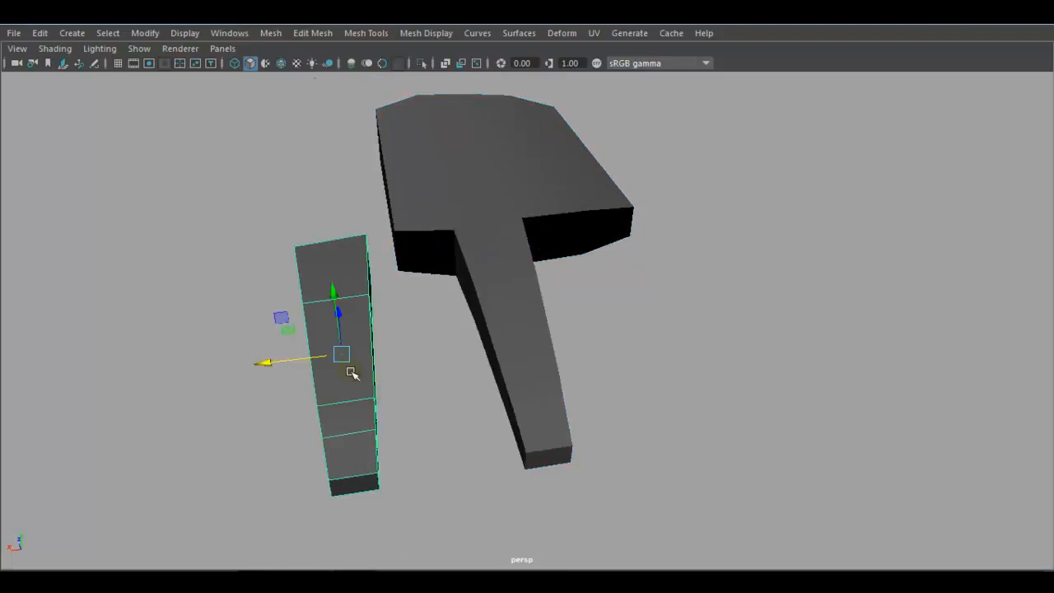
alt+drag(349, 371, 370, 401)
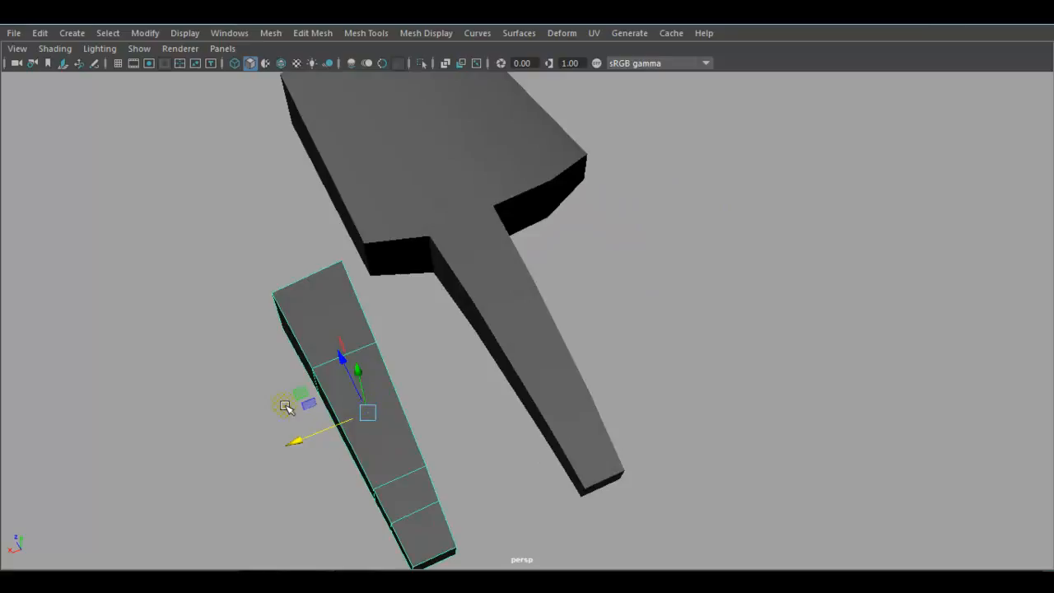
shift+drag(297, 439, 200, 486)
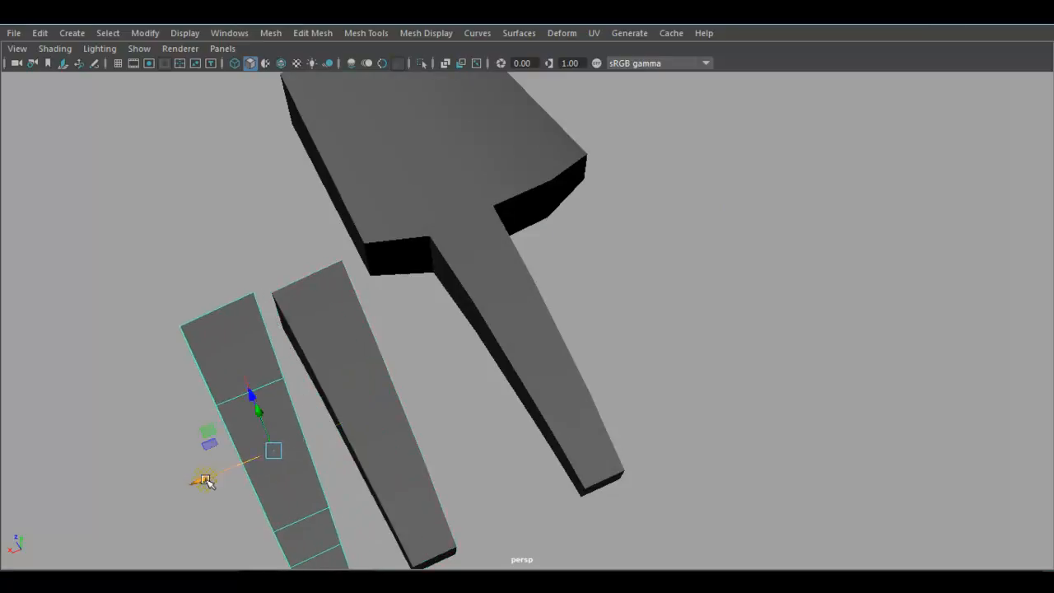
scroll(236, 463, down, 2)
shift+drag(271, 448, 206, 469)
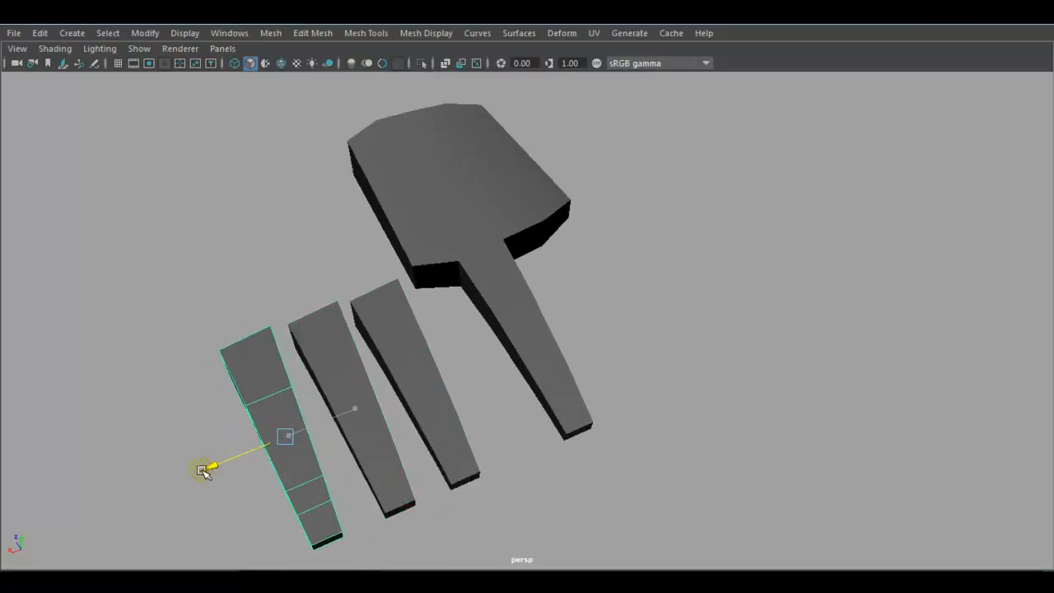
Move the finger copy nearest the hand over the reference index finger in the top view and rotate it to match the slant.
click(474, 463)
key(space)
key(space)
key(f)
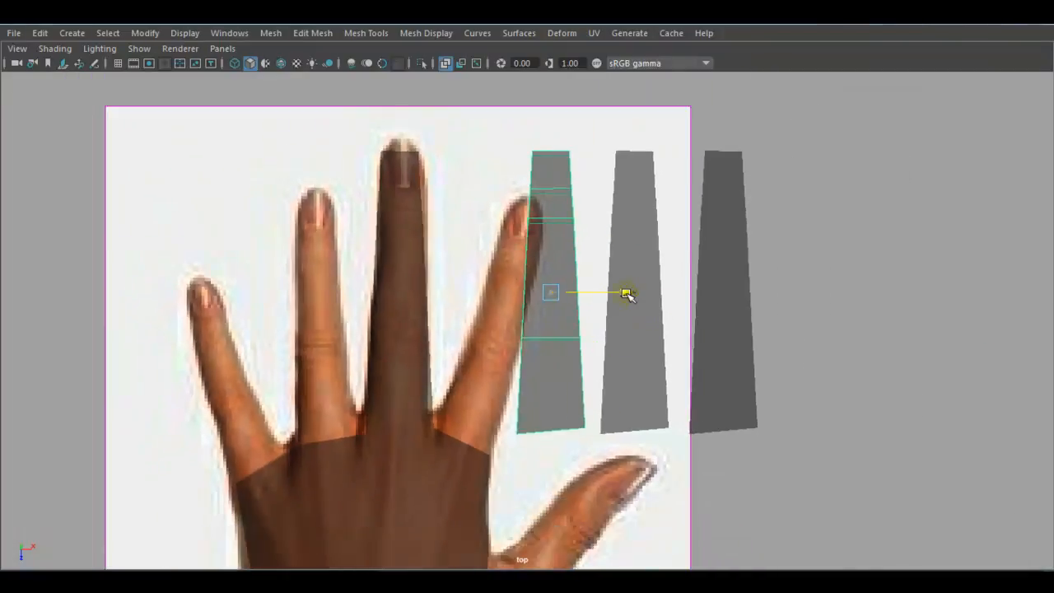
drag(632, 295, 602, 297)
key(e)
drag(546, 358, 525, 358)
key(w)
alt+middle_drag(539, 358, 530, 351)
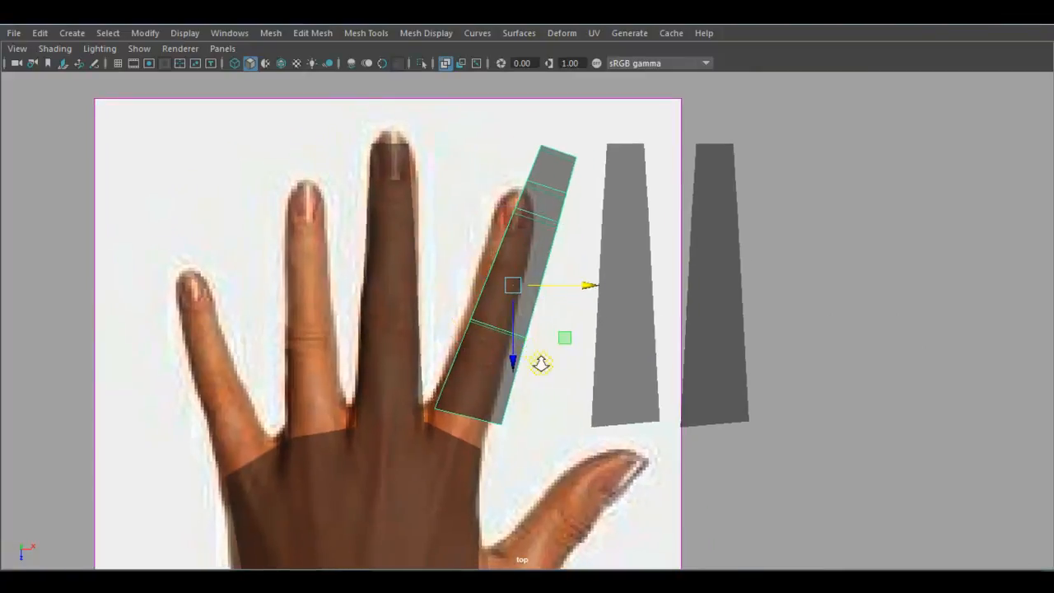
alt+right_drag(530, 352, 558, 397)
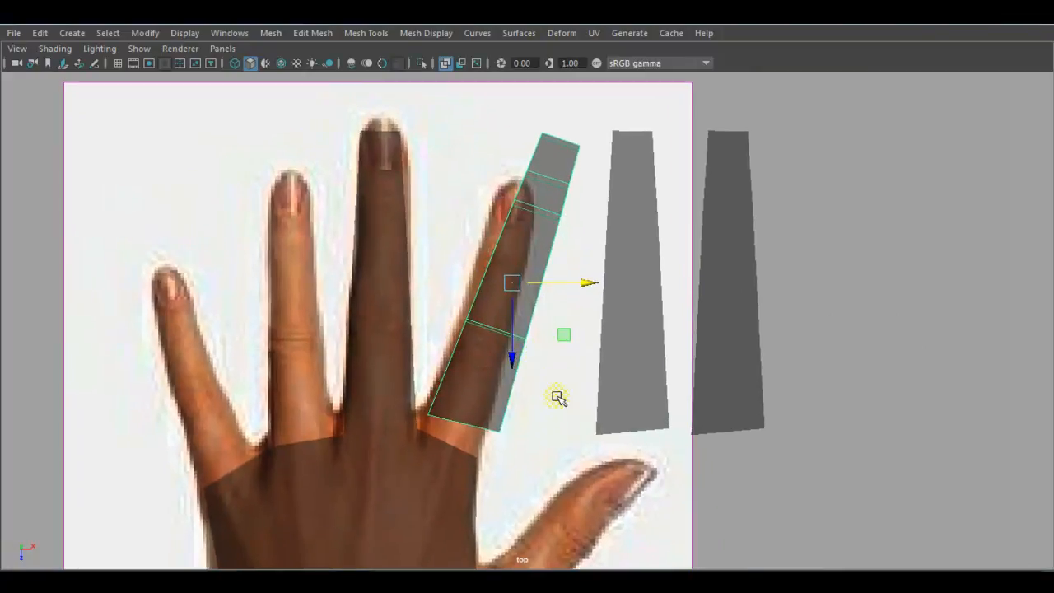
Align the index finger copy's pivot axes with its length, then move and rotate it onto the reference index finger.
key(d)
drag(534, 311, 522, 315)
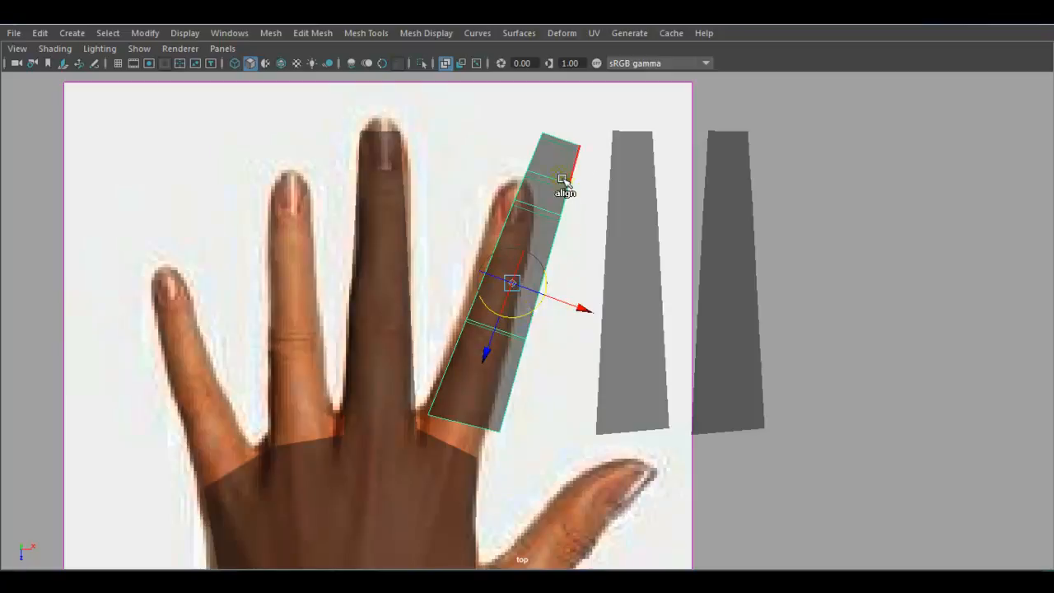
key(Insert)
drag(488, 342, 471, 368)
drag(571, 341, 558, 336)
key(e)
drag(551, 289, 548, 290)
key(Insert)
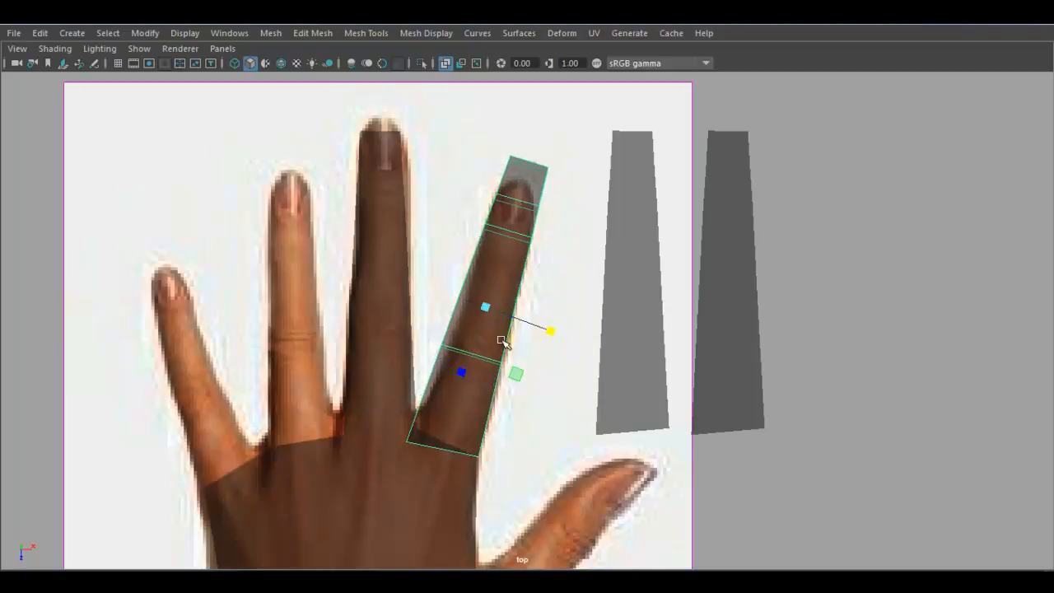
Scale the index finger copy shorter and slightly narrower, and move it down to meet the palm's edge.
drag(463, 371, 467, 366)
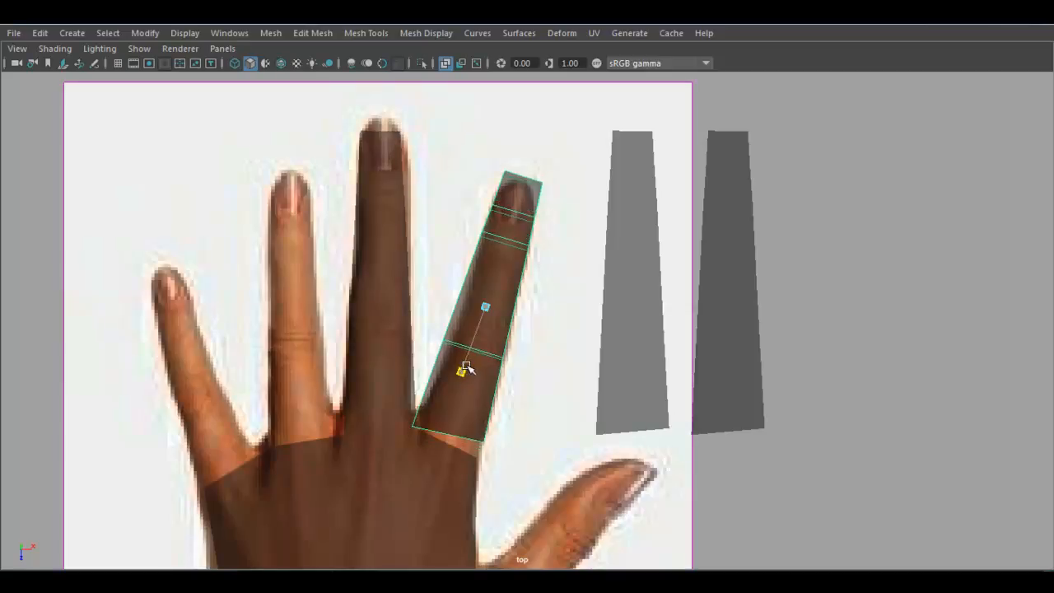
scroll(494, 394, up, 3)
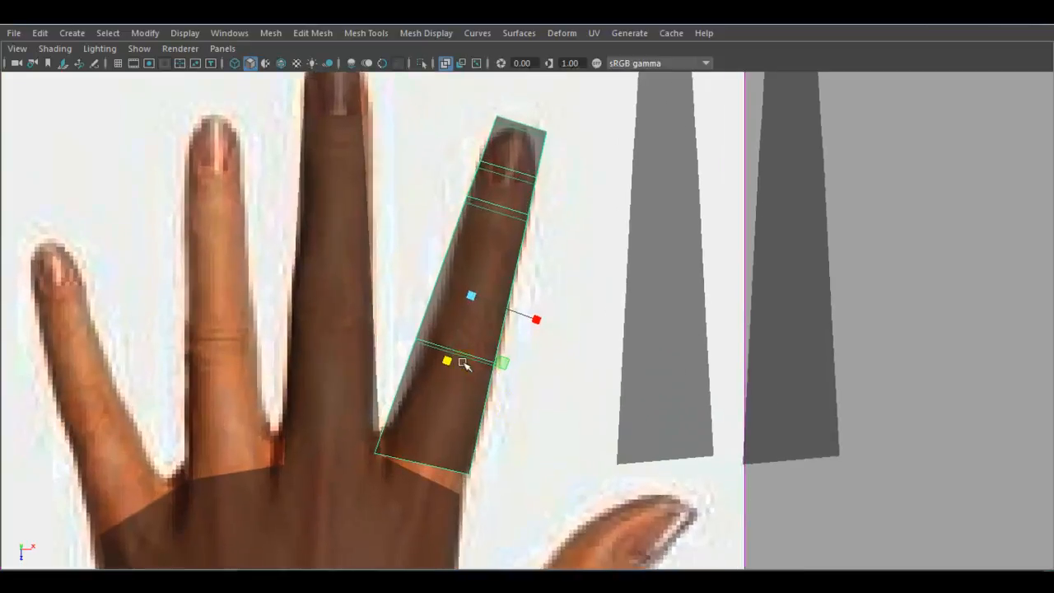
click(535, 324)
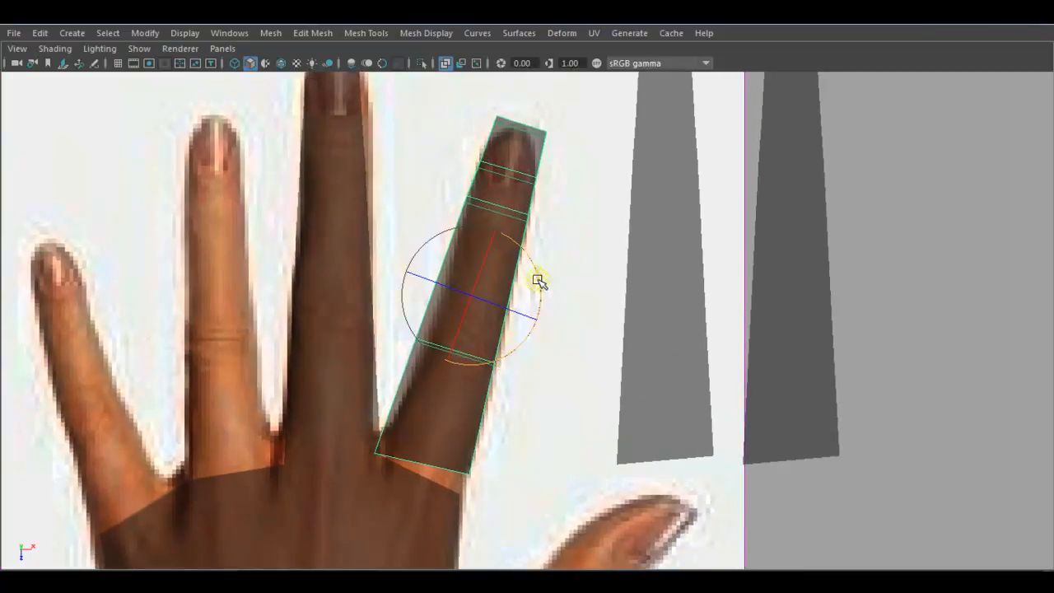
click(538, 281)
key(r)
key(d)
drag(504, 281, 500, 276)
key(d)
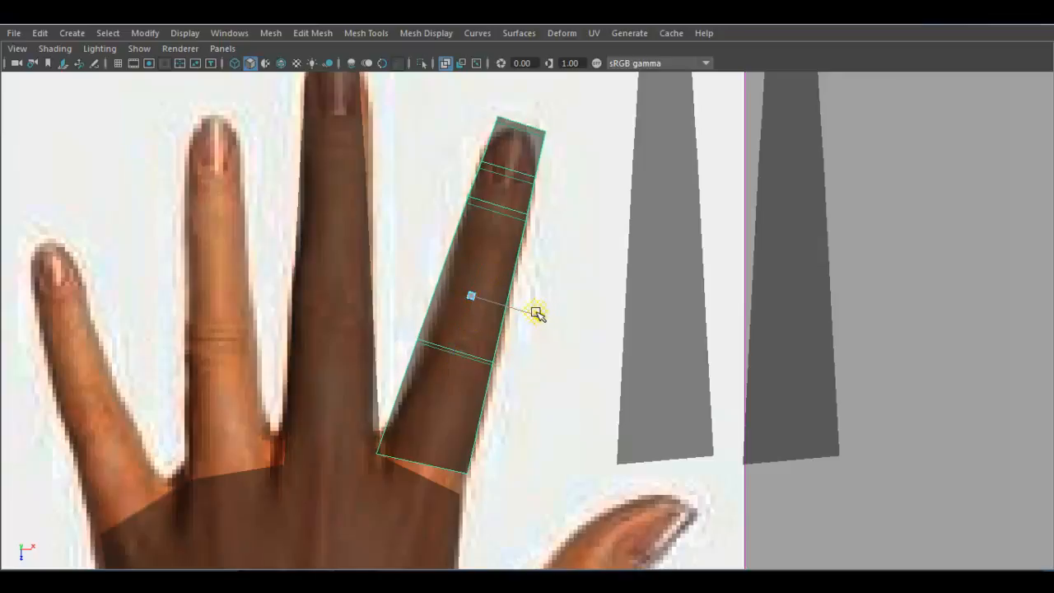
key(w)
drag(453, 352, 449, 364)
alt+middle_drag(487, 429, 482, 425)
Select the next finger copy and move it in the top view onto the ring finger of the reference photo.
click(682, 358)
scroll(686, 366, down, 4)
alt+middle_drag(687, 371, 707, 384)
drag(682, 310, 470, 371)
scroll(444, 359, up, 2)
key(w)
drag(541, 305, 555, 304)
Move the last finger copy onto the reference little finger, then rotate and scale it to match the photo.
click(803, 305)
drag(886, 281, 466, 347)
drag(388, 344, 391, 340)
drag(459, 277, 450, 278)
key(w)
drag(393, 326, 394, 396)
key(e)
drag(436, 298, 391, 350)
key(w)
key(r)
Adjust the little finger's height in the perspective view so its base lines up with the palm opening.
key(space)
key(space)
alt+drag(714, 299, 692, 371)
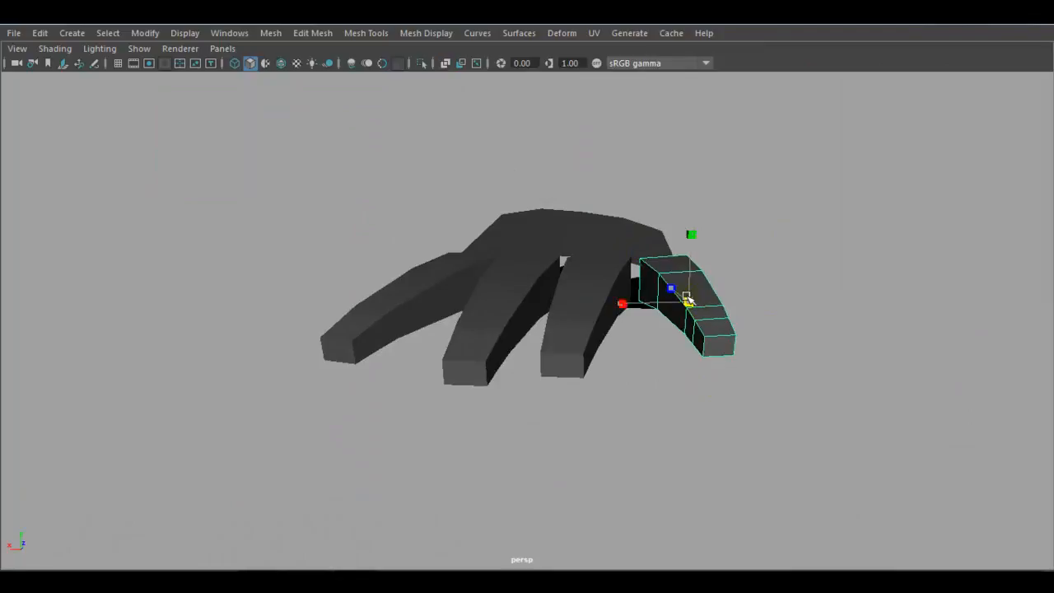
key(w)
alt+drag(694, 236, 676, 324)
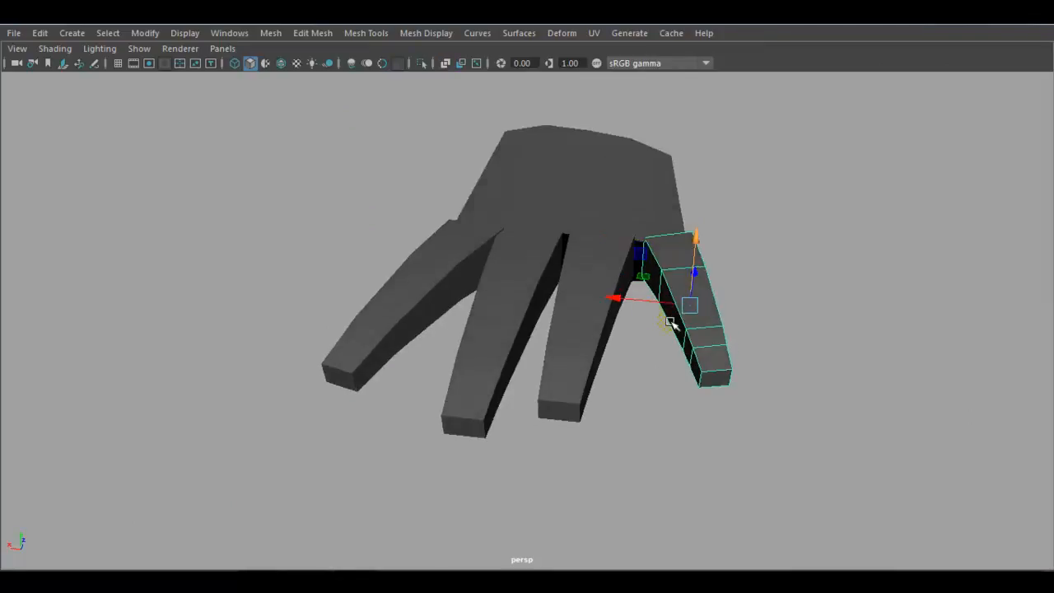
alt+drag(612, 296, 412, 142)
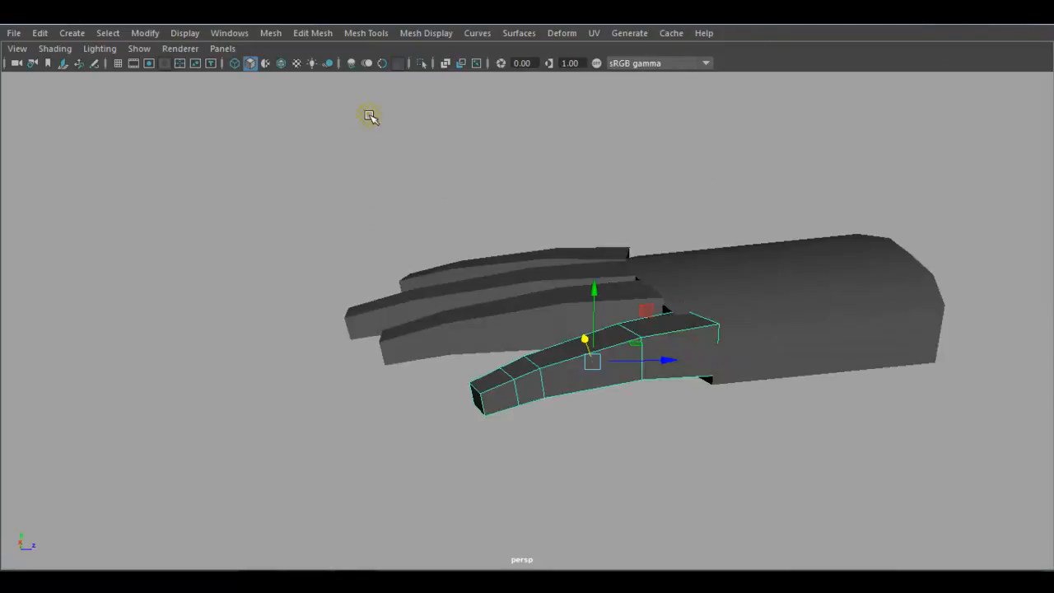
Show wireframe edges on the shaded models and lower the little finger slightly against the palm.
click(281, 67)
alt+middle_drag(581, 307, 485, 282)
alt+right_drag(485, 282, 528, 294)
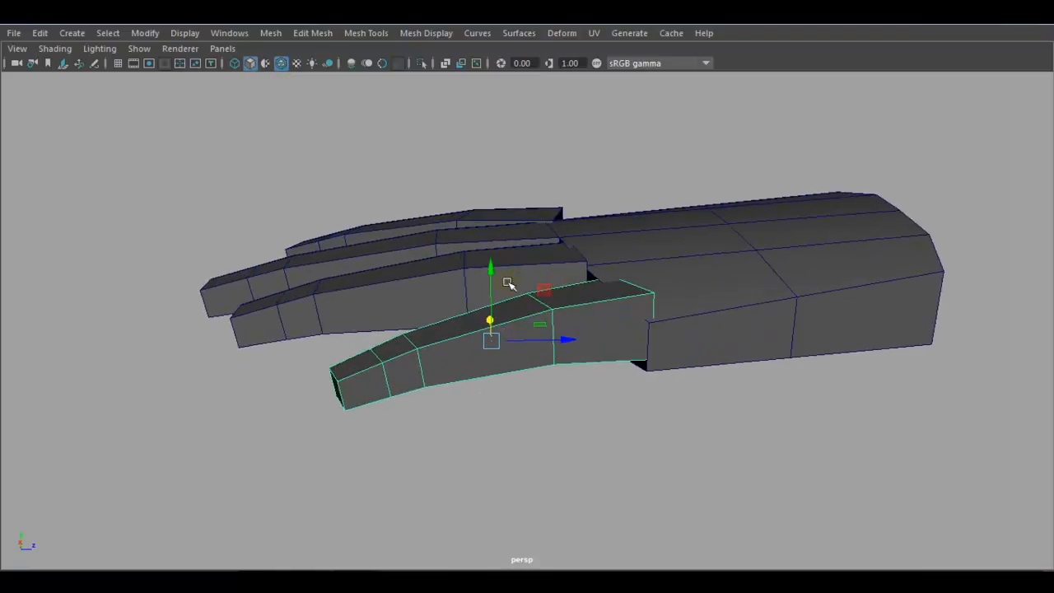
drag(491, 265, 490, 284)
Adjust the little finger's pivot and move the finger slightly forward, away from the palm's front edge.
alt+drag(518, 344, 610, 379)
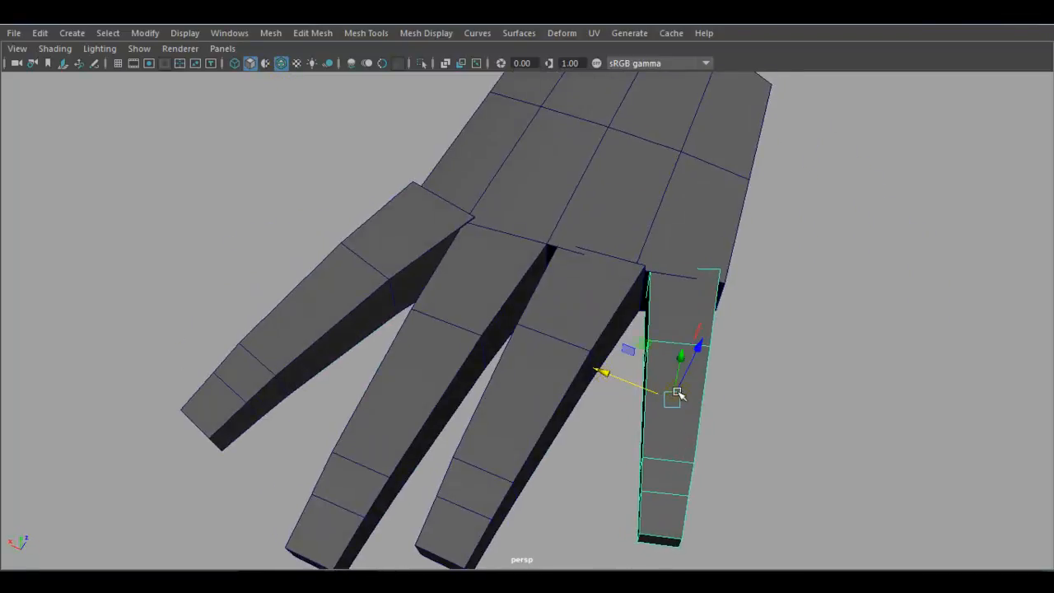
alt+drag(670, 396, 712, 365)
key(d)
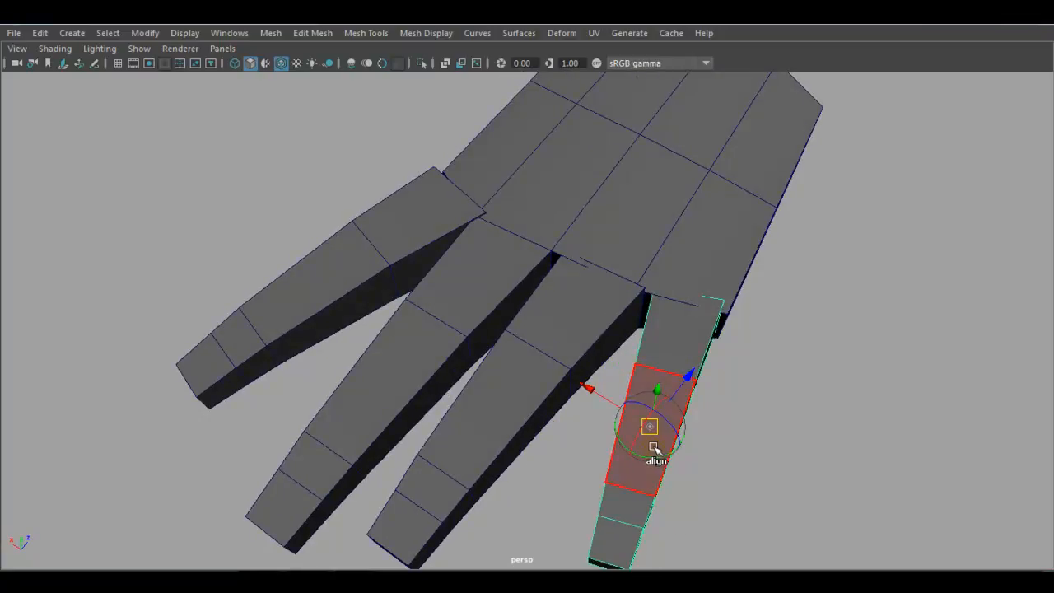
drag(652, 457, 662, 458)
key(d)
drag(666, 369, 664, 378)
Move the ring finger slightly forward, away from the palm's front edge.
click(562, 316)
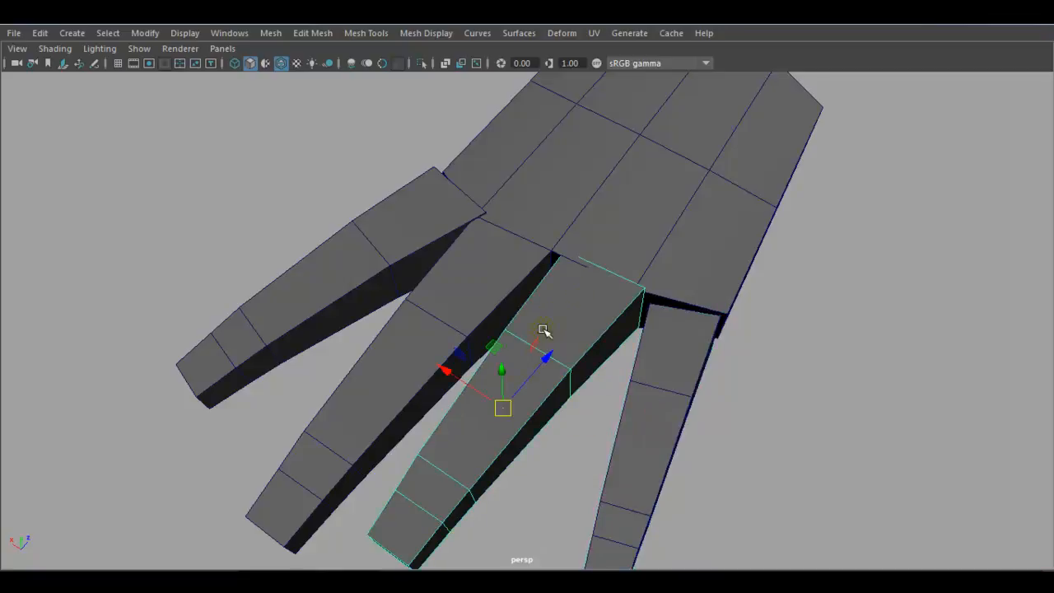
drag(547, 357, 534, 372)
alt+drag(455, 399, 556, 385)
click(385, 360)
alt+drag(385, 360, 418, 429)
drag(432, 505, 400, 388)
Nudge the ring and little fingers sideways toward the middle finger to line their bases up with the palm edge.
scroll(400, 388, up, 2)
click(639, 305)
click(613, 310)
drag(533, 304, 529, 303)
mouse_move(596, 318)
alt+mouse_down()
mouse_move(603, 228)
mouse_move(618, 284)
mouse_move(583, 301)
alt+mouse_up()
key(e)
key(w)
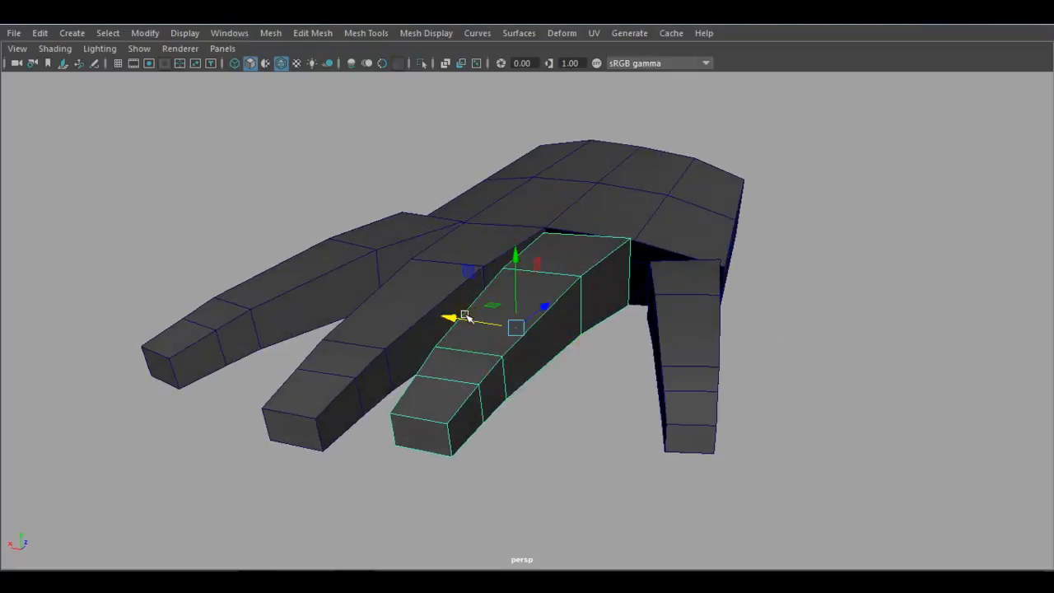
drag(468, 320, 465, 319)
click(677, 315)
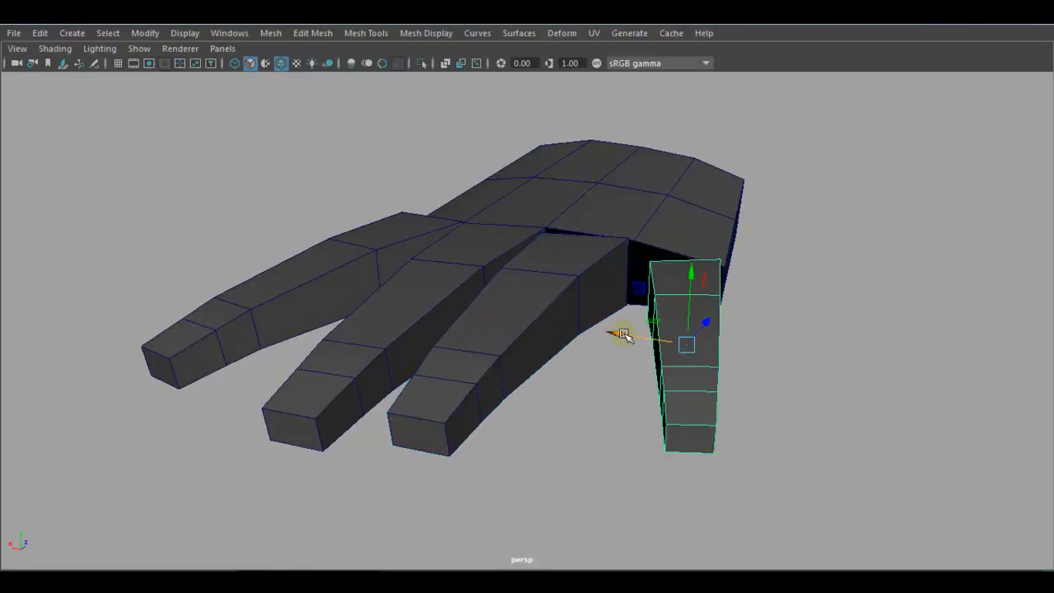
drag(624, 335, 611, 331)
Select all the little finger's vertices, rotate them to follow the palm's edge, and raise them slightly.
alt+drag(686, 369, 620, 426)
right_drag(619, 426, 514, 165)
alt+drag(784, 420, 779, 332)
key(e)
drag(633, 330, 716, 267)
alt+drag(595, 323, 619, 327)
key(w)
drag(685, 246, 686, 240)
alt+drag(592, 283, 643, 294)
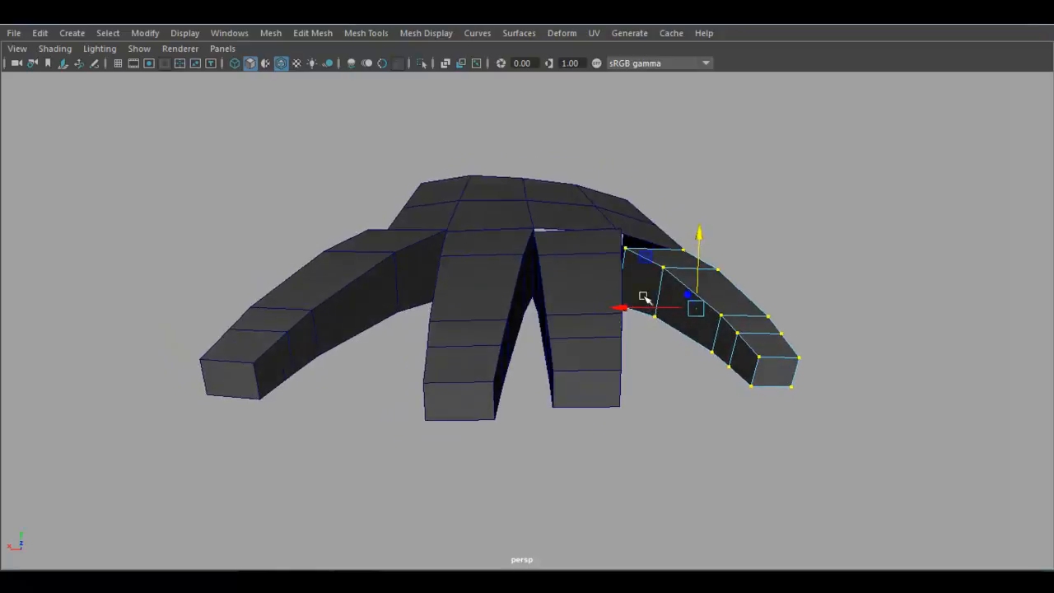
Select all the index finger's vertices and lower them slightly below the palm's top edge, then return to object mode.
alt+drag(598, 511, 392, 328)
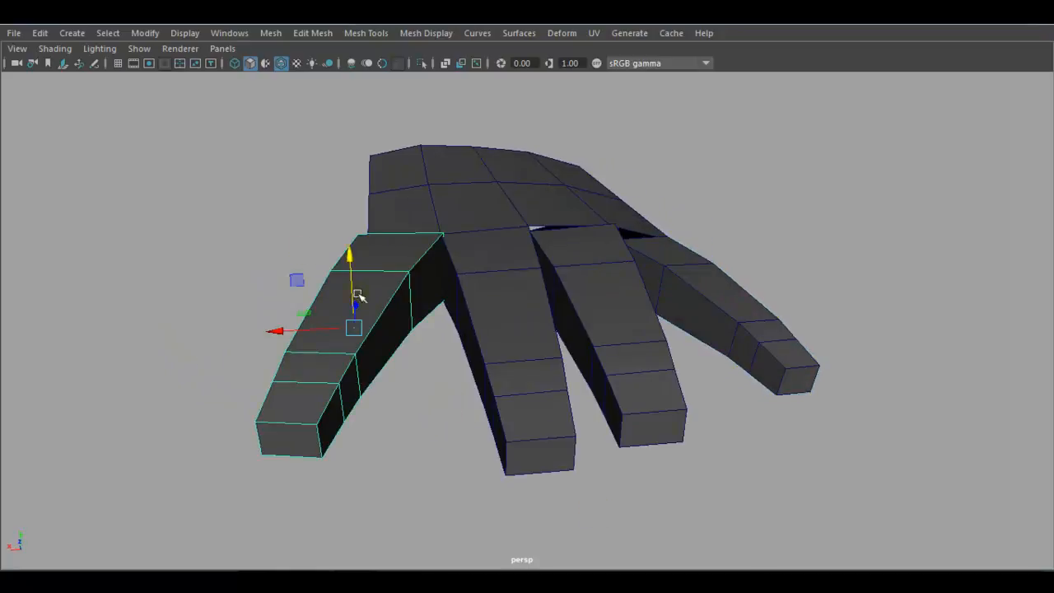
right_drag(409, 243, 239, 139)
drag(176, 168, 500, 527)
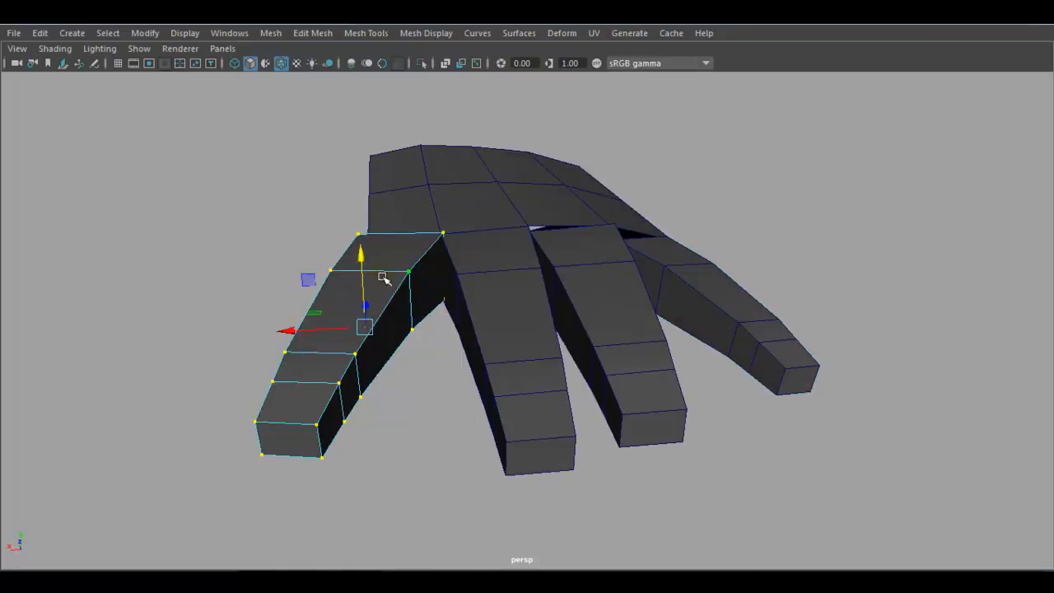
drag(362, 254, 365, 287)
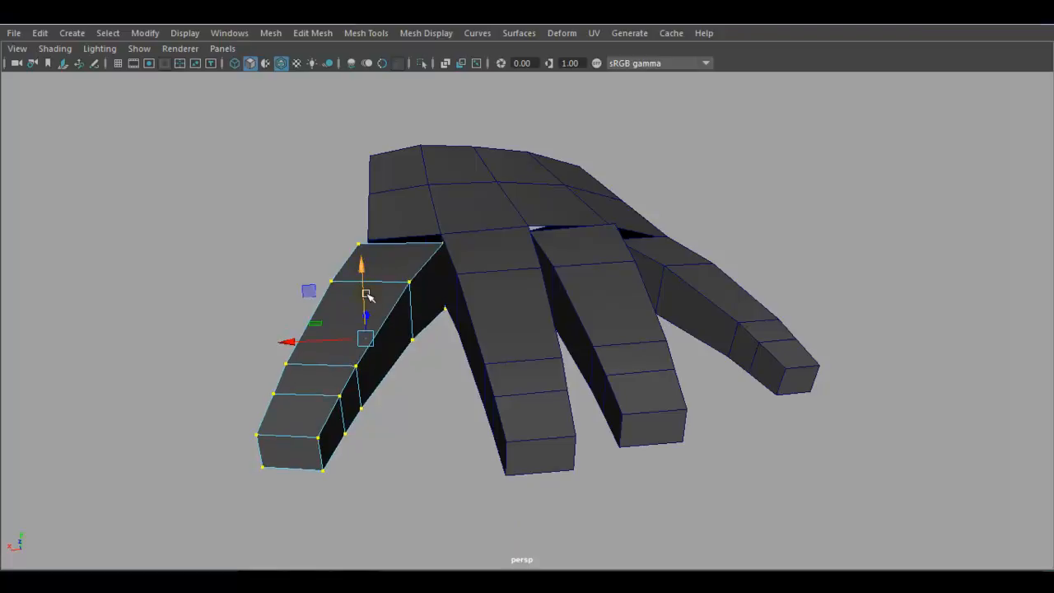
right_drag(407, 251, 477, 132)
Combine the index, ring and little fingers with the palm and middle finger into one mesh.
alt+drag(271, 235, 432, 321)
click(432, 321)
shift+click(547, 323)
shift+click(654, 306)
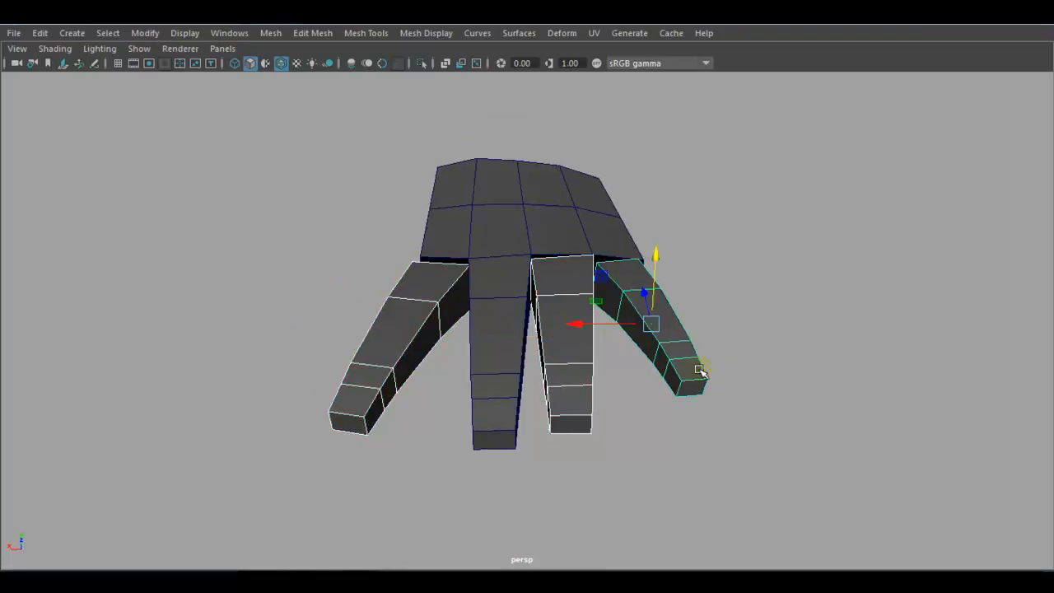
shift+click(499, 207)
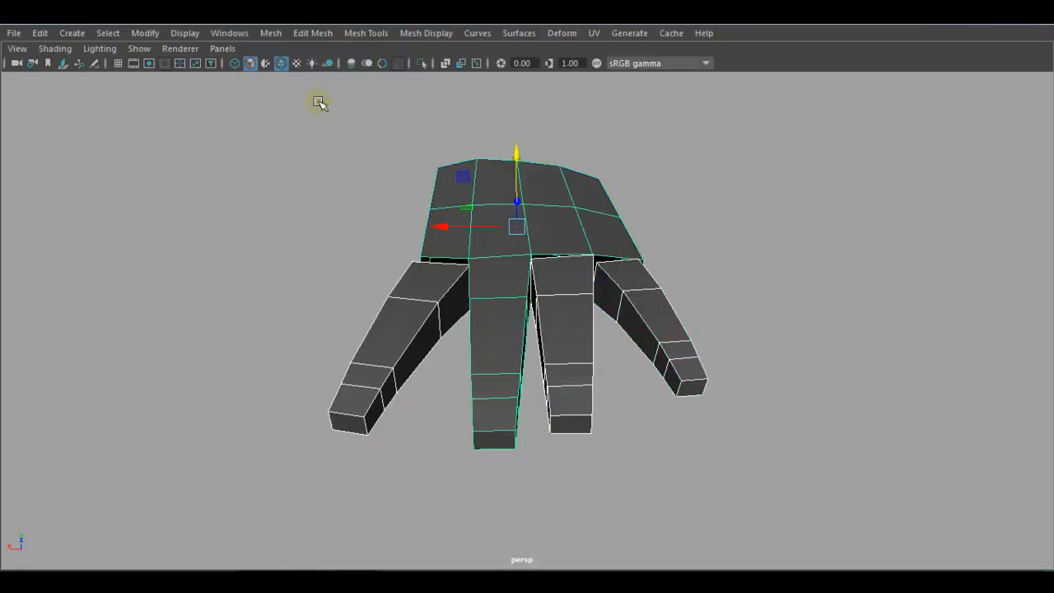
click(280, 34)
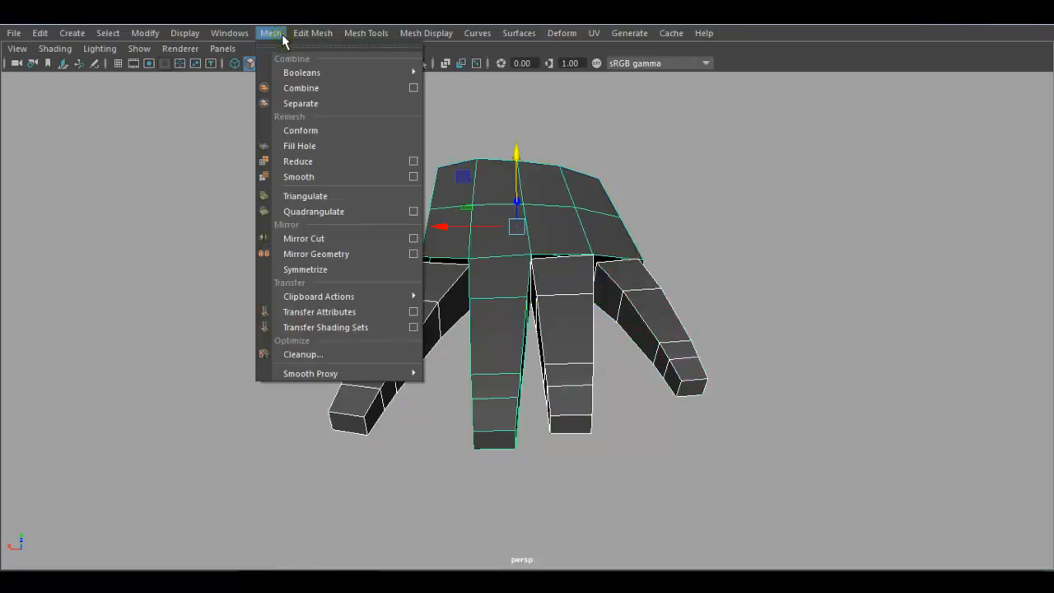
click(299, 92)
Restore the full interface and open the Modeling Toolkit at its vertex welding tools.
alt+drag(527, 306, 590, 336)
alt+right_drag(529, 295, 638, 404)
alt+drag(412, 293, 440, 335)
alt+right_drag(440, 334, 486, 381)
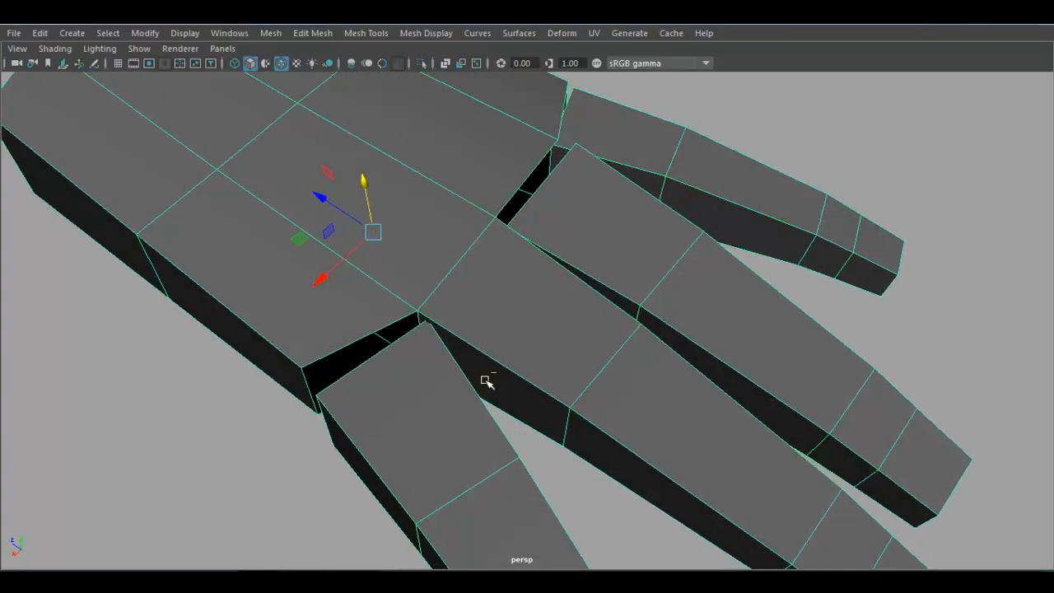
key(ctrl+space)
alt+drag(534, 339, 536, 266)
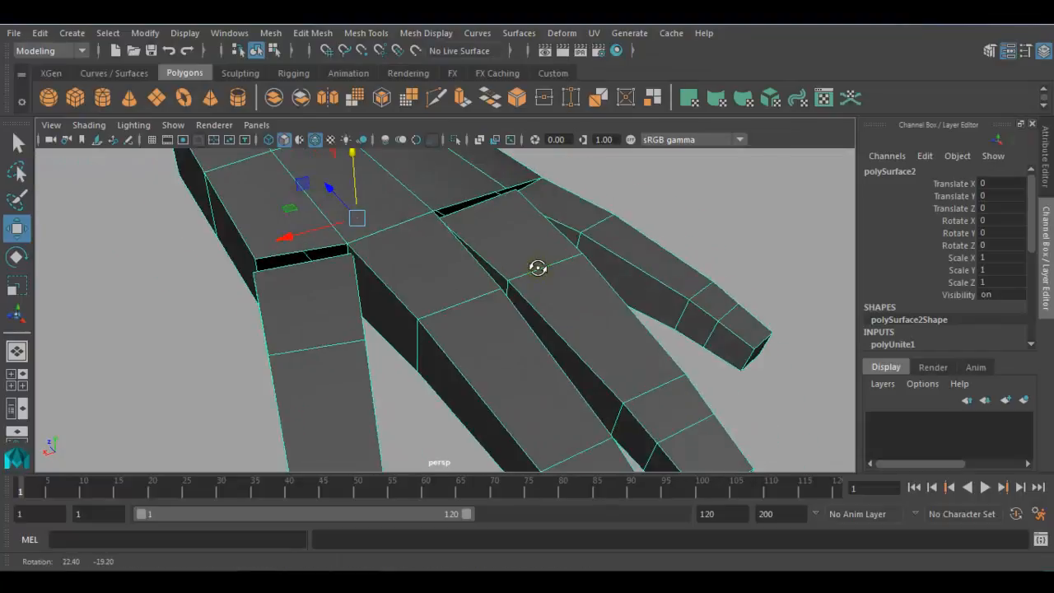
click(988, 52)
alt+drag(370, 341, 399, 321)
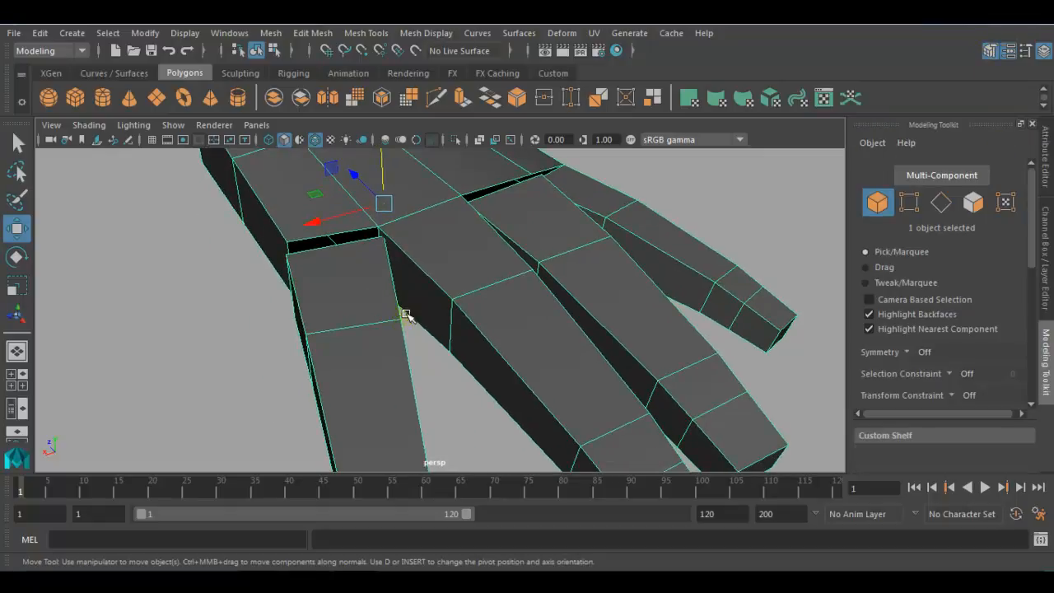
scroll(966, 314, down, 5)
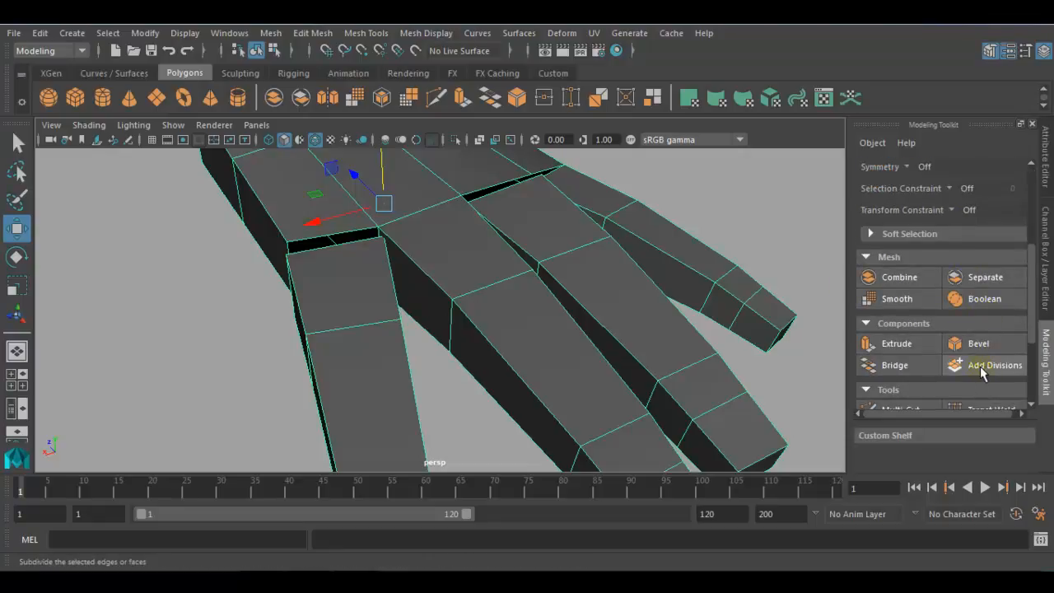
scroll(1035, 312, down, 3)
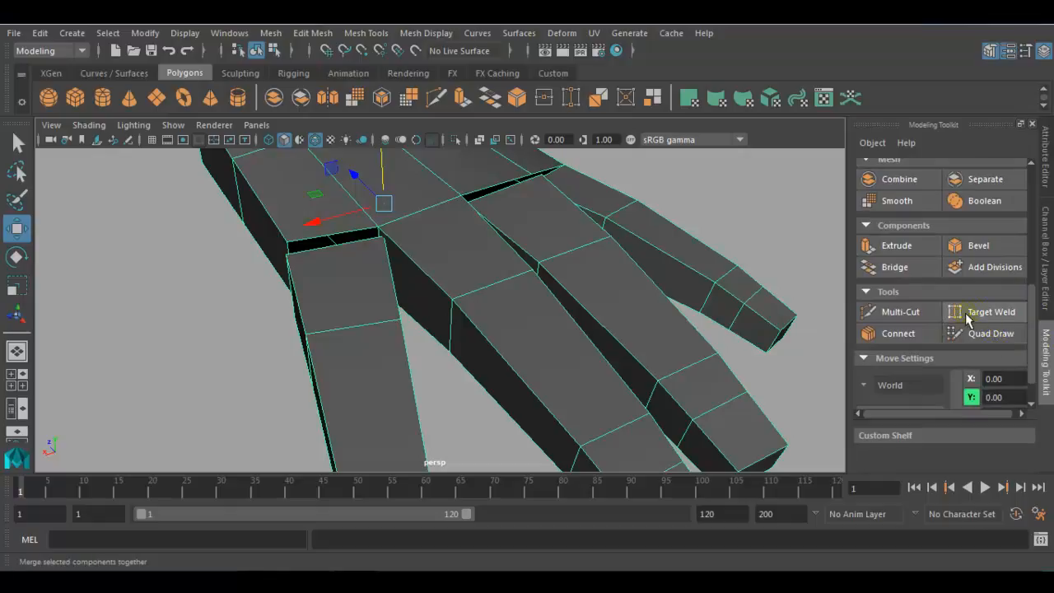
Switch the hand to vertex mode and use Target Weld to merge the index finger's base corners into the palm opening.
alt+drag(470, 365, 283, 330)
scroll(306, 278, up, 4)
right_drag(307, 157, 204, 147)
alt+middle_drag(273, 264, 297, 280)
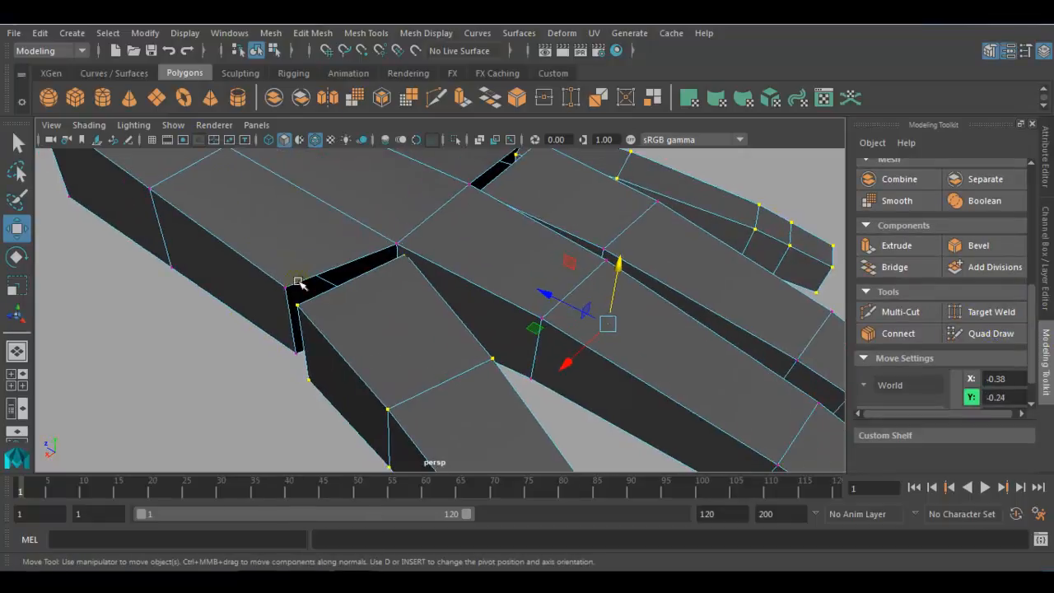
scroll(280, 305, up, 2)
alt+drag(213, 395, 334, 382)
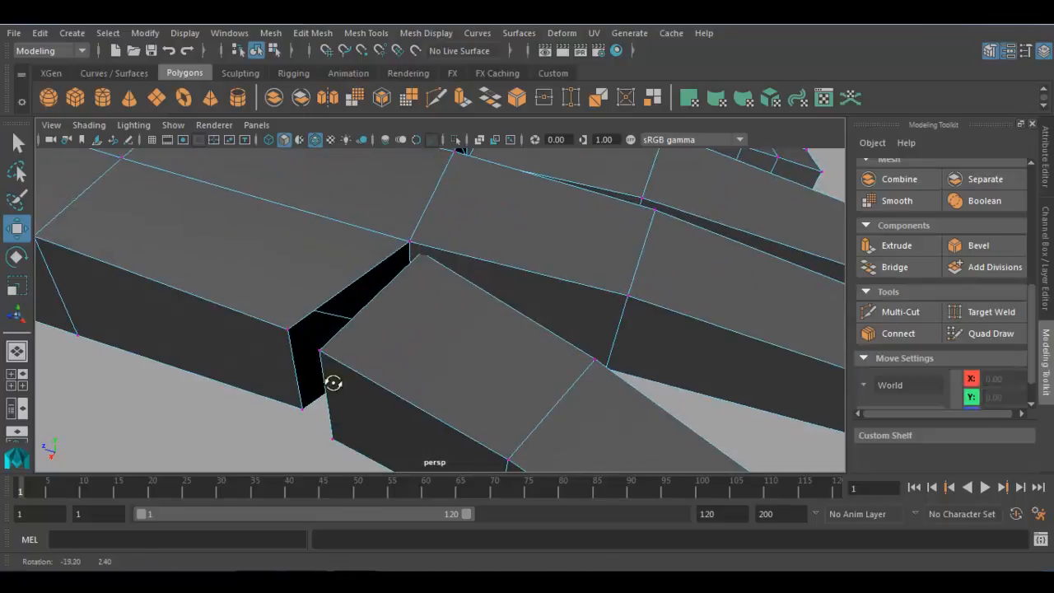
click(989, 312)
scroll(496, 396, up, 2)
alt+drag(494, 412, 385, 208)
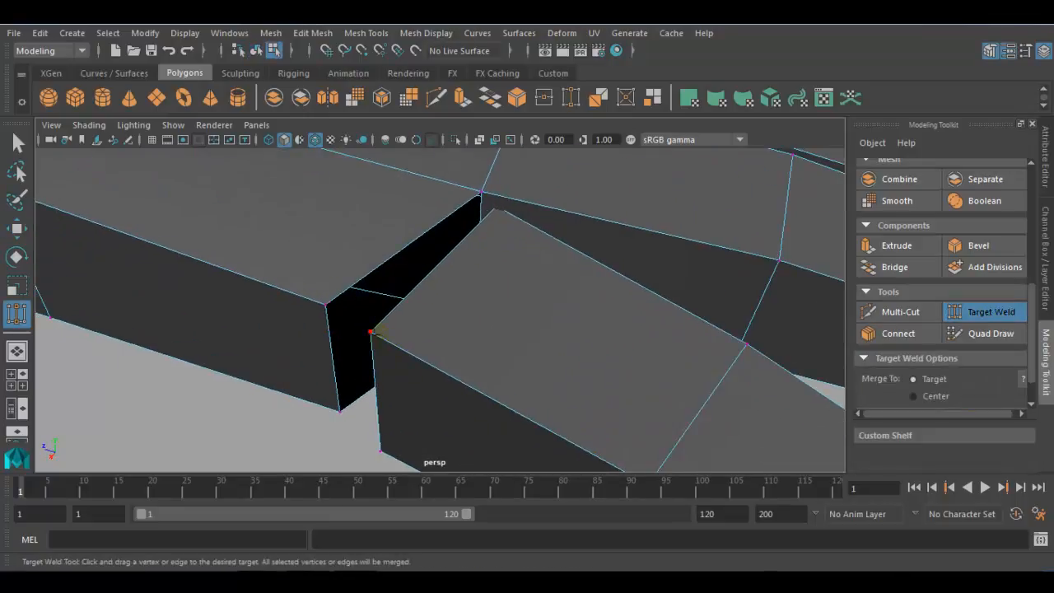
alt+drag(386, 208, 452, 358)
key(4)
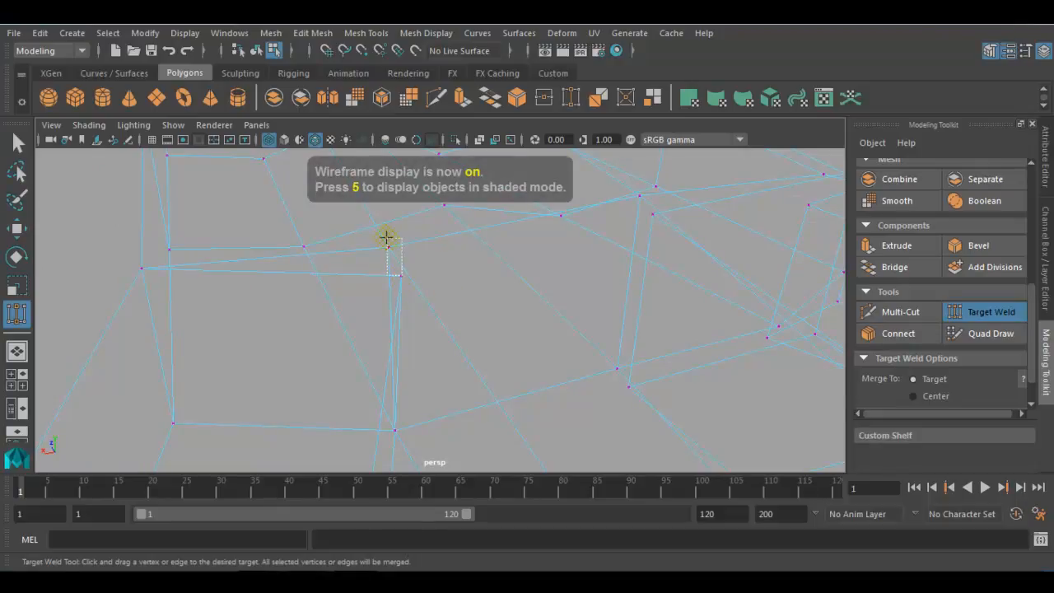
mouse_move(394, 270)
mouse_down()
mouse_move(401, 275)
mouse_move(382, 247)
mouse_up()
Move the index finger's inner top base vertex sideways and target-weld it to the palm corner beside the middle finger.
alt+drag(410, 284, 544, 388)
key(w)
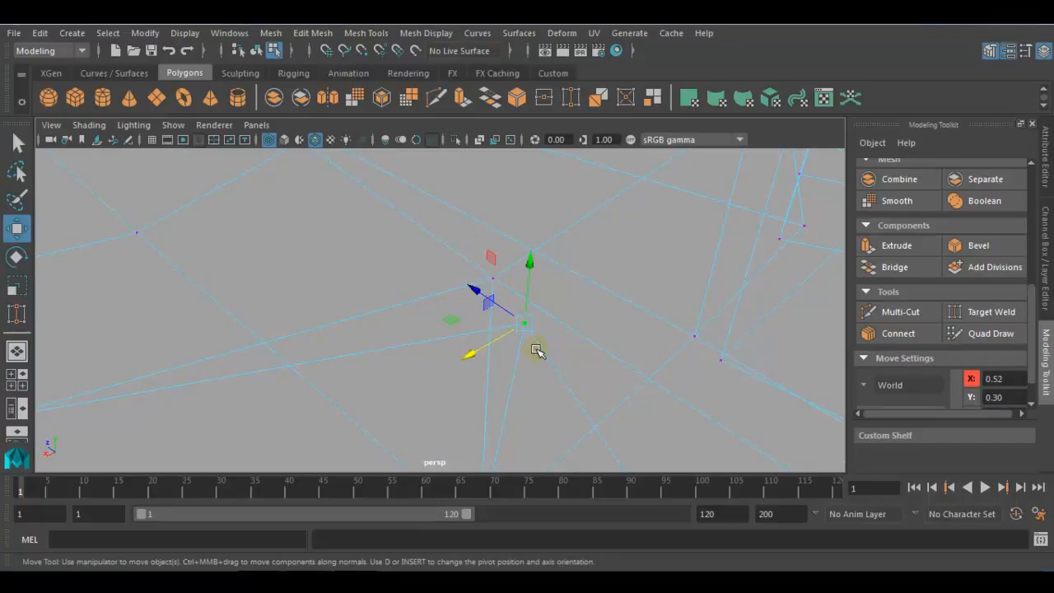
key(5)
drag(486, 350, 447, 372)
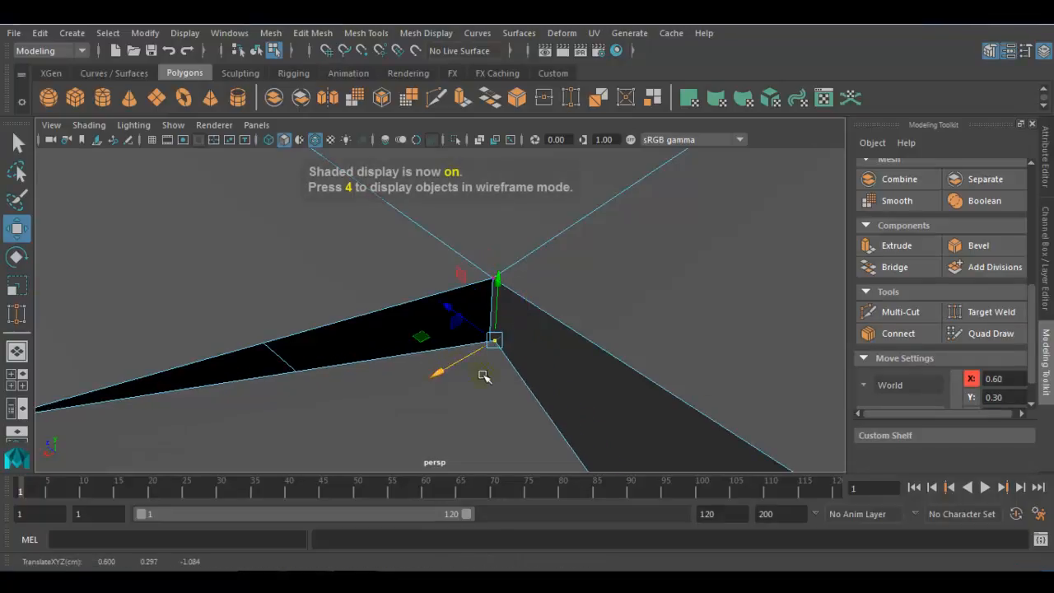
click(980, 313)
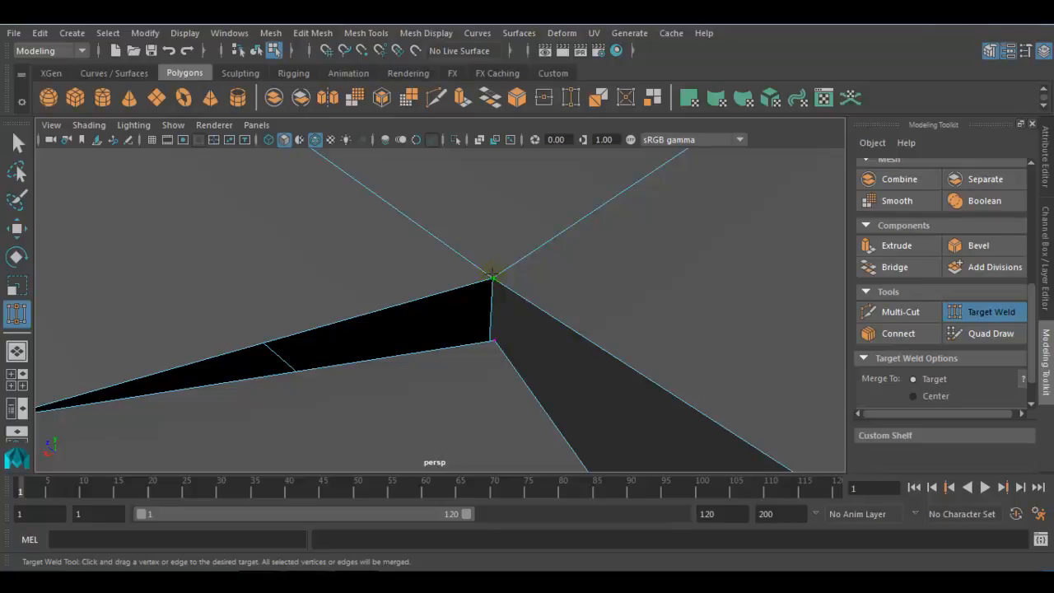
drag(494, 339, 523, 388)
key(w)
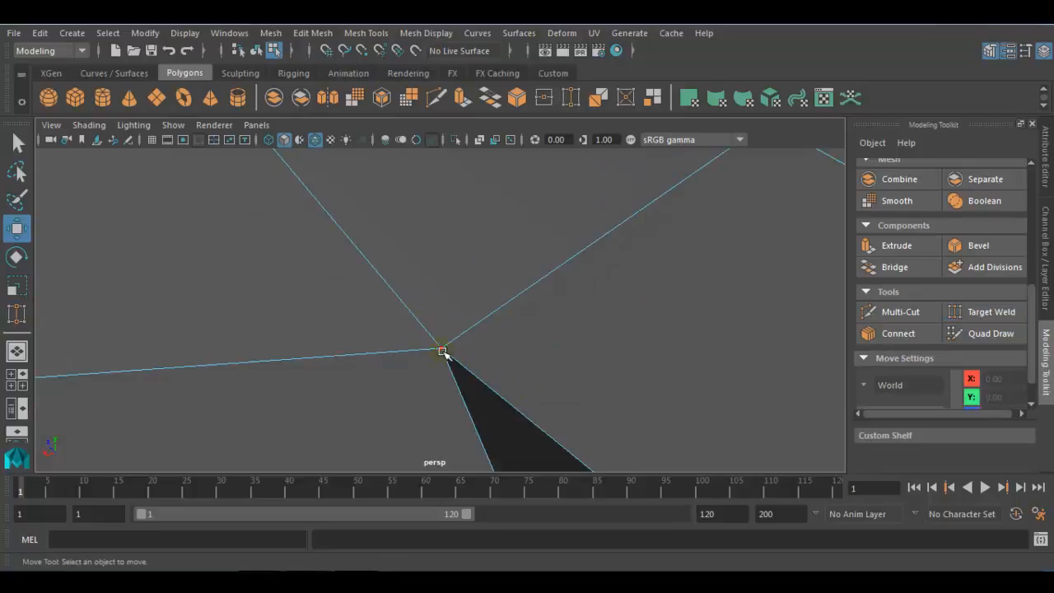
click(445, 351)
Target-weld the ring finger's two top base vertices to the matching corners of the palm's front edge.
scroll(454, 369, down, 5)
alt+drag(456, 371, 414, 344)
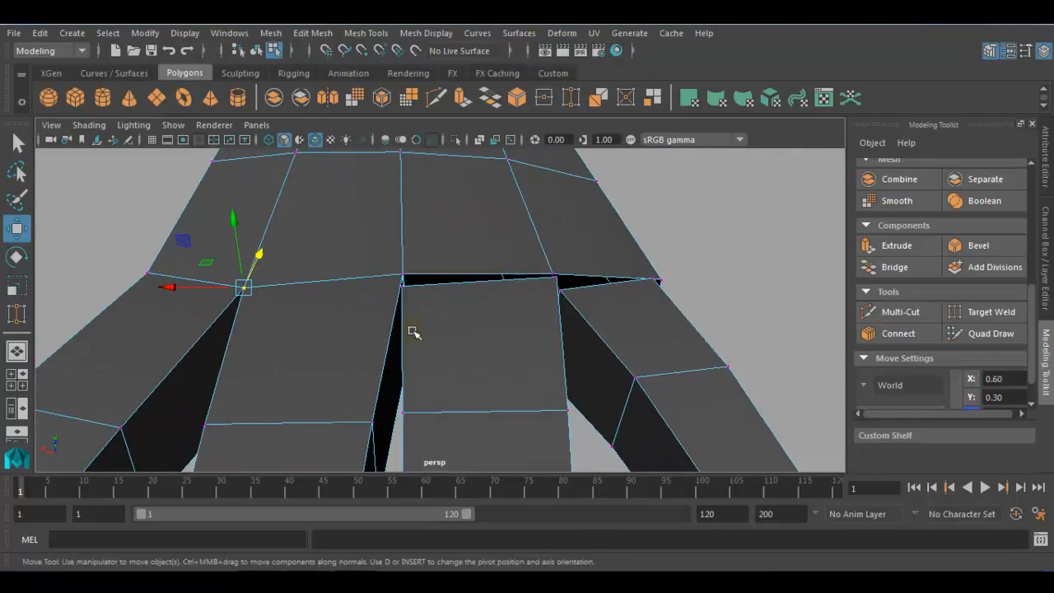
click(406, 290)
alt+drag(406, 290, 369, 321)
click(960, 311)
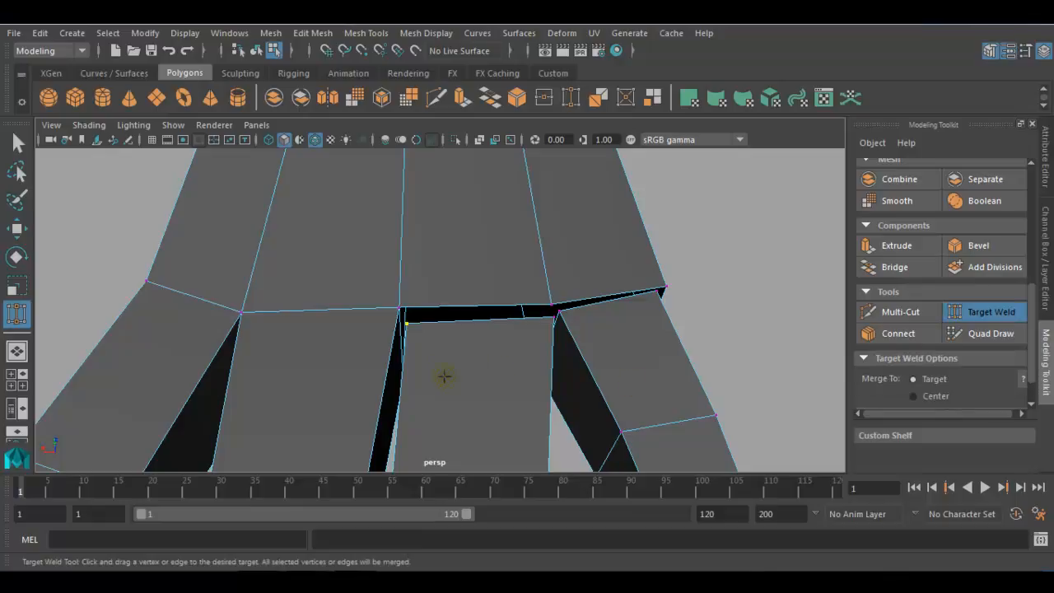
drag(406, 323, 398, 308)
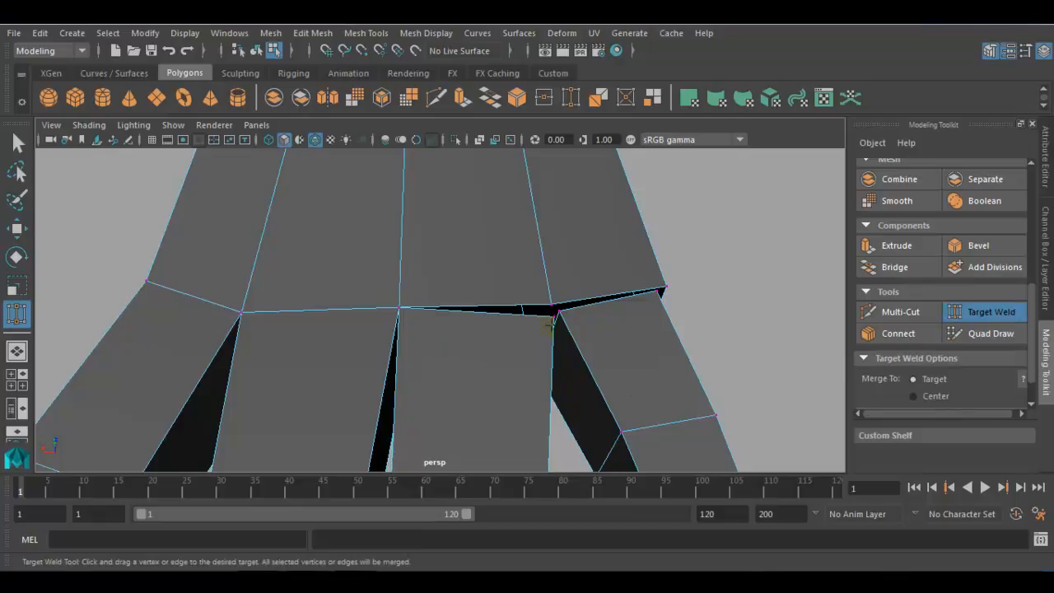
drag(553, 315, 523, 324)
scroll(536, 334, up, 2)
Raise the little finger's inner top base vertex and target-weld both of its top base corners to the palm.
key(w)
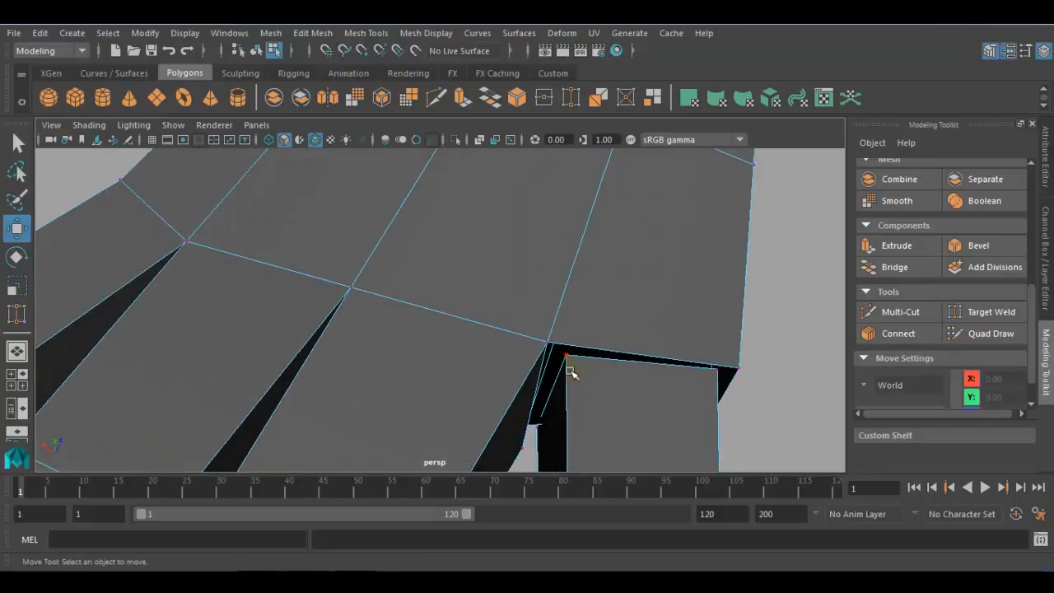
click(566, 356)
alt+drag(567, 355, 582, 280)
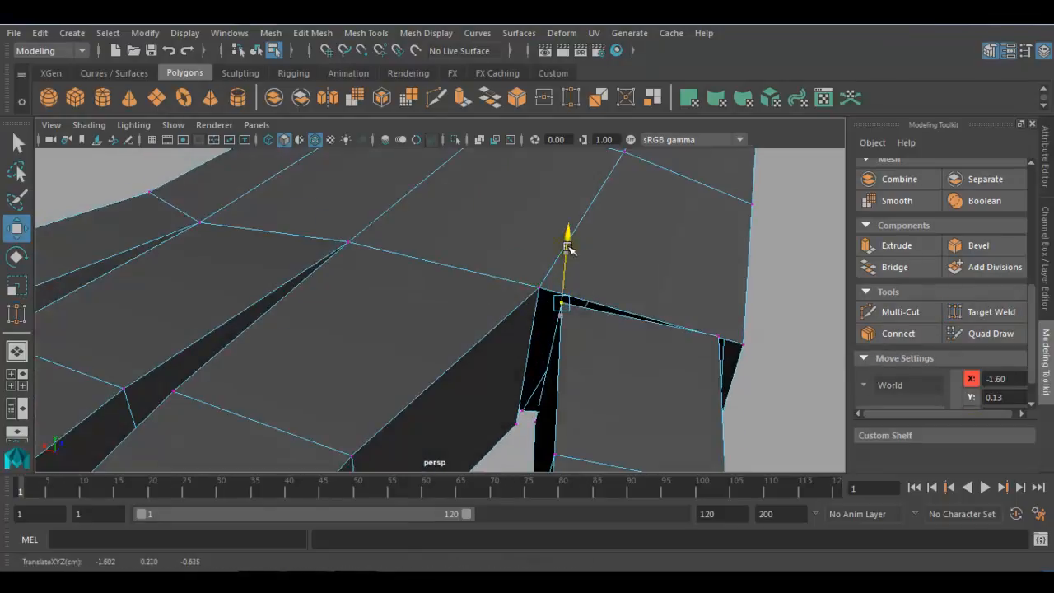
click(988, 311)
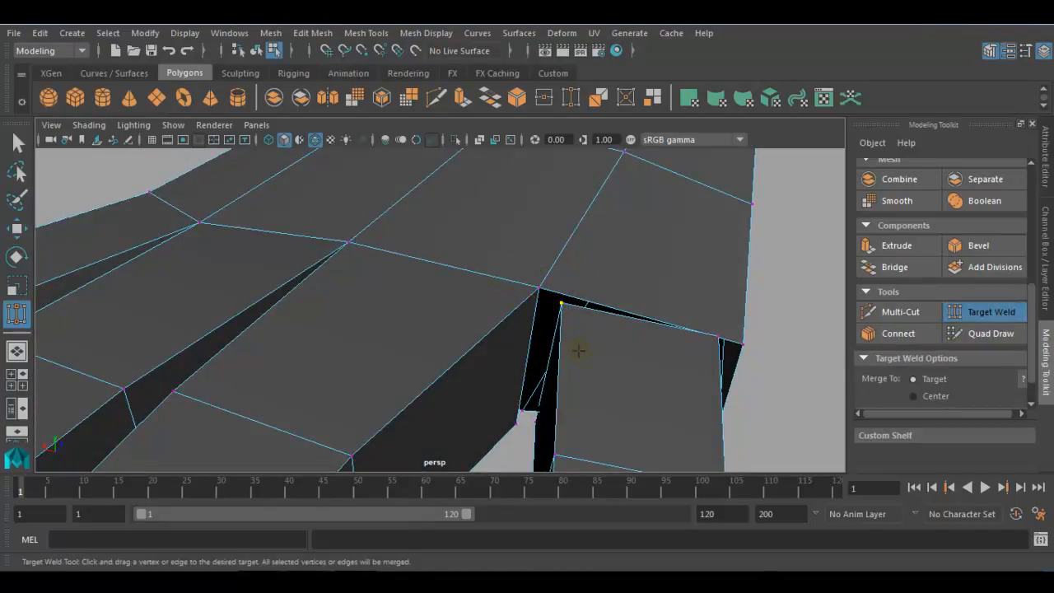
drag(539, 287, 539, 287)
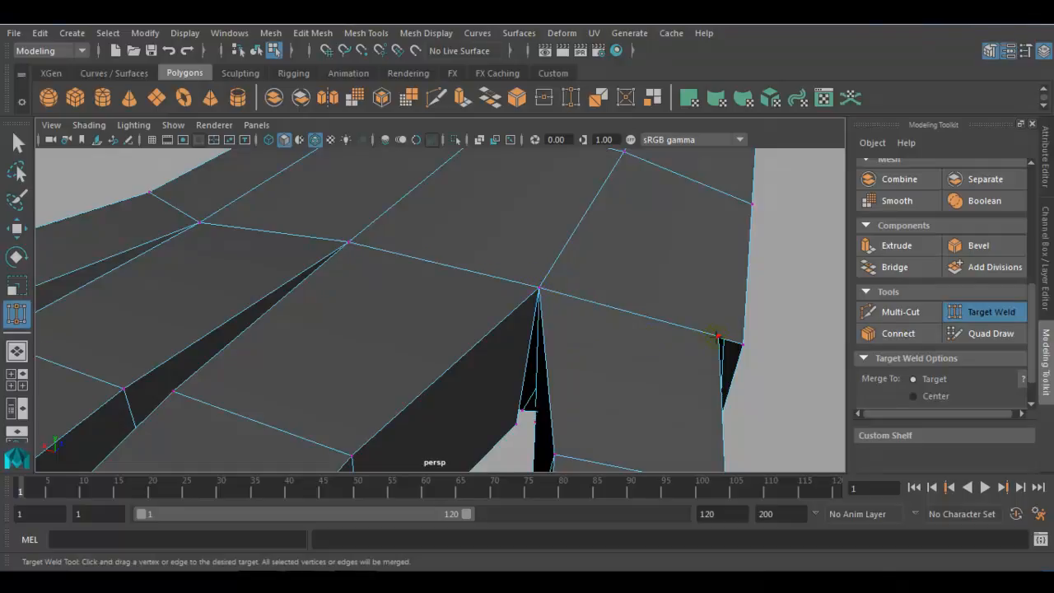
drag(743, 347, 745, 350)
On the underside, reposition the base vertices between the ring and little fingers and target-weld them to the shared palm corner.
alt+drag(633, 397, 661, 326)
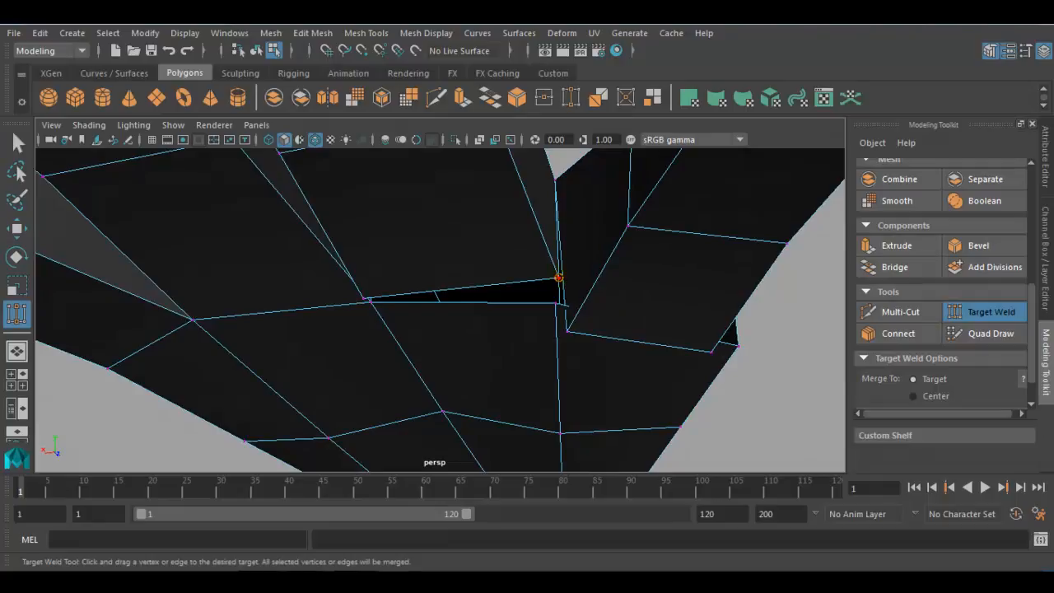
drag(557, 303, 589, 283)
key(w)
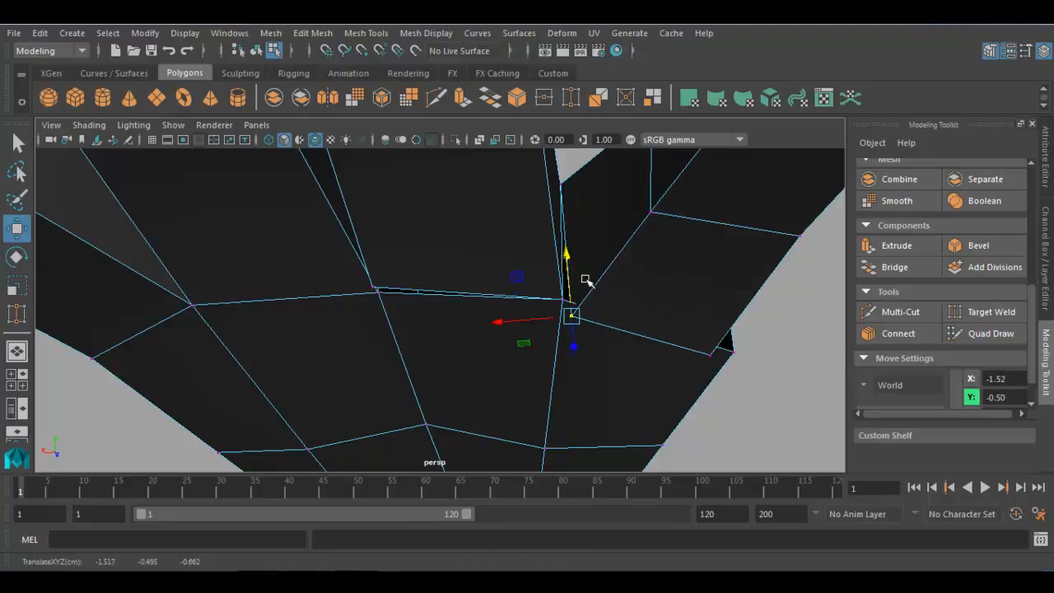
click(992, 313)
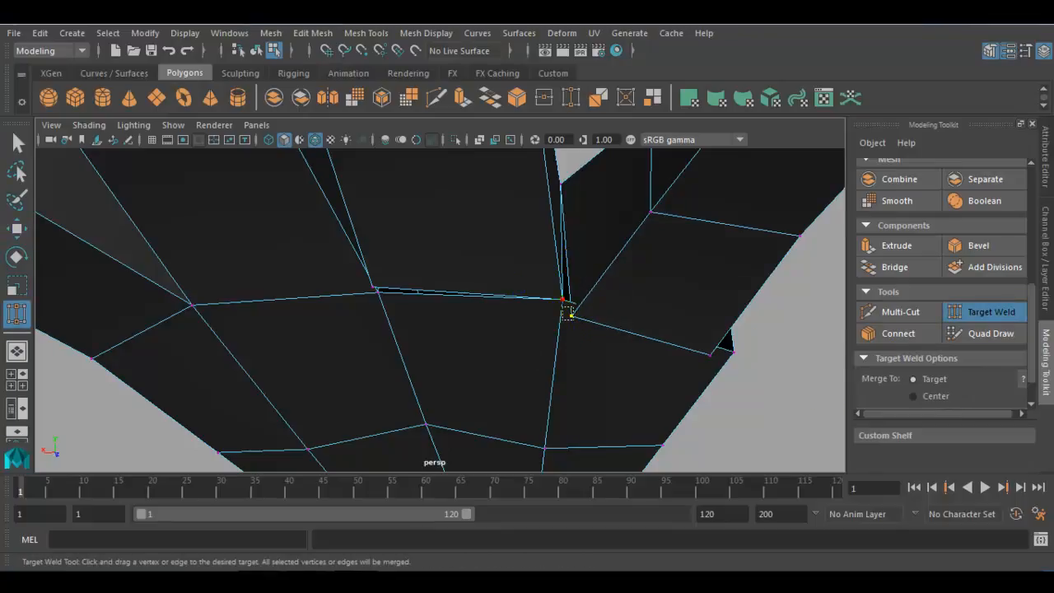
alt+drag(570, 313, 626, 371)
key(w)
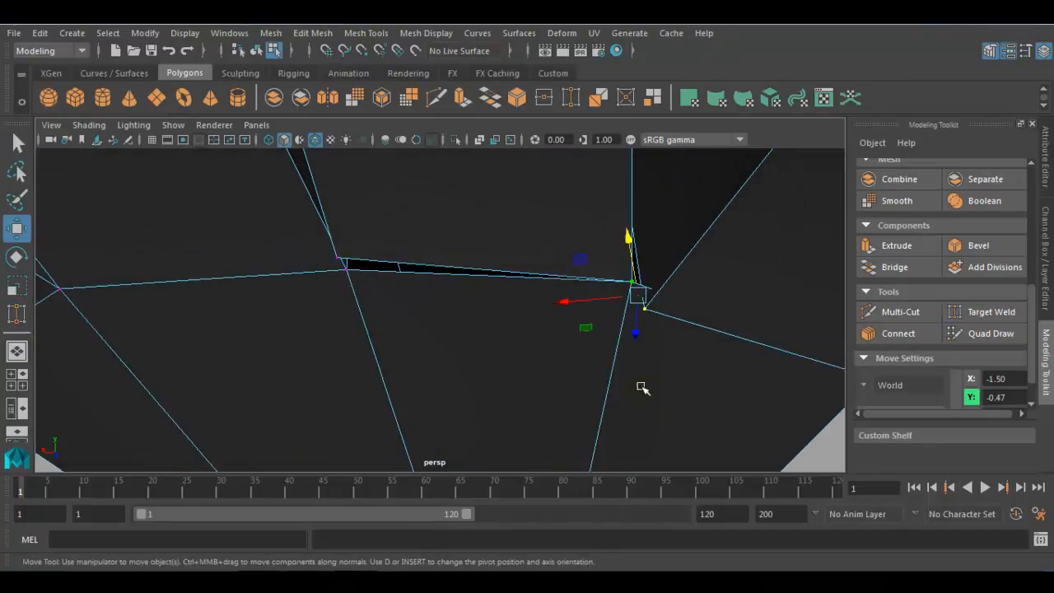
shift+click(648, 311)
click(647, 309)
alt+drag(647, 310, 686, 377)
alt+middle_drag(686, 378, 618, 384)
drag(614, 317, 590, 275)
click(989, 311)
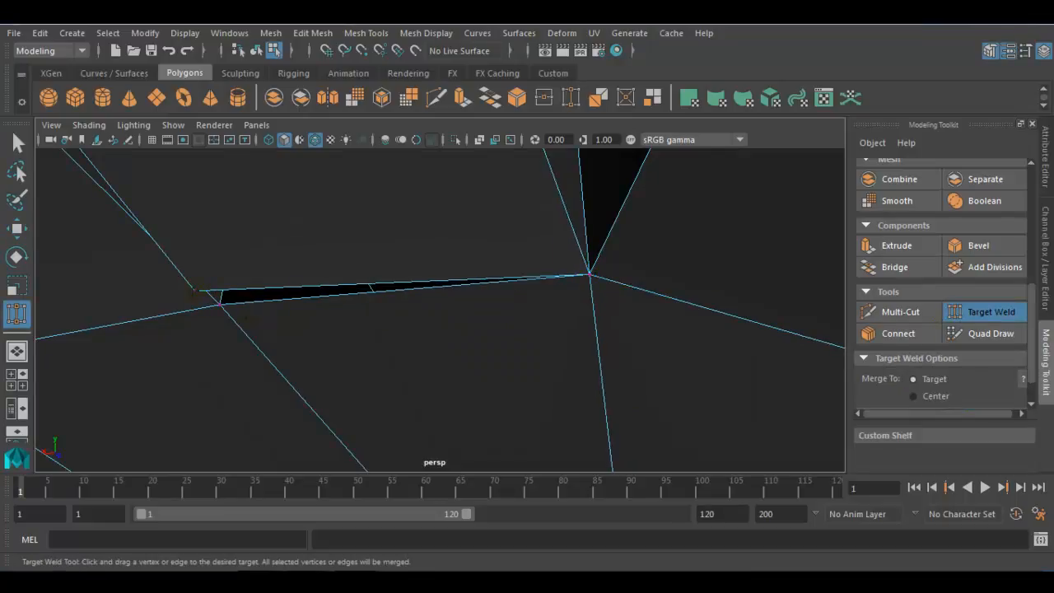
Target-weld the ring finger's other underside base vertex to the palm corner beside the middle finger.
alt+drag(212, 304, 300, 318)
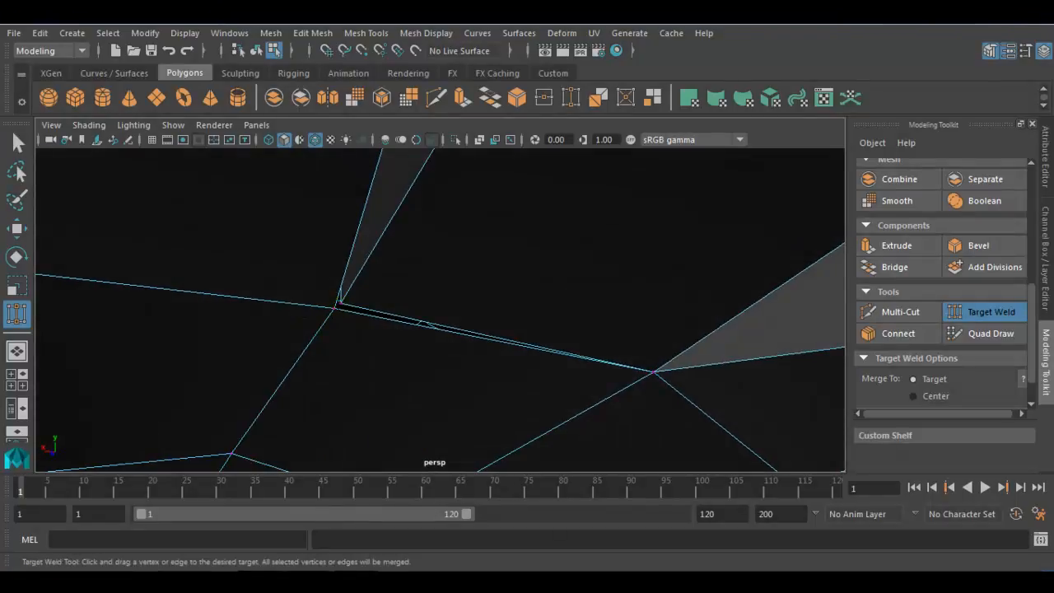
drag(333, 308, 342, 302)
scroll(341, 302, down, 4)
Move the little finger's outer underside base vertex up against the palm's lower outer corner and target-weld the two.
alt+drag(462, 309, 561, 389)
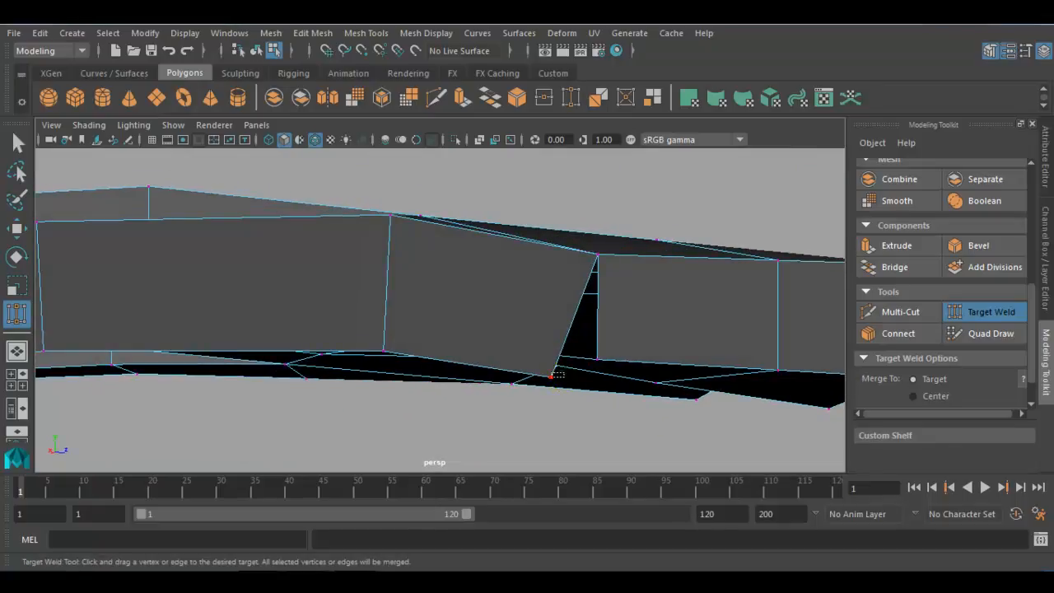
key(w)
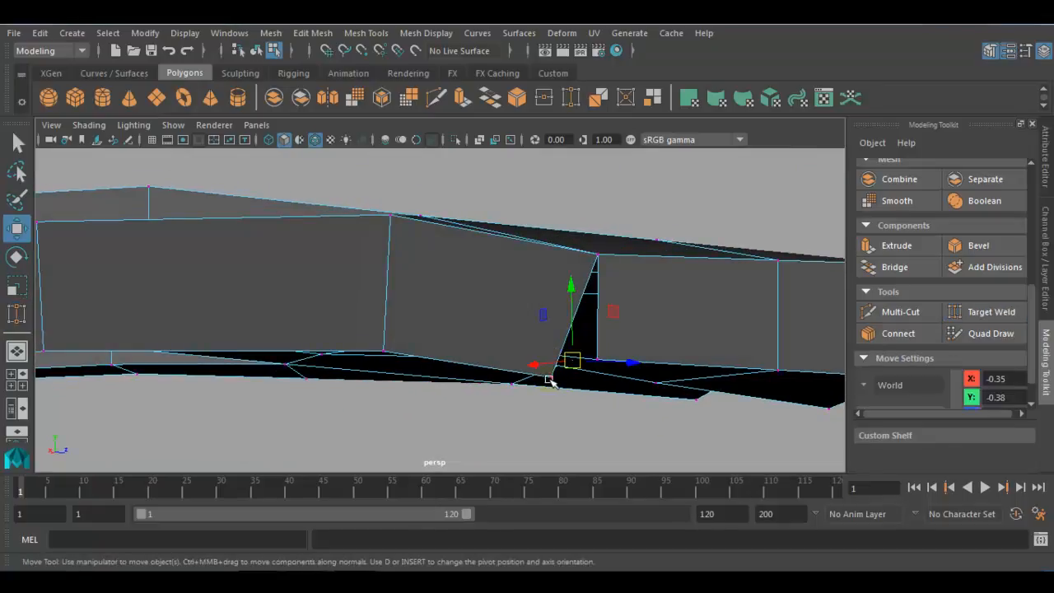
alt+drag(551, 381, 544, 382)
click(499, 331)
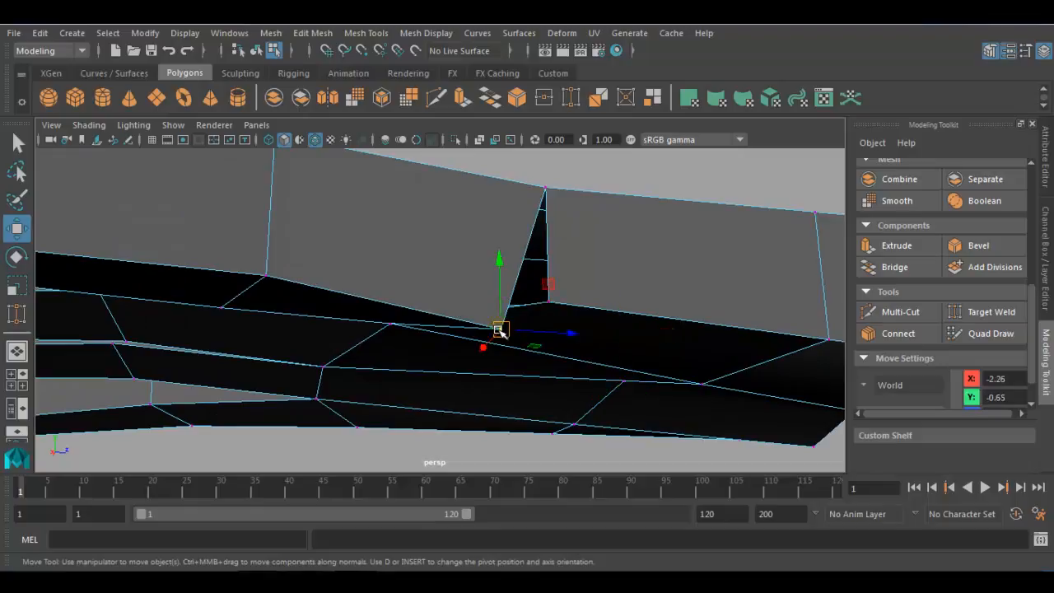
drag(506, 338, 545, 305)
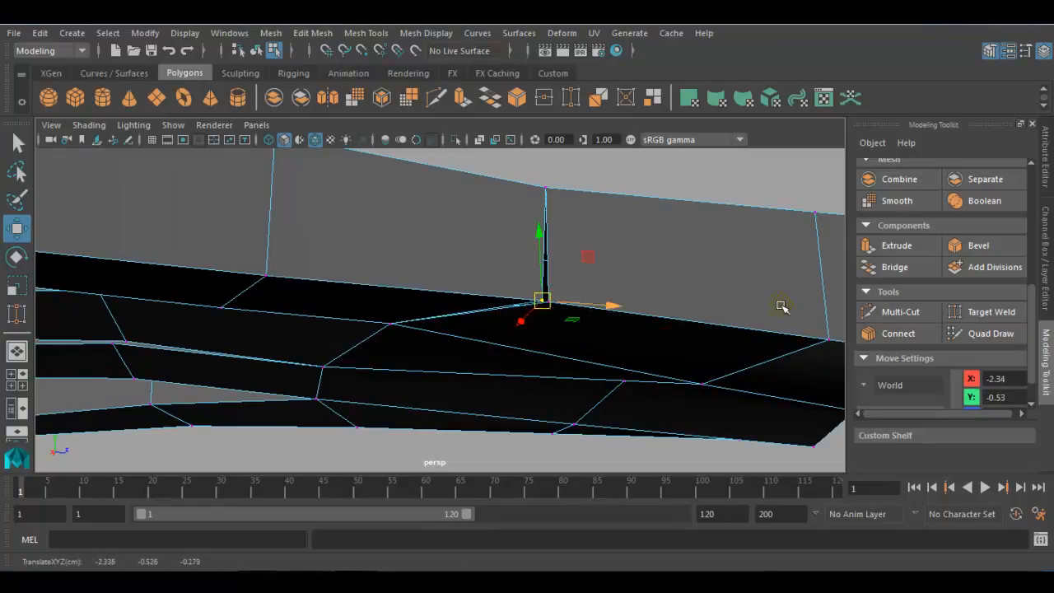
click(954, 314)
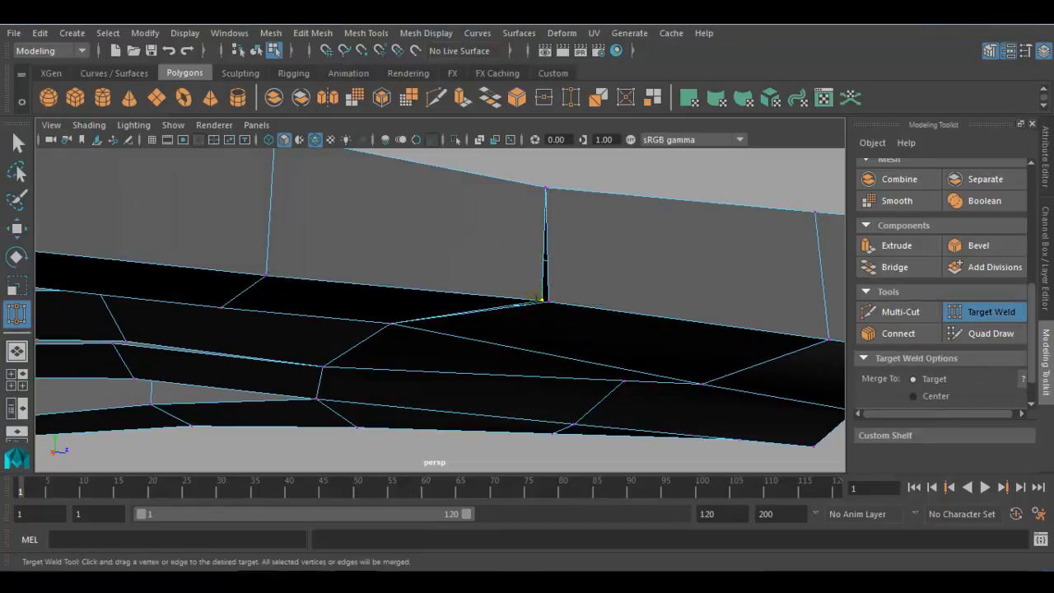
alt+drag(528, 330, 610, 447)
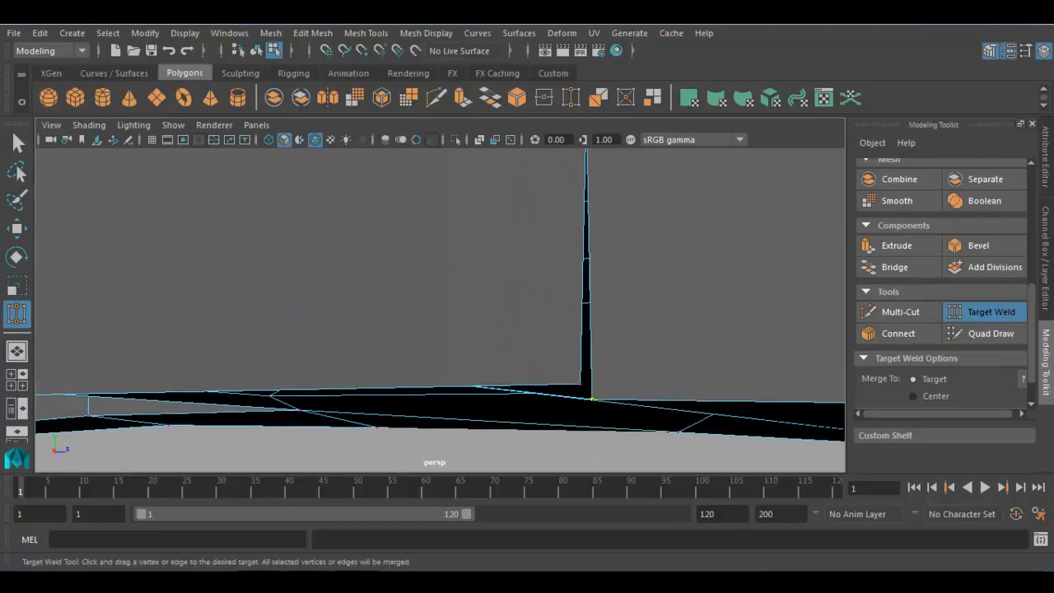
alt+drag(609, 356, 476, 400)
Slightly raise the knuckle vertex between the middle and index fingers and adjust the height of the index finger's outer base corner.
alt+middle_drag(611, 467, 543, 412)
alt+drag(544, 412, 401, 360)
alt+middle_drag(355, 317, 428, 354)
alt+right_drag(371, 330, 462, 404)
key(w)
click(357, 284)
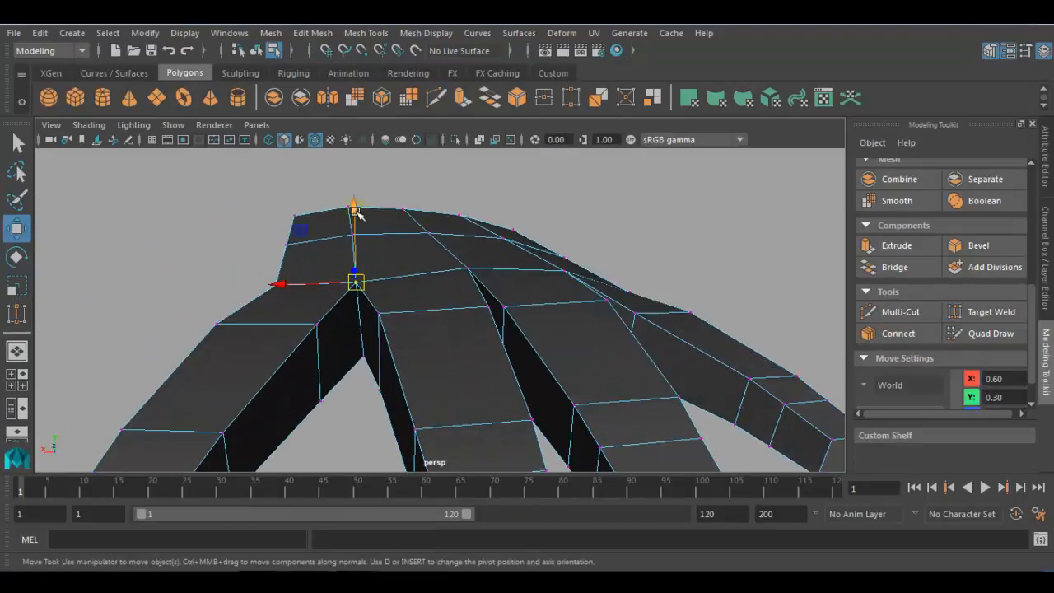
drag(357, 212, 356, 200)
drag(277, 290, 198, 288)
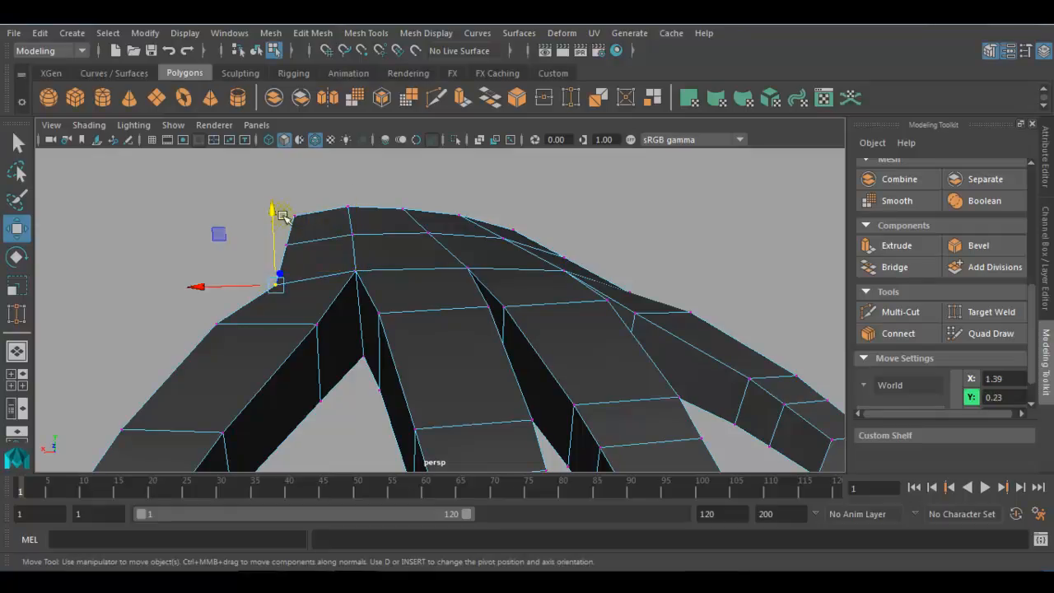
drag(272, 203, 272, 207)
Raise further vertices on the upper side of the hand to shape the knuckles and the back of the hand.
alt+right_drag(500, 307, 482, 298)
alt+drag(482, 298, 387, 318)
alt+drag(511, 318, 517, 365)
drag(614, 530, 616, 529)
alt+drag(632, 390, 536, 339)
drag(372, 257, 370, 251)
alt+drag(422, 279, 450, 294)
alt+drag(492, 326, 405, 313)
click(489, 308)
drag(490, 239, 487, 213)
click(639, 291)
drag(640, 220, 643, 206)
alt+drag(569, 265, 550, 357)
Return to object mode and select the whole hand mesh.
right_drag(424, 318, 516, 130)
scroll(540, 295, down, 5)
alt+drag(539, 296, 492, 397)
drag(205, 271, 515, 425)
alt+drag(515, 425, 482, 365)
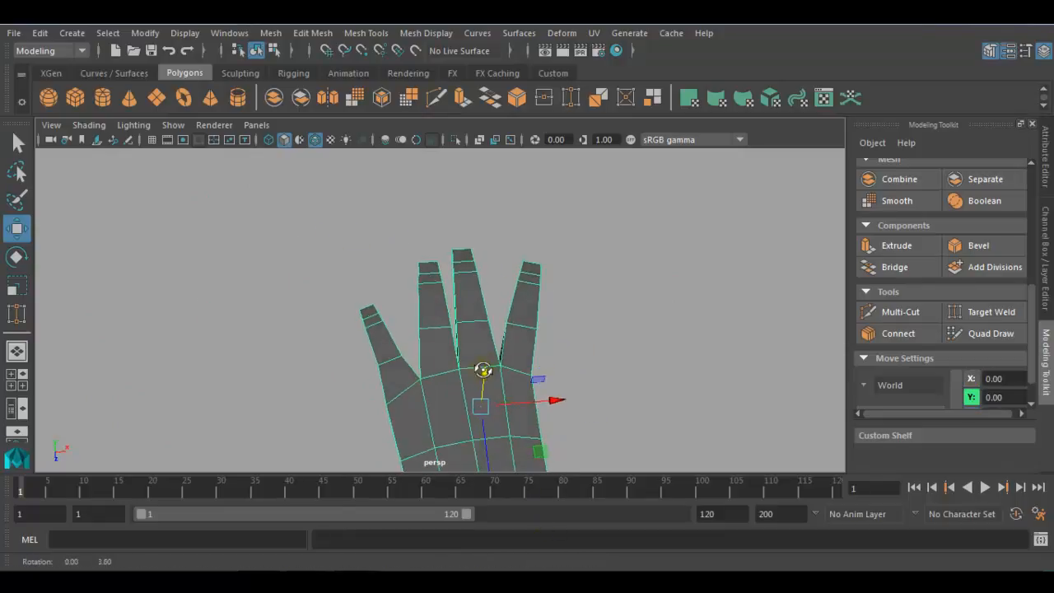
In the top view, switch to vertex mode, then move and slightly rotate the ring finger's vertices onto the reference photo.
key(space)
key(space)
right_drag(403, 287, 324, 135)
alt+middle_drag(483, 359, 494, 381)
scroll(418, 298, up, 2)
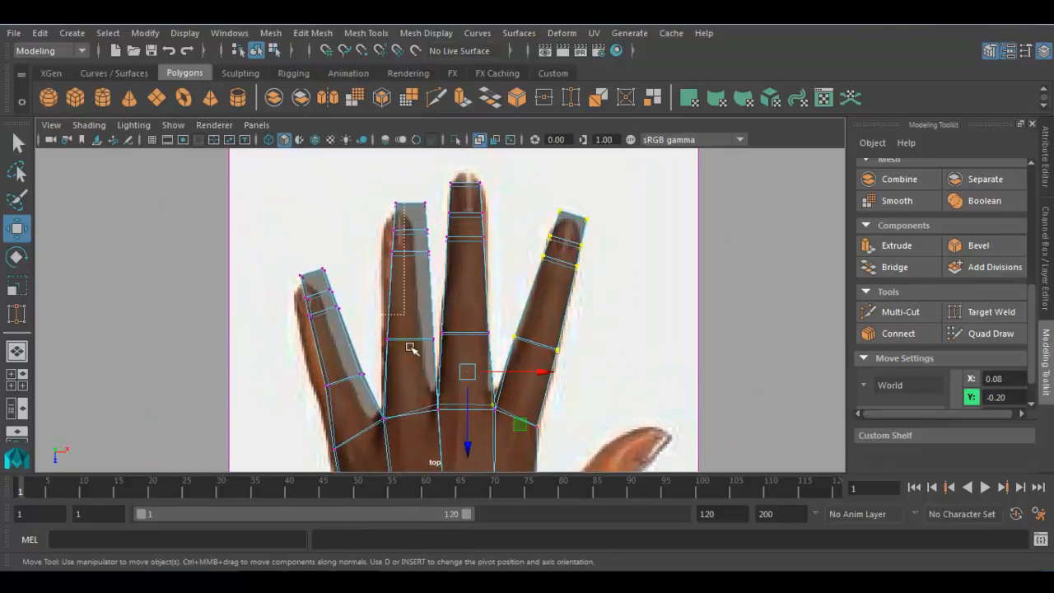
drag(382, 354, 438, 195)
alt+middle_drag(471, 283, 483, 293)
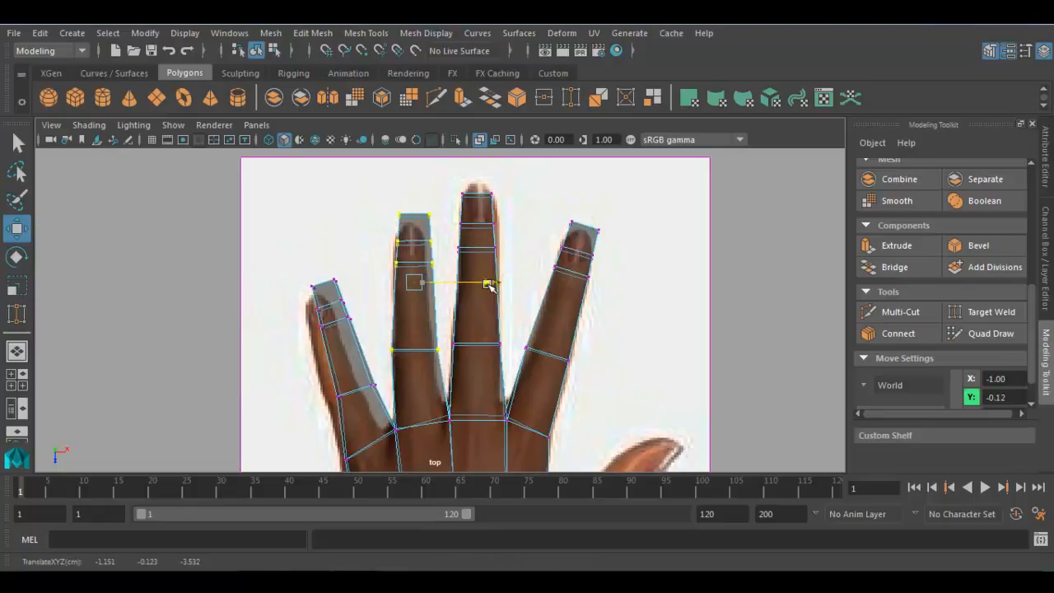
key(e)
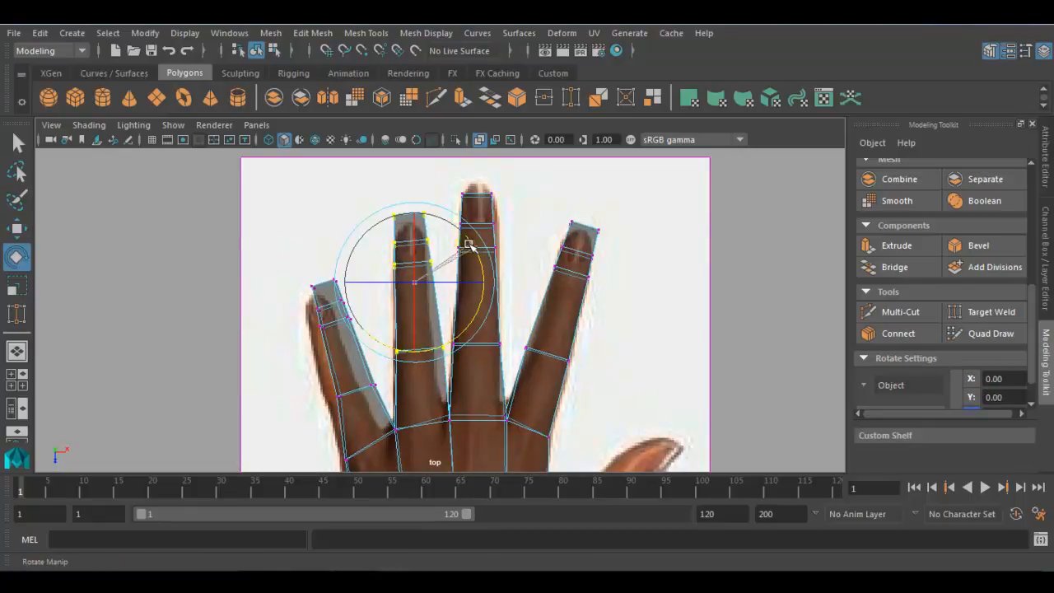
key(w)
drag(493, 284, 484, 287)
Select the ring finger's upper vertex rows, then tilt them slightly and shift them sideways to match the photographed fingertip.
drag(362, 185, 430, 308)
drag(479, 254, 481, 254)
scroll(477, 301, up, 5)
alt+middle_drag(445, 282, 456, 352)
key(e)
drag(432, 332, 430, 335)
key(w)
drag(465, 275, 467, 277)
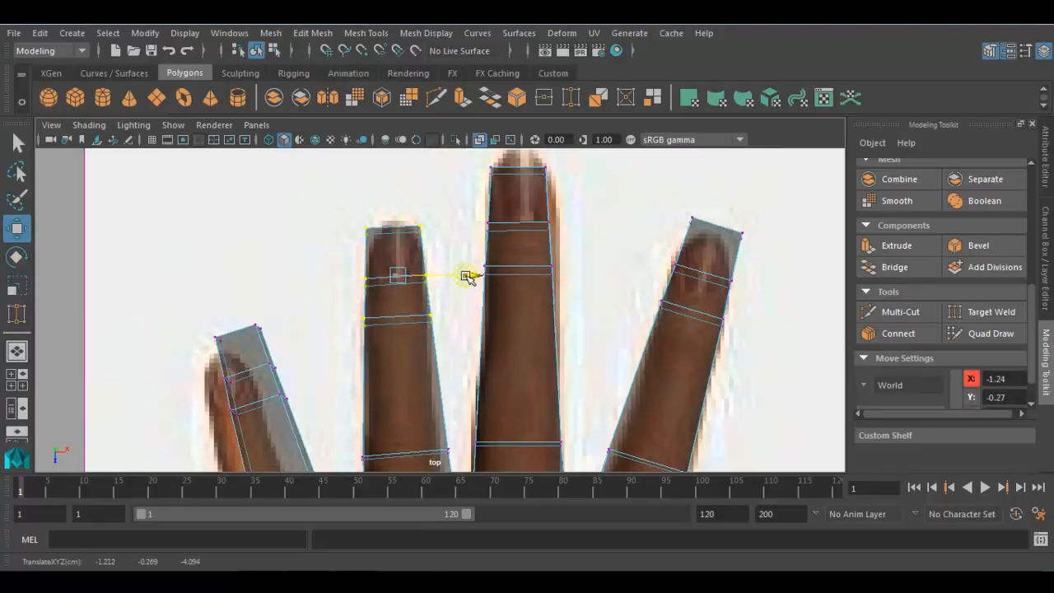
Shift the ring finger's inner lower-joint vertex and the base corner beside the middle finger sideways to follow the photo outline.
scroll(458, 406, down, 3)
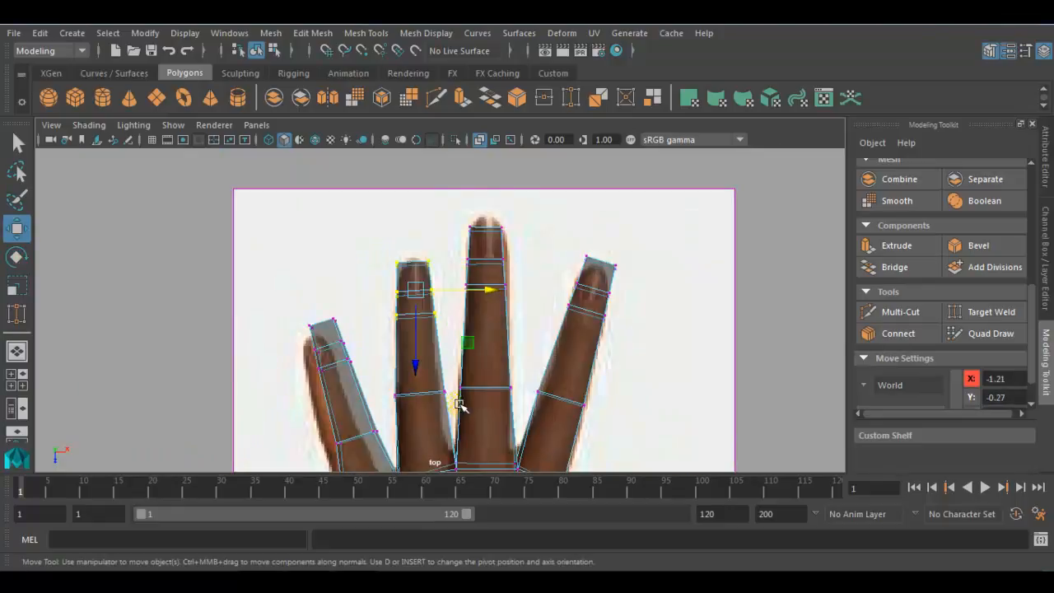
scroll(449, 412, up, 2)
click(455, 430)
drag(512, 415, 507, 417)
alt+middle_drag(507, 417, 513, 345)
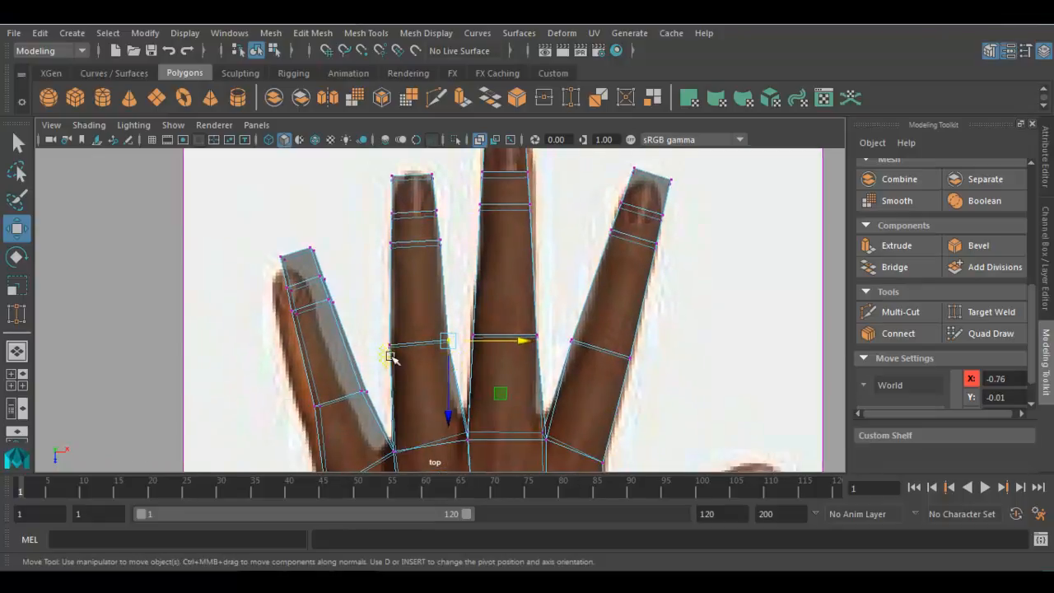
click(468, 434)
drag(529, 438, 522, 437)
Select the index finger's upper vertex rows and move the tip back onto the photographed fingertip.
alt+middle_drag(584, 208, 569, 257)
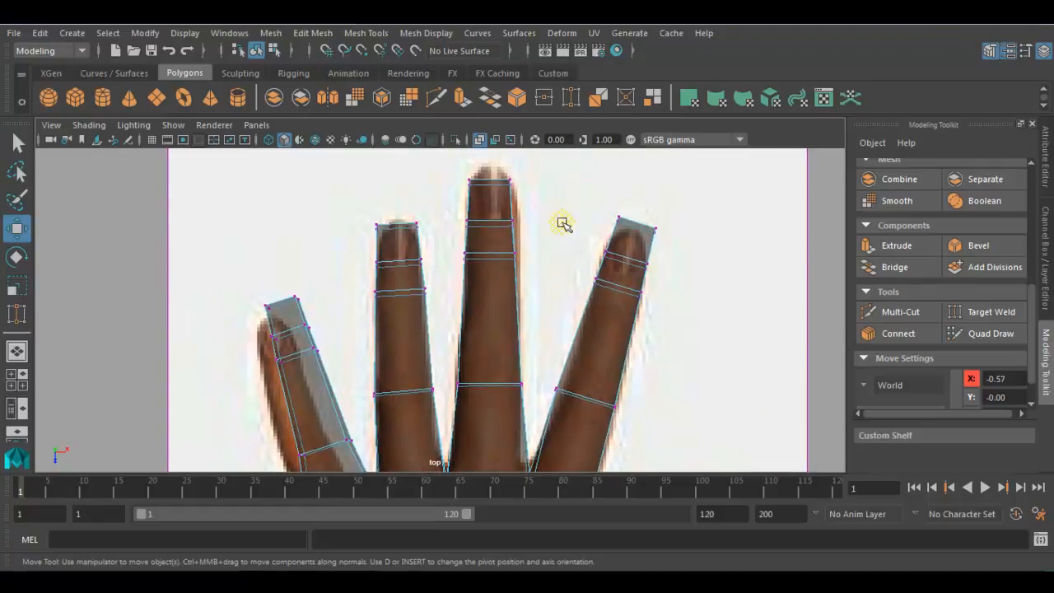
drag(678, 324, 677, 323)
drag(635, 264, 625, 275)
alt+middle_drag(548, 356, 606, 317)
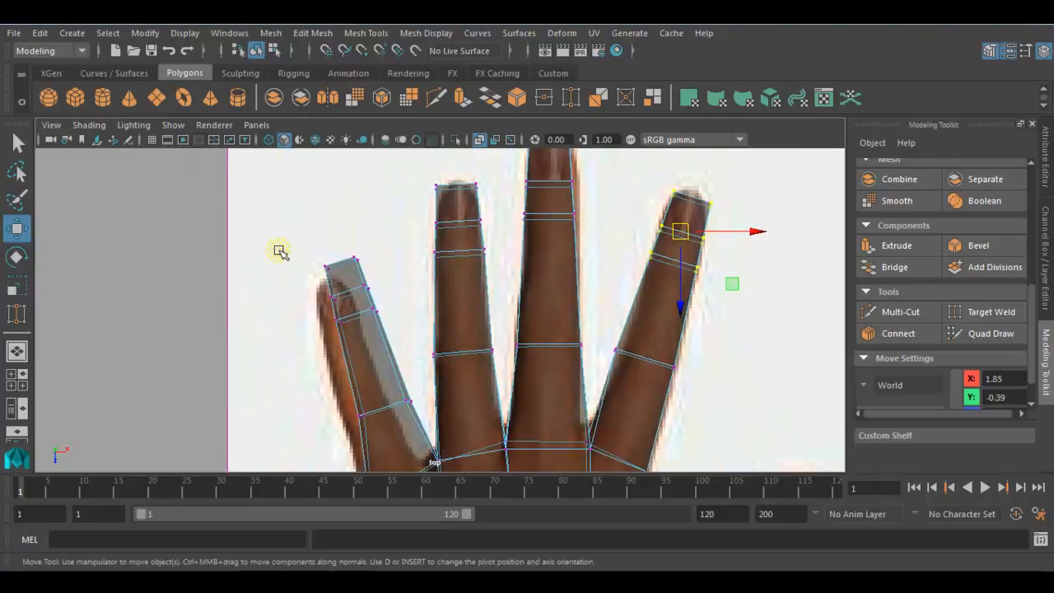
Move the little finger's vertex rows from tip to base so the finger lines up with the reference photo.
drag(381, 374, 396, 388)
drag(429, 291, 417, 293)
drag(341, 356, 341, 376)
alt+middle_drag(420, 389, 416, 342)
drag(416, 343, 346, 400)
drag(458, 361, 440, 376)
drag(373, 365, 432, 420)
scroll(566, 386, down, 3)
Back in the perspective view, return to object mode, select the hand and apply Smooth to the mesh.
key(space)
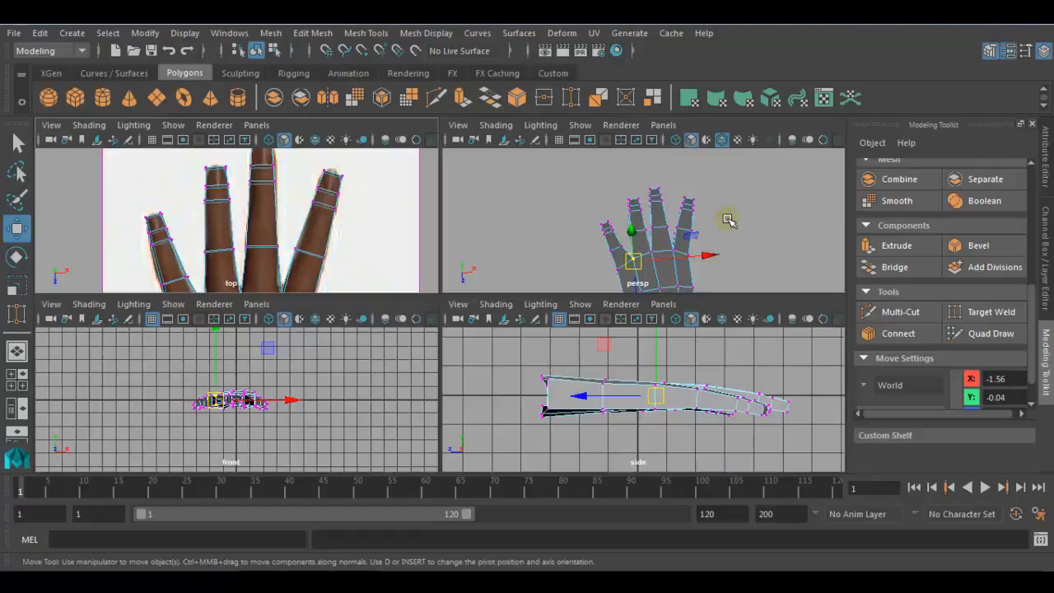
key(space)
alt+drag(654, 330, 440, 360)
right_drag(353, 154, 423, 135)
click(373, 324)
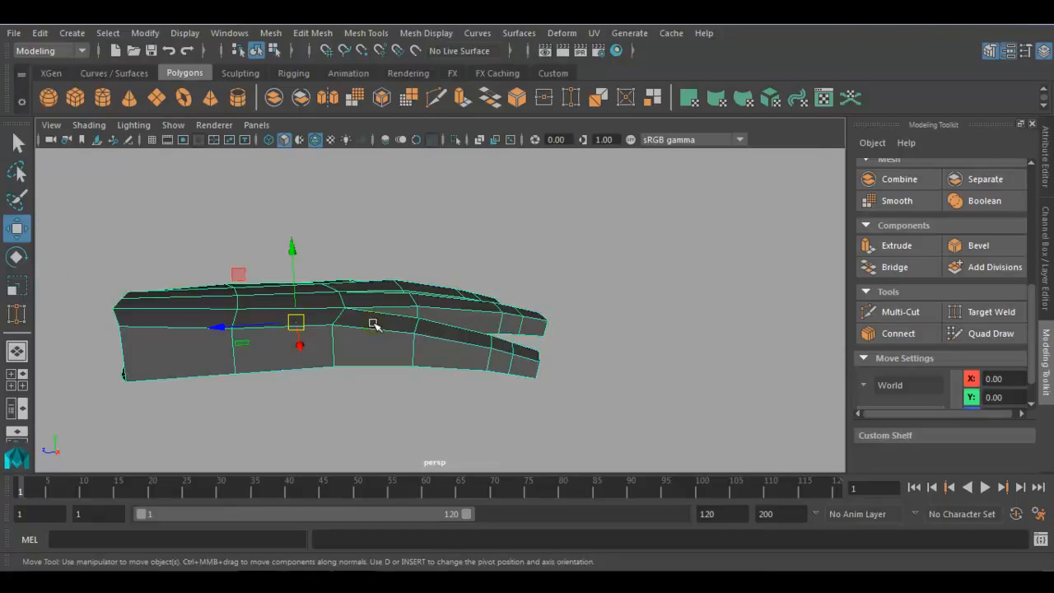
alt+drag(370, 326, 428, 411)
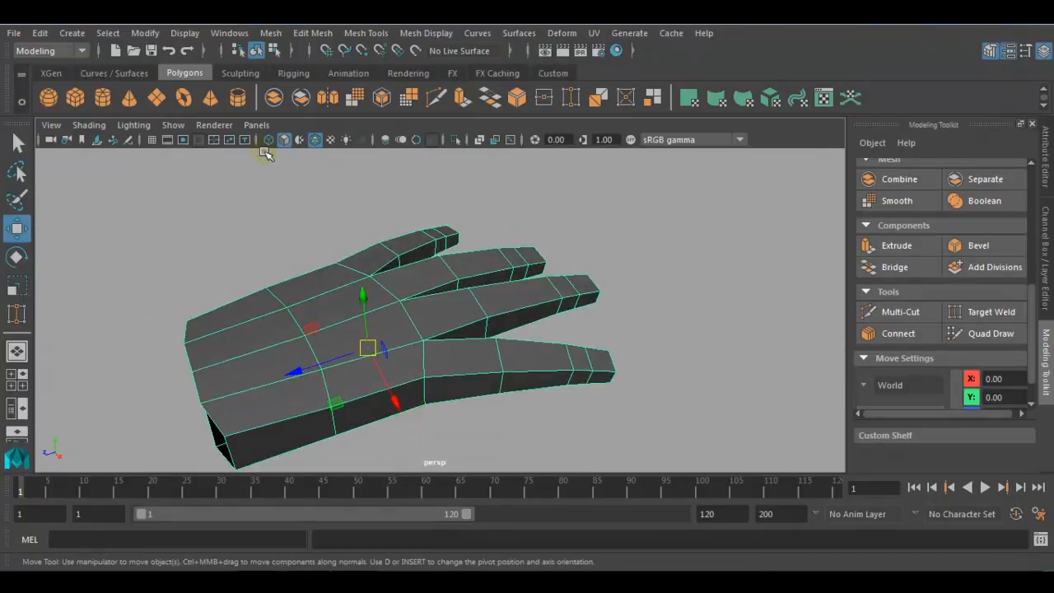
click(271, 34)
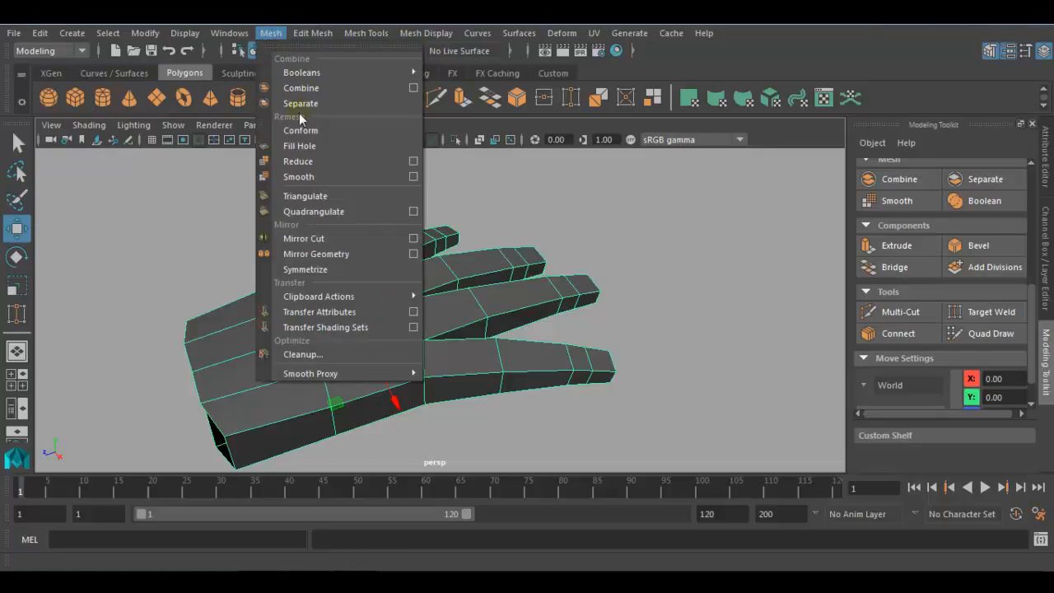
click(337, 182)
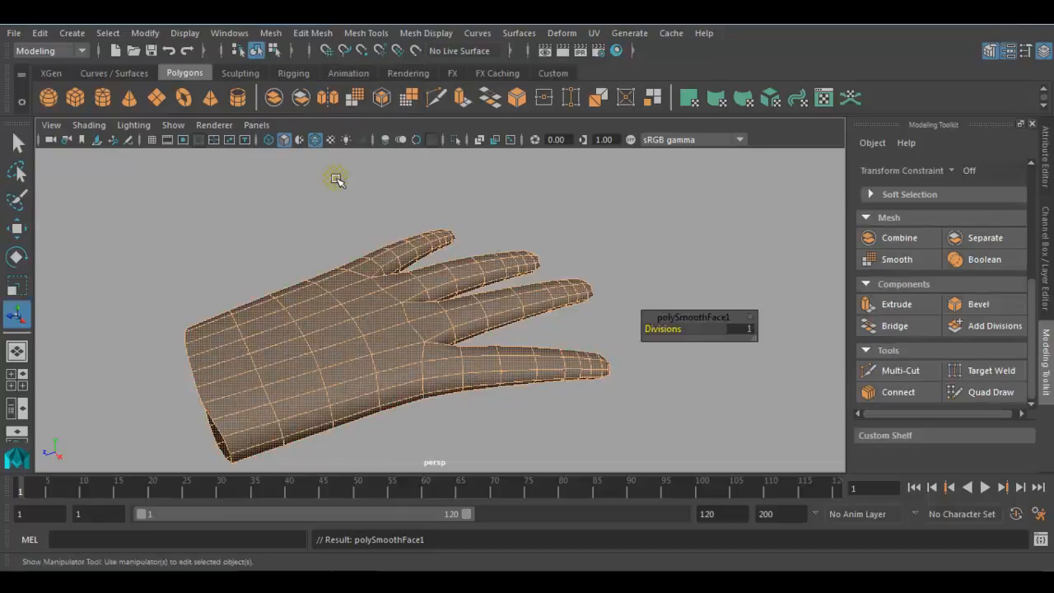
Select the smoothed hand in object mode and scale it vertically along Y by about 1.14 to thicken it.
right_drag(417, 156, 488, 146)
alt+drag(602, 243, 442, 283)
click(443, 283)
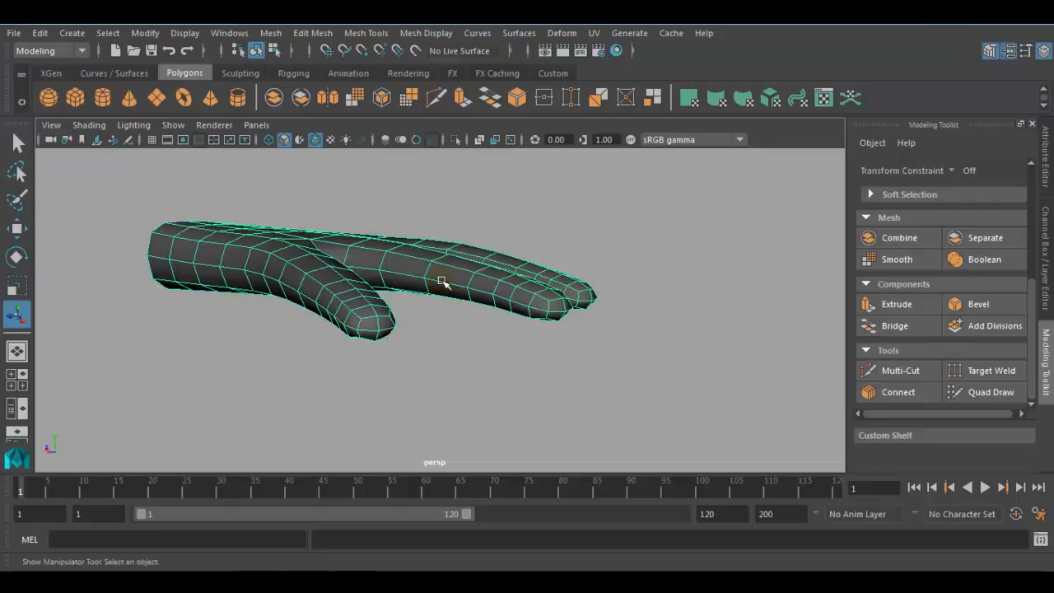
alt+drag(541, 371, 382, 351)
click(450, 398)
key(r)
drag(384, 185, 384, 180)
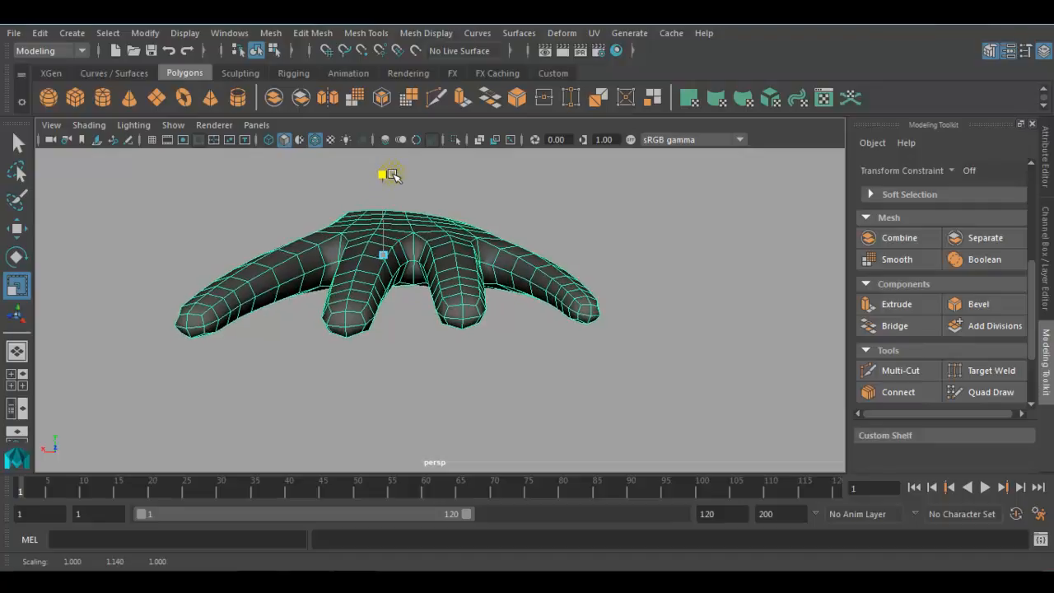
Examine the thickened hand from several angles and compare its finger outlines with the reference photo in the top view.
alt+drag(368, 252, 546, 372)
click(558, 411)
alt+drag(558, 411, 495, 255)
click(473, 376)
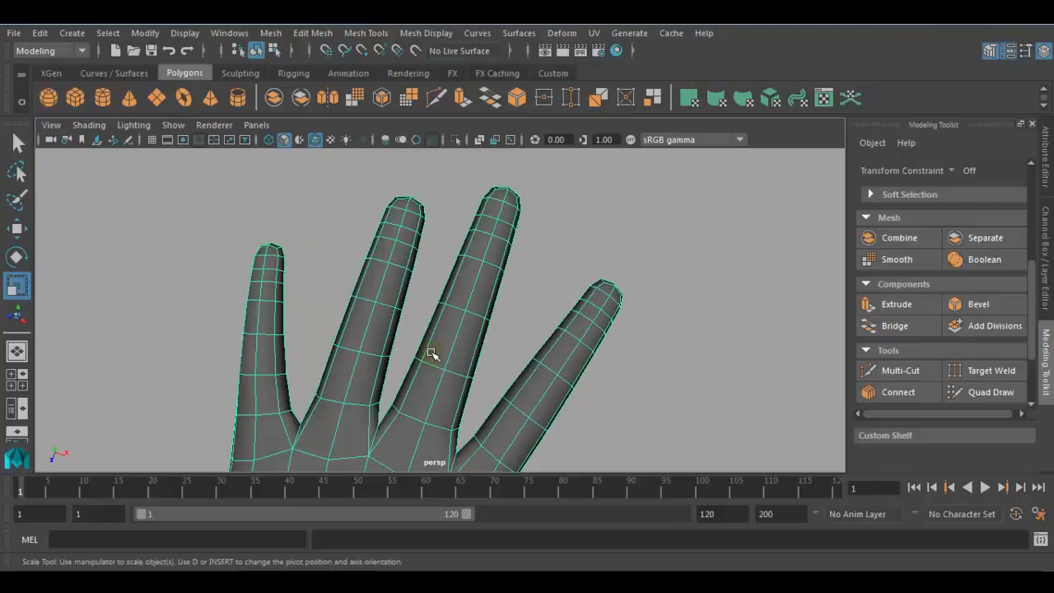
key(f)
key(space)
key(space)
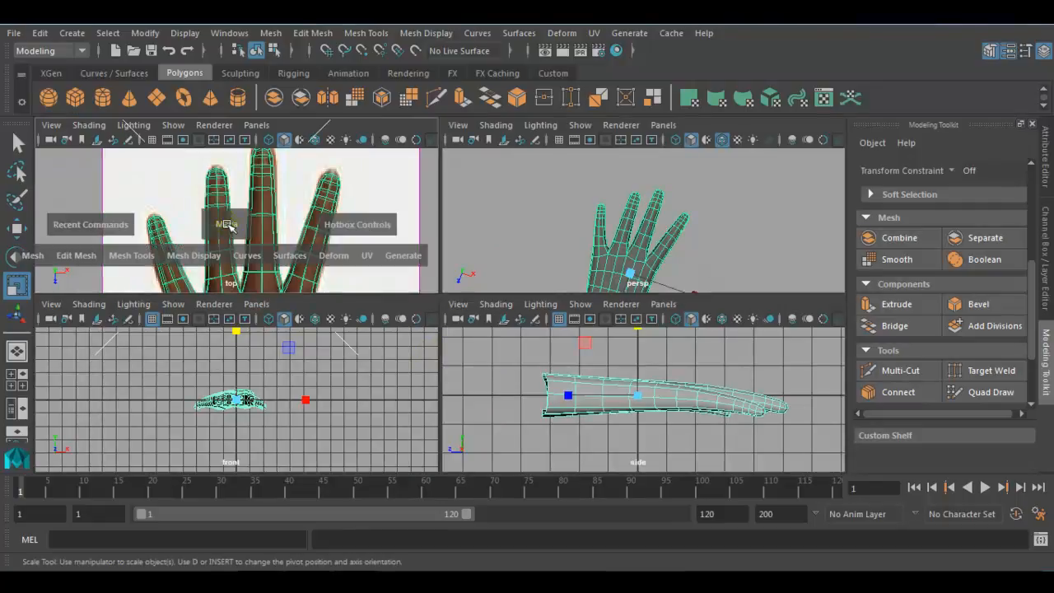
scroll(407, 322, up, 6)
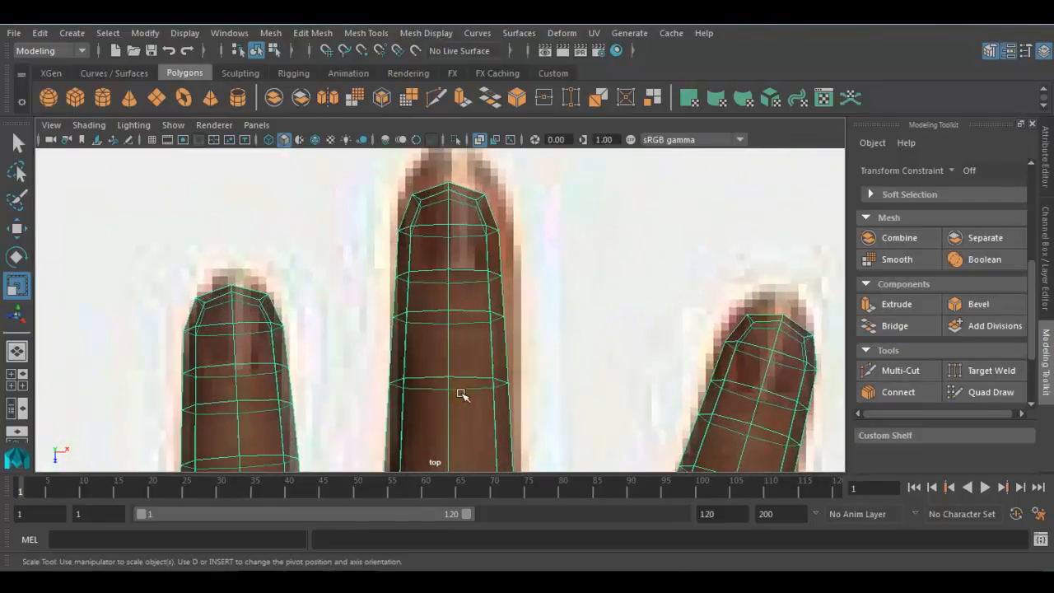
scroll(460, 396, up, 3)
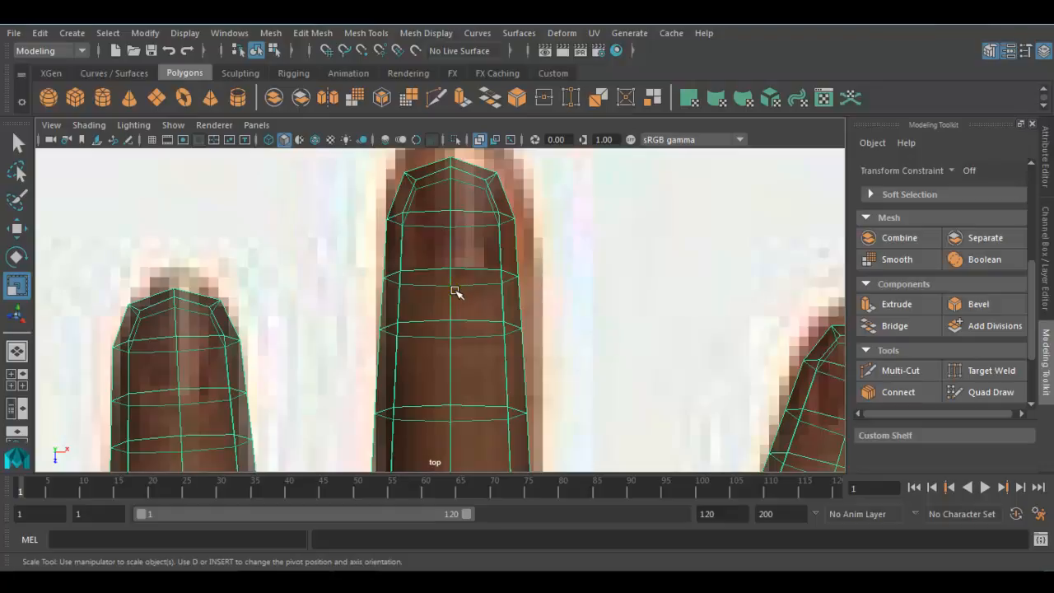
scroll(486, 350, down, 3)
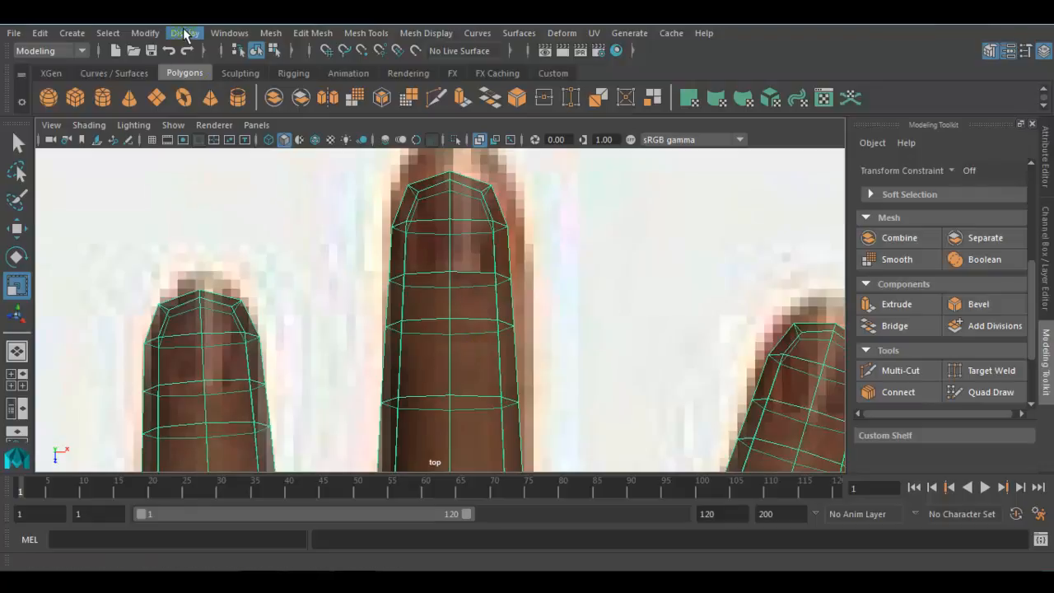
Turn on backface culling for the hand mesh and show its edges for editing in the top view.
click(184, 34)
mouse_move(266, 247)
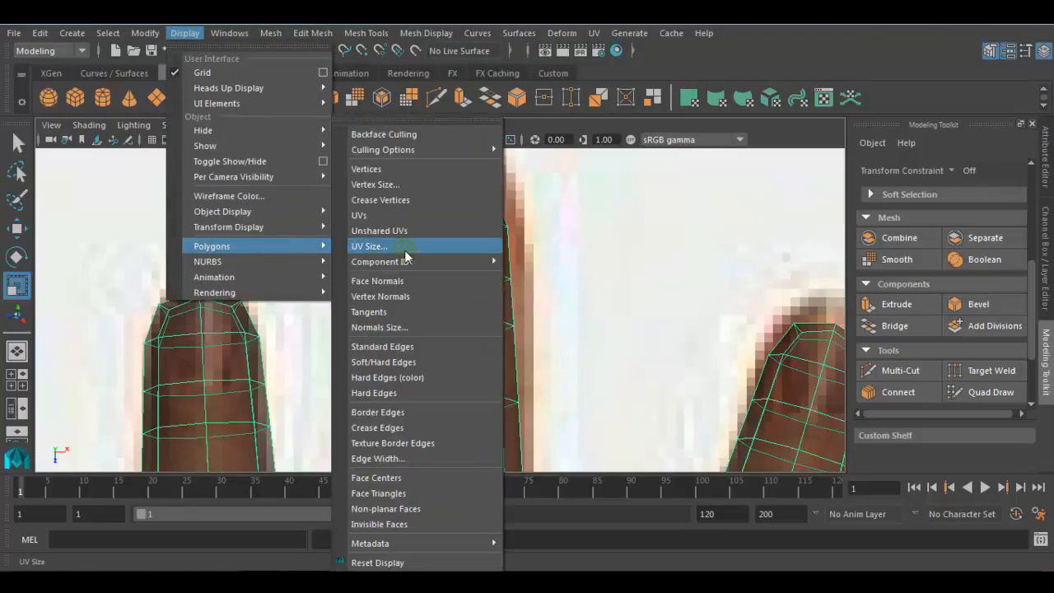
click(439, 142)
scroll(463, 263, up, 2)
right_drag(466, 274, 466, 202)
alt+middle_drag(466, 330, 431, 341)
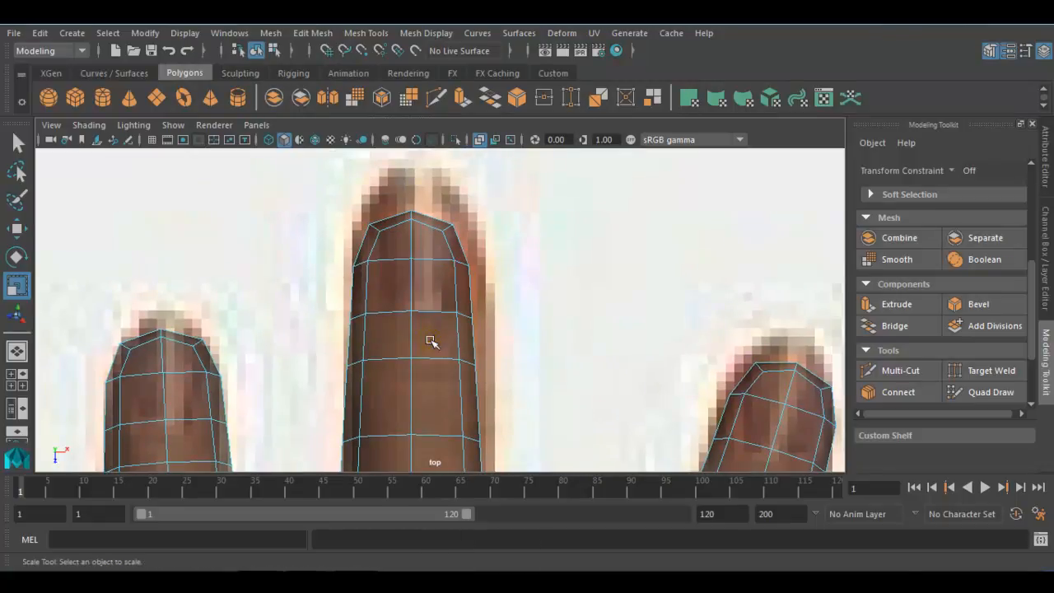
Move the middle finger's tip vertices up toward the photo's fingertip and shift a lower vertex row down toward the base.
scroll(409, 324, down, 5)
click(396, 432)
scroll(428, 395, up, 4)
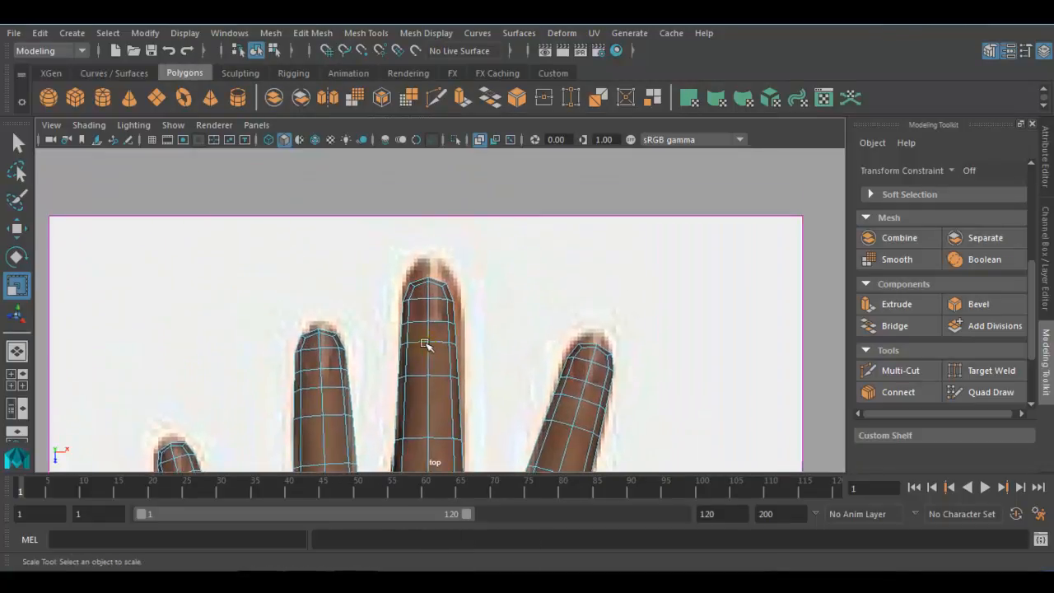
scroll(426, 347, up, 2)
right_drag(438, 156, 333, 152)
drag(295, 184, 519, 400)
key(w)
drag(419, 384, 417, 358)
drag(329, 298, 500, 370)
drag(417, 400, 419, 423)
Select the four upper faces of the middle fingertip, extrude them in the perspective view and scale the extrusion inward.
scroll(437, 310, up, 1)
right_drag(435, 309, 433, 203)
click(392, 300)
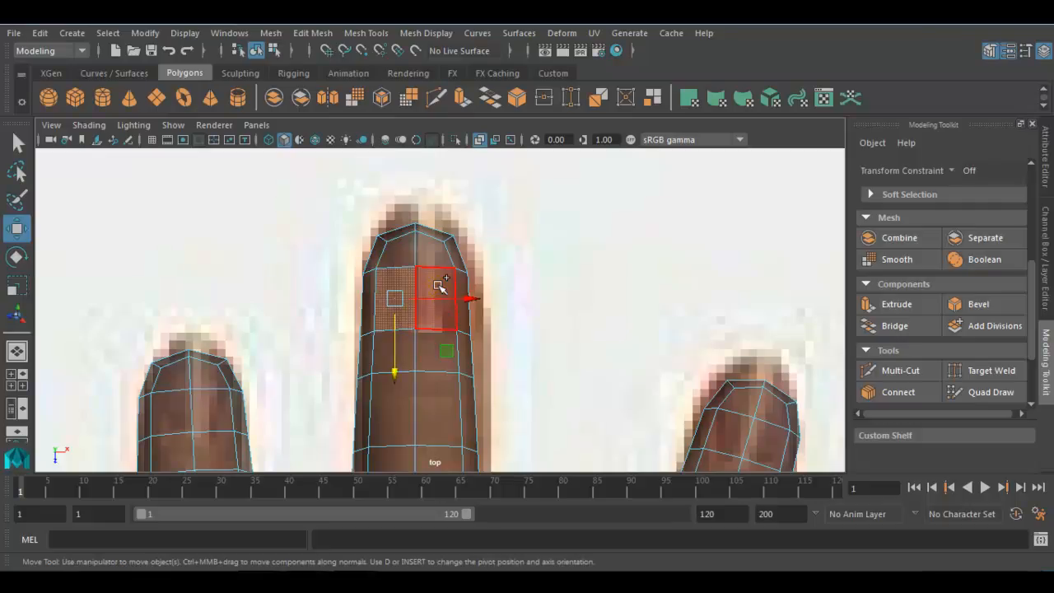
shift+click(437, 286)
shift+click(434, 253)
shift+click(400, 253)
key(space)
key(space)
alt+drag(582, 333, 513, 335)
key(f)
alt+drag(578, 358, 569, 252)
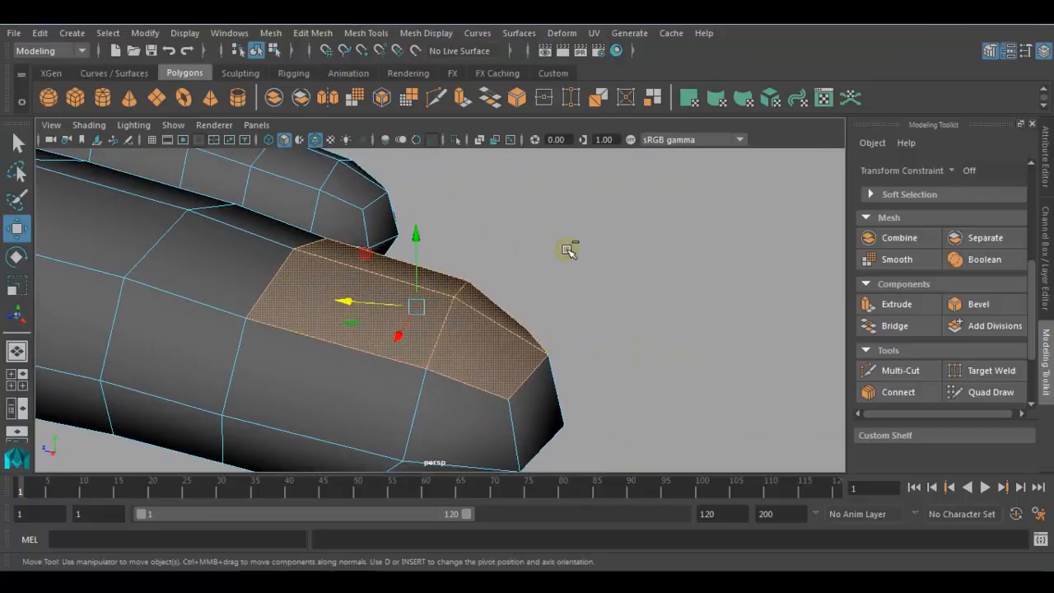
key(ctrl+space)
alt+drag(563, 280, 530, 343)
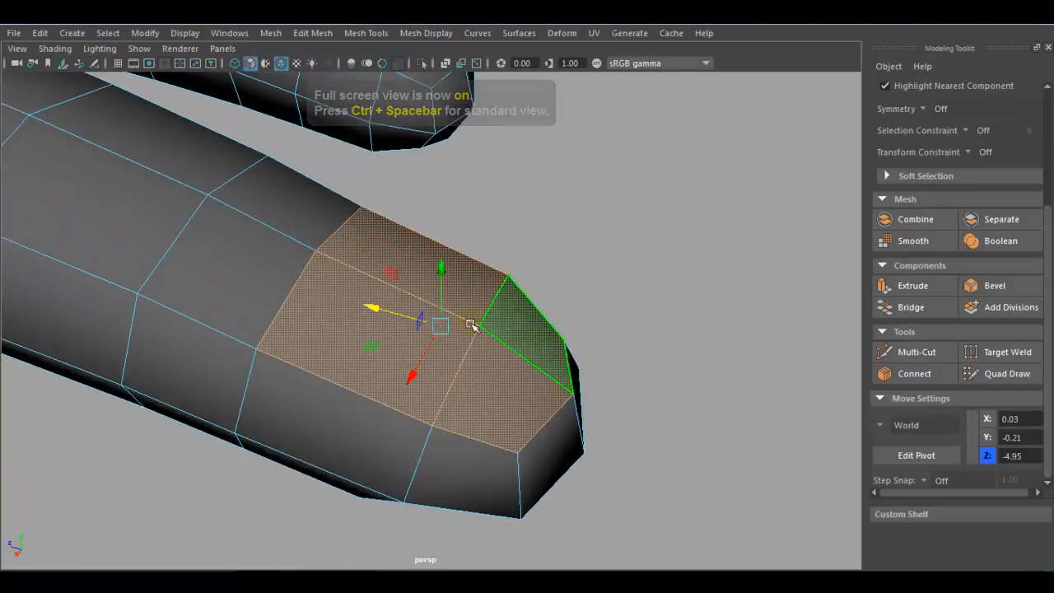
shift+click(445, 316)
alt+drag(453, 308, 474, 324)
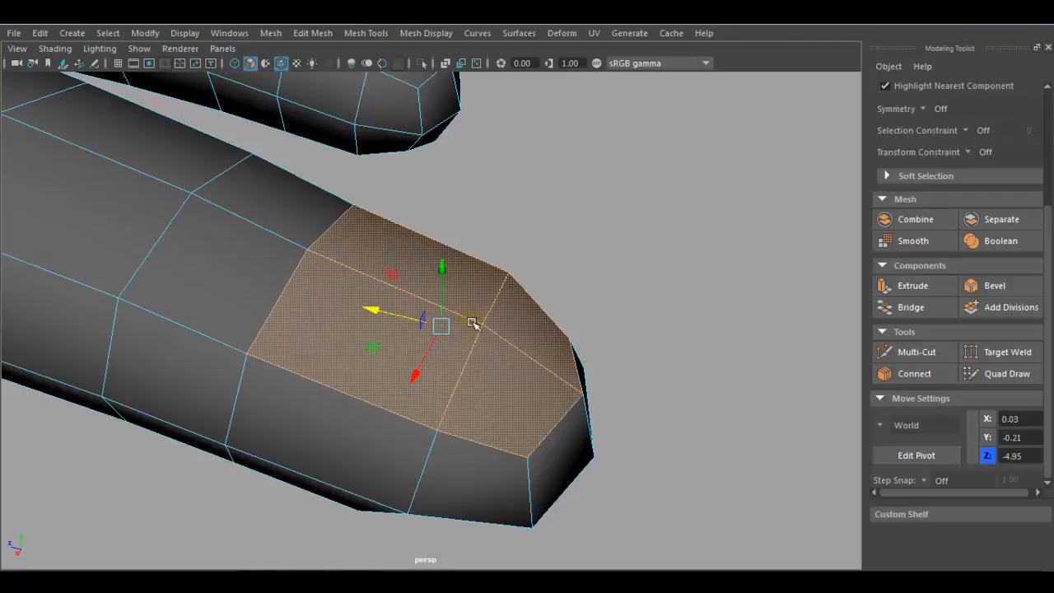
shift+right_drag(474, 323, 474, 335)
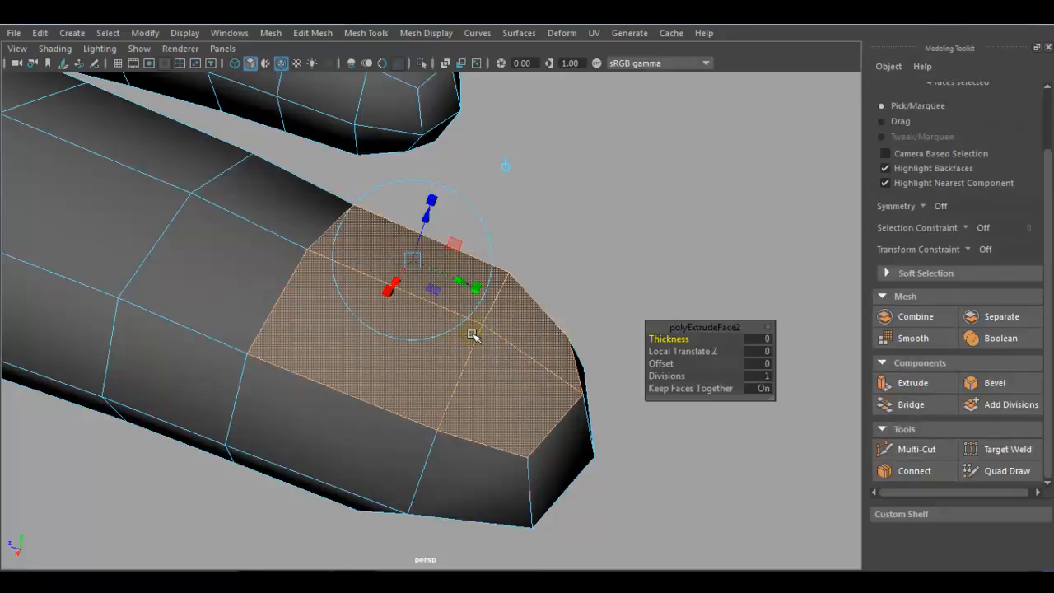
key(r)
drag(443, 328, 480, 343)
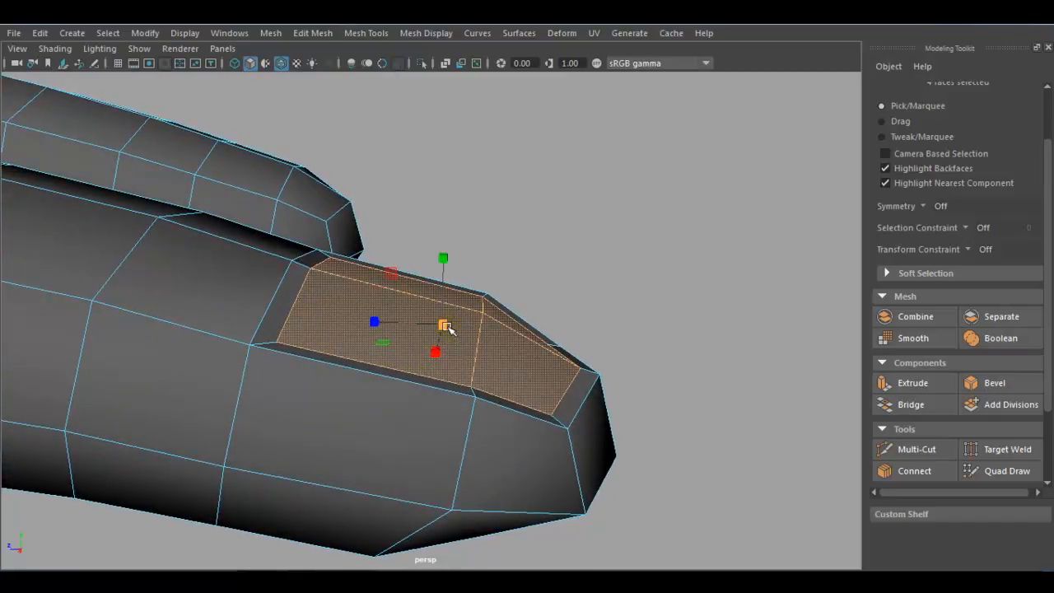
Extrude the four nail faces again, sink them into the fingertip and tilt them to form a recessed nail bed.
key(ctrl+e)
key(w)
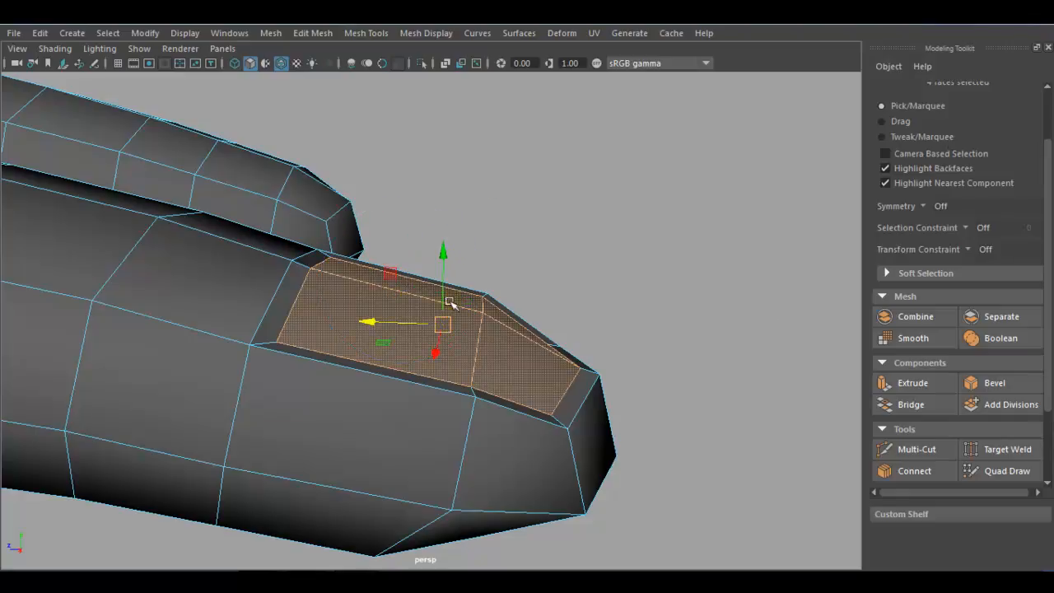
drag(446, 253, 467, 317)
key(e)
drag(461, 274, 454, 274)
key(w)
alt+drag(401, 332, 401, 322)
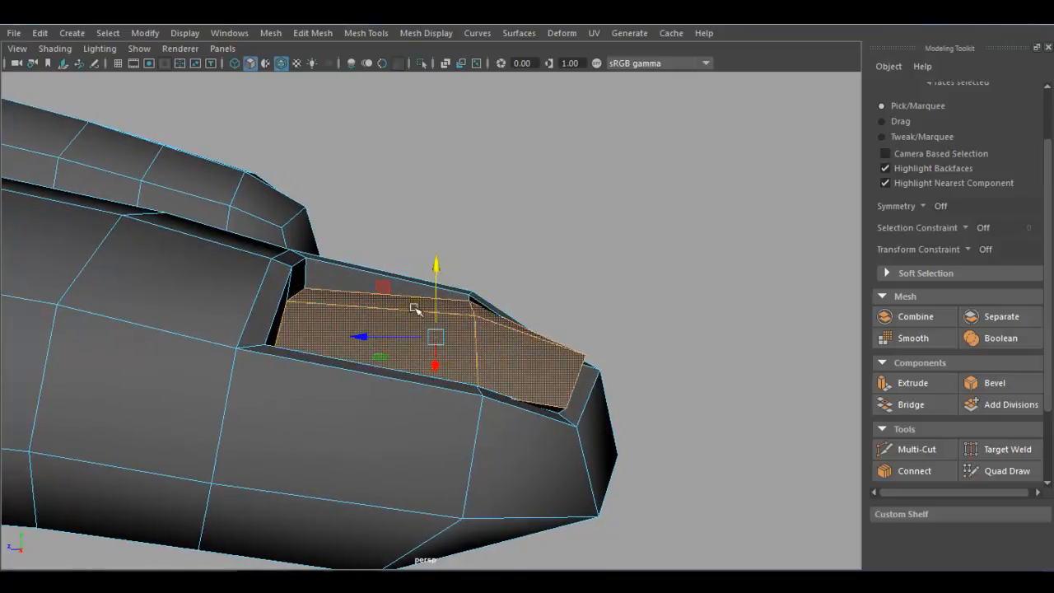
drag(435, 266, 436, 258)
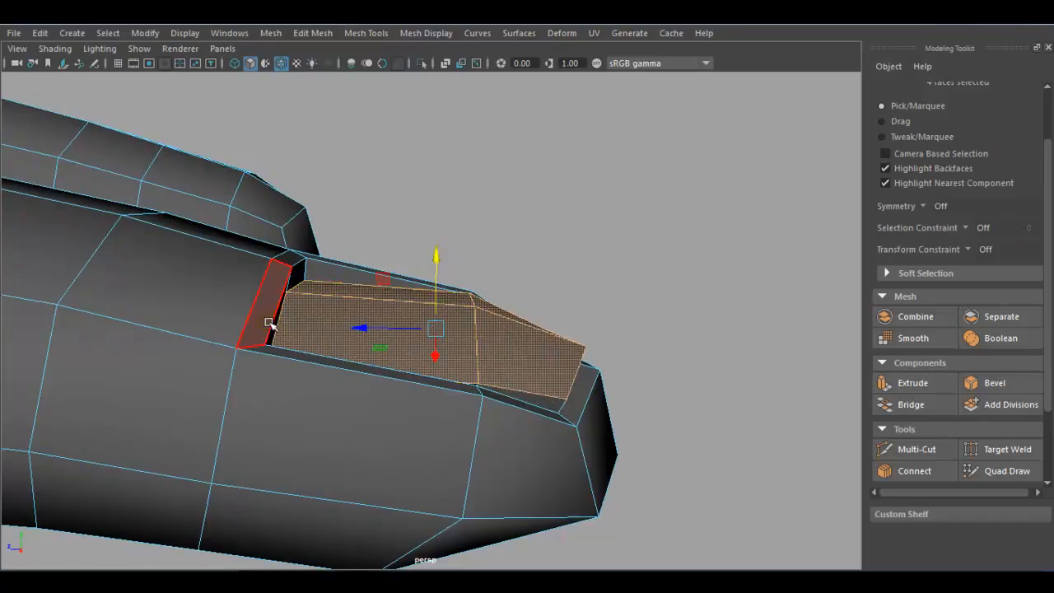
alt+drag(325, 330, 341, 296)
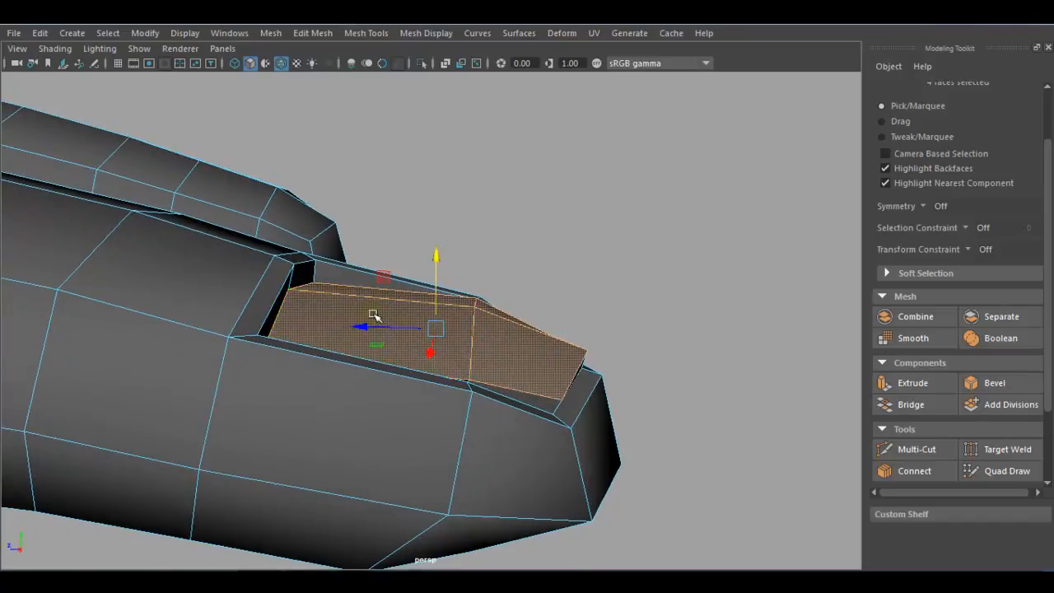
mouse_move(577, 373)
alt+mouse_down()
mouse_move(505, 370)
mouse_move(567, 366)
alt+mouse_up()
key(e)
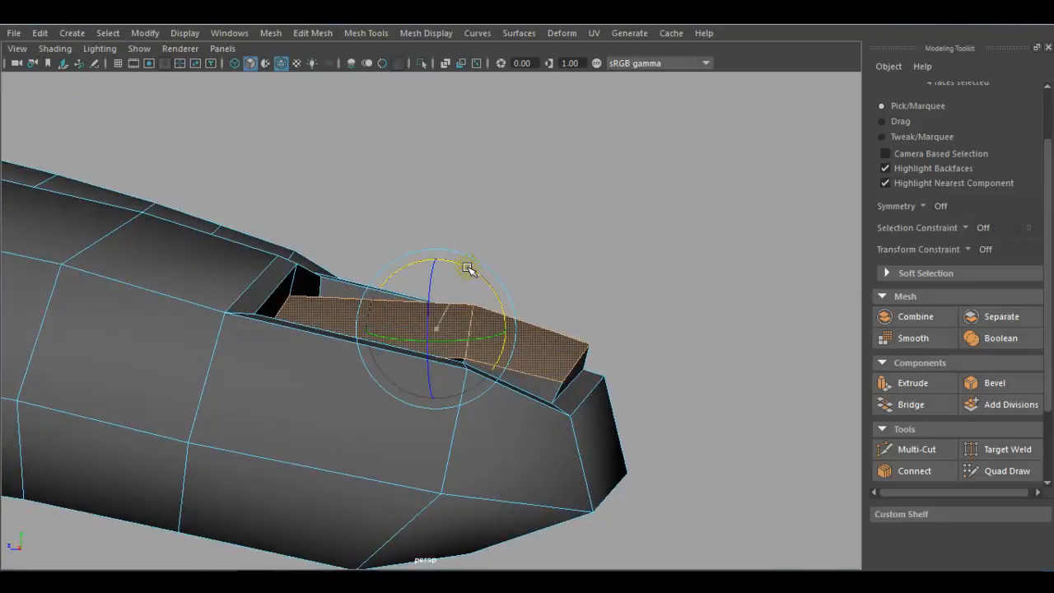
key(w)
Extrude the nail's two front end faces, pull them out past the fingertip and scale them to form the free edge.
alt+drag(439, 263, 536, 400)
click(515, 388)
shift+click(579, 376)
mouse_move(622, 314)
shift+right_down()
mouse_move(617, 326)
mouse_move(631, 329)
shift+right_up()
alt+drag(631, 330, 556, 395)
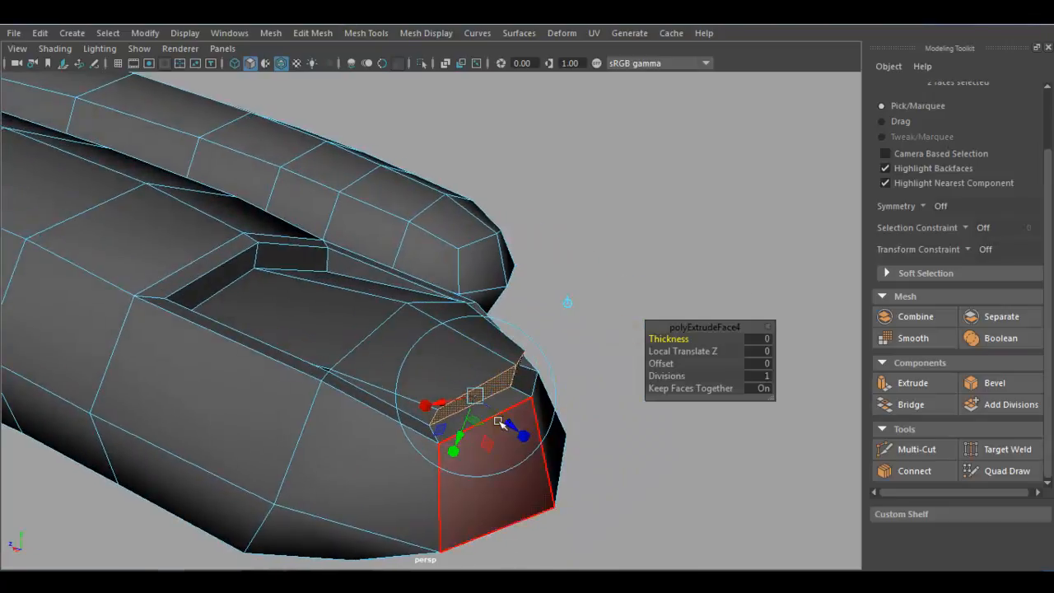
drag(504, 416, 548, 445)
alt+drag(547, 445, 591, 434)
key(r)
drag(556, 318, 462, 478)
drag(312, 452, 508, 429)
key(w)
alt+drag(648, 426, 649, 358)
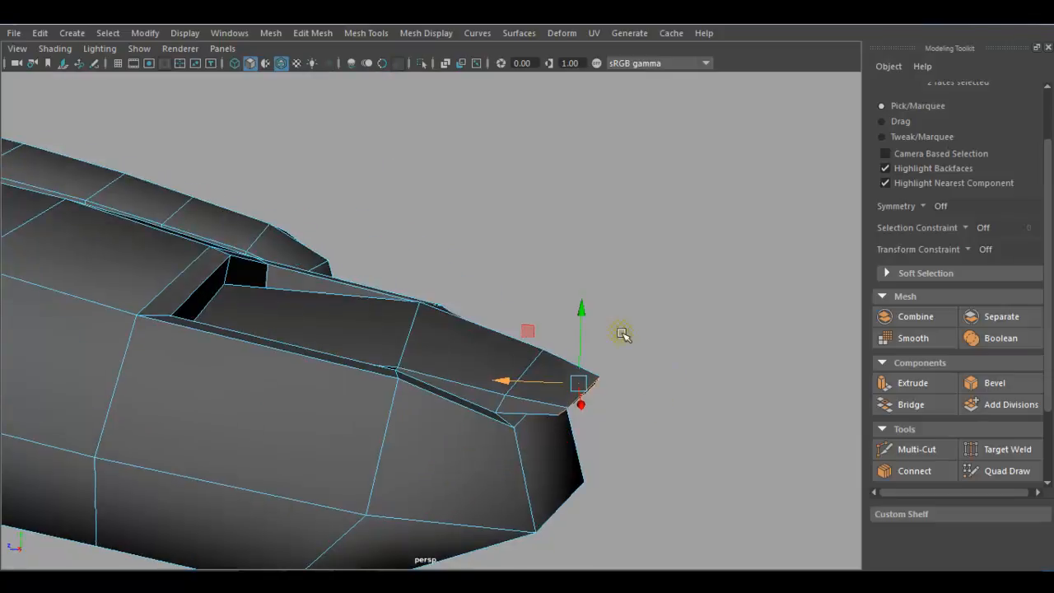
In vertex mode, shift a vertex on one side of the nail to refine its outline.
right_drag(461, 157, 548, 134)
click(336, 377)
alt+drag(336, 377, 309, 289)
right_drag(307, 157, 229, 155)
click(328, 282)
alt+drag(328, 284, 307, 229)
click(317, 319)
drag(316, 318, 281, 315)
View the nail from its opposite side and shift a vertex there to even out the outline.
alt+drag(448, 318, 140, 338)
click(553, 308)
drag(558, 305, 583, 361)
key(ctrl+z)
click(440, 188)
click(550, 309)
drag(573, 314, 601, 317)
alt+drag(457, 376, 320, 320)
click(531, 361)
click(521, 343)
click(304, 363)
Preview the hand smoothed in object mode without the wireframe overlay and examine the nail from several angles.
right_drag(318, 157, 379, 138)
click(447, 388)
alt+drag(448, 388, 320, 556)
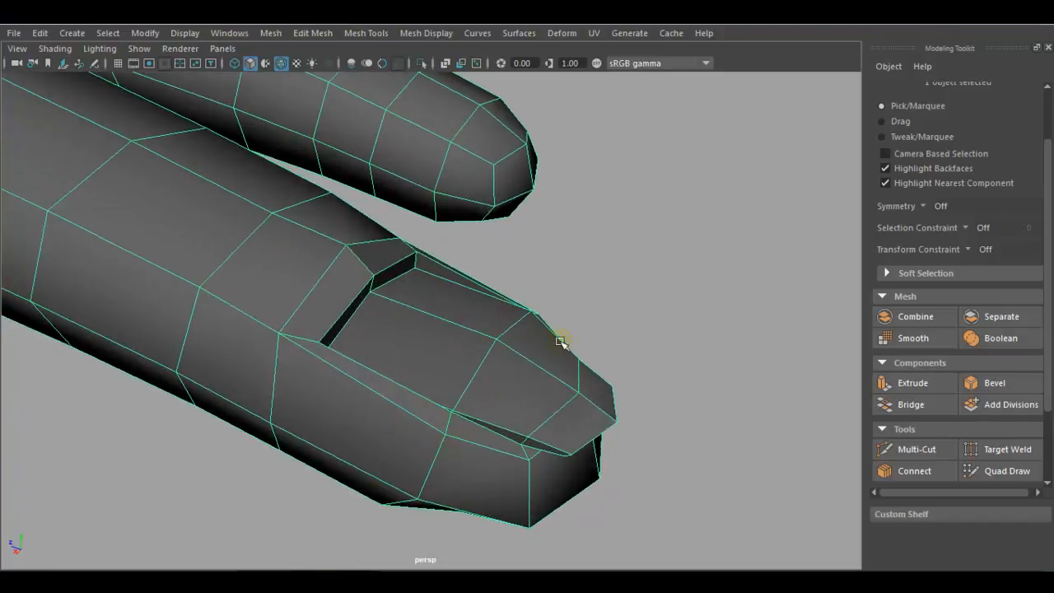
key(3)
click(585, 291)
alt+drag(515, 367, 560, 349)
alt+right_drag(560, 348, 494, 370)
click(281, 63)
mouse_move(501, 266)
alt+mouse_down()
mouse_move(371, 318)
mouse_move(354, 341)
mouse_move(430, 387)
mouse_move(396, 355)
alt+mouse_up()
alt+right_drag(395, 355, 457, 385)
alt+drag(457, 384, 329, 371)
alt+right_drag(329, 370, 140, 290)
alt+drag(140, 290, 421, 294)
alt+right_drag(421, 294, 509, 477)
Leave the smooth preview and raise the middle and two corner vertices along the cuticle end of the nail recess.
click(476, 384)
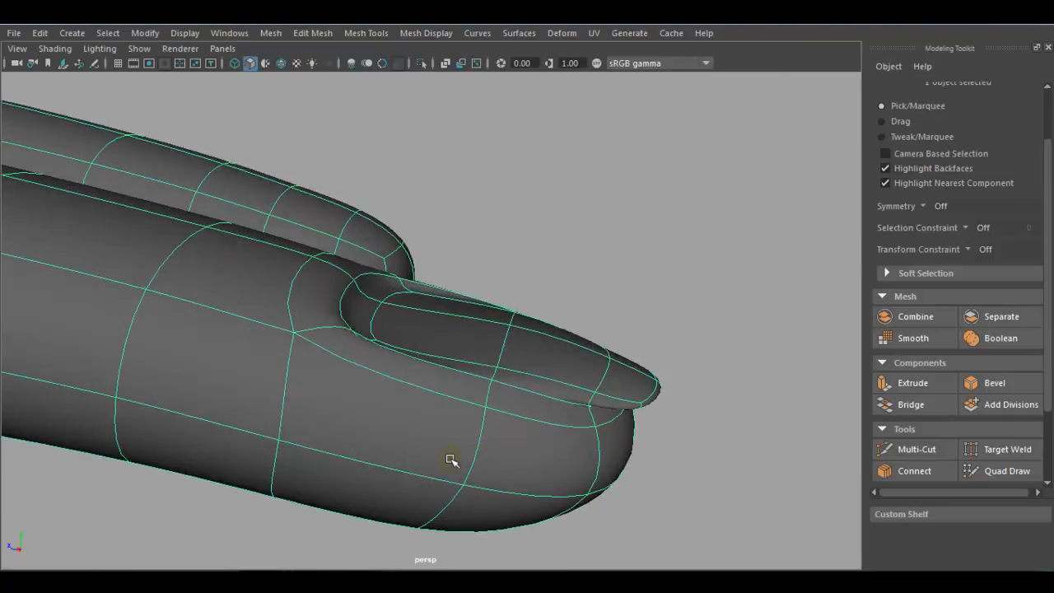
key(1)
scroll(403, 383, up, 5)
right_drag(294, 156, 212, 157)
click(295, 222)
drag(298, 221, 297, 212)
alt+drag(284, 275, 168, 338)
click(143, 321)
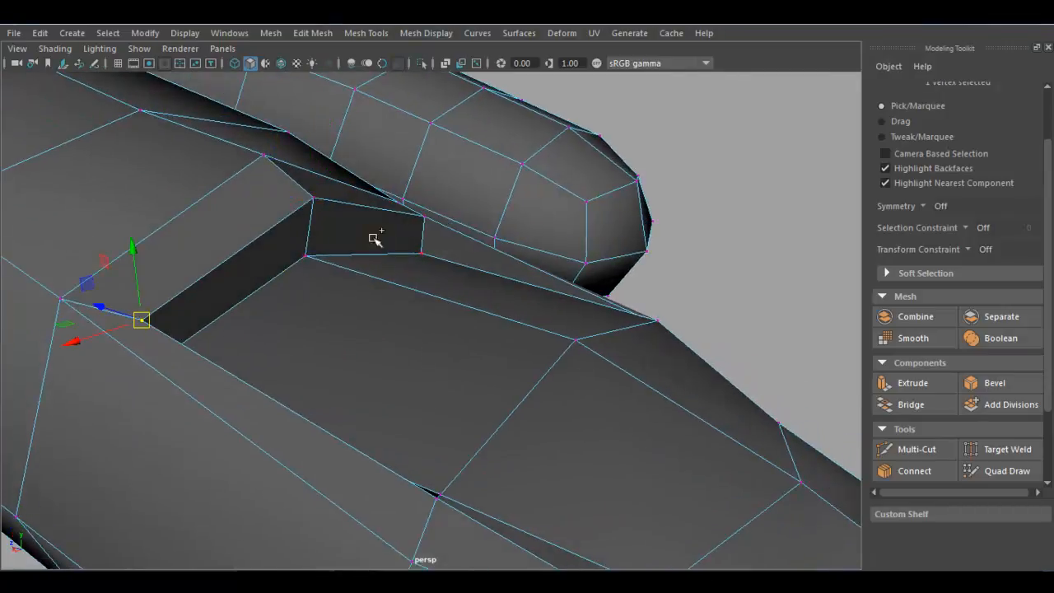
shift+click(418, 217)
drag(302, 183, 306, 169)
scroll(317, 183, down, 5)
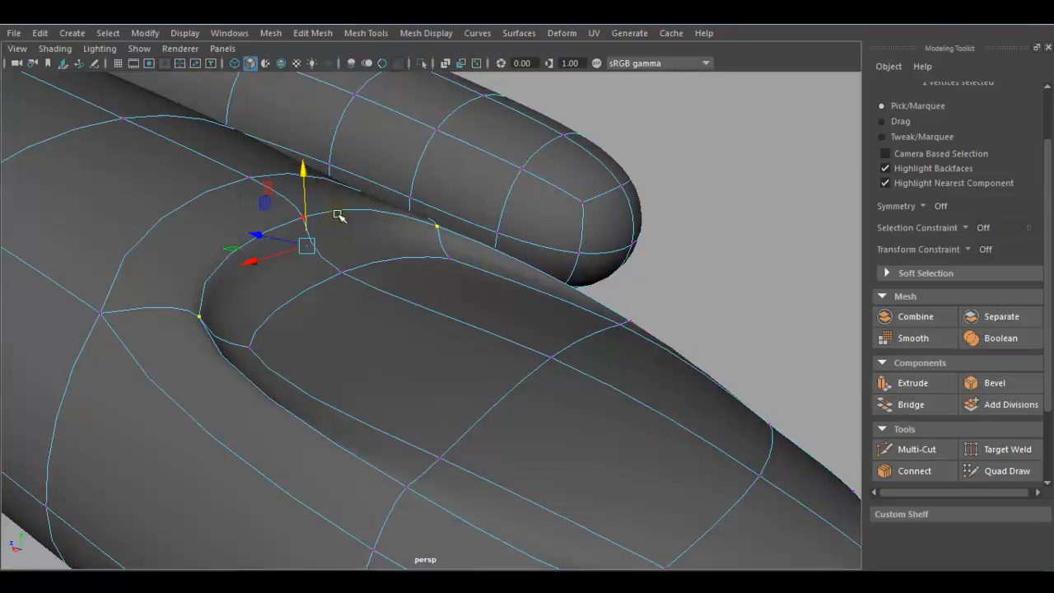
scroll(354, 262, up, 5)
Insert an edge loop around the nail recess wall and check the nail in smooth preview.
right_drag(351, 156, 416, 135)
alt+drag(377, 282, 325, 266)
shift+right_drag(320, 210, 252, 266)
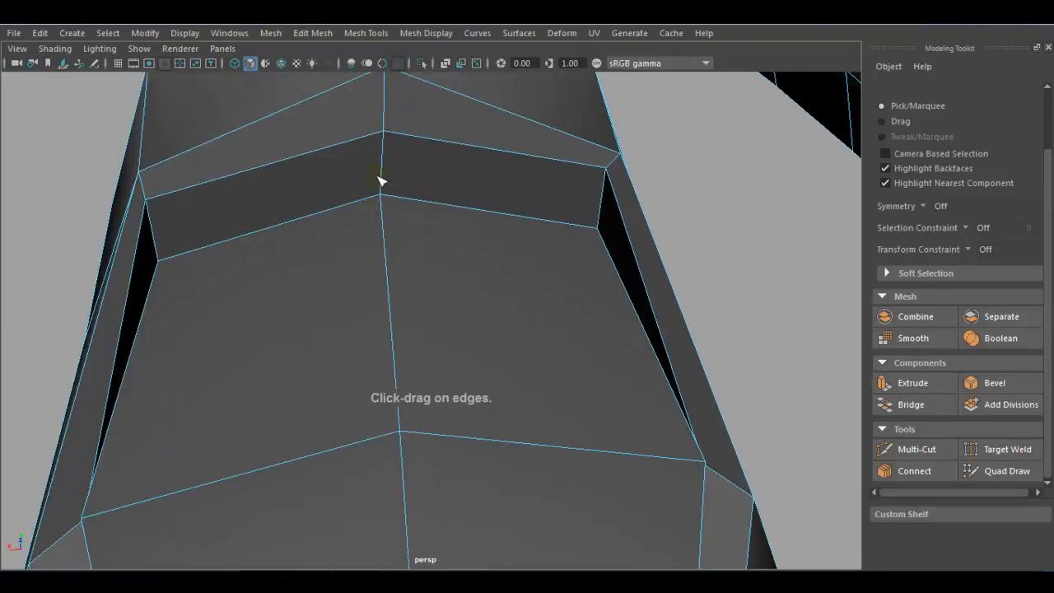
click(389, 172)
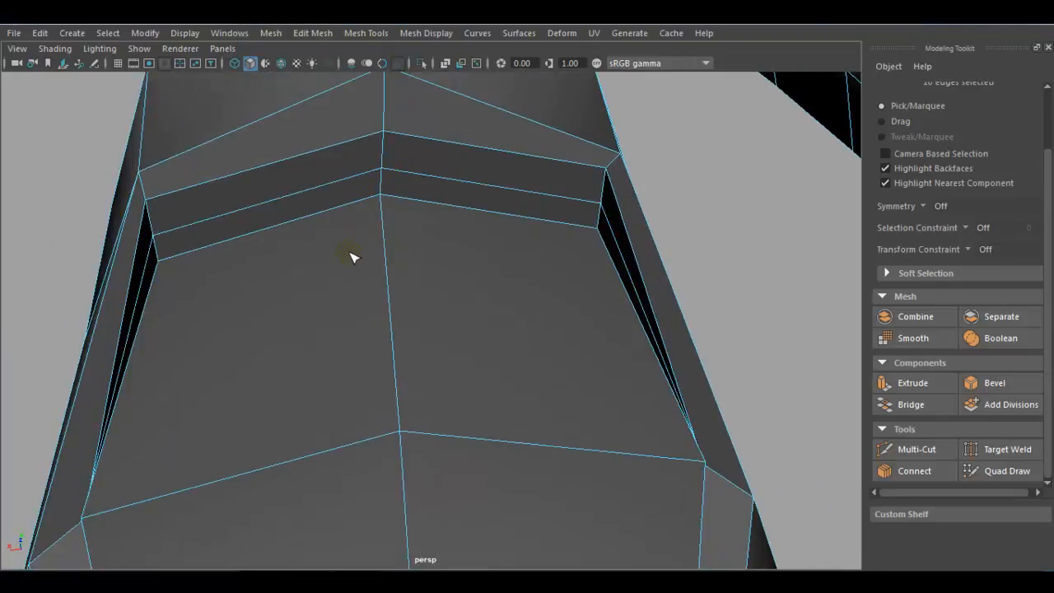
key(3)
click(718, 179)
alt+drag(717, 179, 448, 405)
click(405, 358)
key(1)
Shift the nail's middle ridge vertex and raise the ridge vertex nearer the tip.
click(459, 322)
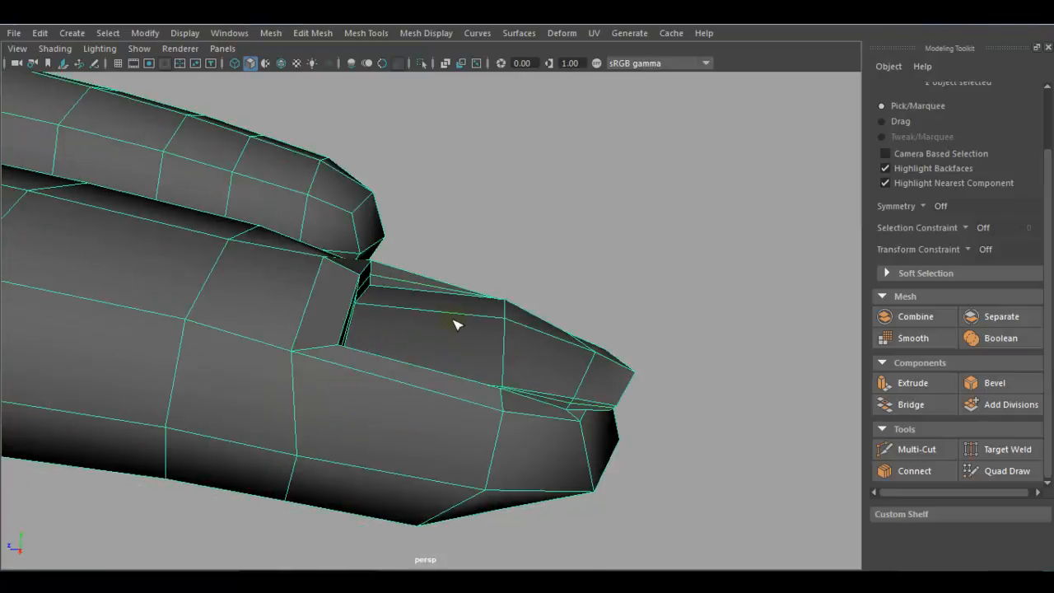
right_drag(453, 318, 381, 156)
click(507, 320)
mouse_move(510, 306)
mouse_down()
mouse_move(468, 300)
mouse_move(495, 305)
mouse_up()
click(621, 379)
click(598, 354)
drag(602, 294, 604, 278)
Examine the reshaped nail from both sides in smooth preview with the hand in object mode.
key(3)
right_drag(431, 155, 532, 108)
alt+drag(586, 252, 115, 334)
alt+drag(503, 284, 414, 346)
click(430, 359)
scroll(432, 329, up, 5)
alt+drag(433, 311, 511, 357)
scroll(507, 417, up, 1)
scroll(390, 407, up, 4)
Leave the smooth preview, select the two upper edges at the cuticle end of the recess and move them slightly toward the knuckle.
key(1)
right_drag(506, 156, 502, 109)
click(472, 244)
shift+click(550, 279)
drag(499, 257, 510, 259)
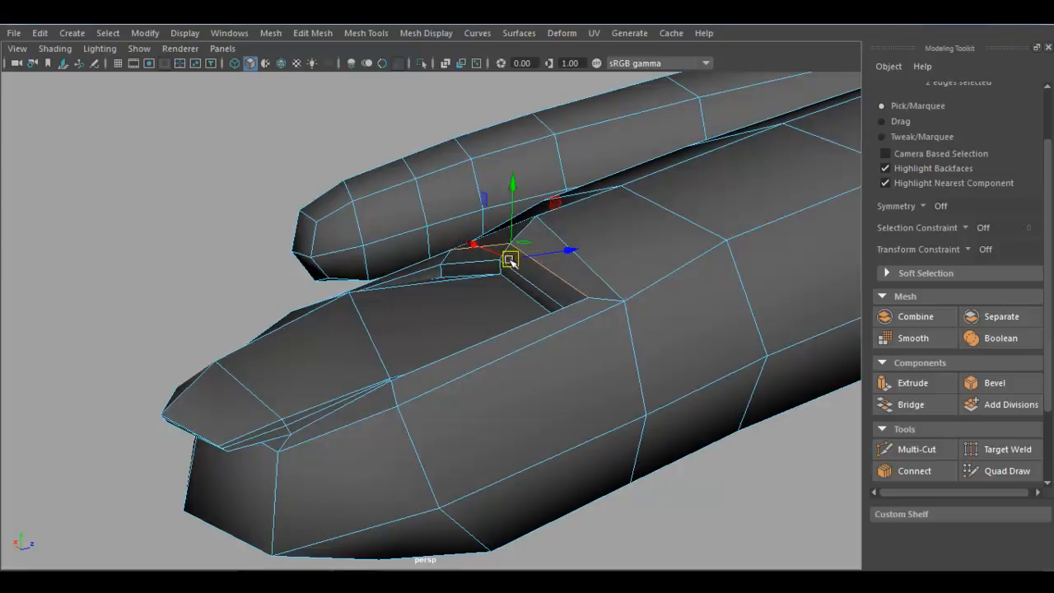
Move a vertex beside the middle finger's nail and display the hand mesh in smooth preview again.
key(3)
right_drag(640, 155, 705, 133)
click(777, 277)
alt+drag(777, 278, 710, 336)
key(1)
right_drag(606, 340, 508, 140)
click(690, 205)
drag(690, 205, 678, 177)
key(3)
right_drag(673, 252, 673, 252)
alt+drag(341, 208, 201, 376)
click(342, 397)
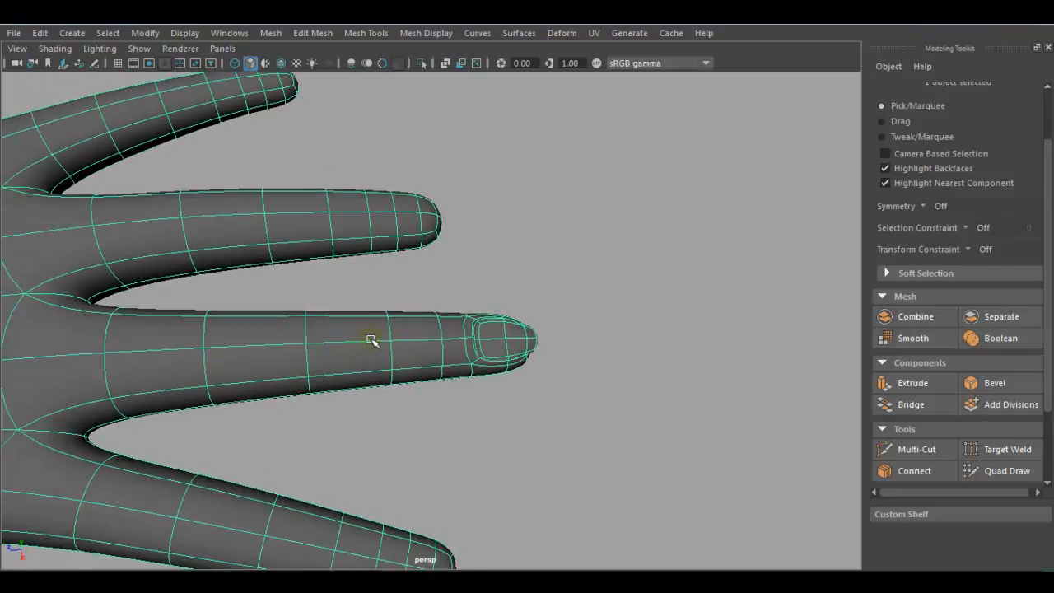
Examine the finger wireframes against the reference photo in the top view, paying attention to the joint positions.
key(space)
key(space)
scroll(412, 362, up, 2)
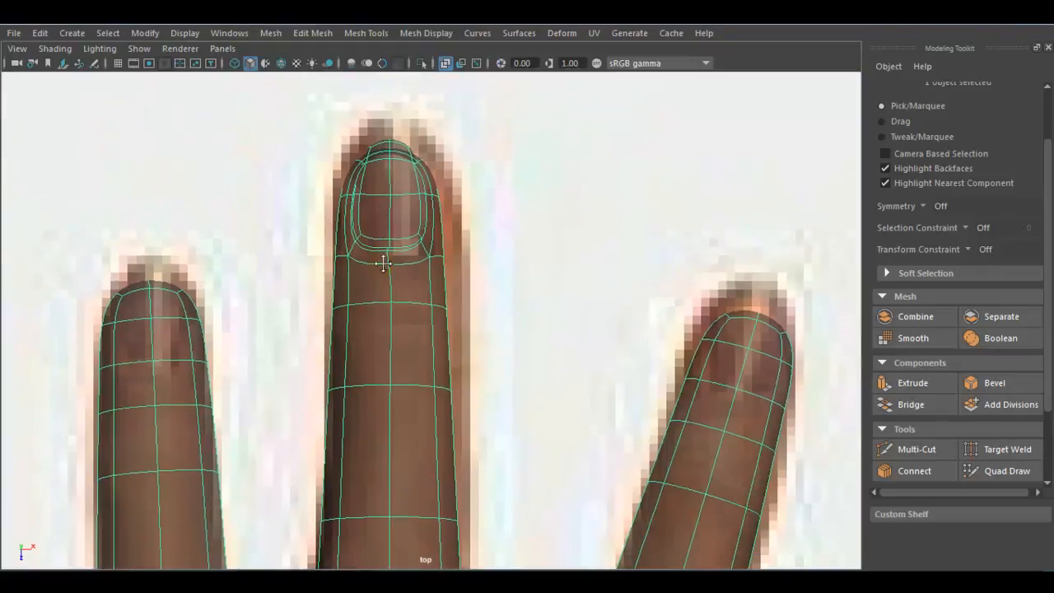
alt+middle_drag(432, 429, 385, 366)
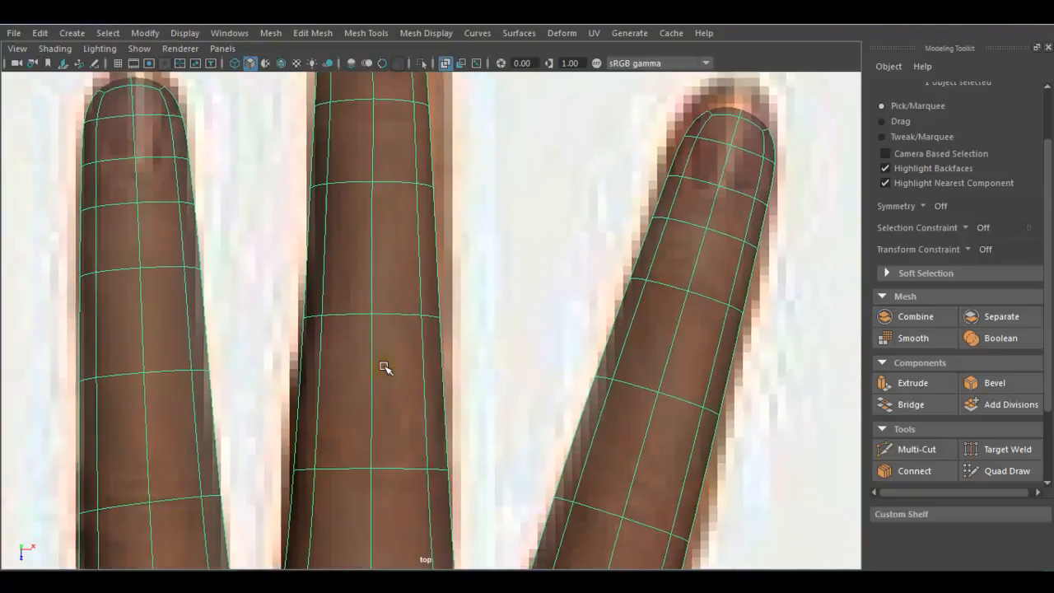
alt+middle_drag(374, 424, 440, 311)
shift+right_click(430, 226)
alt+right_drag(440, 310, 469, 197)
scroll(478, 382, down, 10)
right_click(479, 303)
scroll(597, 289, up, 2)
drag(463, 394, 466, 395)
scroll(560, 387, up, 2)
Turn off backface culling for the hand mesh in the top view.
right_drag(552, 271, 593, 154)
click(528, 272)
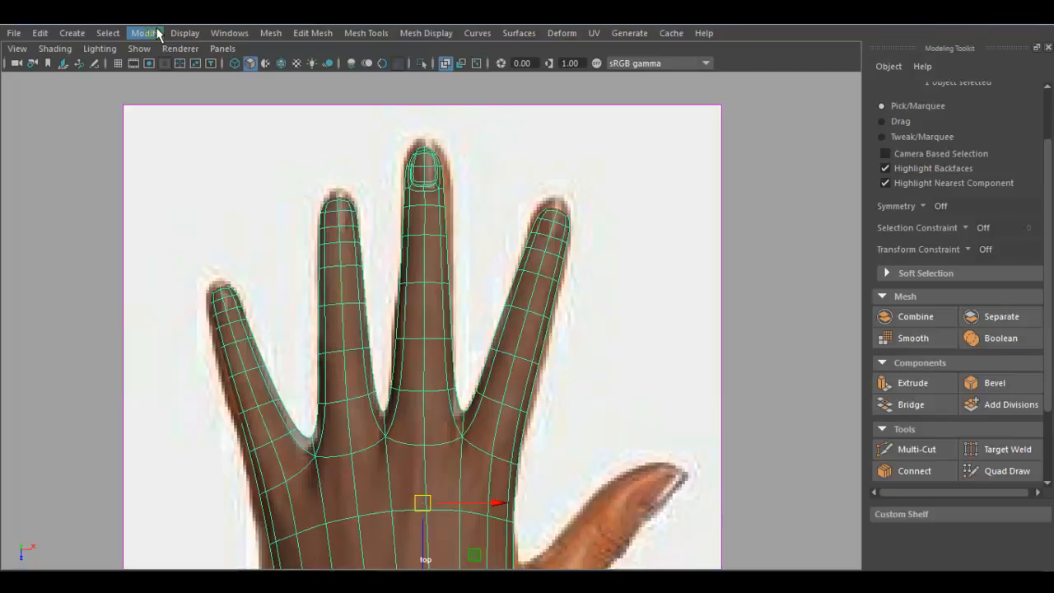
click(185, 33)
mouse_move(215, 229)
mouse_move(311, 246)
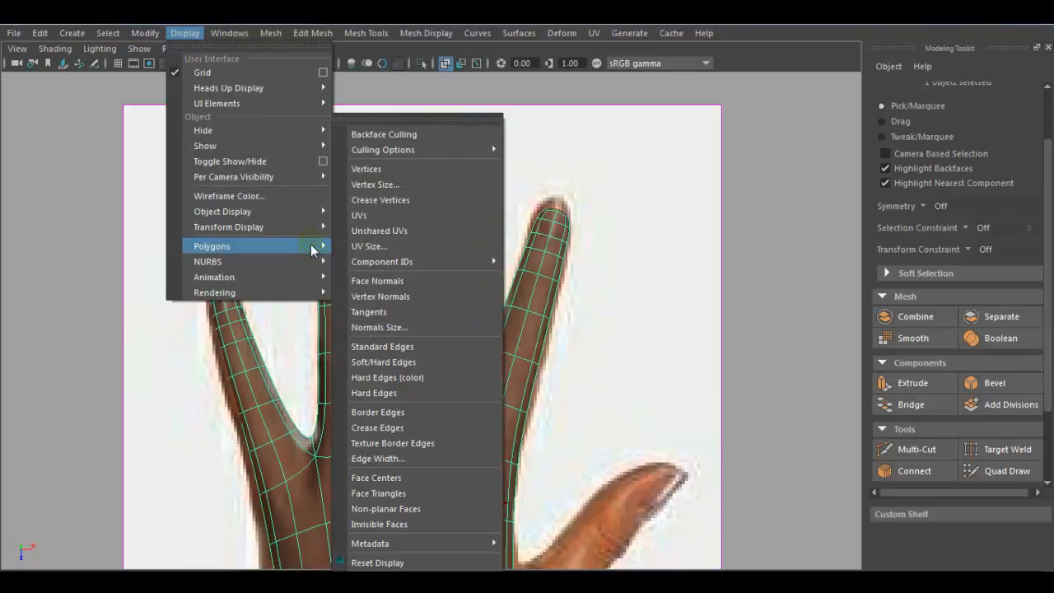
click(412, 136)
right_click(523, 227)
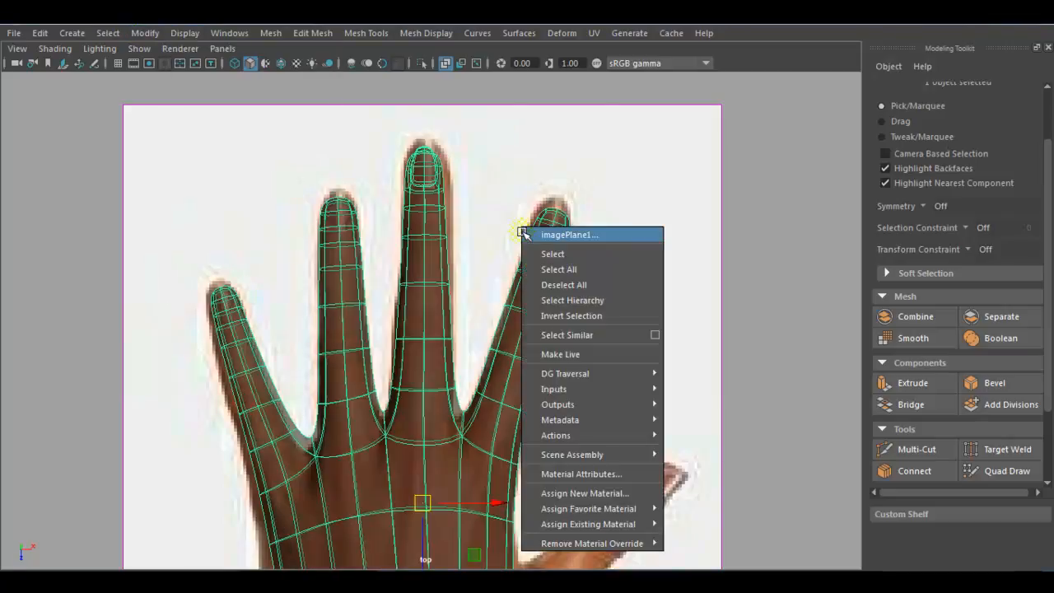
click(526, 232)
right_click(543, 234)
Delete the faces of the index, little and ring fingers, keeping only the middle finger on the hand.
click(440, 279)
right_drag(440, 278, 442, 201)
drag(429, 372, 389, 409)
key(Delete)
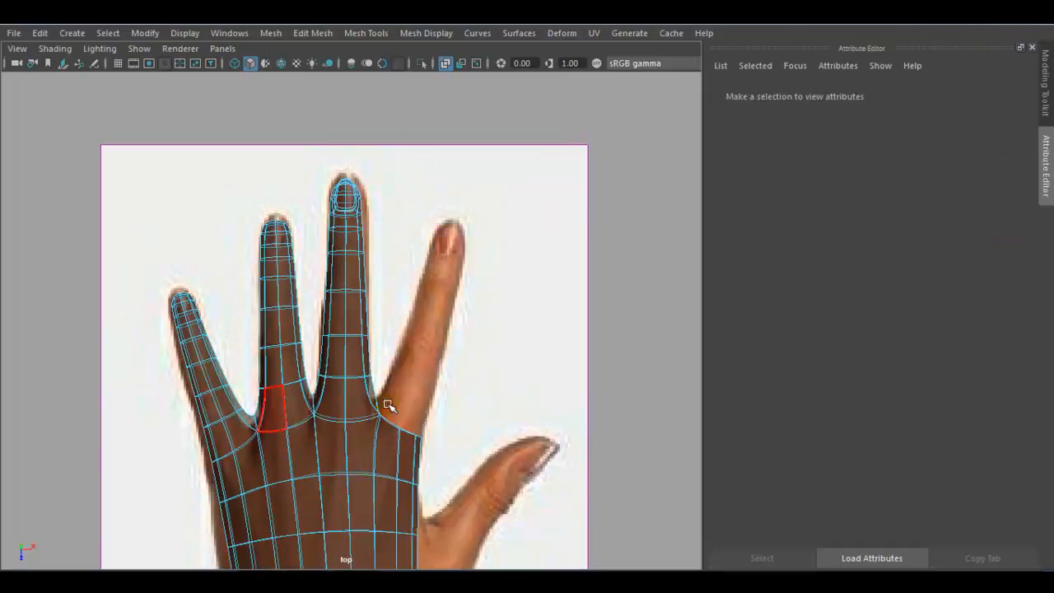
drag(138, 245, 241, 440)
key(Delete)
drag(222, 385, 306, 407)
key(Delete)
Multi-Cut an edge loop on each side of the middle finger's middle knuckle in the side view, with smooth preview off.
right_click(367, 305)
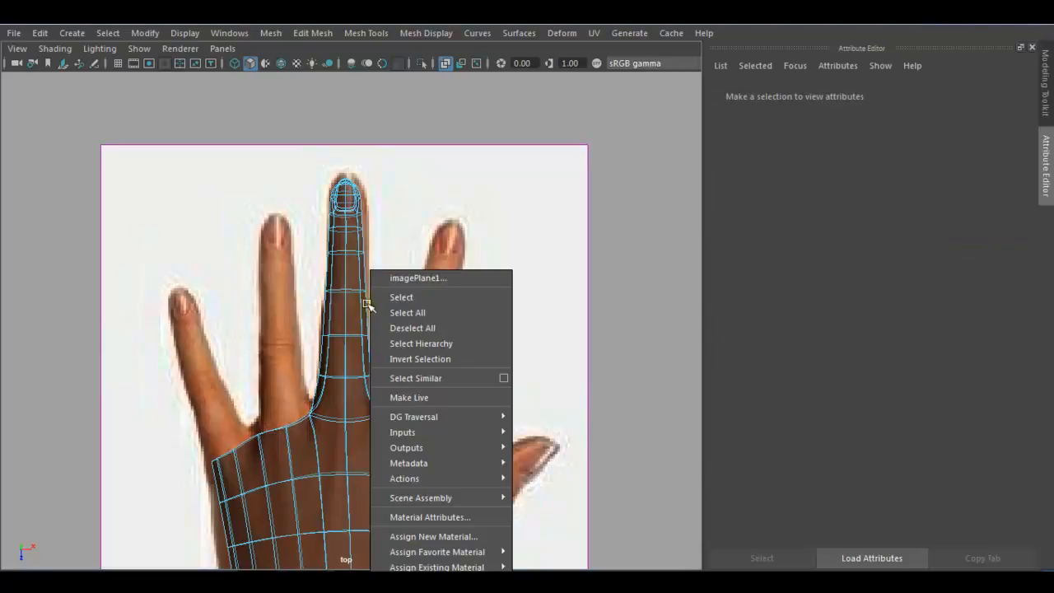
right_drag(340, 294, 414, 134)
click(340, 318)
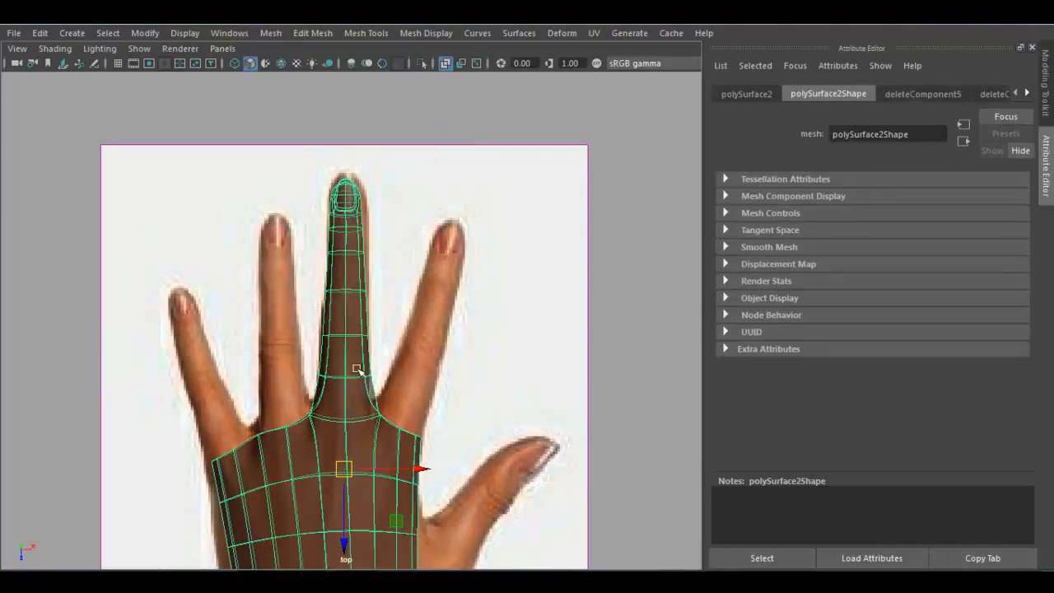
scroll(342, 322, up, 6)
key(space)
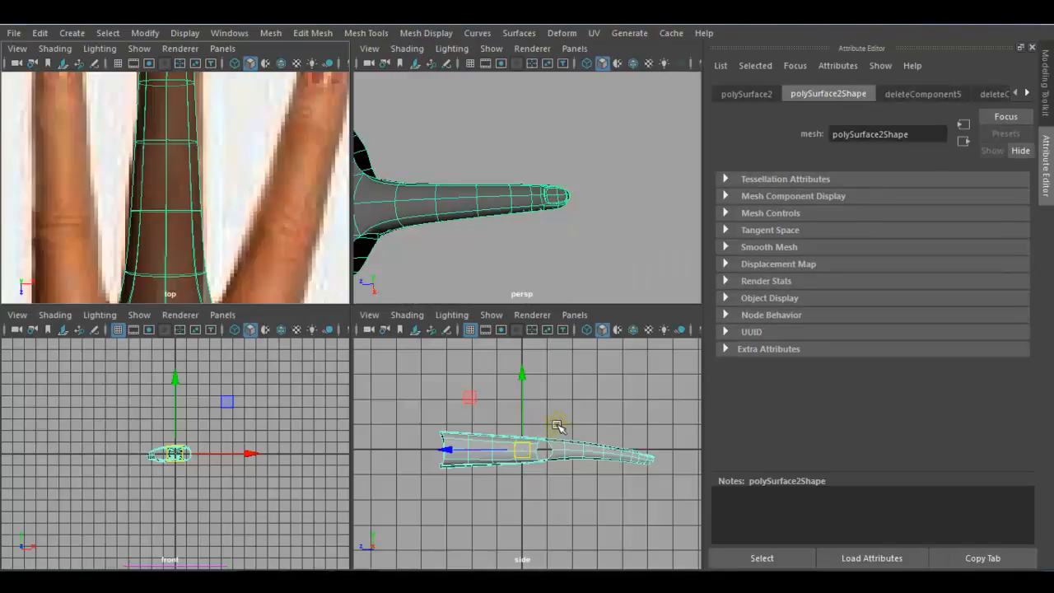
key(space)
scroll(536, 431, up, 5)
alt+middle_drag(458, 370, 250, 380)
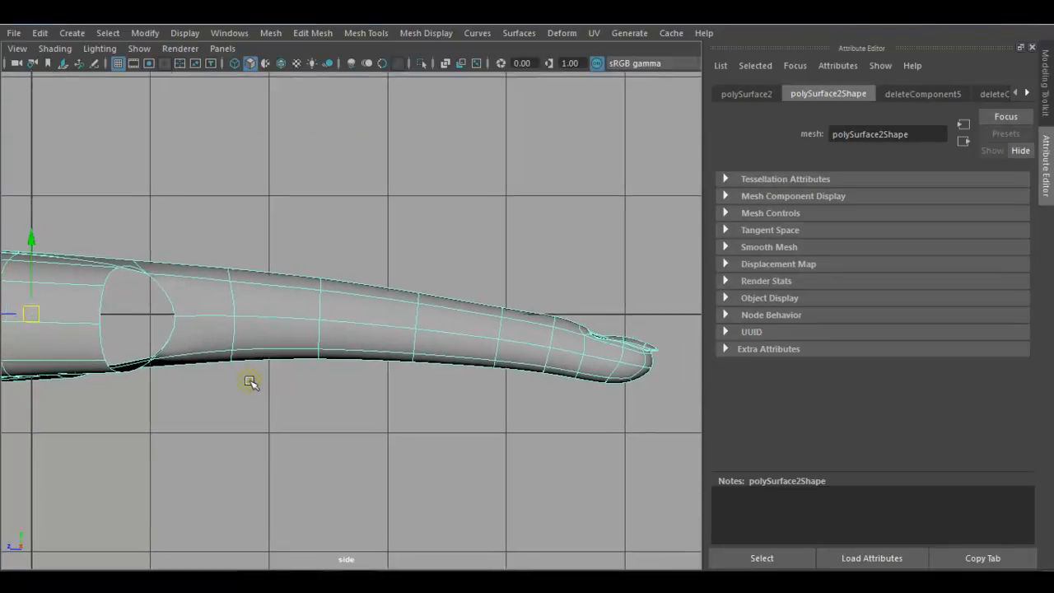
alt+right_drag(249, 379, 391, 349)
alt+middle_drag(312, 366, 333, 371)
alt+right_drag(334, 371, 404, 255)
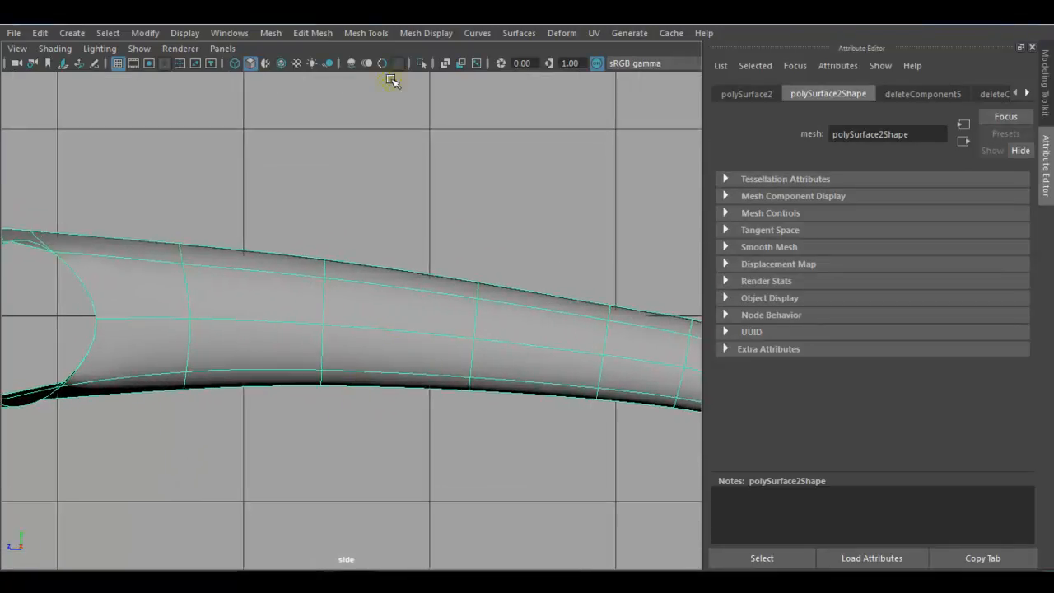
click(322, 34)
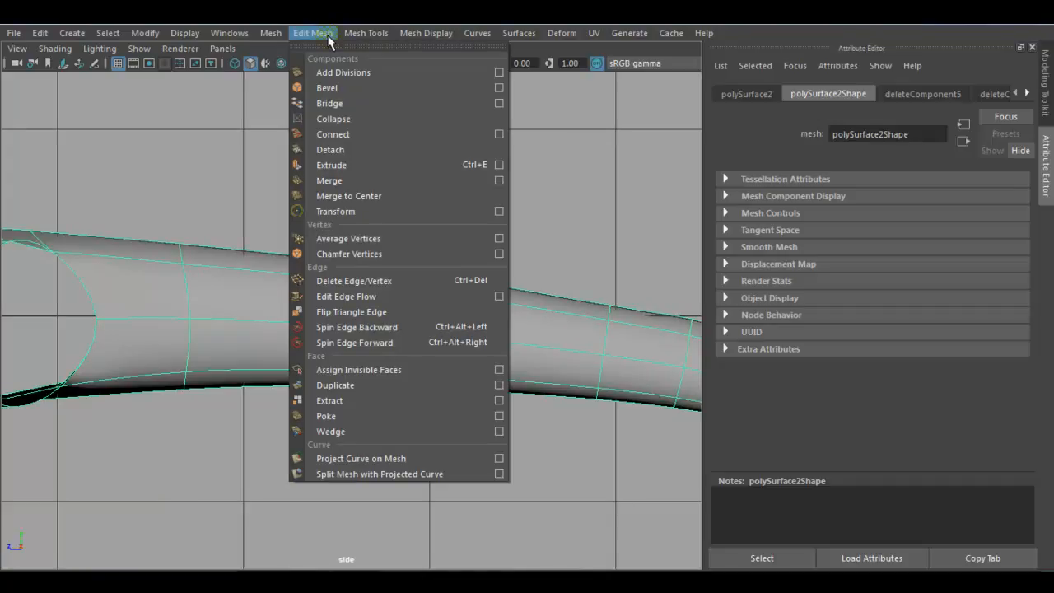
mouse_move(361, 36)
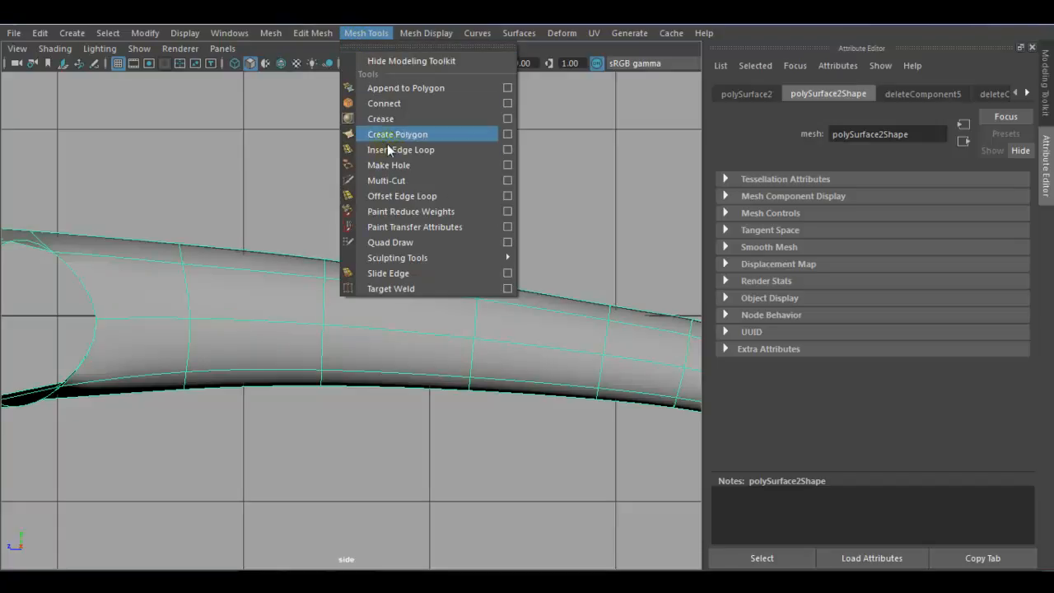
click(409, 181)
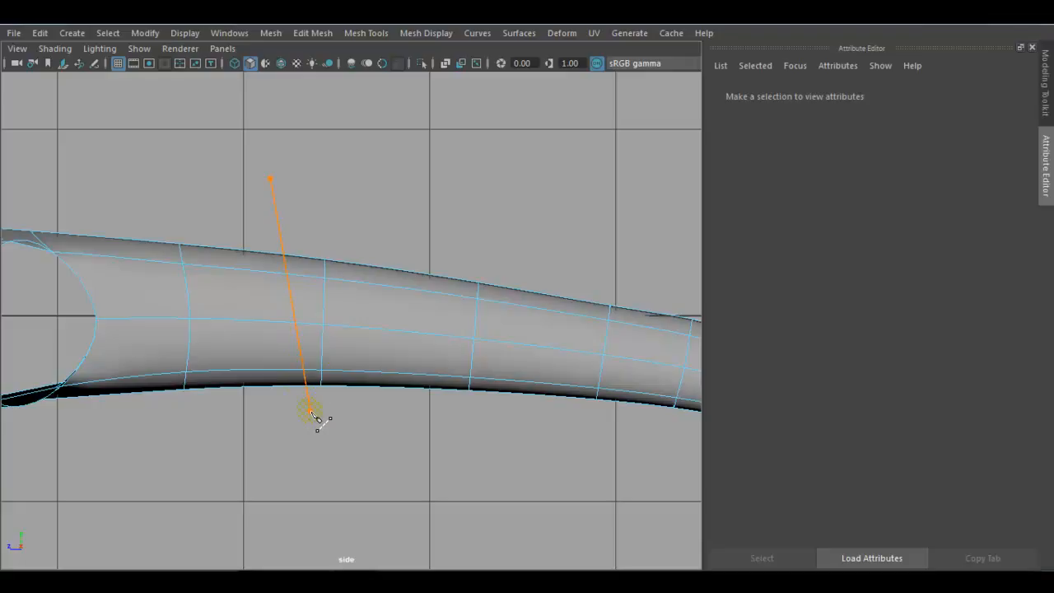
drag(312, 411, 312, 412)
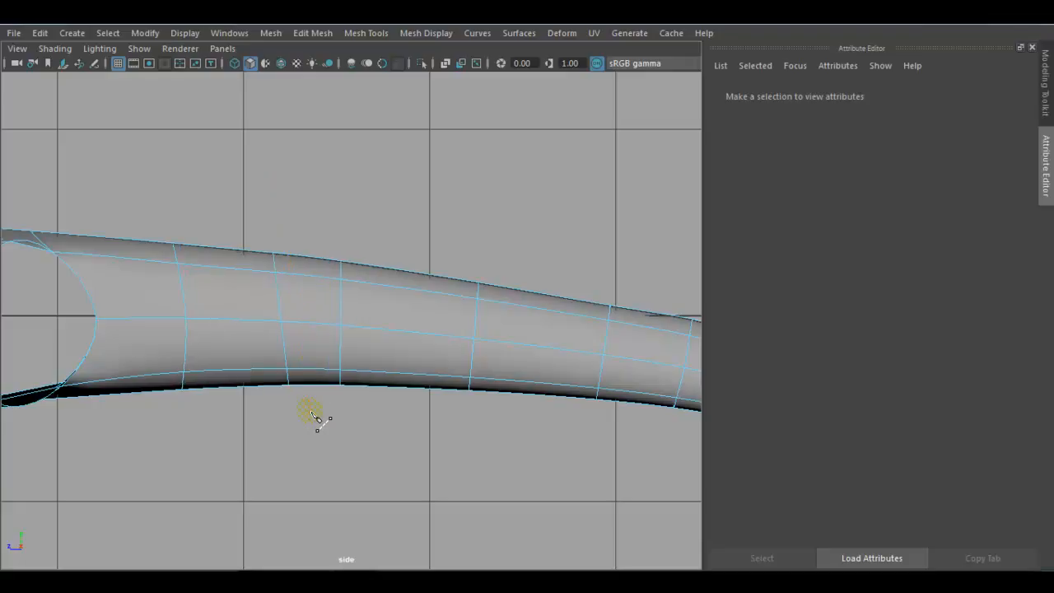
key(1)
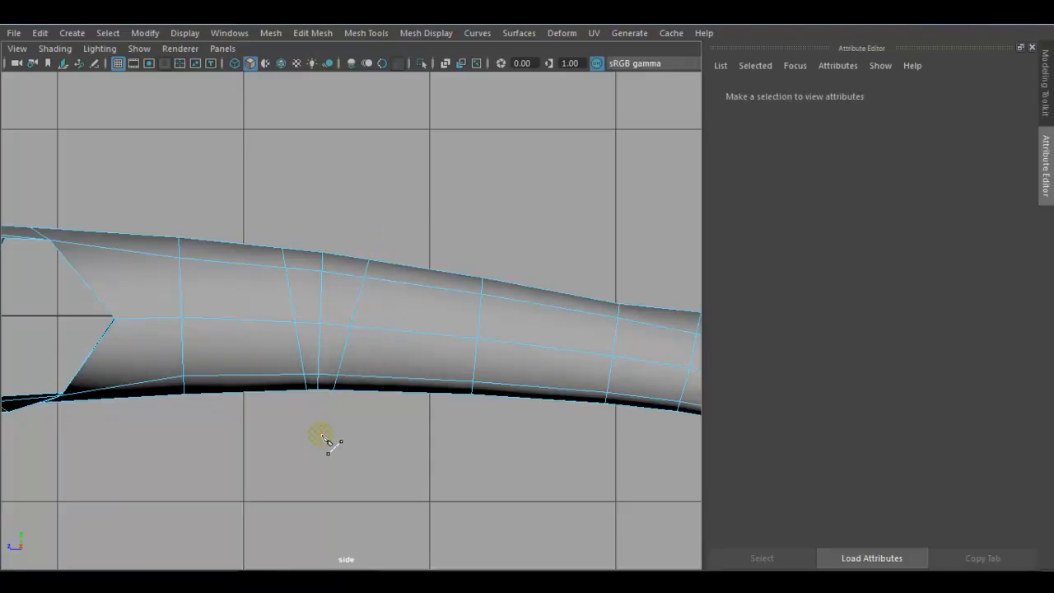
Raise the underside vertices of the middle knuckle's central edge loop to form a crease beneath the joint.
key(space)
key(space)
alt+drag(382, 310, 437, 371)
alt+right_drag(430, 363, 445, 415)
alt+middle_drag(445, 415, 341, 392)
alt+right_drag(341, 392, 383, 412)
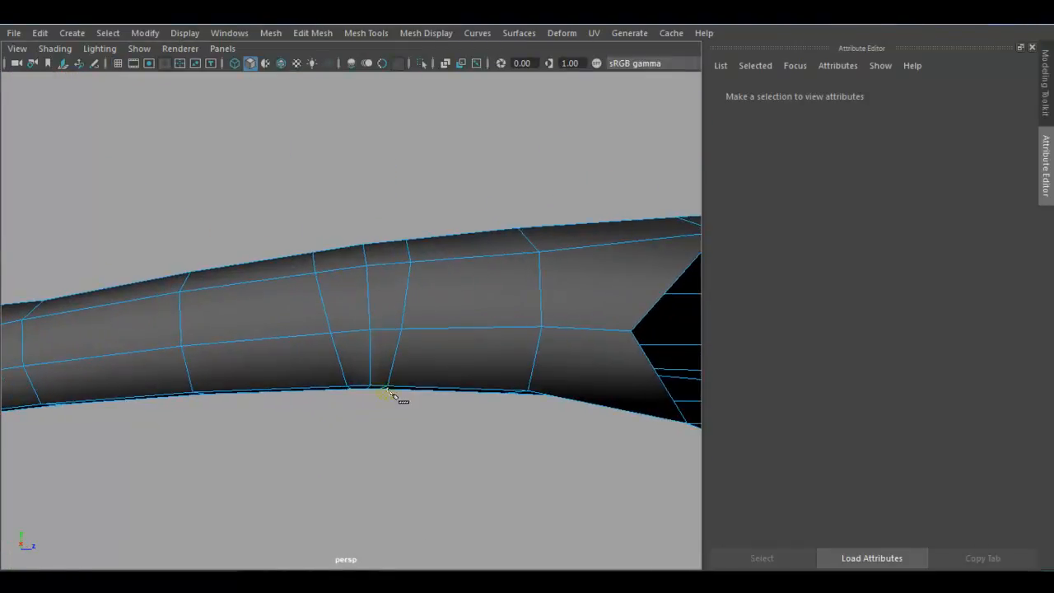
alt+drag(326, 427, 619, 424)
right_drag(454, 298, 341, 137)
alt+drag(372, 267, 350, 305)
click(336, 352)
shift+click(350, 396)
alt+drag(365, 415, 411, 397)
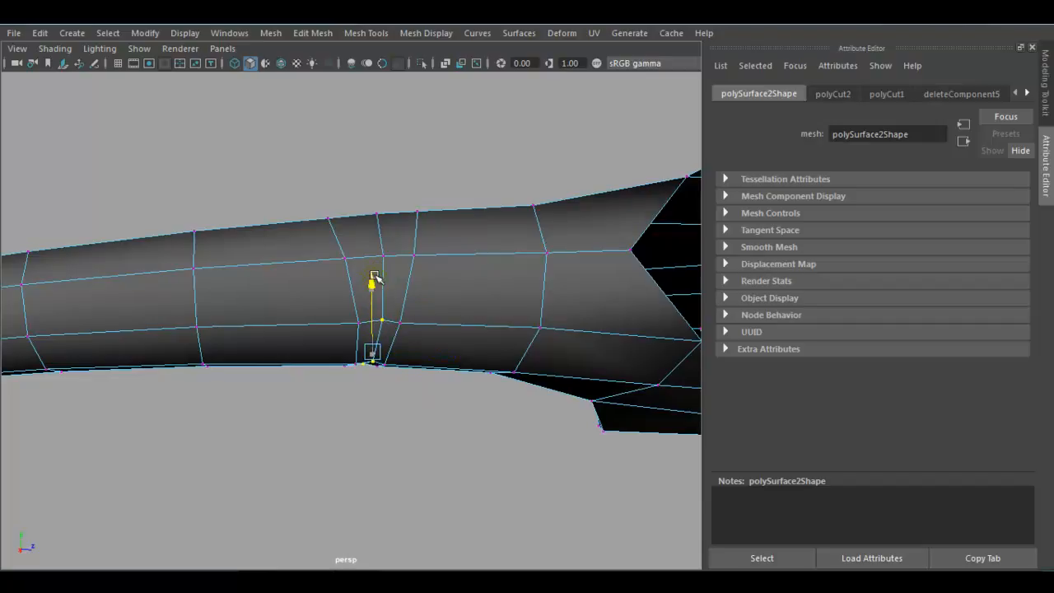
alt+drag(409, 387, 380, 224)
drag(382, 287, 384, 289)
Raise the upper vertices of the middle knuckle's central edge loop to make the joint bulge.
alt+drag(383, 289, 366, 175)
drag(431, 247, 429, 251)
drag(359, 173, 360, 177)
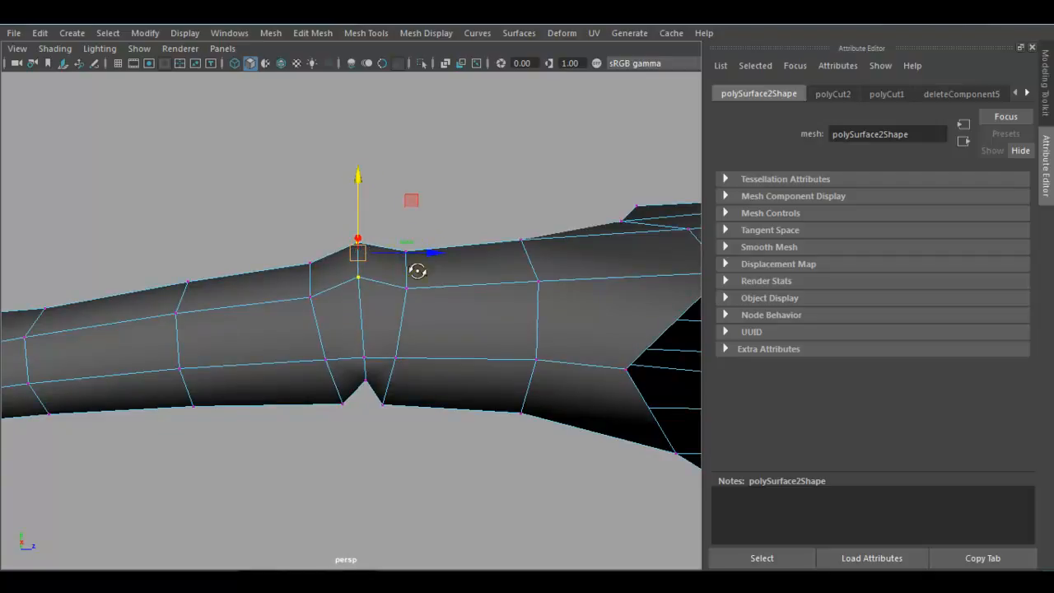
Spread the two top vertices beside the knuckle's central loop apart along the finger's length.
alt+drag(432, 269, 432, 303)
right_drag(431, 303, 512, 130)
click(474, 228)
alt+drag(474, 228, 388, 318)
click(400, 334)
right_drag(401, 335, 290, 265)
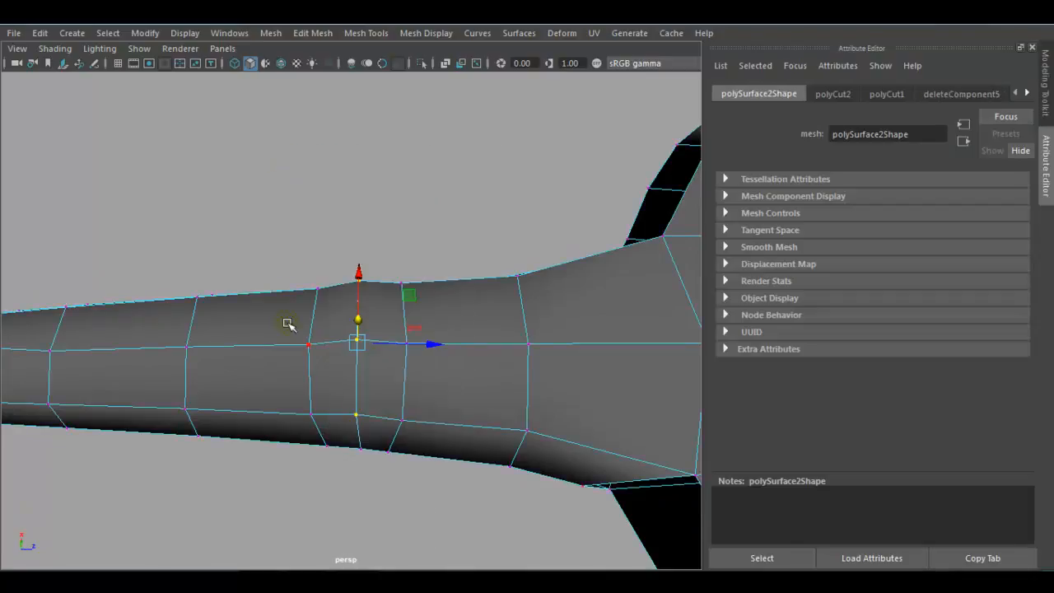
click(306, 348)
drag(393, 353, 365, 349)
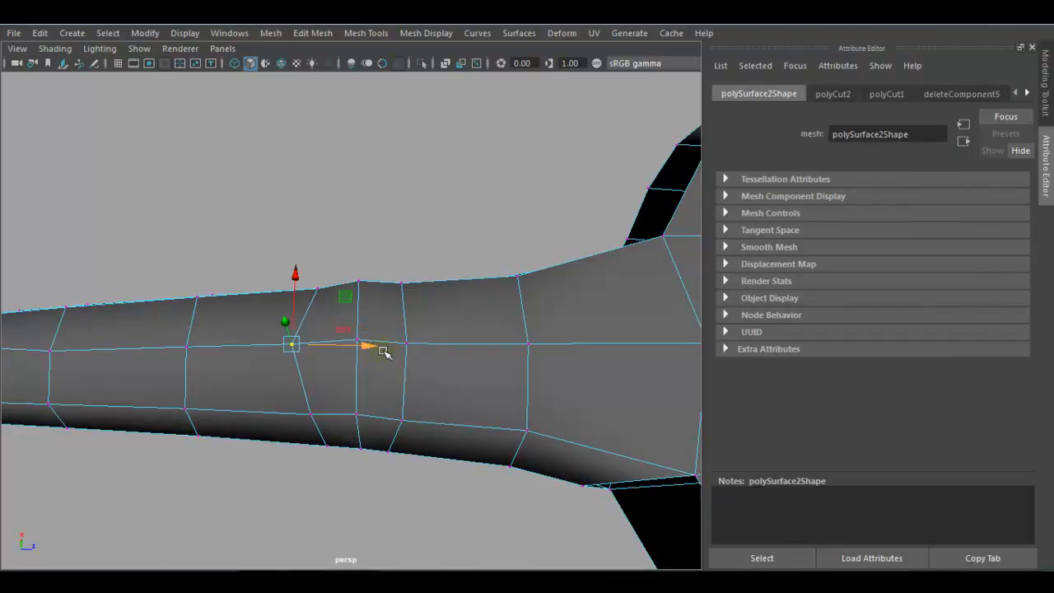
click(407, 344)
drag(465, 345, 482, 345)
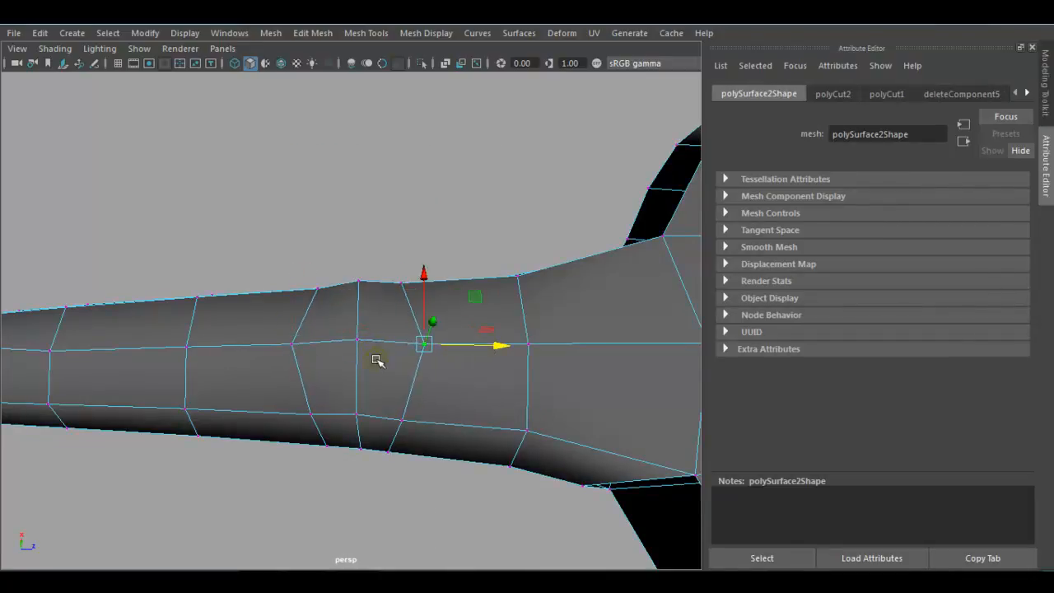
Examine the reshaped knuckle from several angles in smooth preview.
right_click(343, 331)
right_drag(343, 330, 412, 134)
alt+drag(393, 348, 383, 283)
key(3)
click(396, 435)
alt+drag(398, 436, 450, 418)
scroll(406, 353, up, 5)
alt+drag(406, 354, 294, 303)
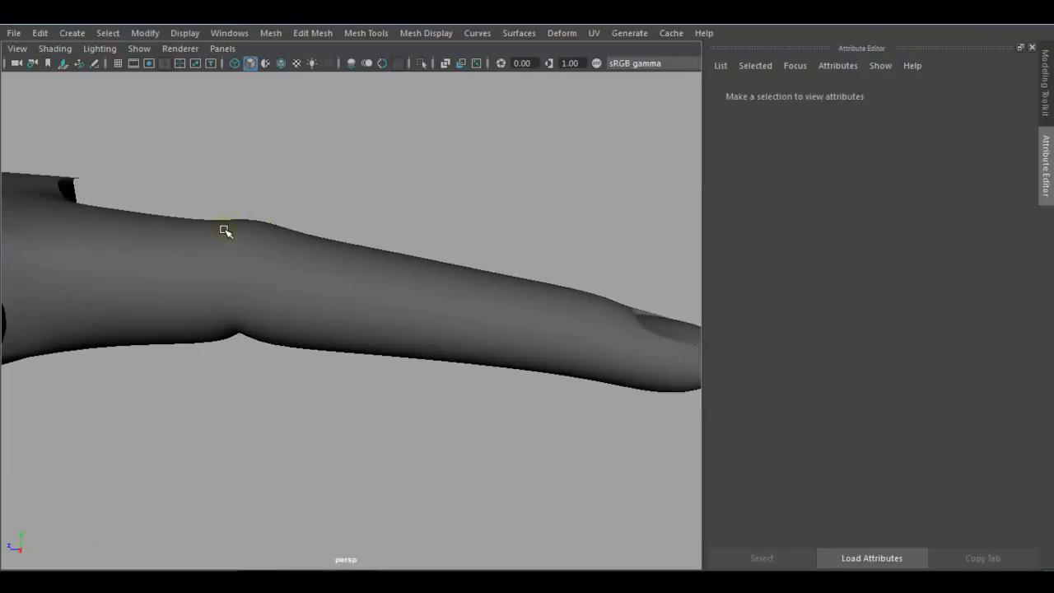
alt+middle_drag(340, 281, 266, 291)
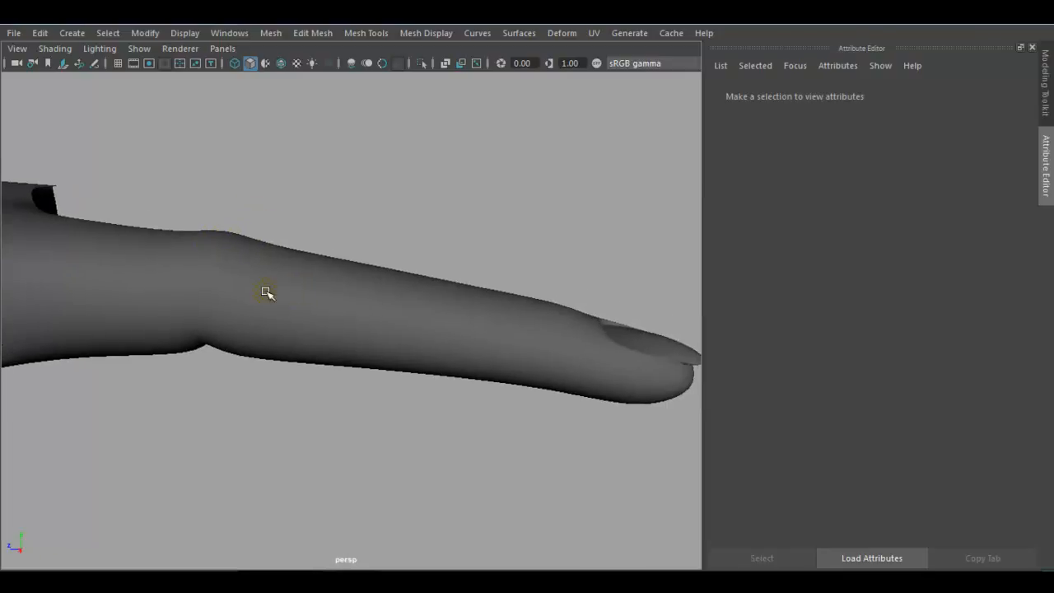
click(212, 286)
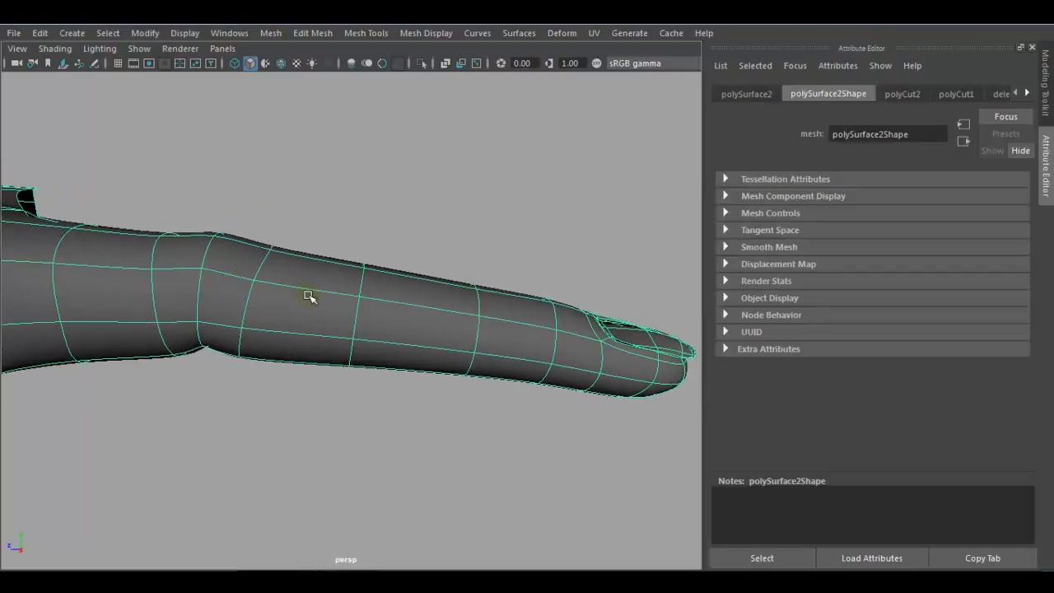
Multi-Cut an edge loop on each side of the joint nearest the fingertip in the side view, with smooth preview off.
alt+drag(387, 305, 454, 313)
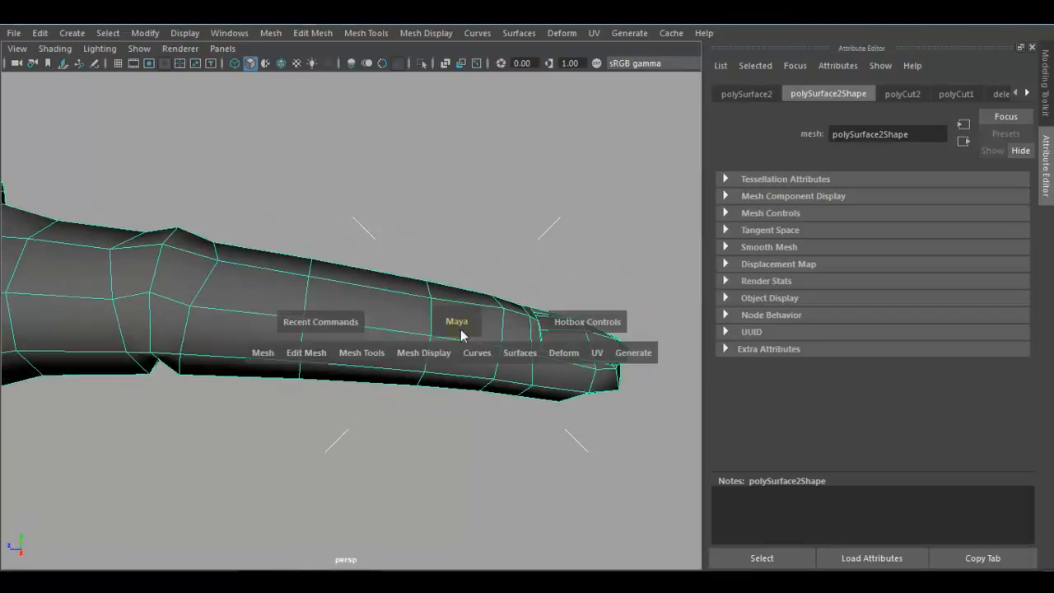
key(space)
key(space)
alt+middle_drag(560, 445, 337, 423)
scroll(363, 267, up, 2)
alt+middle_drag(358, 278, 377, 278)
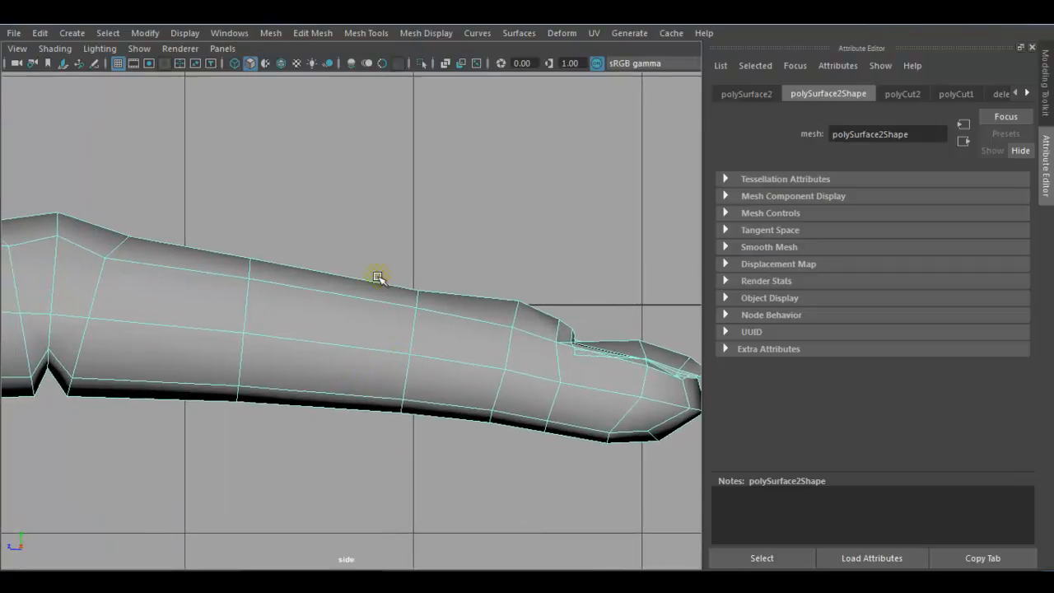
click(366, 33)
click(381, 181)
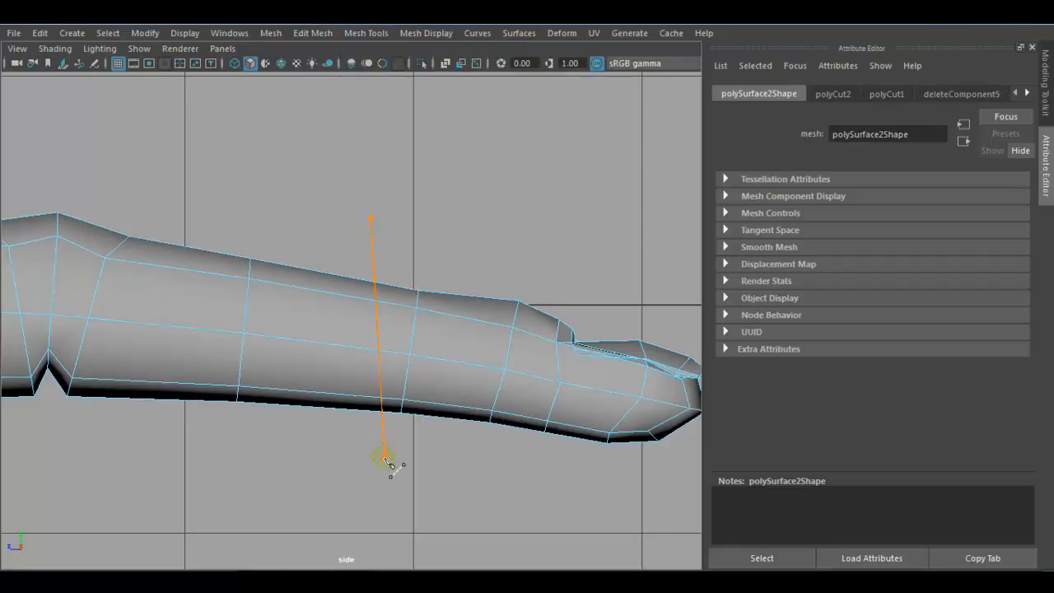
drag(383, 459, 382, 458)
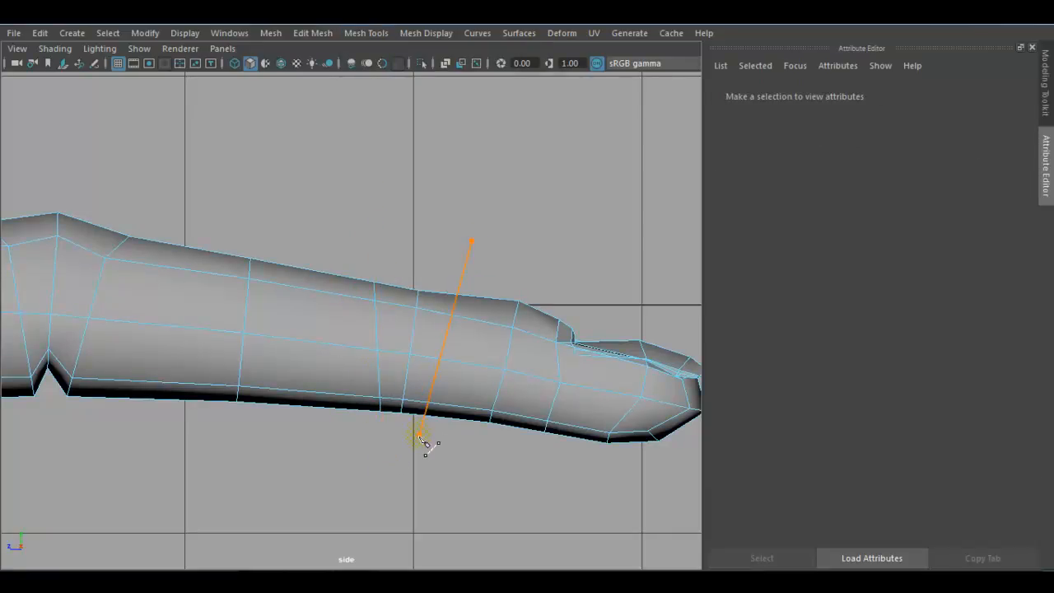
Raise the underside vertices of the fingertip joint's central edge loop to form a crease.
key(space)
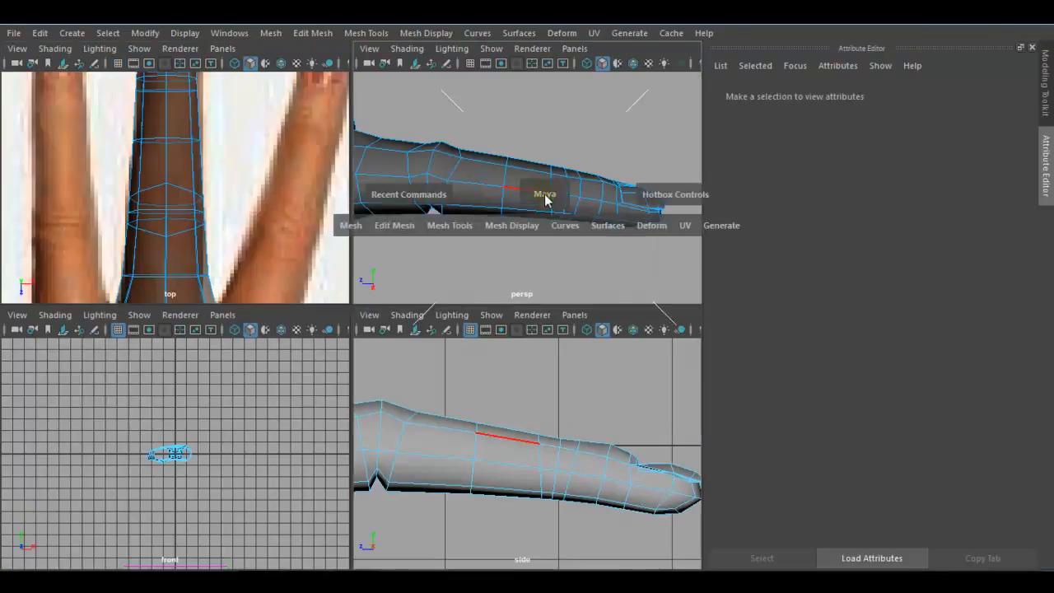
key(space)
alt+drag(341, 285, 433, 283)
key(space)
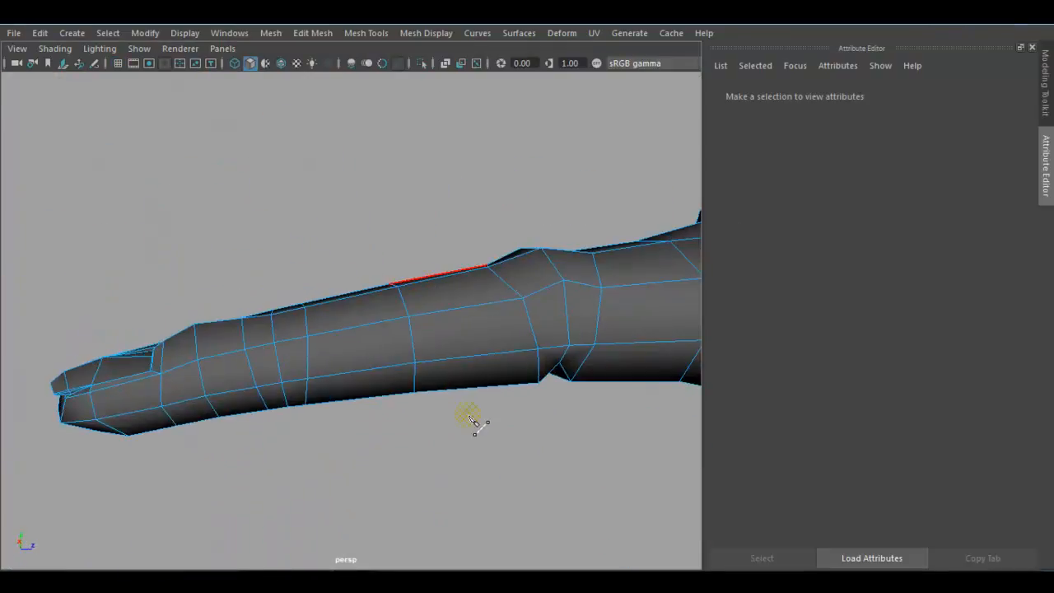
key(space)
alt+middle_drag(467, 419, 433, 381)
right_drag(427, 299, 329, 134)
scroll(381, 346, up, 5)
drag(380, 355, 419, 494)
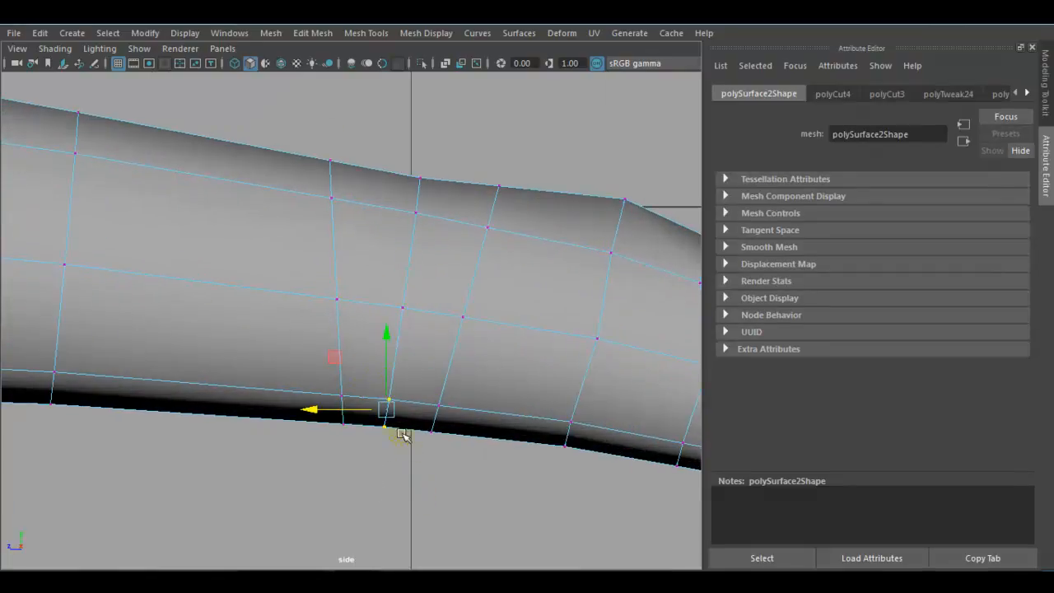
drag(394, 412, 398, 371)
Move the underside vertices on both sides of the fingertip joint's crease inward to narrow it.
drag(276, 360, 349, 438)
drag(343, 399, 352, 409)
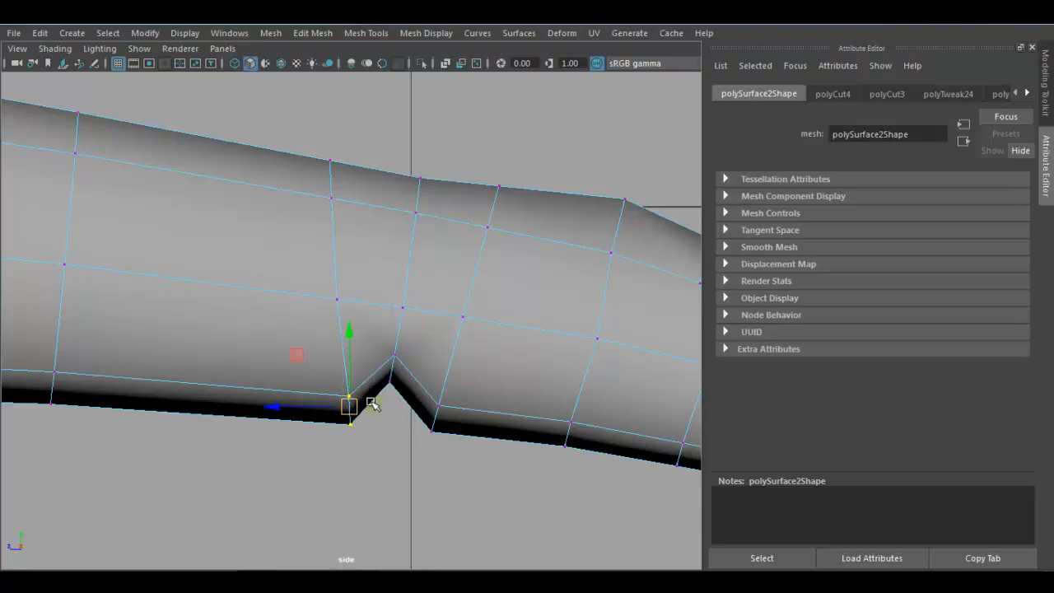
drag(443, 458, 443, 458)
drag(433, 418, 421, 419)
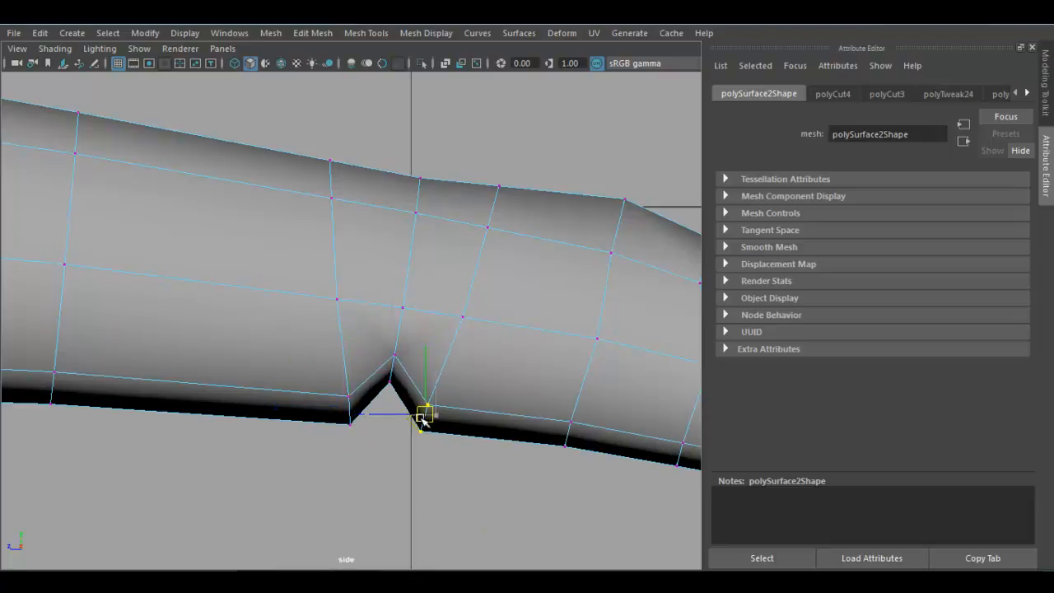
Raise the top vertices of the fingertip joint's central loop and lower those of the loop behind the nail.
drag(410, 201, 424, 209)
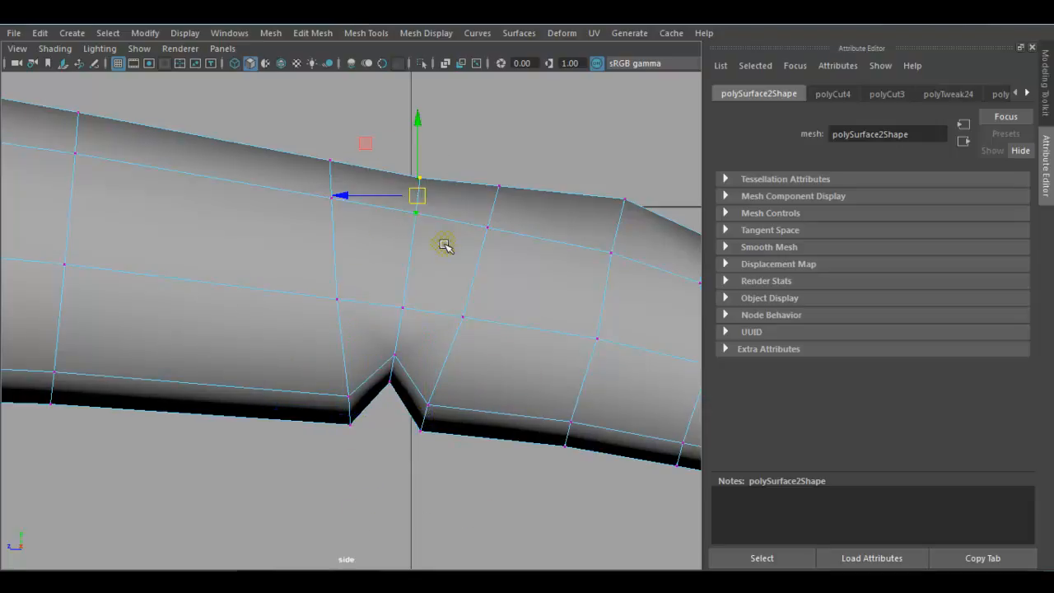
alt+middle_drag(447, 242, 384, 346)
drag(365, 237, 375, 212)
click(575, 303)
drag(575, 302, 579, 326)
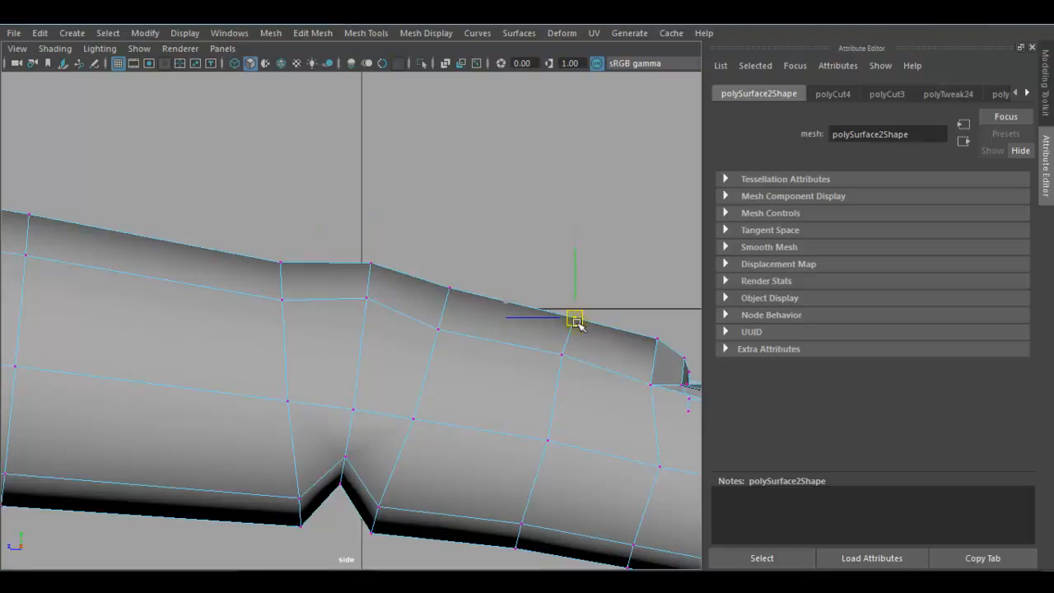
drag(334, 220, 372, 277)
Examine the reshaped middle finger and its joints from several angles in smooth preview in the perspective view.
key(space)
key(space)
right_drag(443, 156, 510, 128)
click(459, 302)
key(3)
click(440, 415)
alt+drag(306, 376, 327, 483)
click(244, 290)
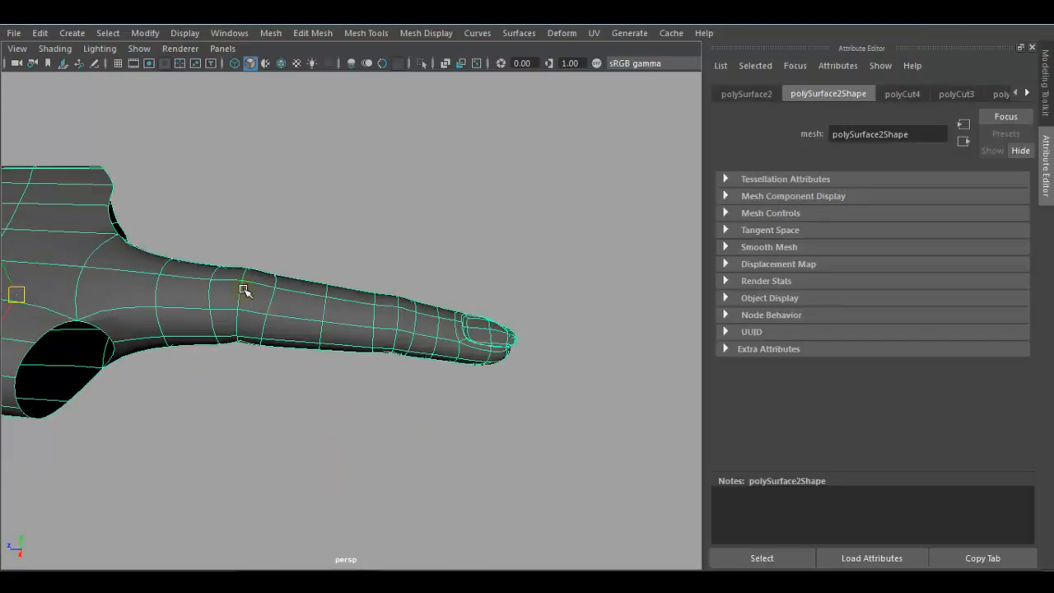
alt+drag(244, 290, 191, 301)
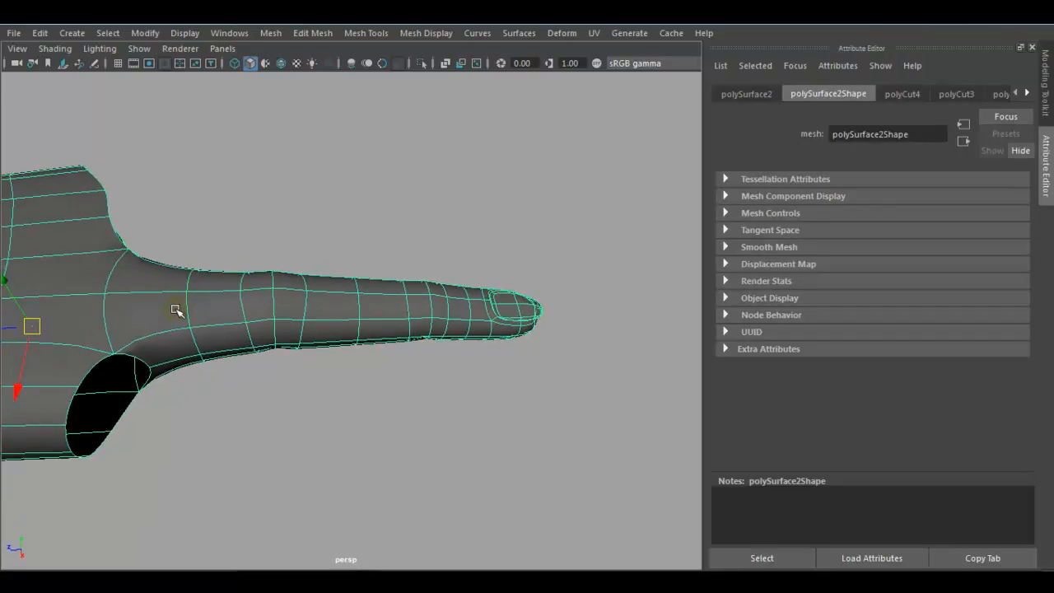
Select all faces of the middle finger and duplicate them.
right_drag(205, 195, 202, 220)
drag(180, 212, 449, 442)
alt+drag(426, 396, 314, 367)
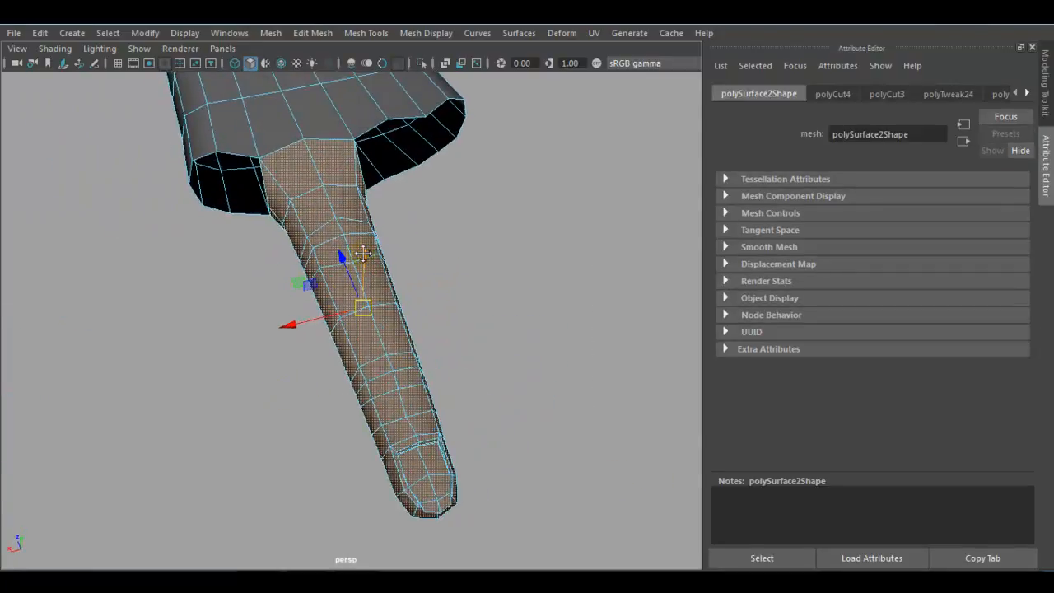
alt+drag(361, 254, 362, 319)
shift+right_drag(356, 286, 350, 504)
Center the duplicated finger's pivot, move it sideways away from the hand, and turn on wireframe on shaded.
right_drag(344, 240, 412, 153)
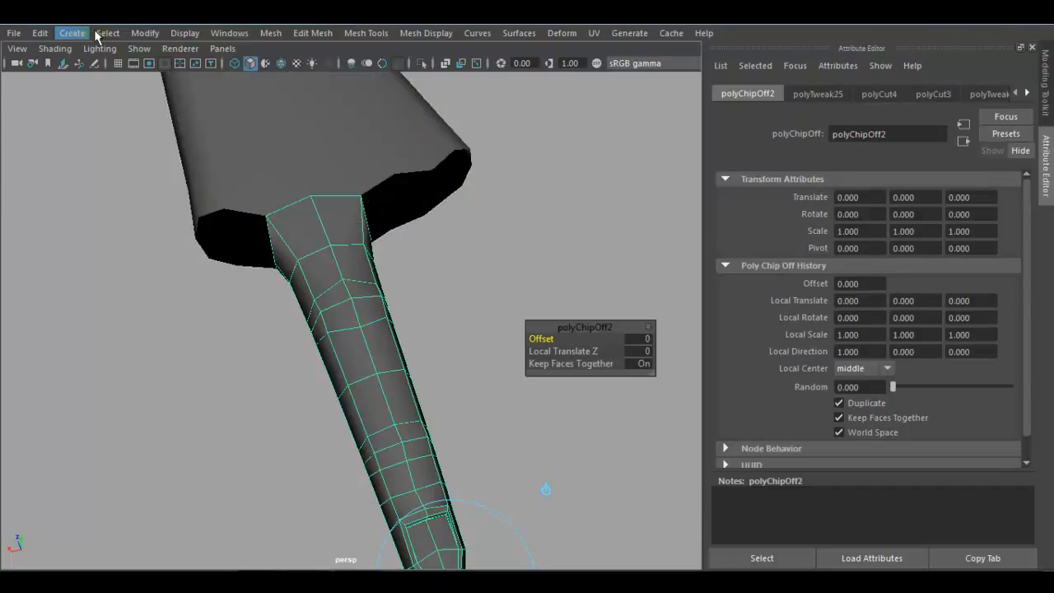
click(145, 33)
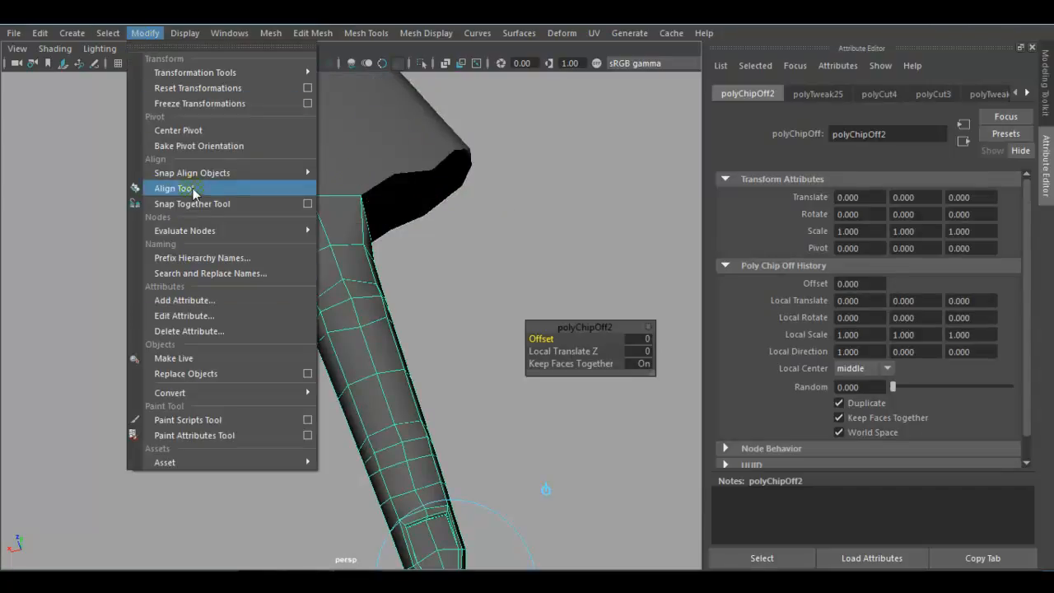
click(206, 129)
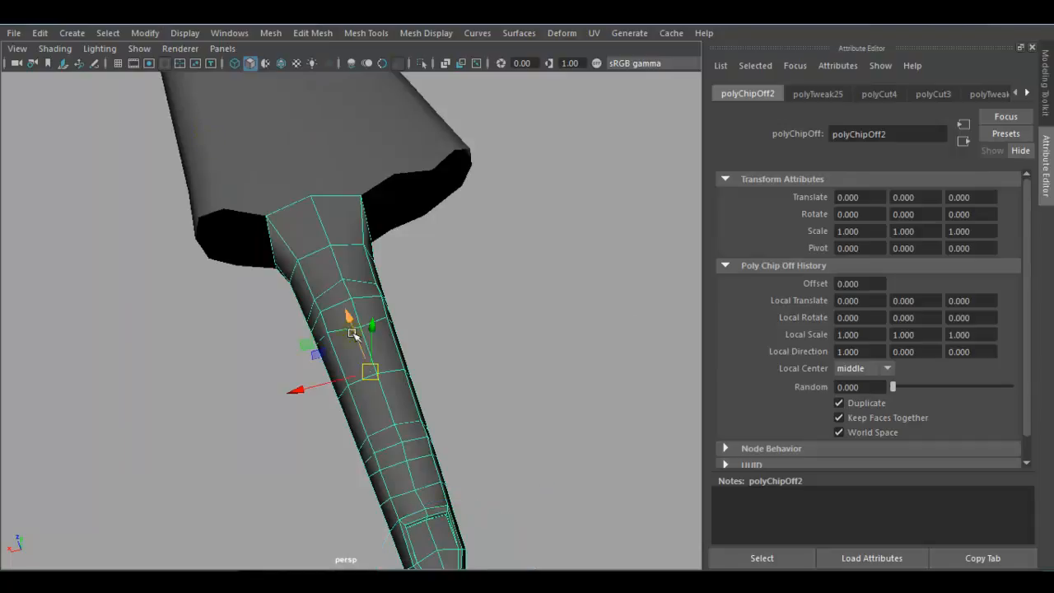
drag(316, 396, 138, 403)
click(281, 65)
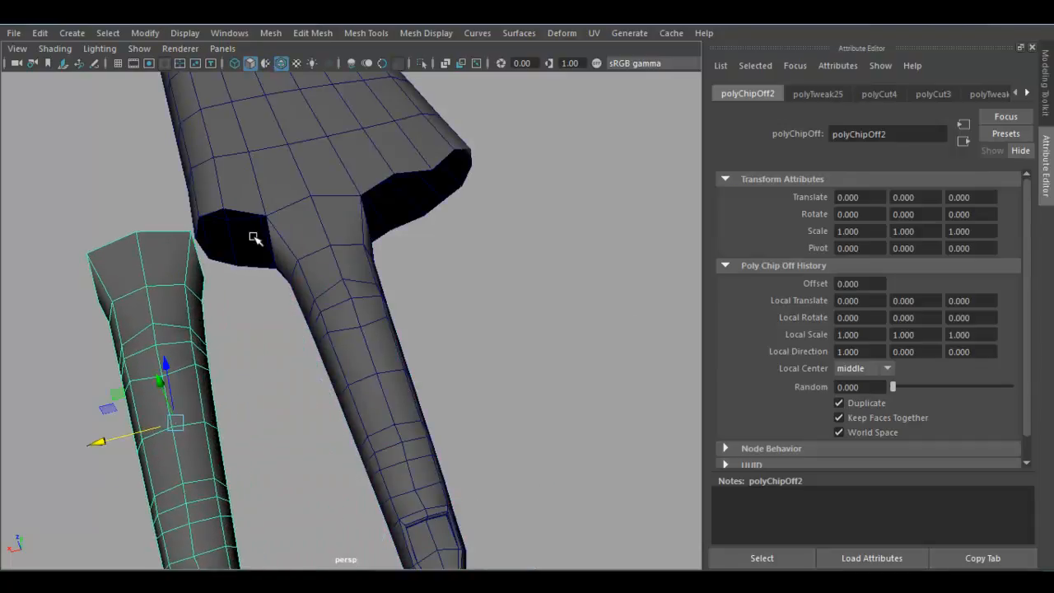
Duplicate the separated finger twice in the top view, spacing the three copies in a row beside the hand.
scroll(255, 231, down, 3)
key(space)
key(space)
scroll(332, 263, down, 5)
alt+middle_drag(440, 341, 412, 328)
scroll(412, 328, up, 2)
right_drag(412, 327, 535, 269)
key(ctrl+d)
drag(475, 280, 545, 281)
key(shift+d)
Rotate the copy nearest the hand to the index finger's angle and move it along its object axes over the reference.
click(399, 274)
scroll(313, 197, up, 1)
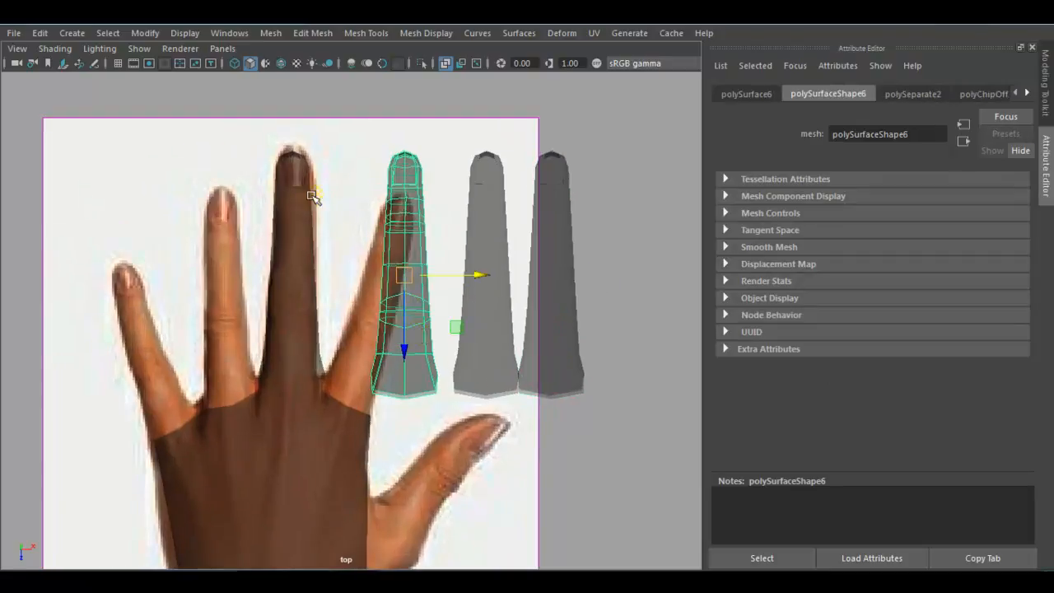
click(281, 64)
key(e)
drag(372, 343, 348, 322)
key(w)
key(d)
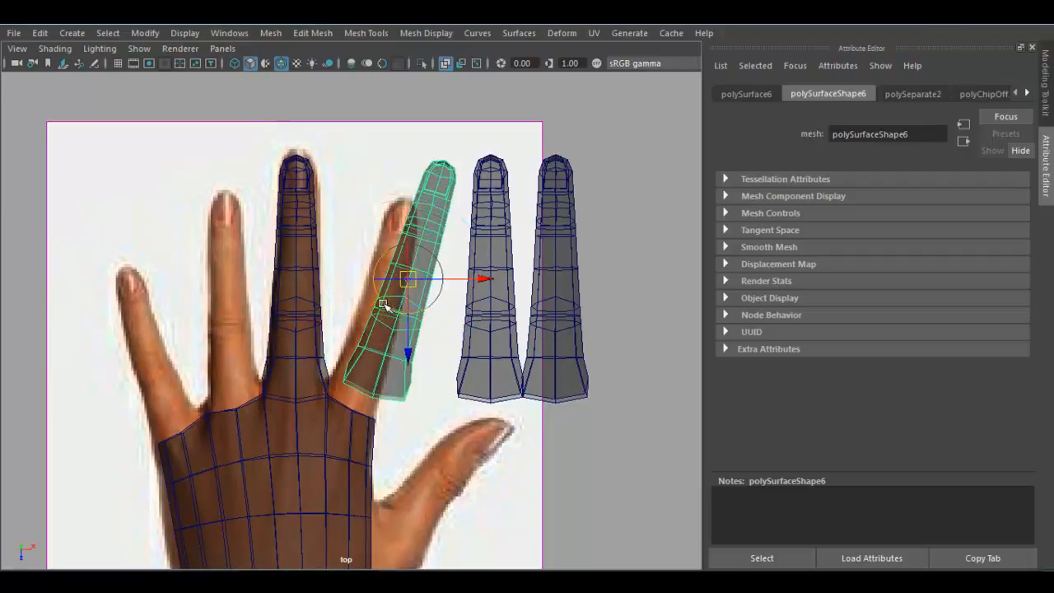
drag(399, 305, 355, 276)
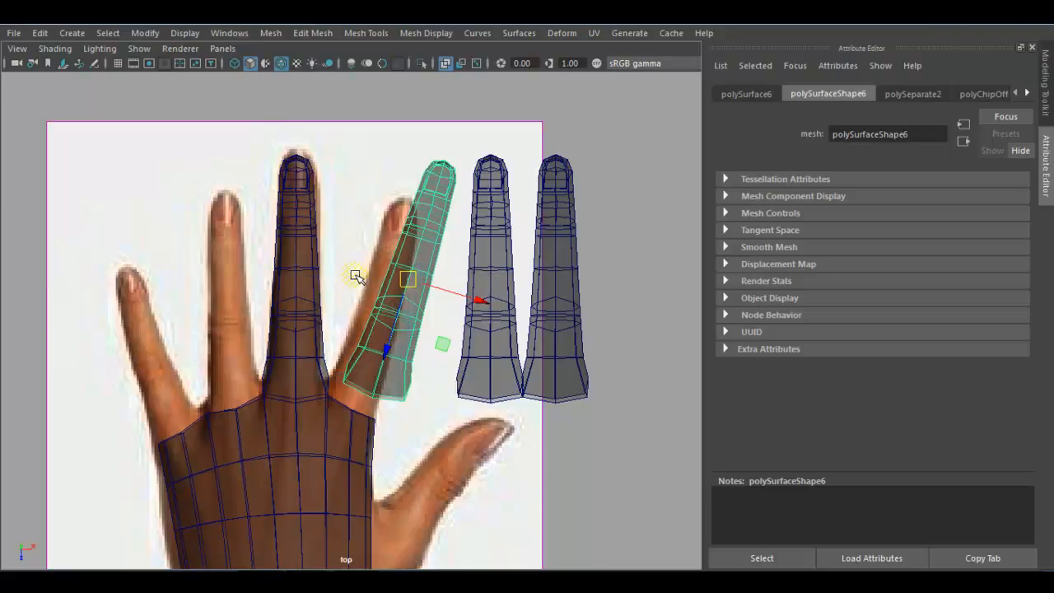
drag(399, 323, 435, 318)
Scale the index finger copy to the reference, then fine-tune its position and rotation.
scroll(404, 327, up, 3)
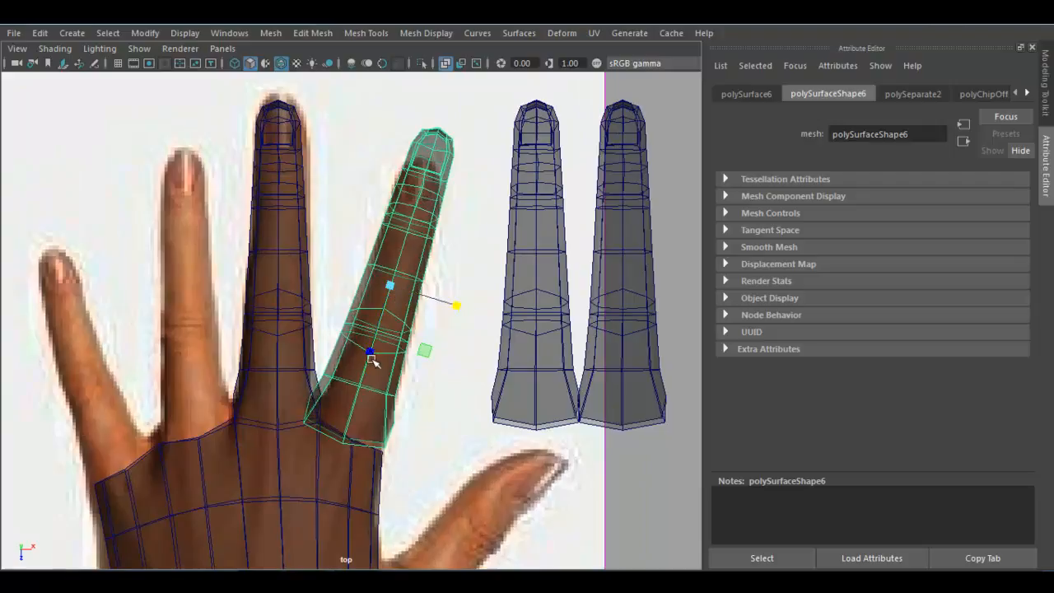
drag(372, 352, 375, 355)
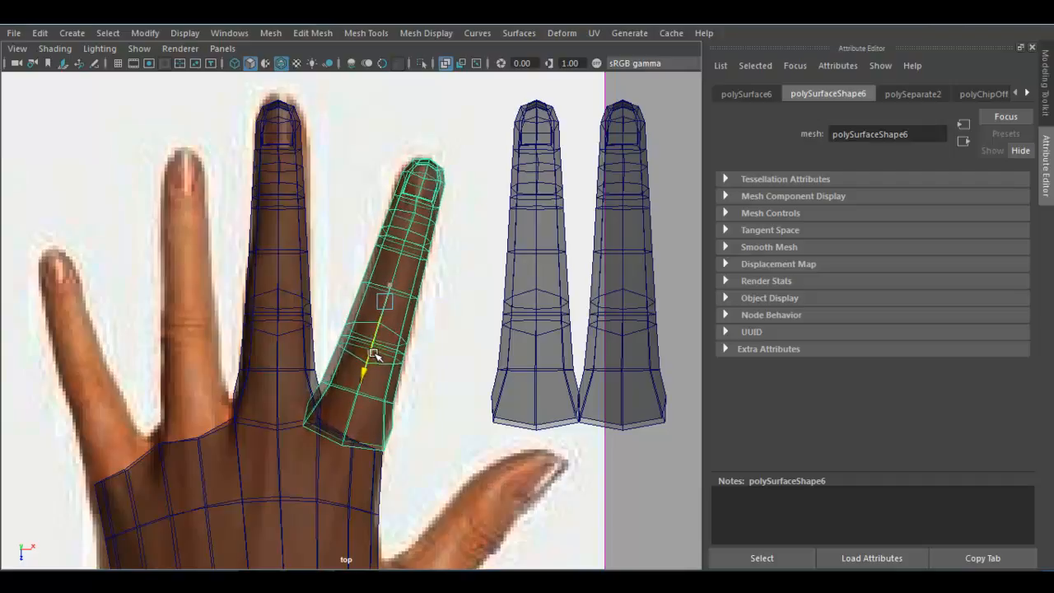
key(e)
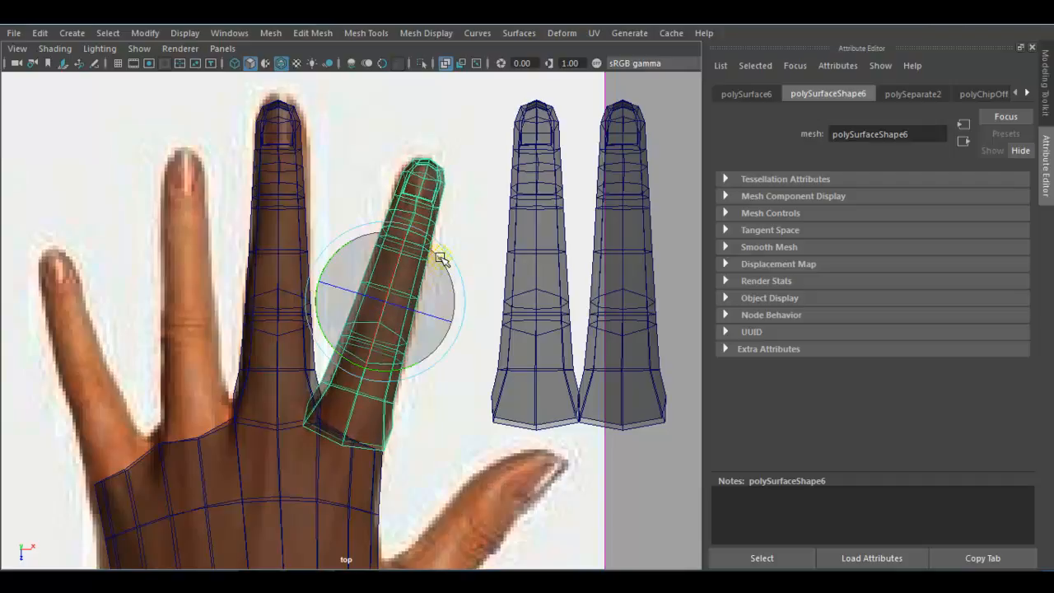
mouse_move(441, 257)
mouse_down()
mouse_move(454, 277)
mouse_move(447, 268)
mouse_up()
key(r)
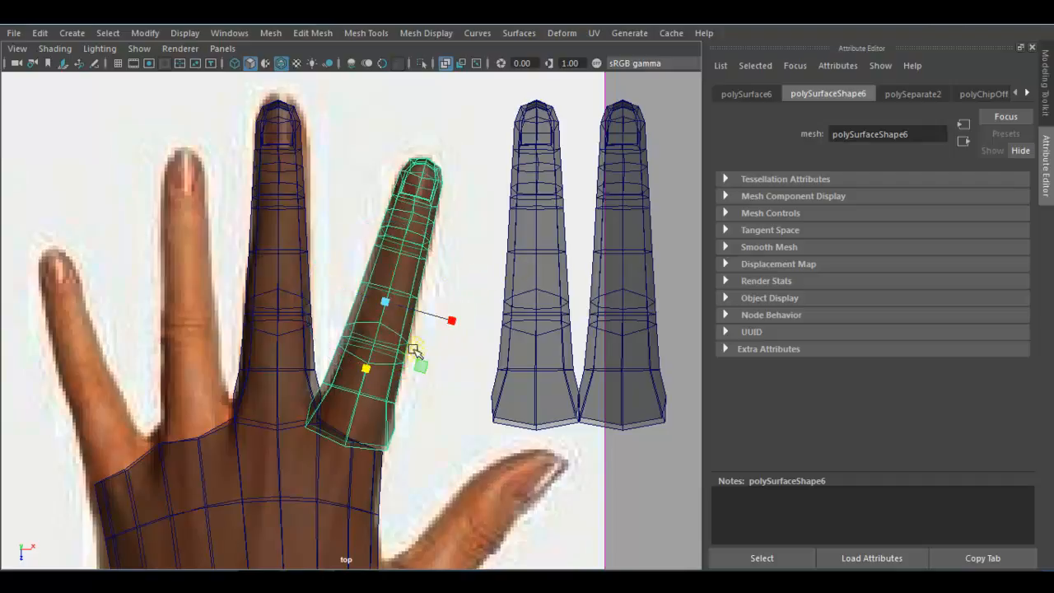
Move the index finger's base vertices to line up with the edge of the palm opening.
right_drag(365, 159, 291, 165)
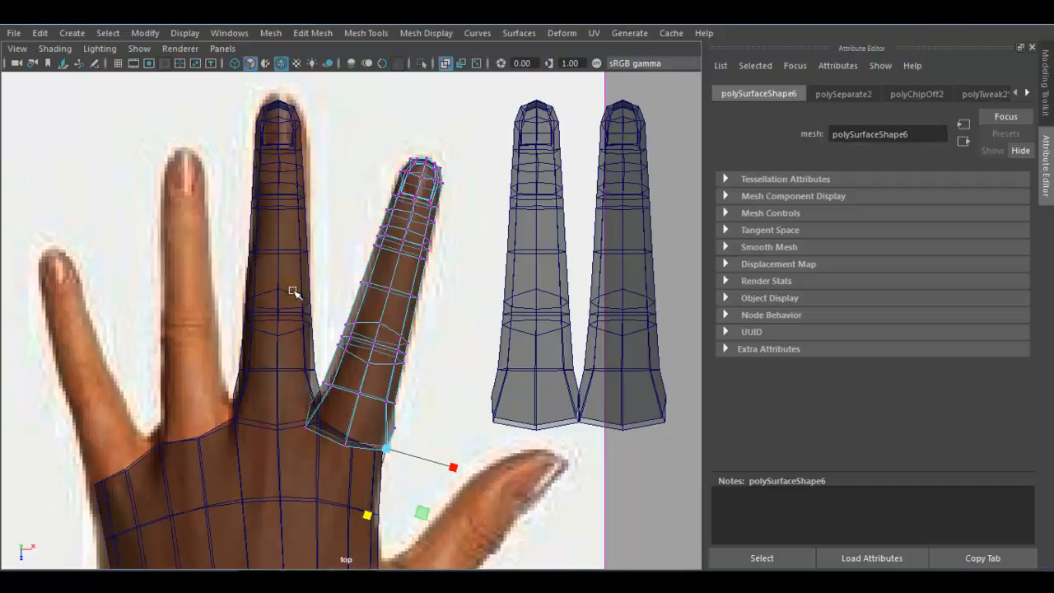
scroll(273, 425, up, 3)
drag(272, 425, 305, 528)
key(w)
drag(284, 470, 296, 464)
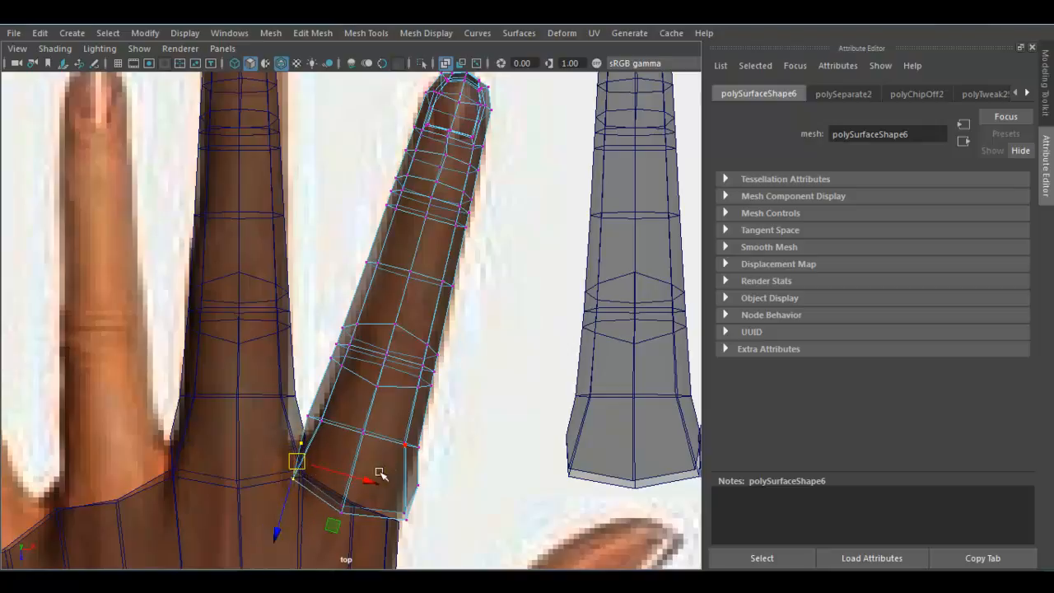
drag(436, 541, 437, 542)
drag(412, 503, 406, 501)
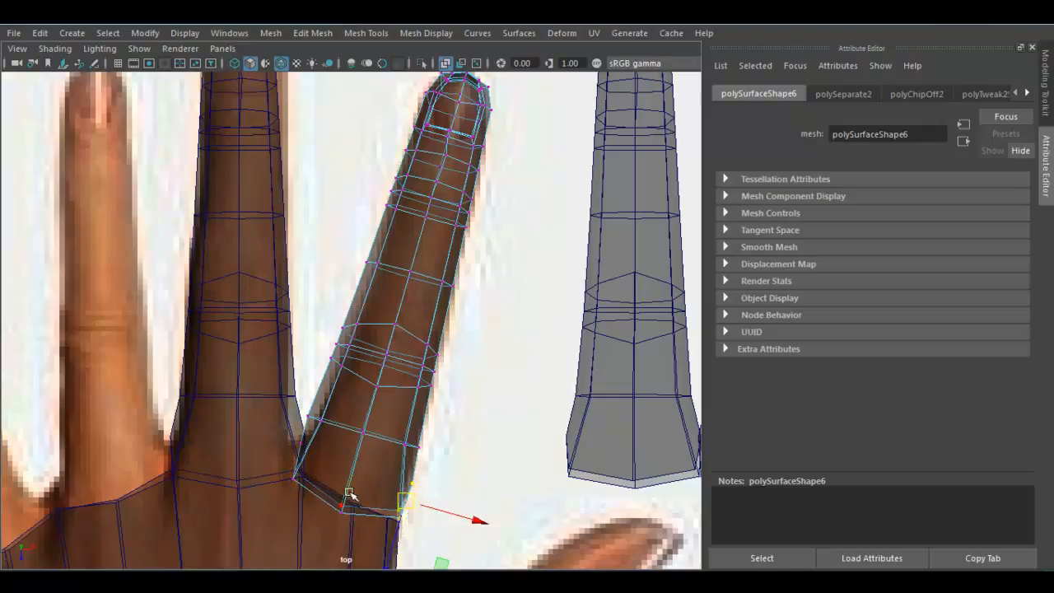
drag(367, 561, 366, 560)
Move the next finger copy across the hand over the reference ring finger.
right_drag(377, 157, 456, 134)
click(607, 216)
scroll(604, 225, down, 7)
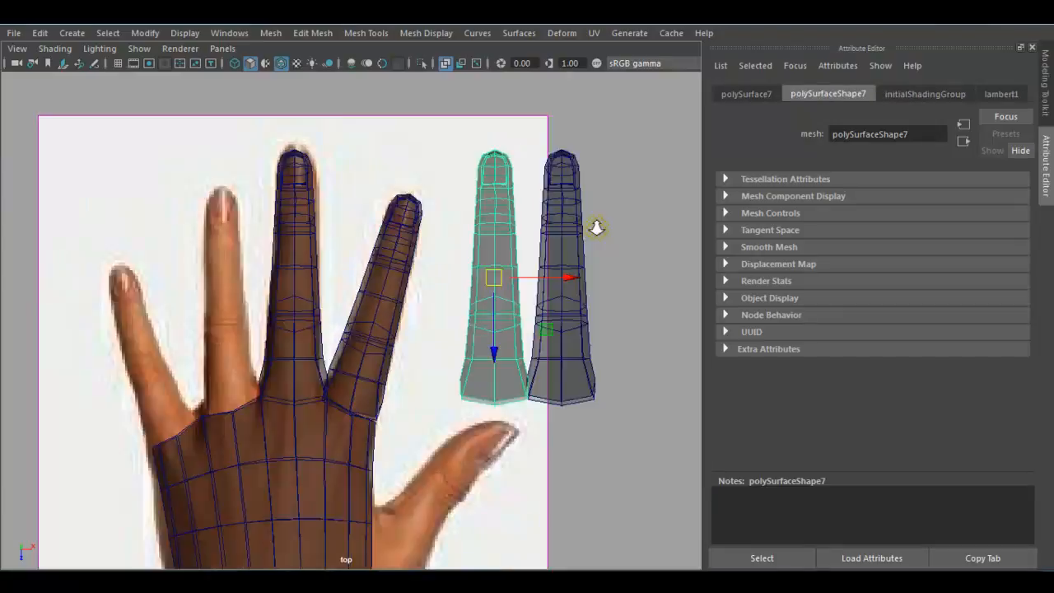
scroll(504, 346, up, 4)
drag(582, 276, 290, 276)
scroll(406, 427, up, 2)
scroll(406, 427, up, 1)
Rotate, shift and shorten the copy to match the reference ring finger.
key(e)
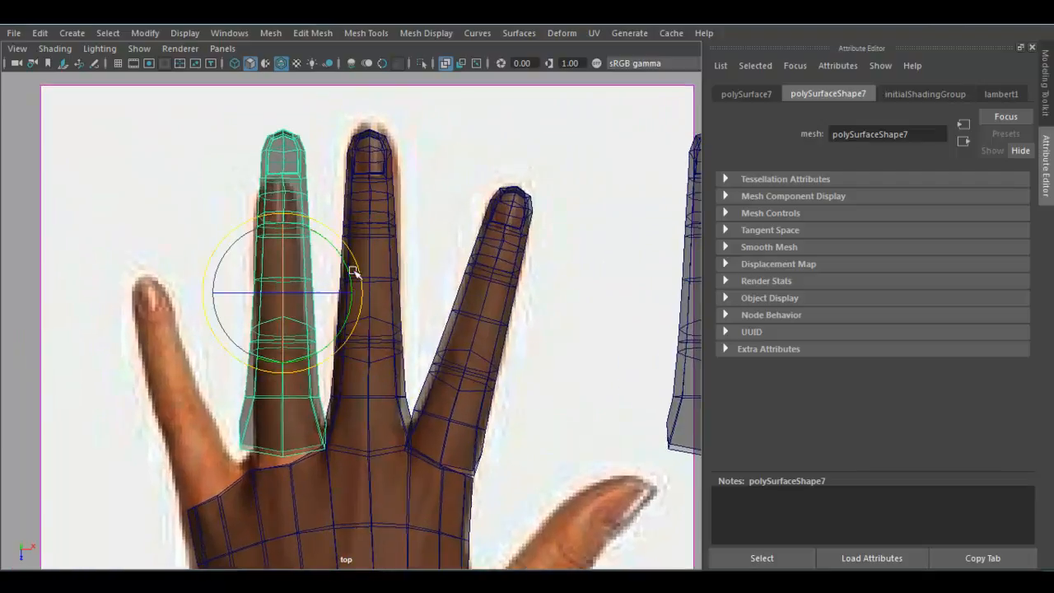
drag(342, 256, 339, 256)
key(w)
drag(345, 294, 291, 271)
key(w)
drag(281, 347, 280, 359)
key(e)
drag(337, 271, 335, 266)
key(r)
drag(283, 373, 284, 365)
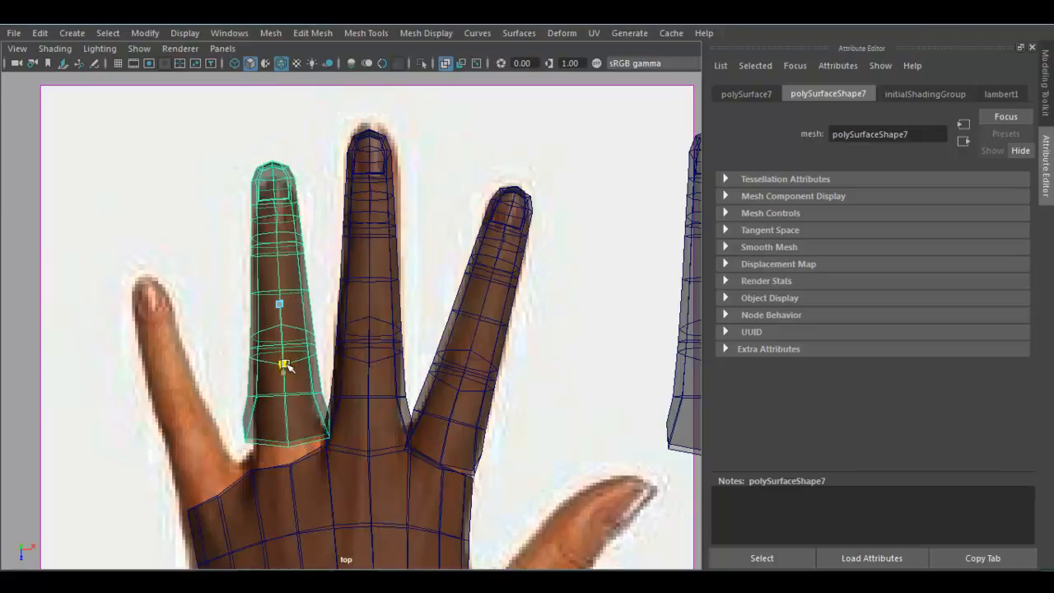
key(w)
drag(286, 354, 283, 371)
Move the ring finger's outer base vertices to meet the edge of the palm opening.
right_drag(284, 276, 211, 157)
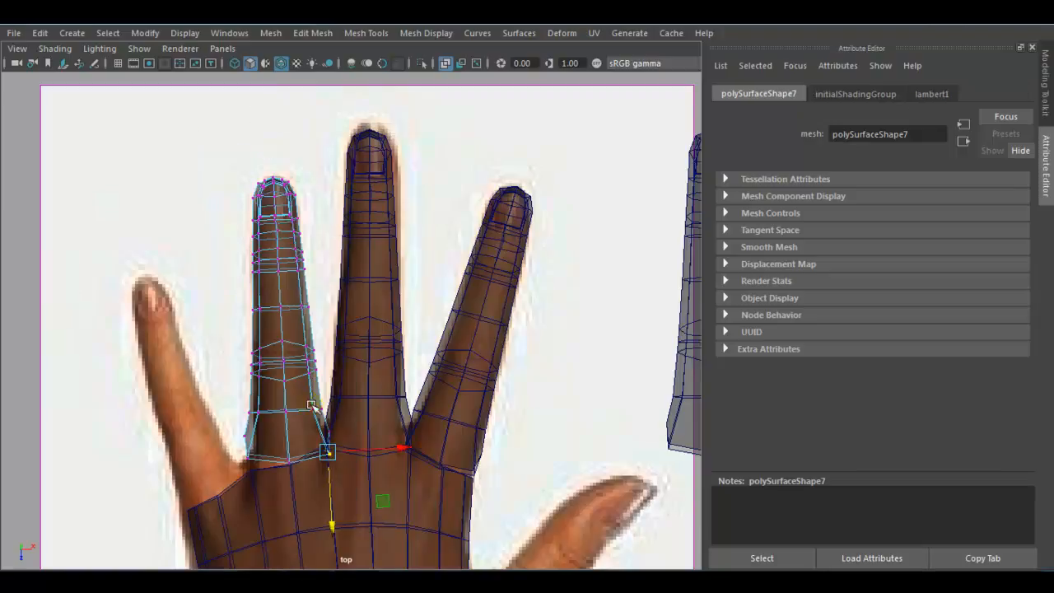
drag(342, 456, 341, 462)
drag(224, 432, 271, 504)
drag(246, 449, 247, 459)
right_drag(276, 277, 350, 191)
Move the last finger copy beside the ring finger and rotate it to the little finger's angle.
scroll(350, 191, down, 3)
drag(595, 324, 329, 306)
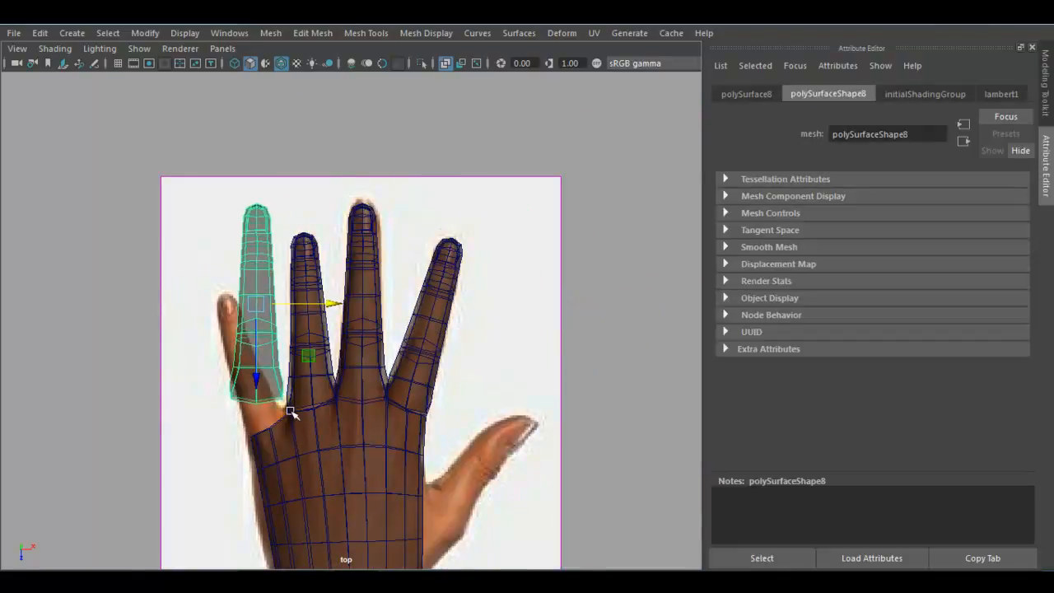
scroll(267, 340, up, 4)
key(e)
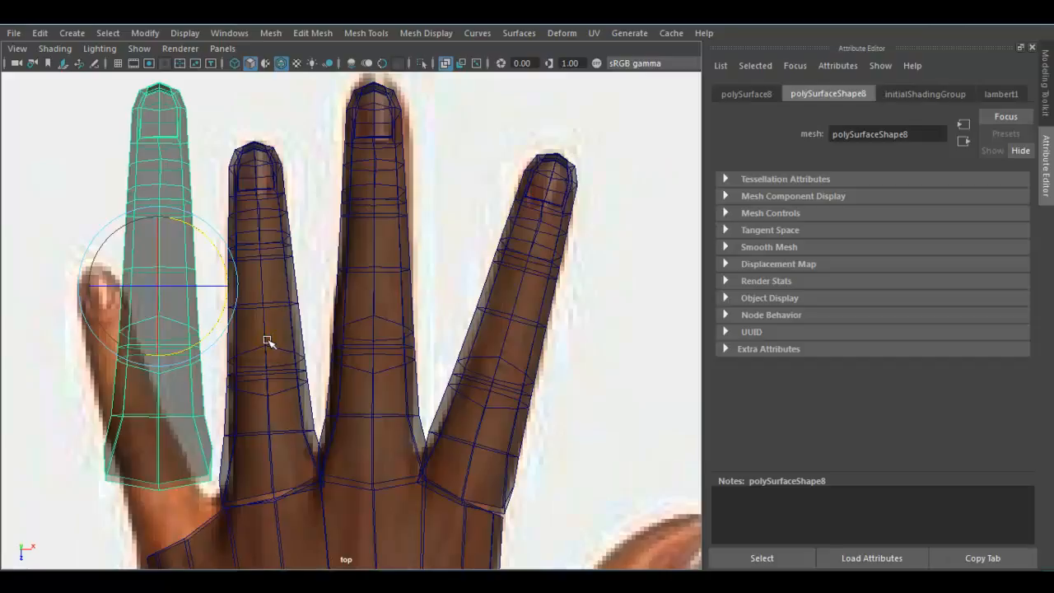
drag(201, 233, 181, 249)
key(w)
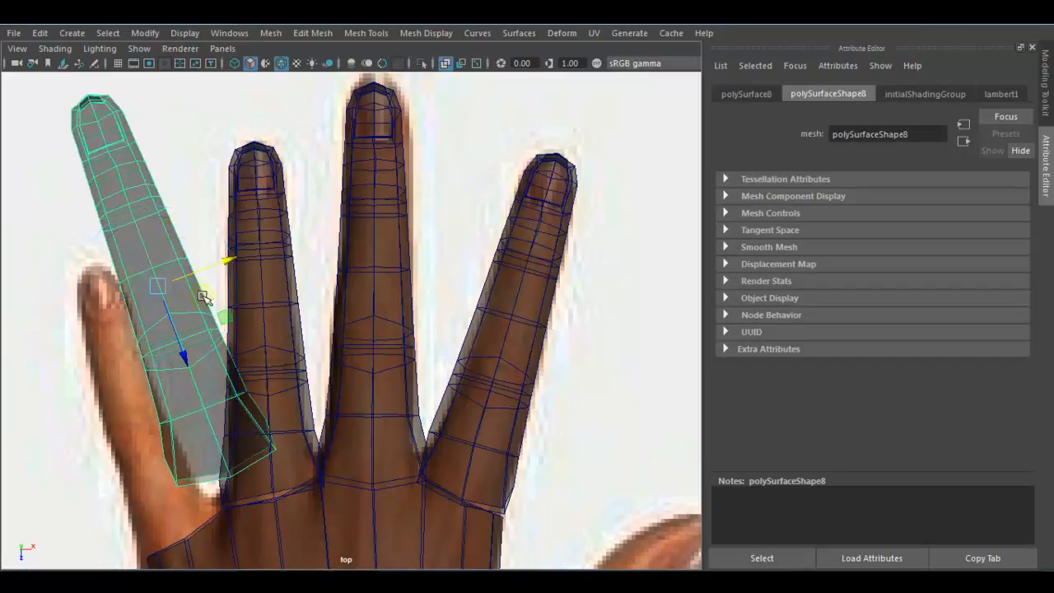
Scale down the rotated copy's length and width toward the little finger's size.
key(r)
drag(182, 352, 172, 343)
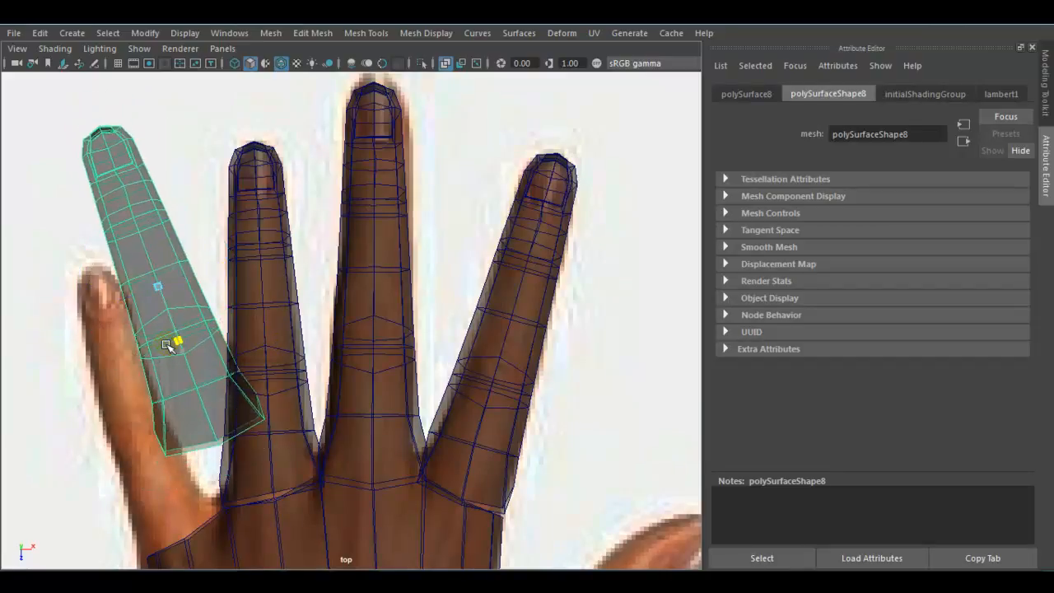
drag(220, 270, 176, 346)
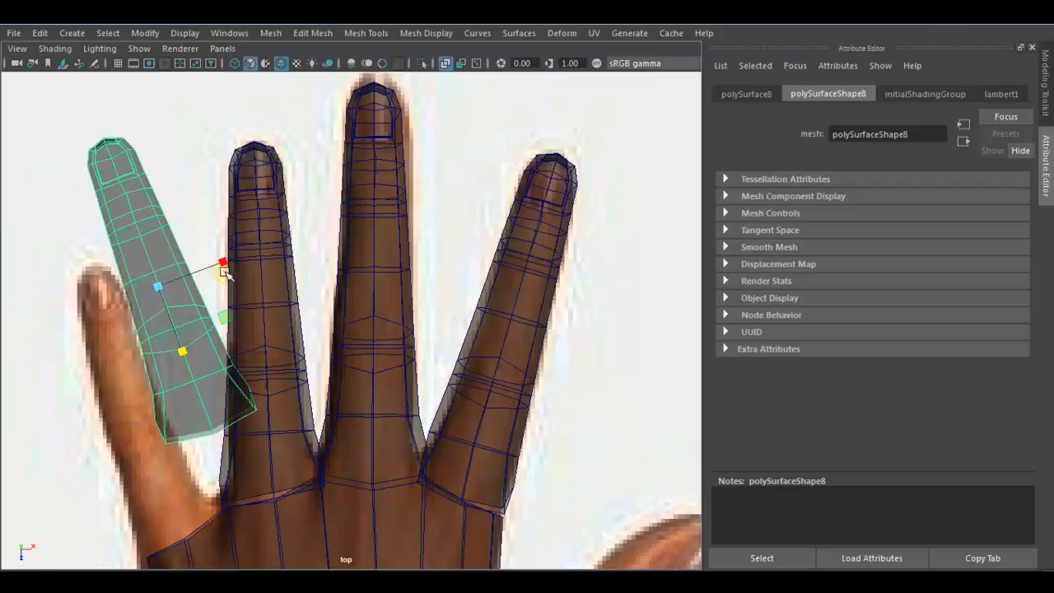
drag(223, 264, 217, 263)
Move the scaled copy onto the reference little finger and correct its rotation slightly.
key(w)
drag(179, 340, 209, 431)
drag(257, 351, 205, 405)
key(e)
drag(177, 346, 176, 346)
key(w)
alt+middle_drag(156, 439, 165, 404)
Reduce the little finger's length and width slightly, then adjust its angle and slide it toward the palm.
key(r)
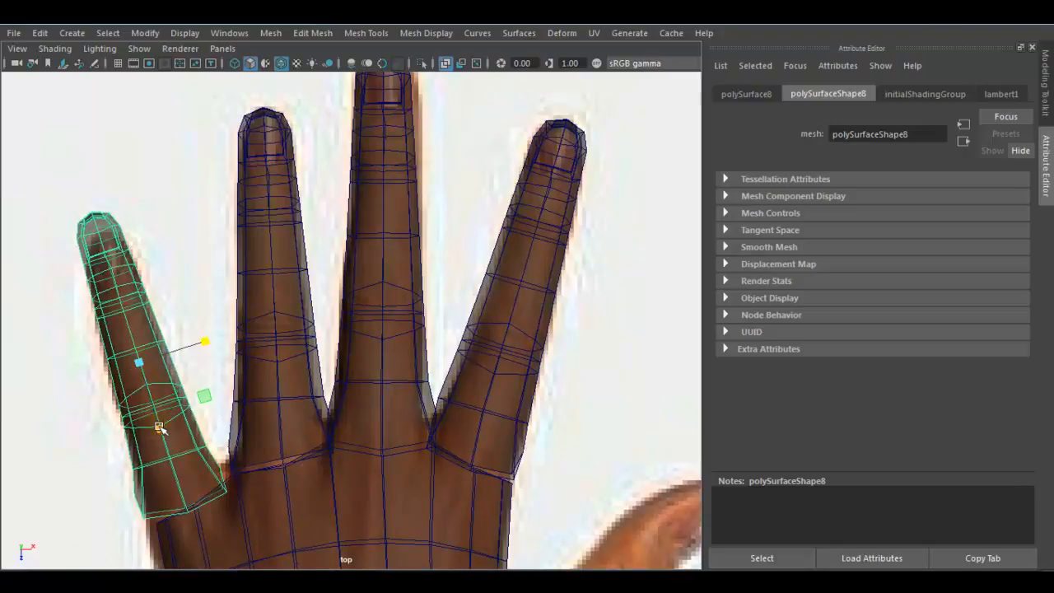
drag(157, 428, 157, 423)
drag(206, 345, 201, 346)
key(w)
drag(157, 412, 161, 421)
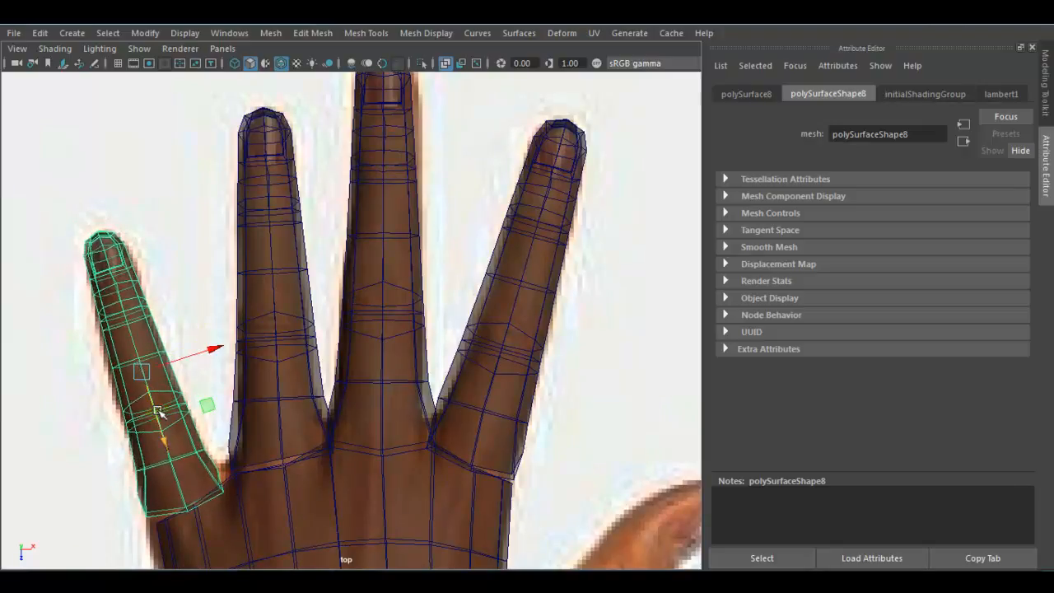
key(e)
key(w)
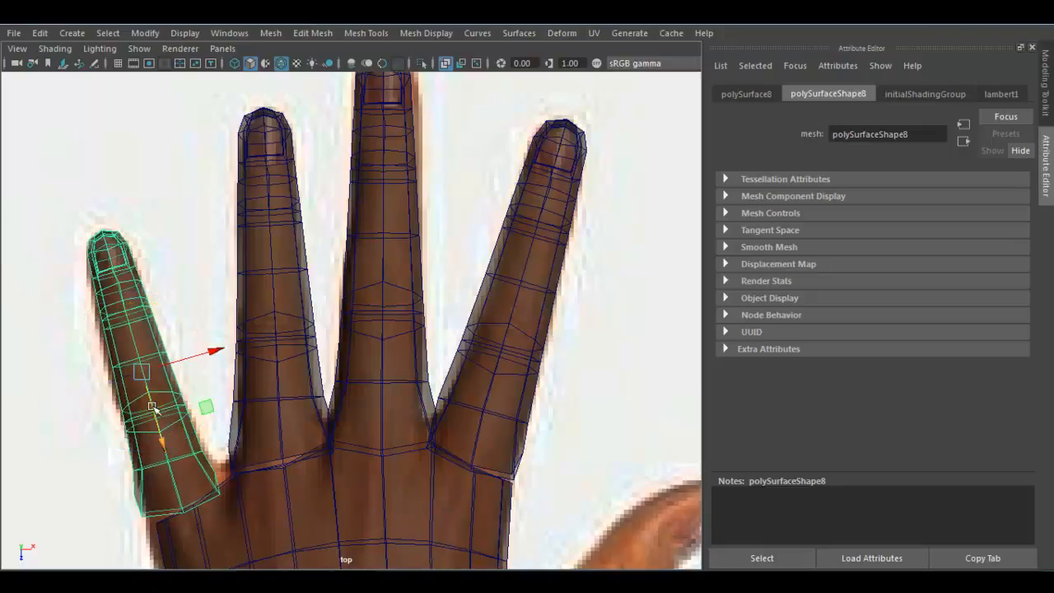
drag(154, 406, 157, 413)
Move the little finger's base vertices to line up with the palm opening.
right_drag(120, 156, 50, 156)
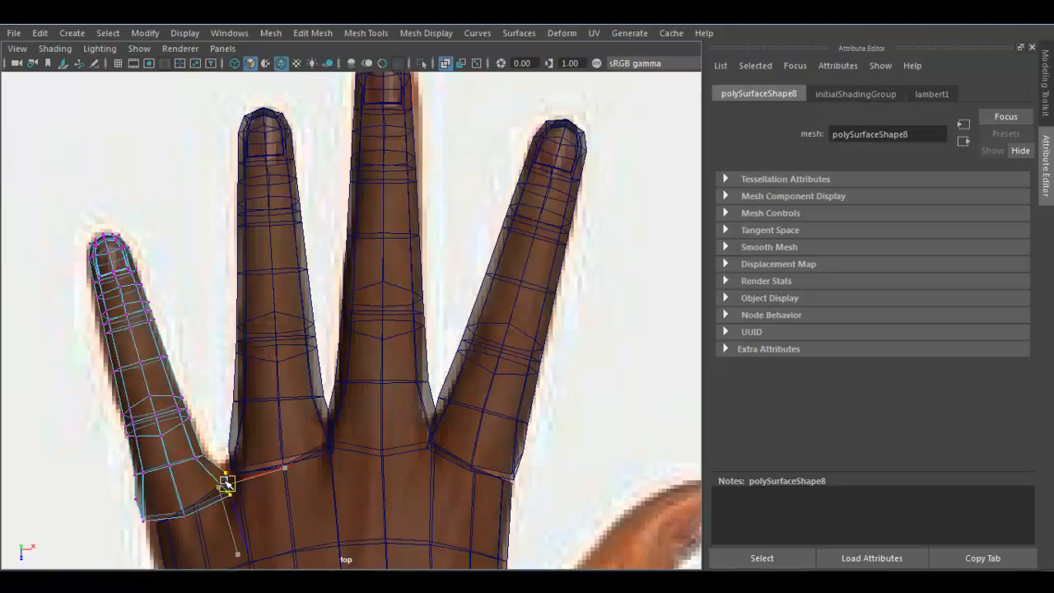
click(138, 519)
drag(138, 507, 170, 492)
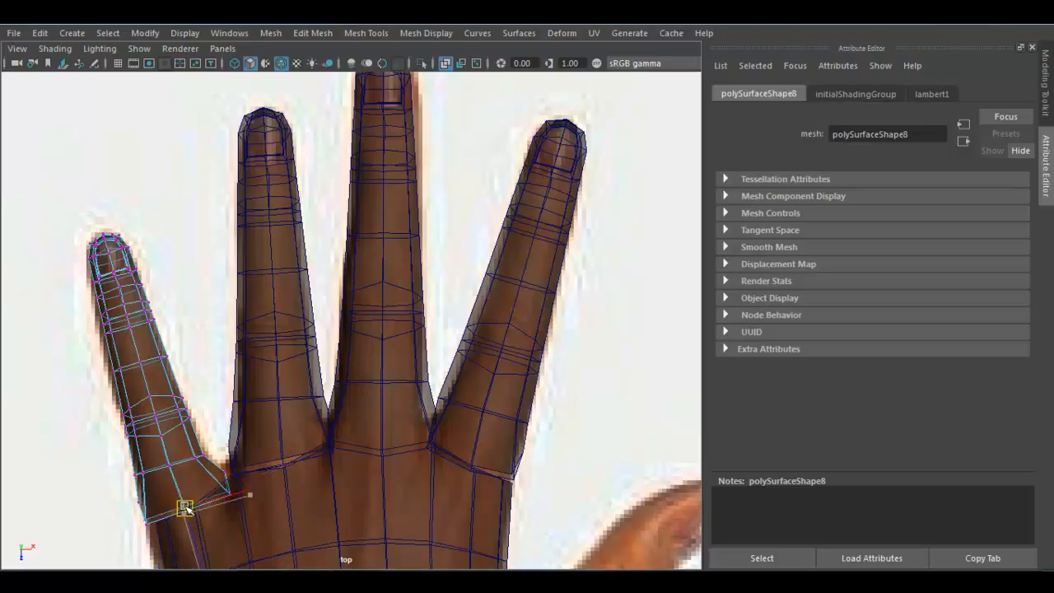
Adjust the little finger's height relative to the palm in the perspective view and check the fingers' alignment from the side.
key(space)
key(space)
alt+drag(393, 297, 506, 329)
right_drag(583, 316, 650, 136)
click(570, 292)
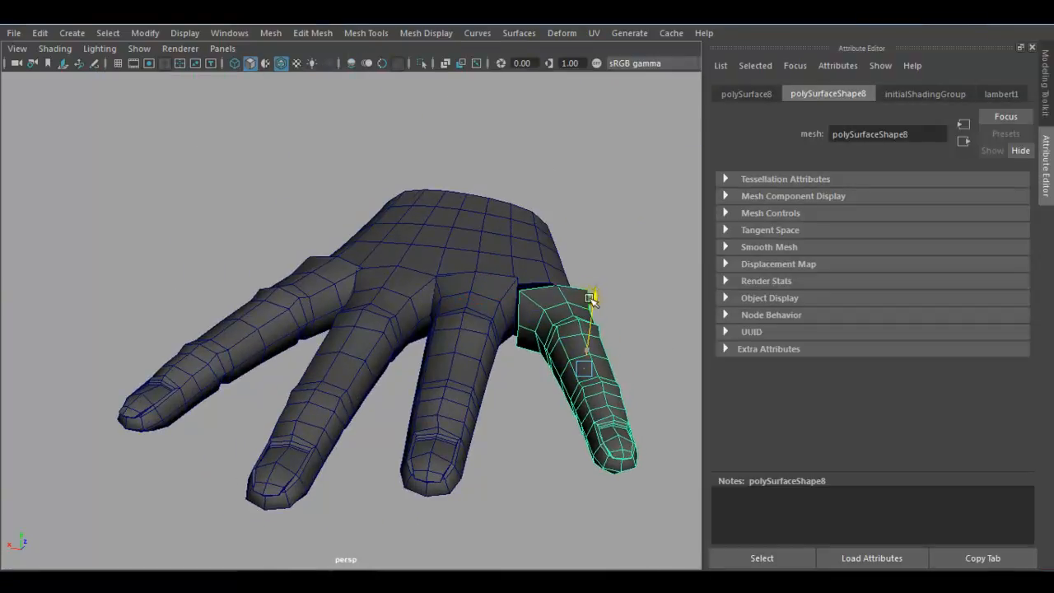
alt+drag(593, 294, 590, 367)
click(589, 368)
alt+drag(527, 367, 189, 415)
click(99, 311)
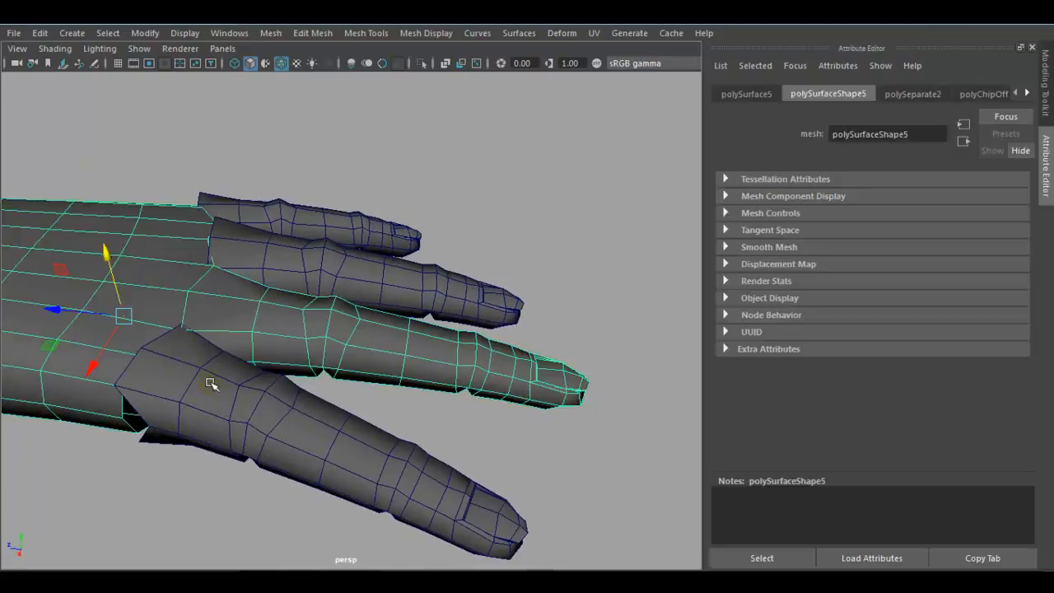
Select the palm and all separate fingers and combine them into one mesh.
click(214, 384)
click(296, 257)
alt+drag(296, 257, 272, 357)
alt+drag(360, 380, 284, 398)
alt+drag(367, 395, 310, 128)
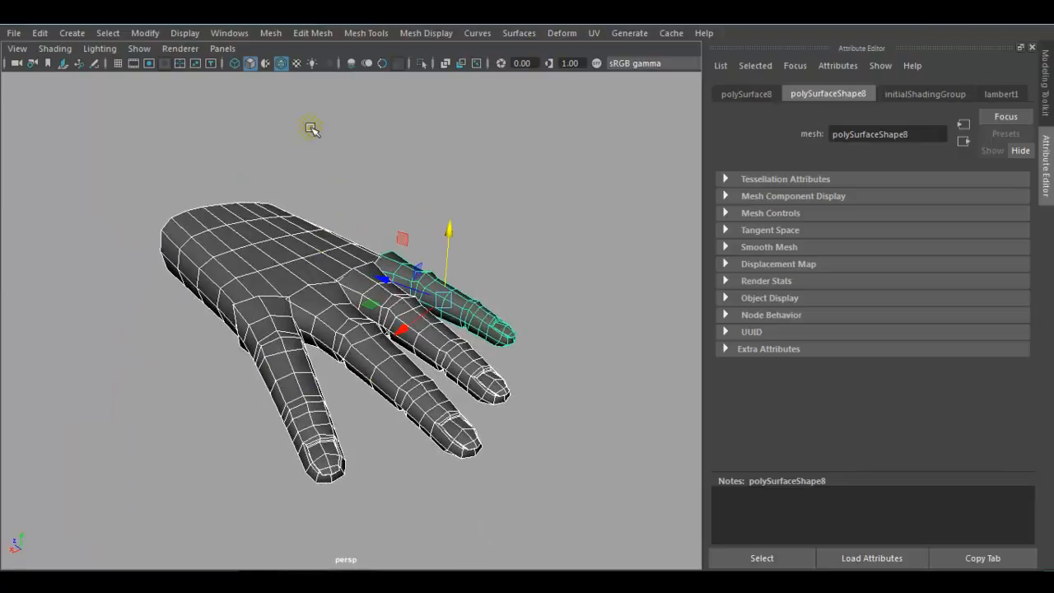
click(268, 36)
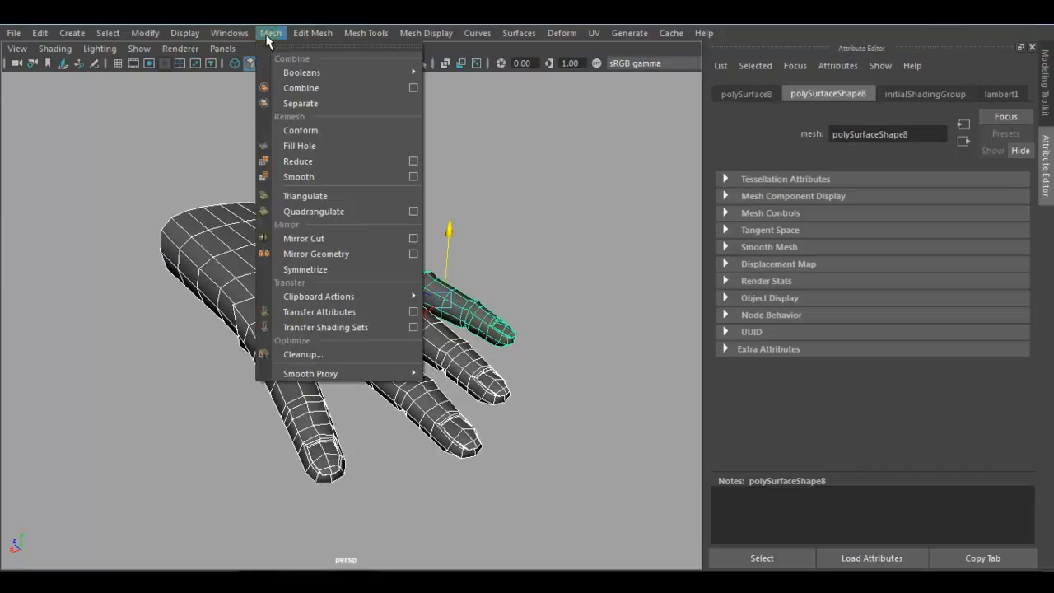
click(293, 89)
alt+drag(379, 181, 491, 350)
click(91, 345)
alt+drag(91, 344, 238, 365)
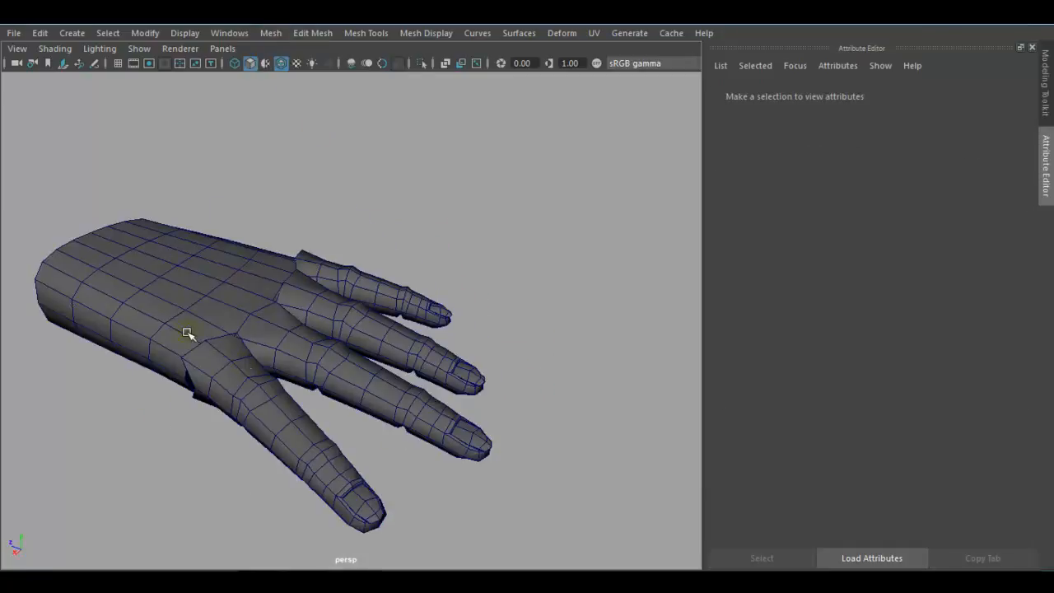
Edit the combined mesh's vertices and move the index finger's base vertex nearest the middle finger clear of the palm edge.
scroll(238, 365, up, 3)
click(165, 443)
alt+drag(165, 442, 233, 392)
right_drag(224, 158, 141, 157)
alt+drag(141, 157, 83, 478)
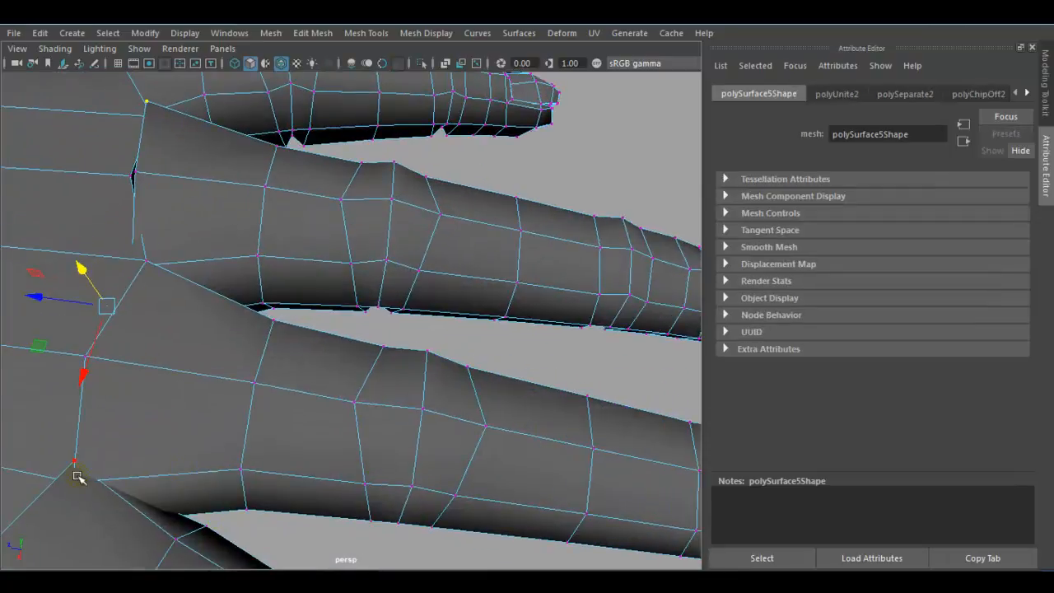
click(73, 463)
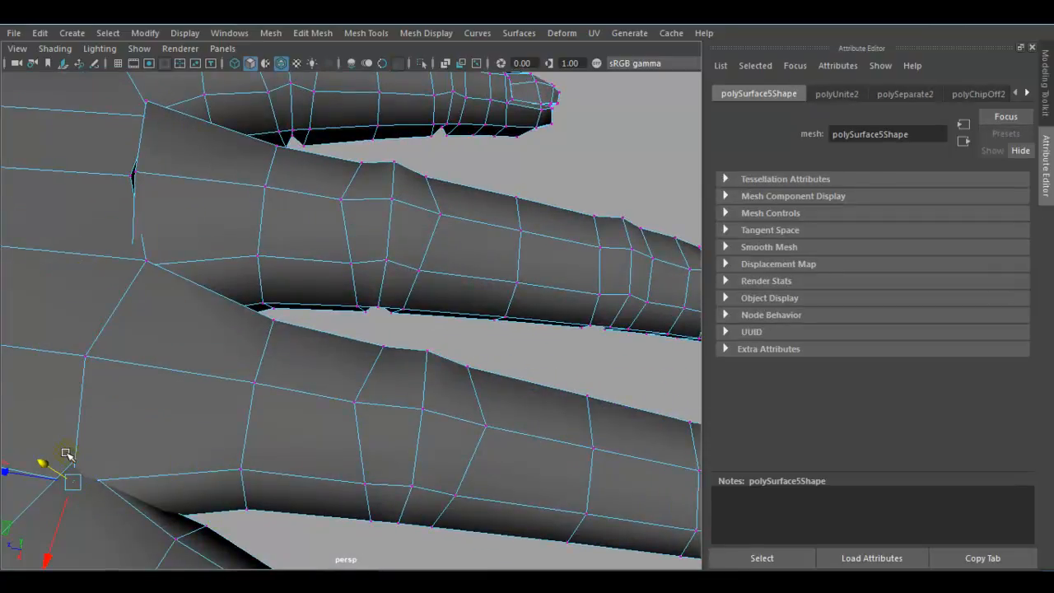
drag(72, 482, 95, 505)
alt+drag(117, 523, 170, 410)
alt+right_drag(170, 410, 201, 412)
alt+drag(201, 412, 123, 435)
alt+middle_drag(123, 435, 134, 429)
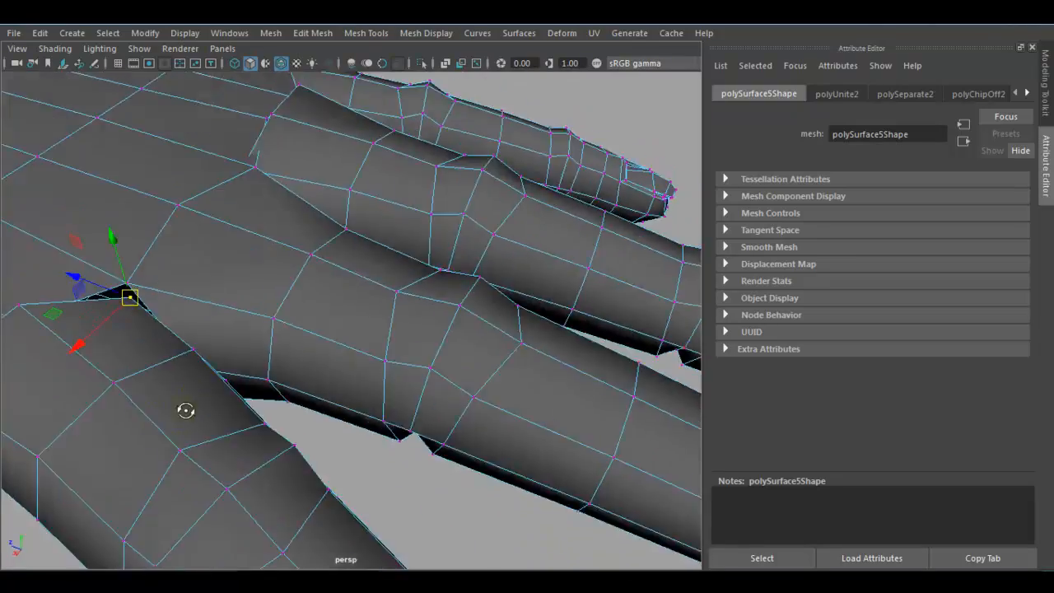
alt+right_drag(184, 407, 321, 367)
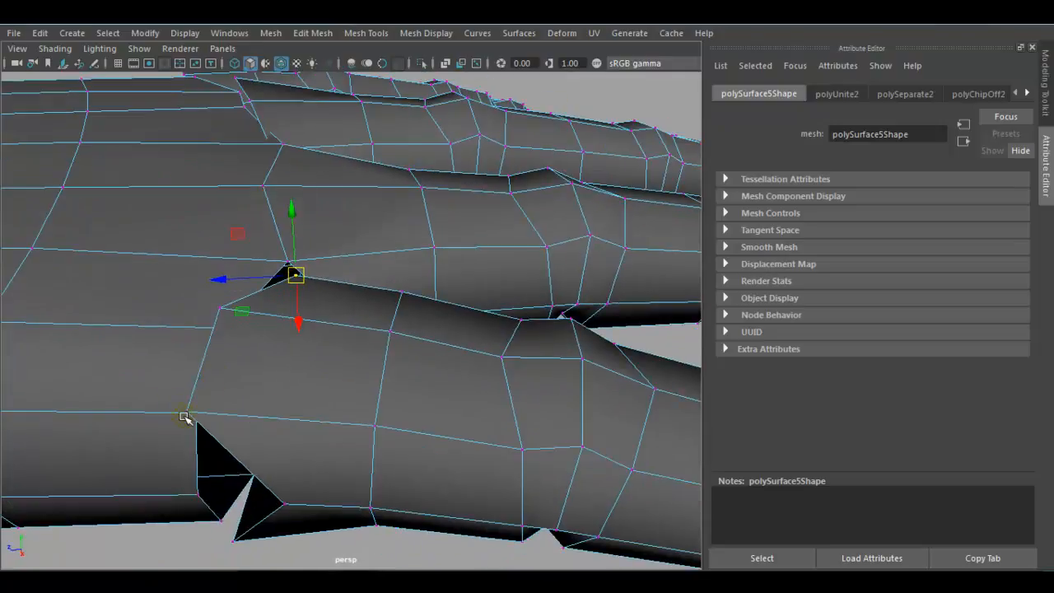
Pull the index finger's remaining upper base vertices slightly away from the palm edge to separate the overlapping points.
click(195, 413)
click(191, 557)
click(194, 413)
drag(195, 413, 206, 414)
click(221, 311)
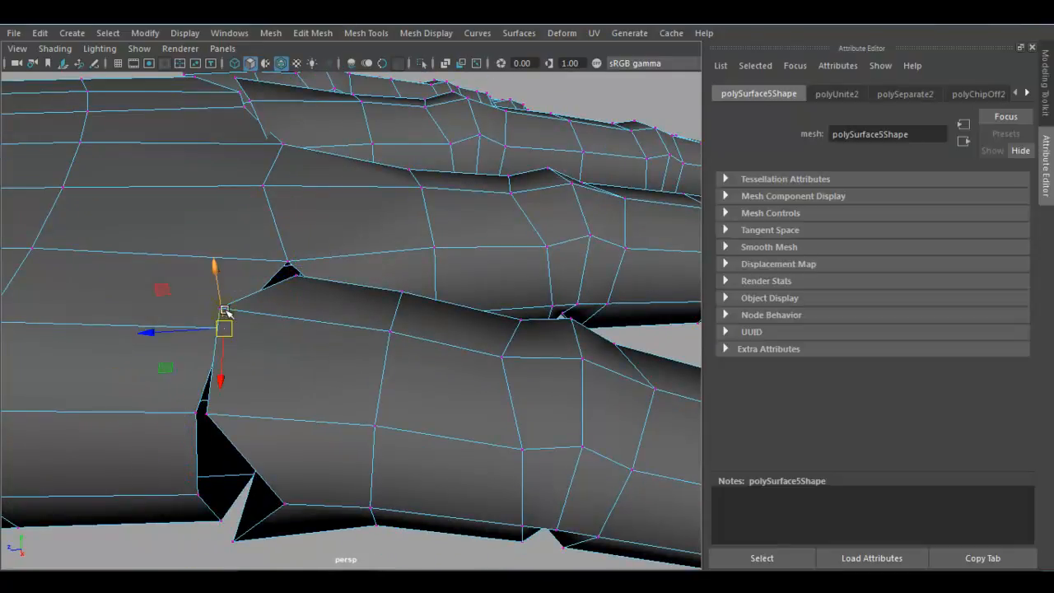
click(222, 310)
click(223, 309)
click(218, 311)
click(218, 307)
drag(219, 308, 262, 416)
click(234, 402)
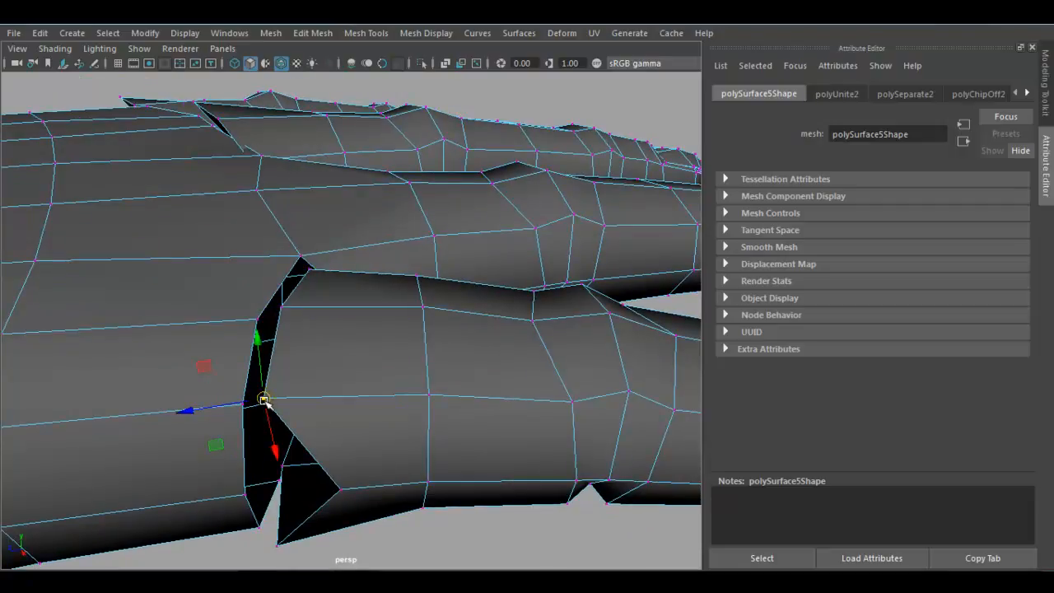
Snap the index finger's top, outer side and lower base vertices onto the matching palm edge vertices.
alt+drag(318, 461, 259, 423)
click(359, 411)
click(257, 424)
alt+drag(294, 458, 290, 412)
click(277, 321)
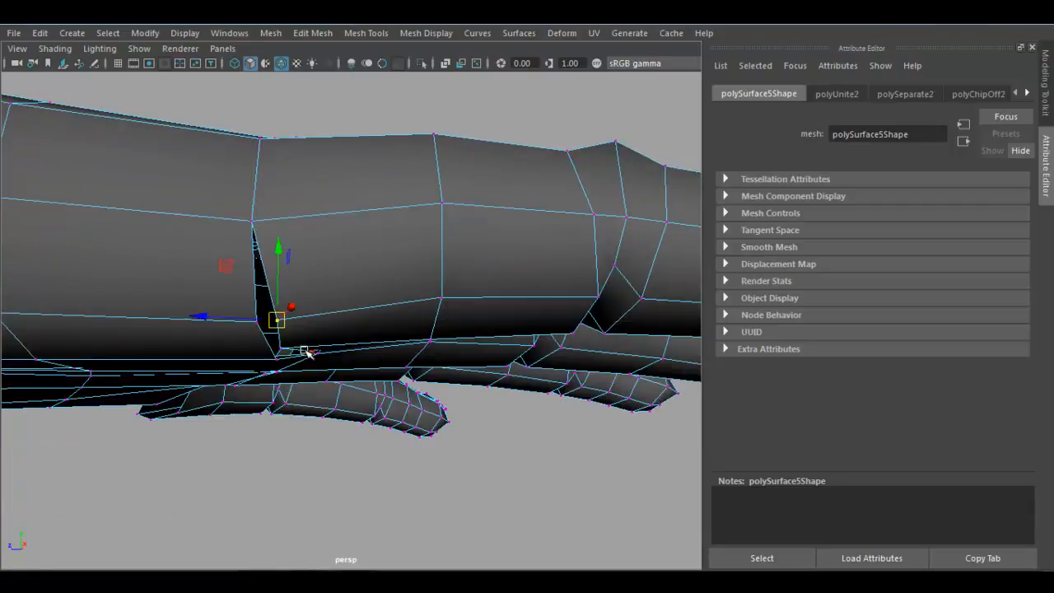
click(257, 318)
alt+drag(325, 371, 297, 380)
click(160, 307)
click(290, 403)
Use wireframe display to snap the index finger's hidden underside base vertices to the palm, then restore shaded display.
key(4)
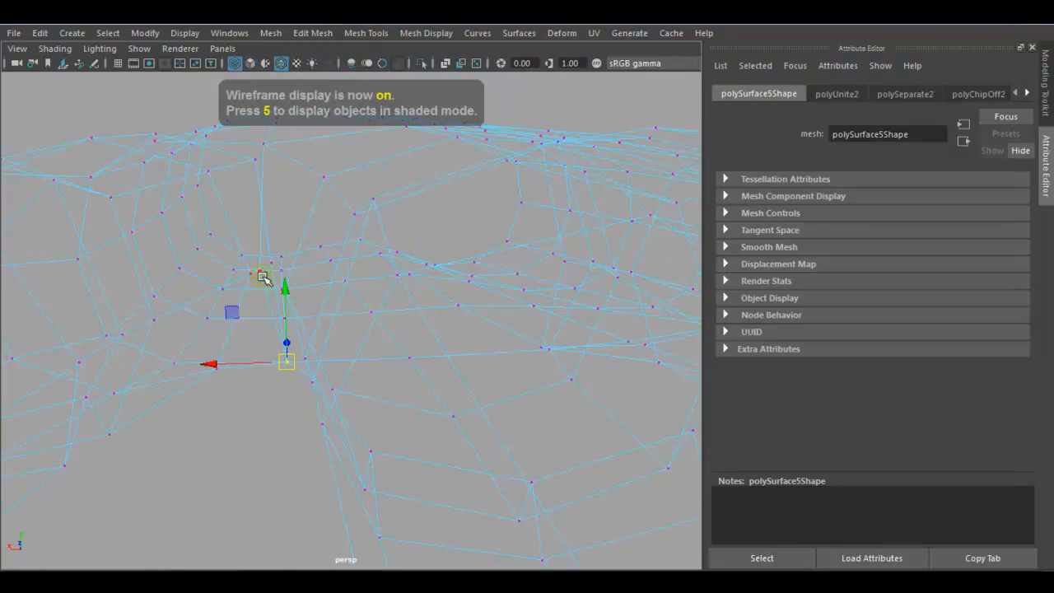
mouse_move(277, 301)
alt+mouse_down()
mouse_move(256, 315)
mouse_move(263, 282)
mouse_move(332, 313)
mouse_move(274, 235)
mouse_move(275, 209)
alt+mouse_up()
click(257, 283)
key(5)
click(270, 237)
alt+drag(18, 224, 97, 240)
click(105, 251)
click(112, 248)
Snap the ring finger's top base vertex nearest the little finger onto the palm edge.
scroll(330, 305, down, 4)
alt+middle_drag(436, 294, 321, 331)
mouse_move(363, 329)
alt+mouse_down()
mouse_move(396, 335)
mouse_move(421, 383)
mouse_move(372, 429)
mouse_move(359, 349)
alt+mouse_up()
click(438, 251)
click(555, 259)
alt+drag(622, 294, 590, 327)
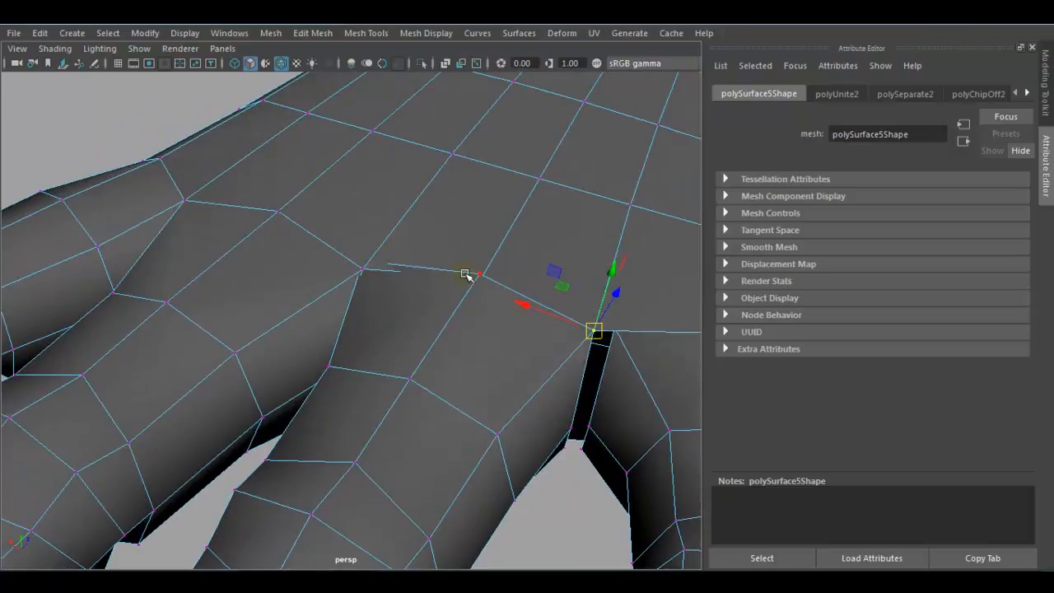
click(477, 274)
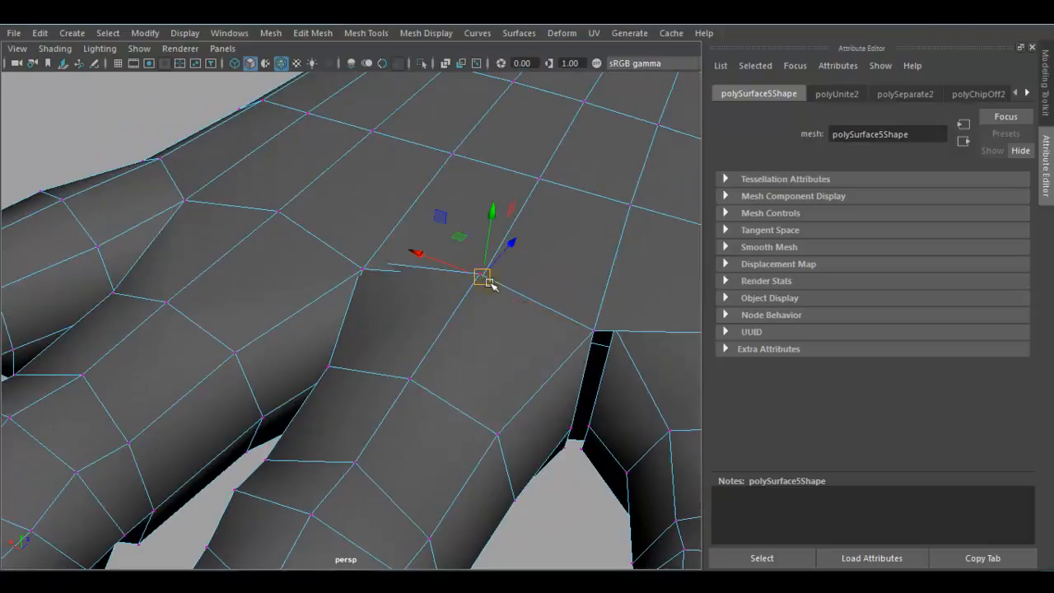
Snap the ring finger's remaining top base vertices onto the palm edge, including the one beside the middle finger.
alt+drag(497, 317, 416, 284)
click(331, 122)
alt+drag(511, 354, 485, 336)
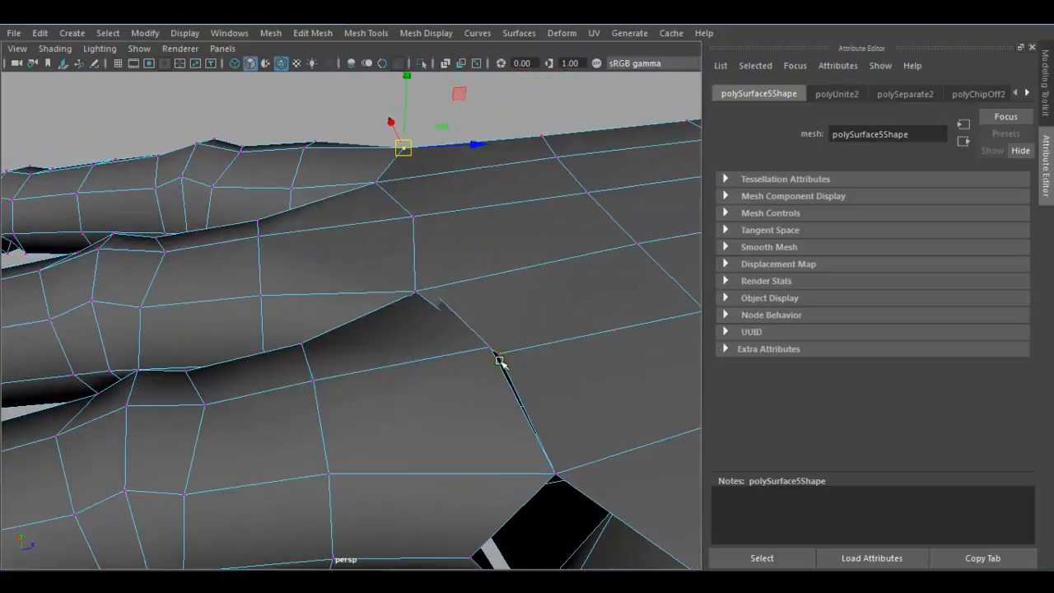
click(491, 354)
click(494, 355)
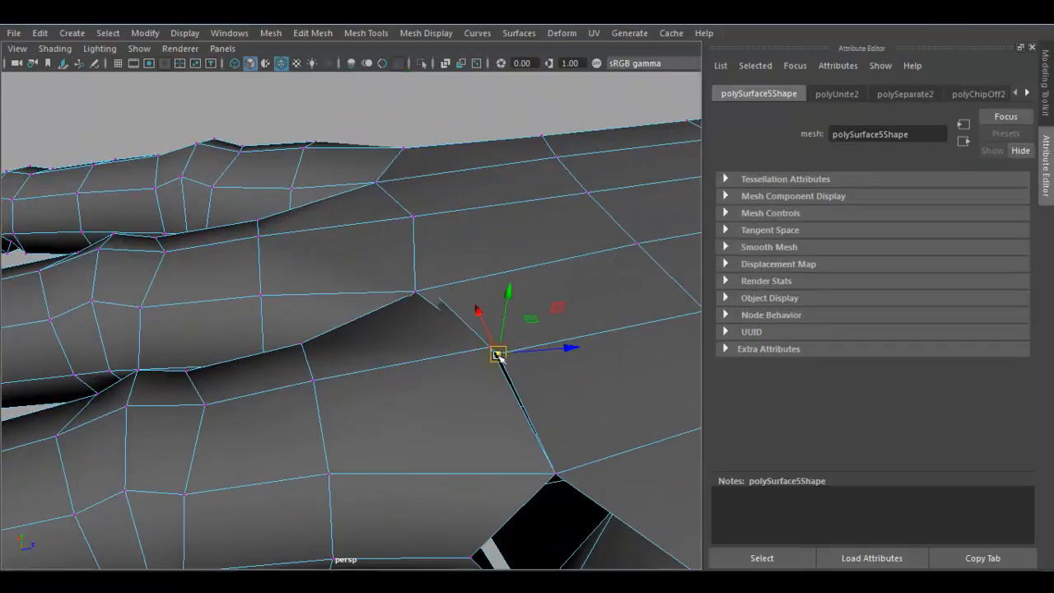
drag(495, 354, 498, 354)
alt+drag(461, 350, 434, 316)
click(356, 256)
mouse_move(356, 255)
mouse_down()
mouse_move(349, 246)
mouse_move(360, 245)
mouse_up()
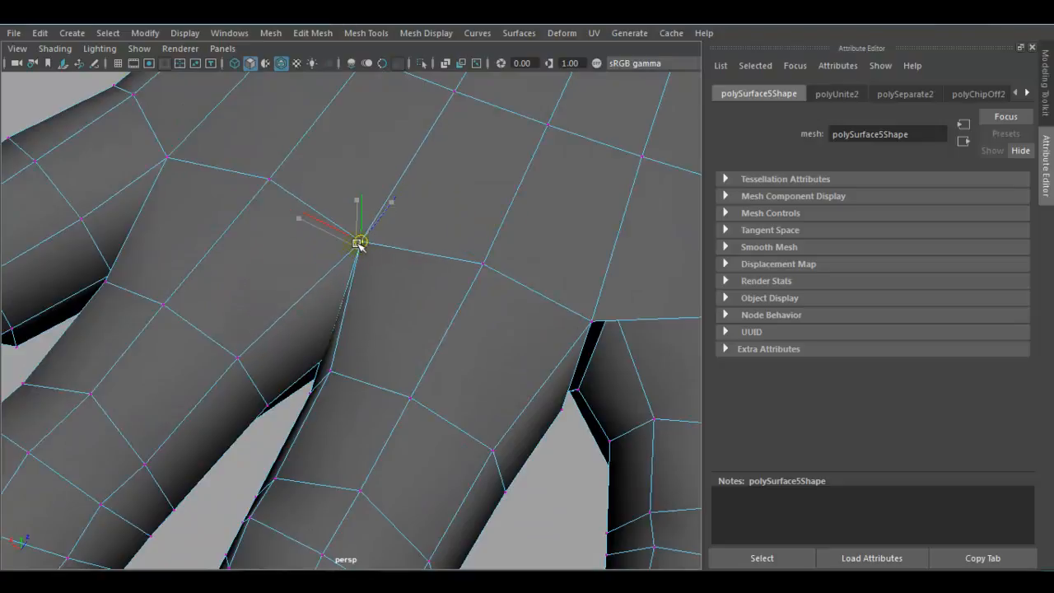
Snap the little finger's inner base vertices to the ring finger and palm to close the gap between the two fingers.
alt+drag(517, 394, 417, 367)
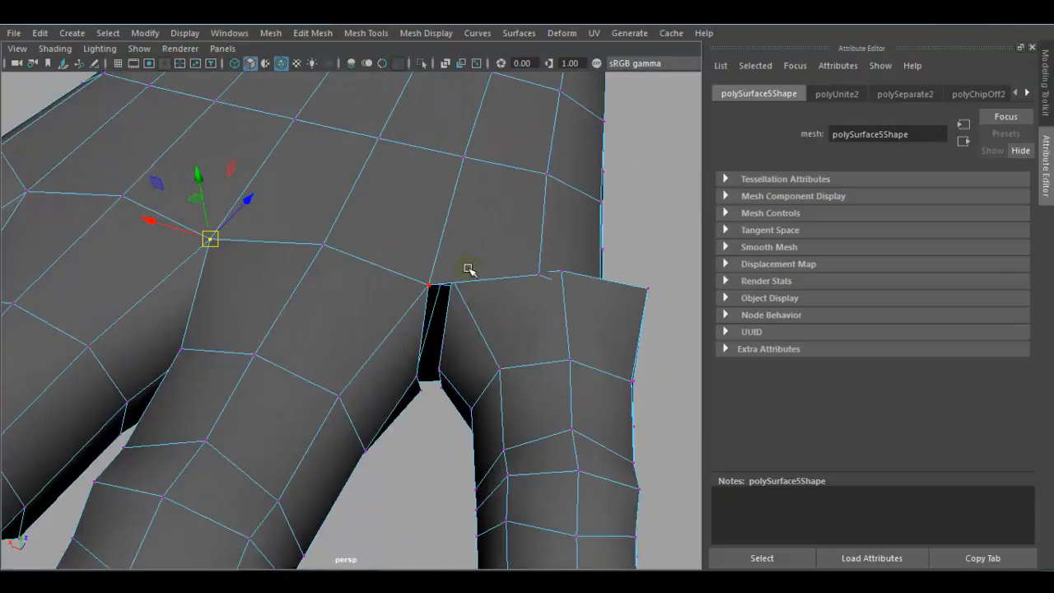
drag(468, 291, 469, 292)
alt+drag(471, 290, 446, 290)
drag(476, 309, 445, 309)
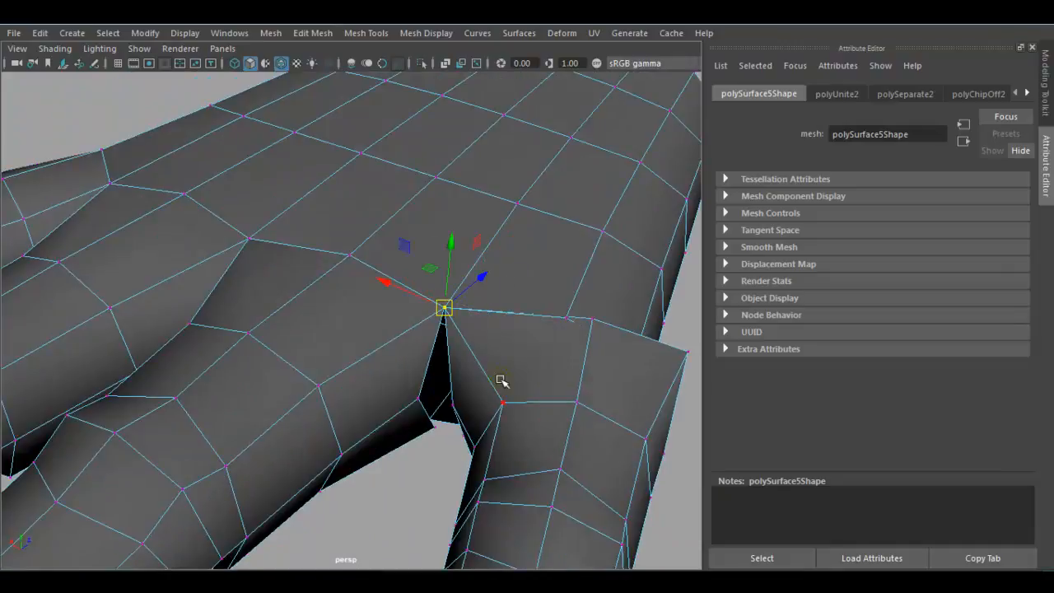
alt+drag(505, 360, 489, 369)
drag(452, 410, 419, 400)
alt+drag(447, 442, 500, 415)
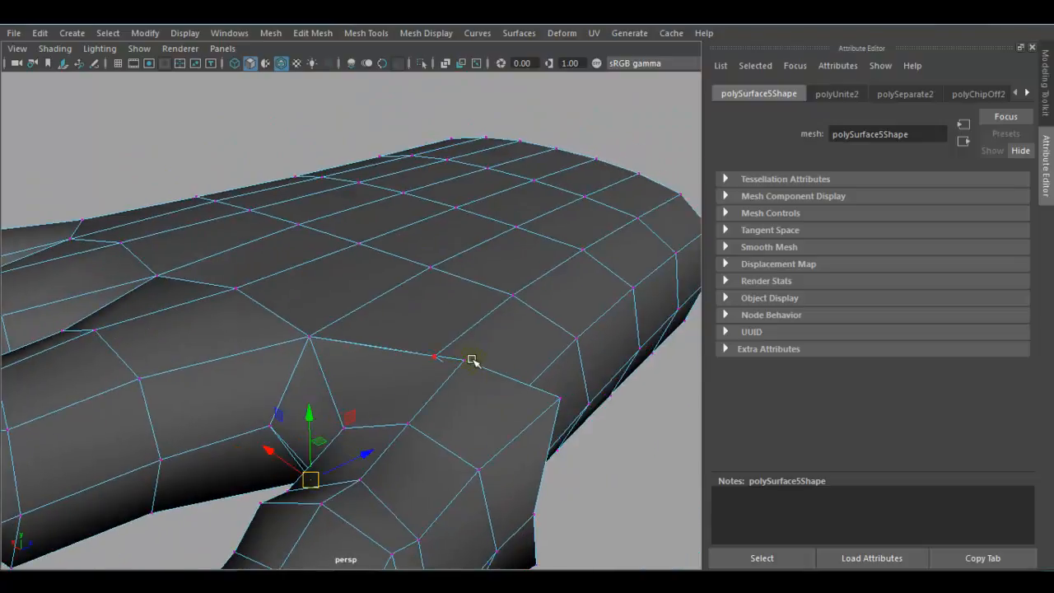
Snap the little finger's remaining top and outer base vertices onto the palm edge.
middle_drag(469, 362, 466, 384)
alt+drag(466, 384, 482, 453)
click(562, 412)
click(424, 424)
click(462, 417)
click(549, 475)
alt+drag(548, 475, 505, 471)
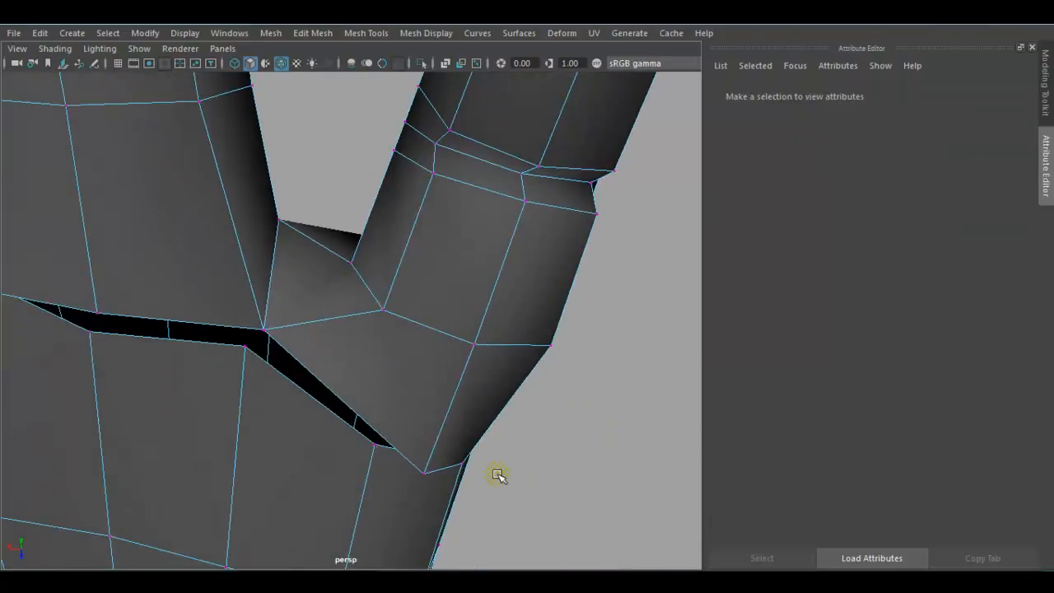
Snap the little finger's underside base vertices onto the palm's lower edge.
click(425, 474)
drag(424, 474, 346, 437)
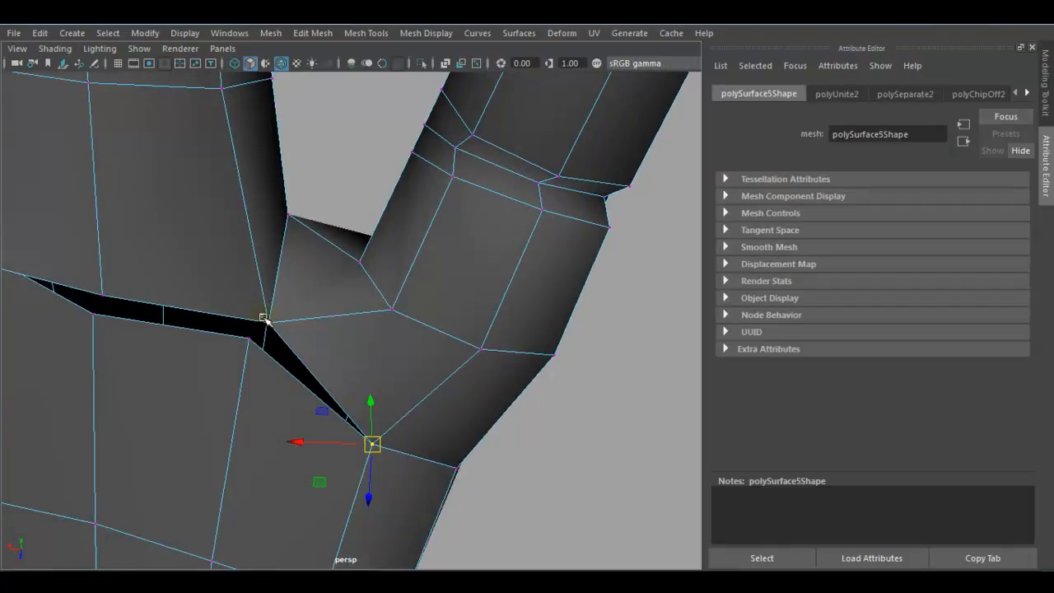
drag(272, 327, 250, 340)
alt+drag(206, 349, 259, 324)
Snap the ring finger's underside base vertices onto the palm, including the corner beside the middle finger.
click(172, 293)
drag(172, 299, 242, 354)
click(176, 294)
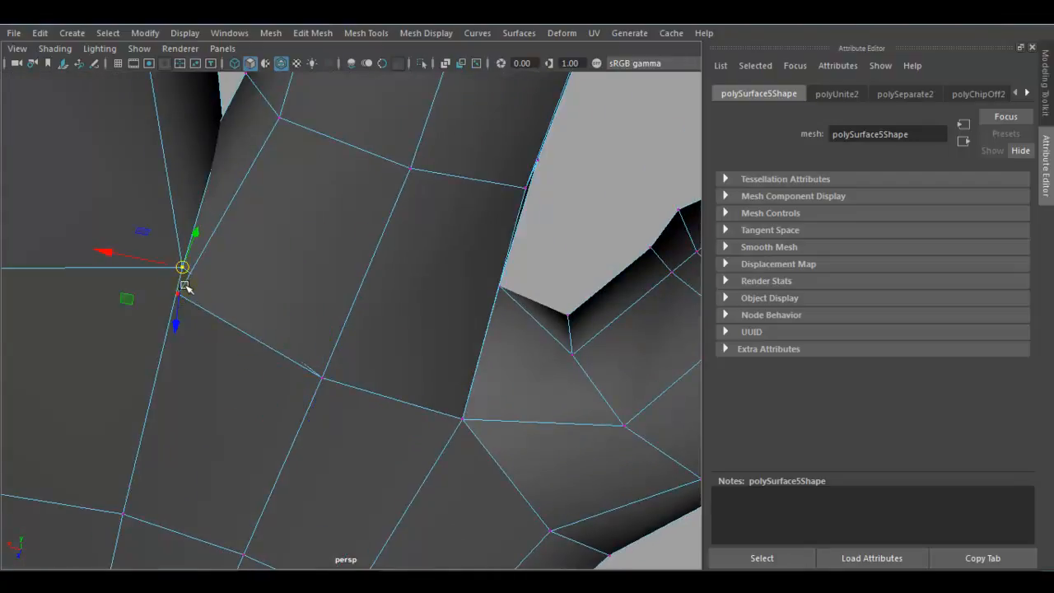
click(179, 295)
drag(178, 296, 176, 277)
Use wireframe display to align the hidden vertices between the ring and middle fingers, then return to shaded display.
alt+drag(318, 322, 196, 464)
click(184, 419)
key(4)
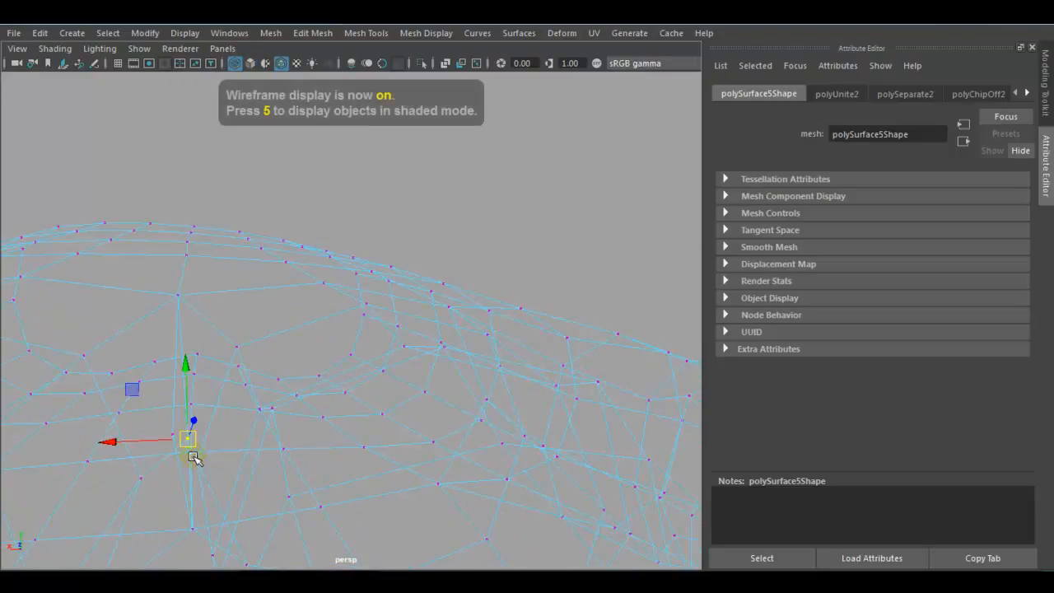
click(176, 436)
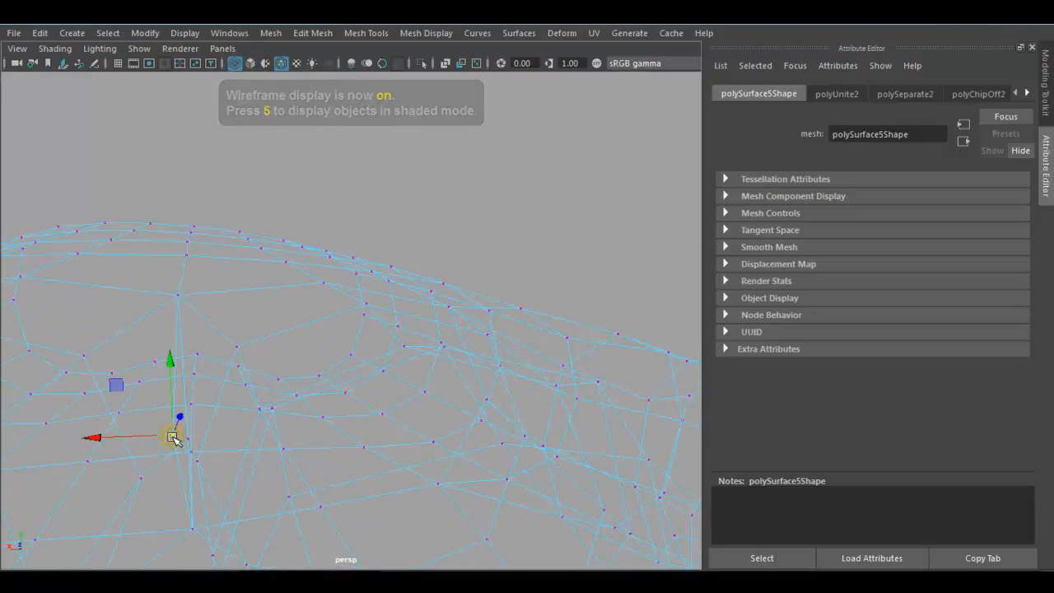
key(5)
drag(176, 435, 240, 436)
scroll(197, 439, down, 5)
alt+drag(354, 431, 471, 415)
In the top view, rotate and move the web vertices between the little and ring fingers to follow the reference.
key(space)
key(space)
scroll(245, 368, up, 5)
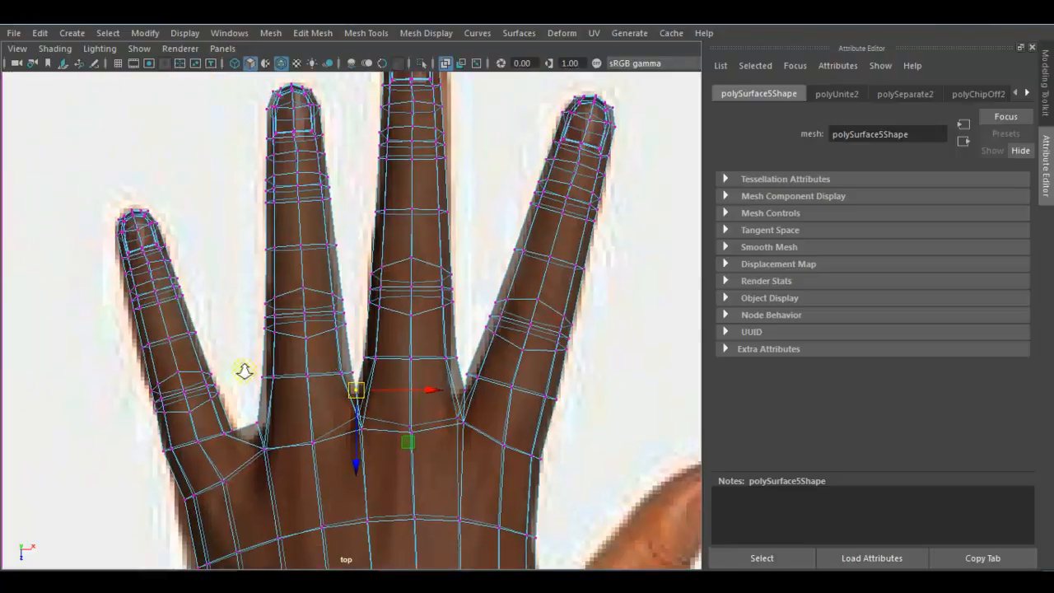
drag(239, 396, 212, 429)
key(e)
drag(242, 349, 222, 337)
key(w)
drag(223, 412, 227, 404)
Adjust the little finger's outer base vertices to match the reference hand's outline in the top view.
drag(108, 408, 165, 471)
drag(143, 433, 150, 438)
drag(108, 473, 188, 549)
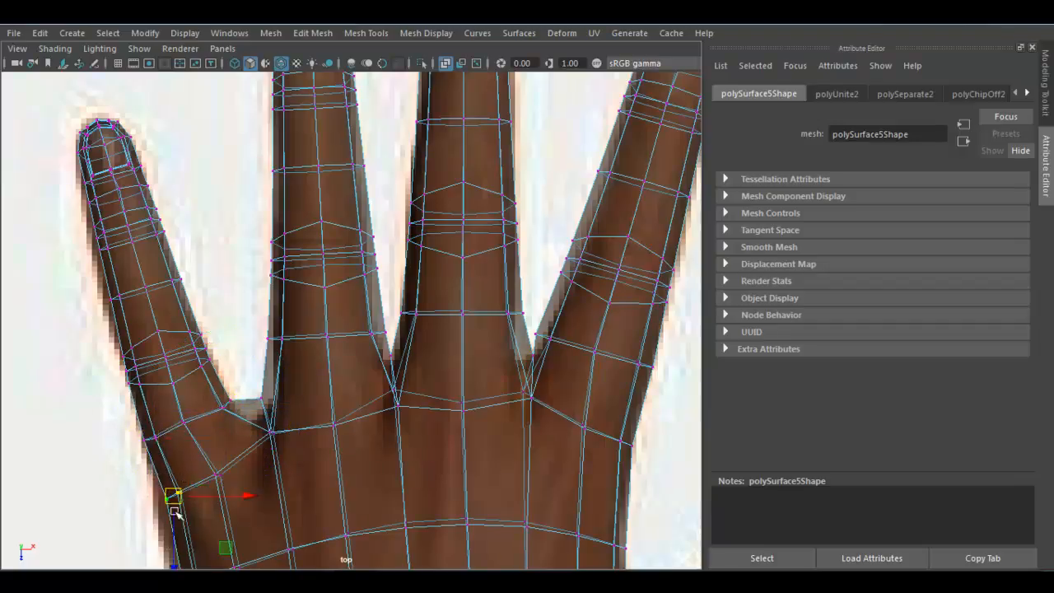
click(145, 490)
ctrl+drag(126, 468, 162, 500)
key(ctrl+z)
key(ctrl+z)
Reposition the little finger's central and inner base vertices and the adjoining web to fit the reference.
click(216, 477)
click(224, 407)
drag(224, 410, 289, 464)
drag(263, 413, 254, 433)
drag(194, 395, 197, 458)
drag(184, 418, 189, 415)
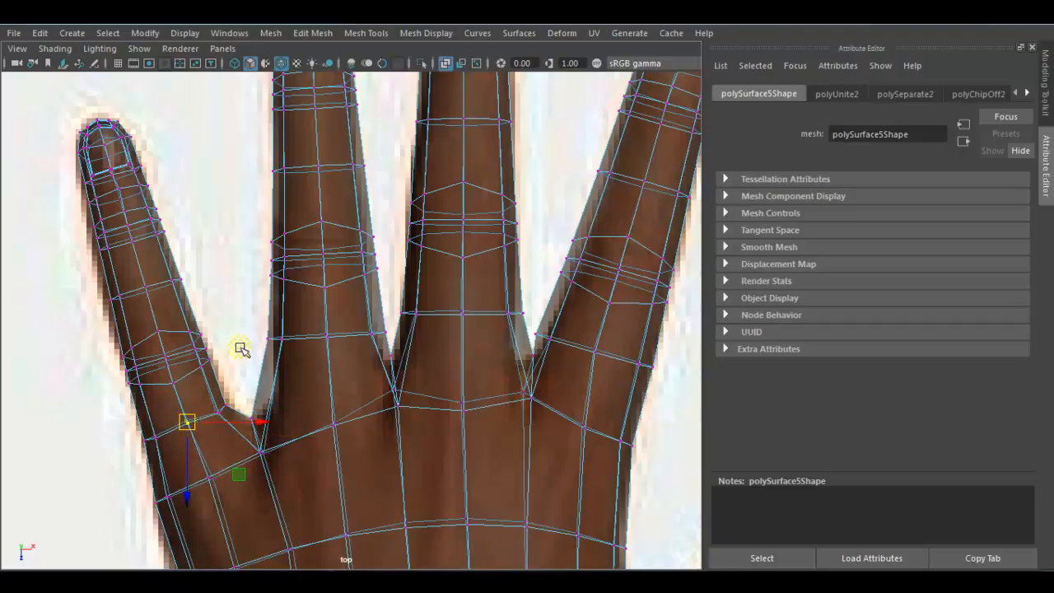
Select the vertices around all finger bases in the perspective view and merge them with a threshold of 0.01.
key(space)
key(space)
alt+drag(329, 383, 280, 415)
drag(120, 253, 462, 413)
alt+drag(525, 424, 451, 392)
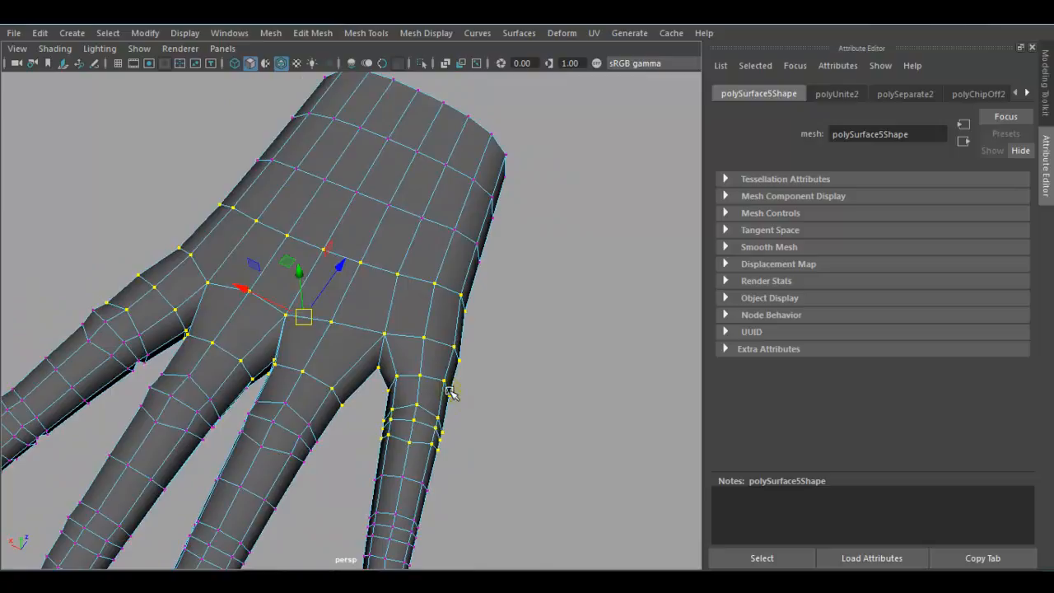
shift+right_click(360, 254)
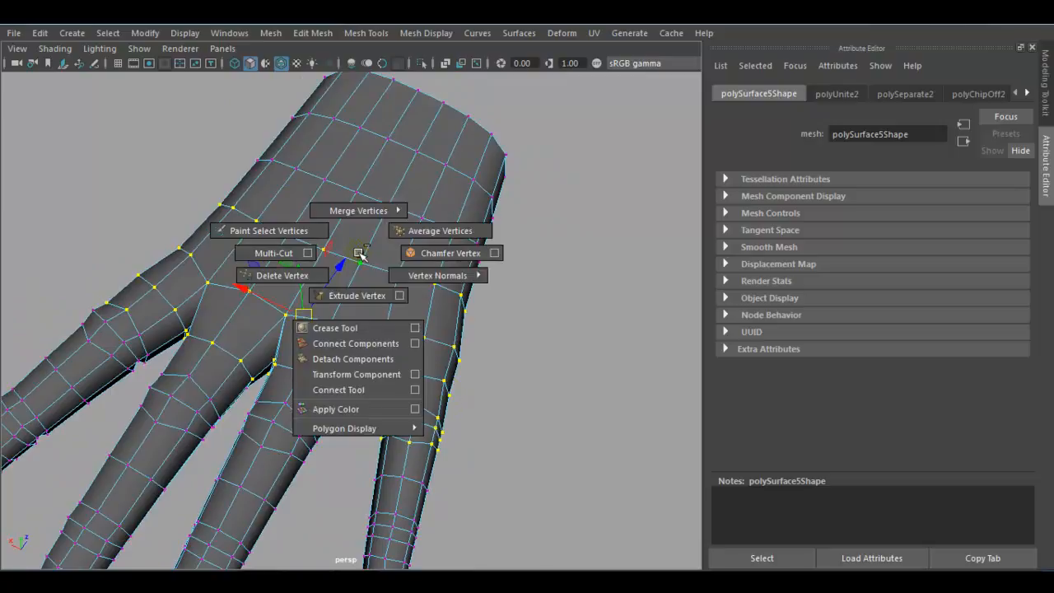
mouse_move(362, 211)
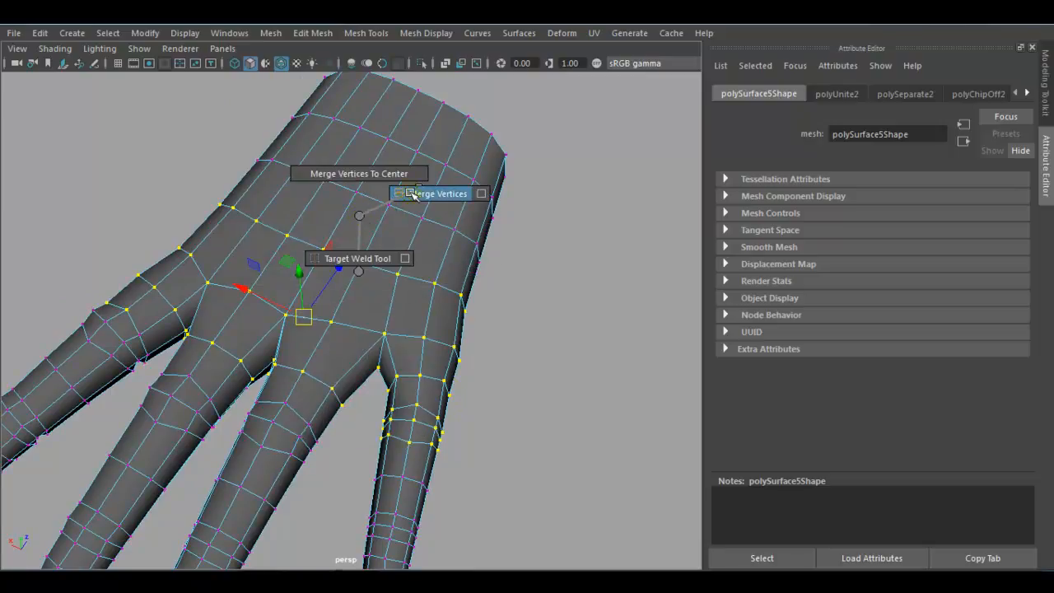
click(482, 193)
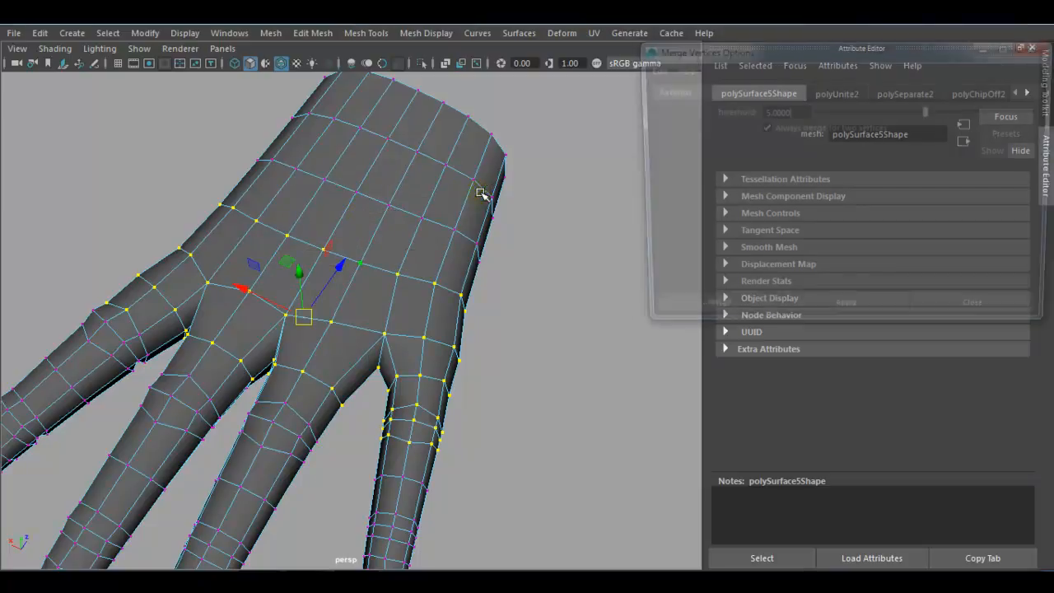
drag(862, 51, 637, 174)
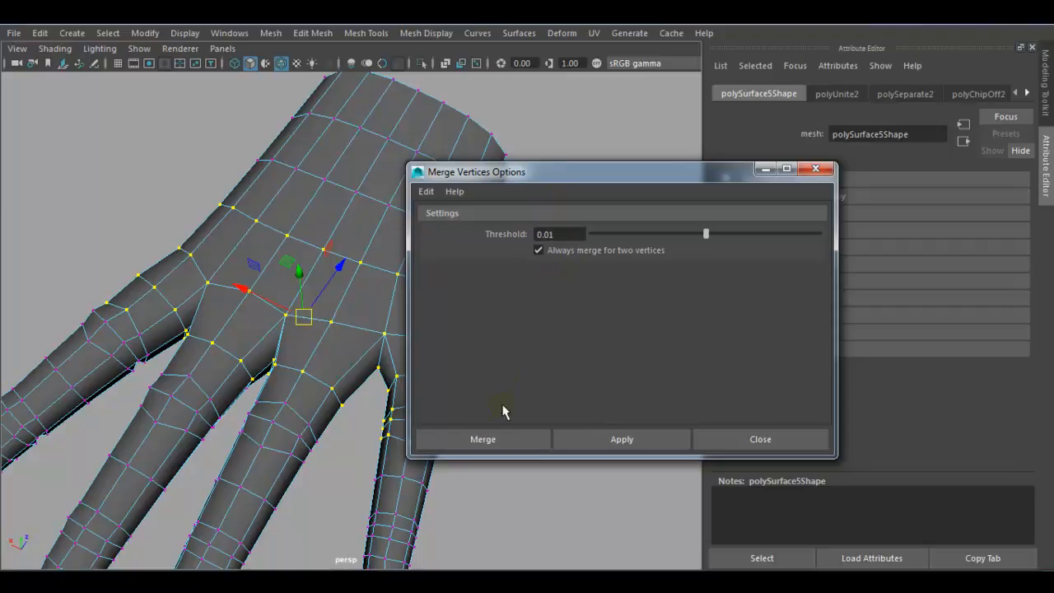
click(494, 439)
Return to object mode and preview the smoothed hand with wireframe on shaded turned off.
right_drag(401, 156, 463, 136)
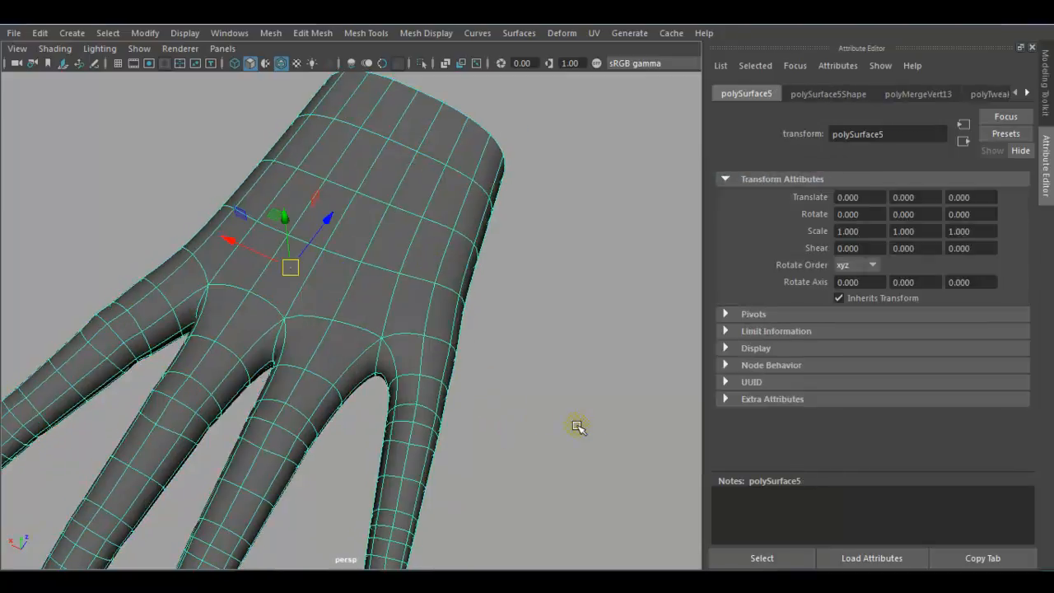
click(541, 419)
alt+drag(543, 419, 490, 410)
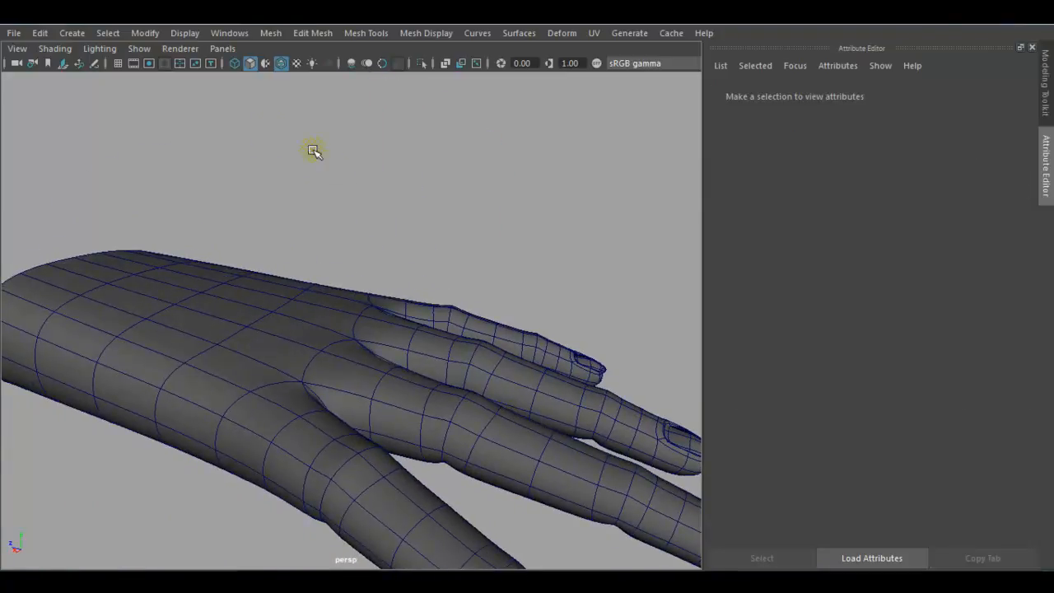
click(281, 64)
scroll(396, 292, down, 5)
mouse_move(395, 292)
alt+mouse_down()
mouse_move(407, 388)
mouse_move(139, 374)
mouse_move(104, 387)
mouse_move(269, 401)
mouse_move(351, 243)
mouse_move(282, 348)
mouse_move(282, 287)
mouse_move(363, 318)
alt+mouse_up()
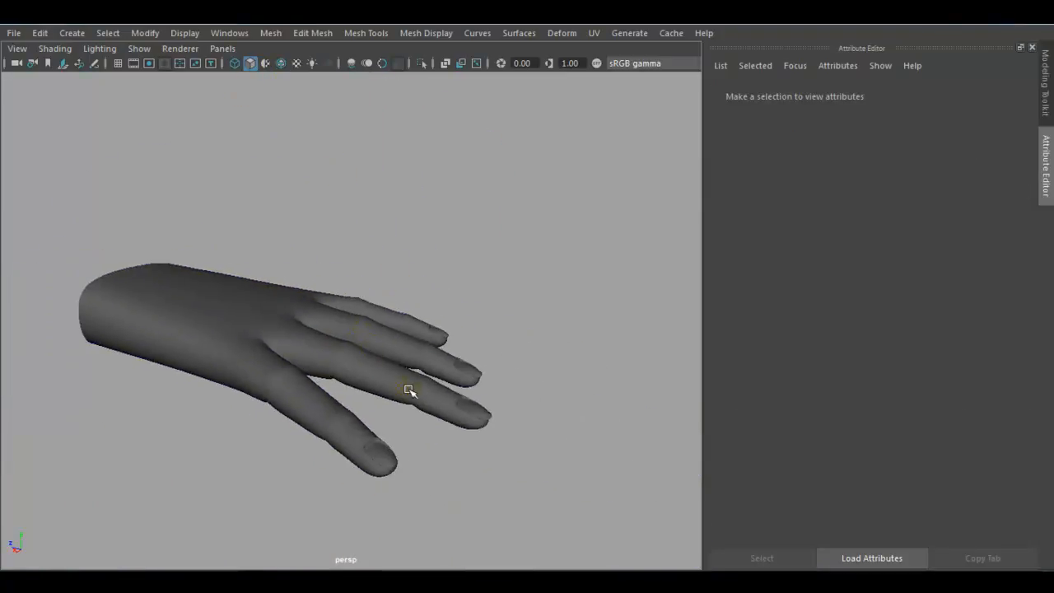
Select the hand mesh and examine where the reference thumb joins the palm in the top and perspective views.
click(356, 379)
alt+drag(354, 381, 393, 393)
key(space)
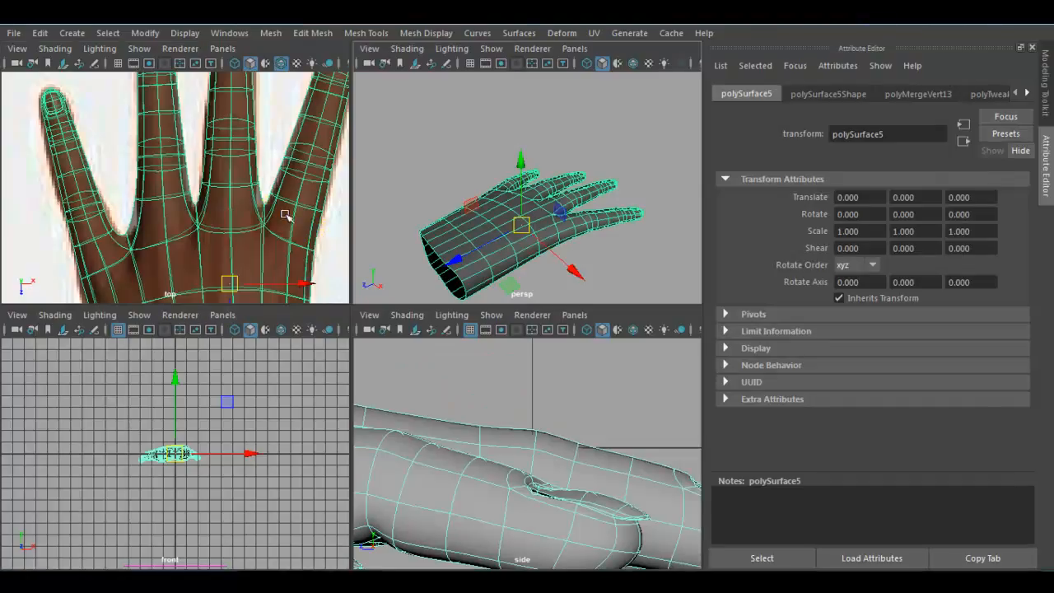
key(space)
scroll(411, 329, down, 4)
alt+middle_drag(474, 411, 396, 371)
alt+middle_drag(365, 431, 328, 403)
scroll(385, 499, up, 1)
alt+middle_drag(357, 482, 359, 463)
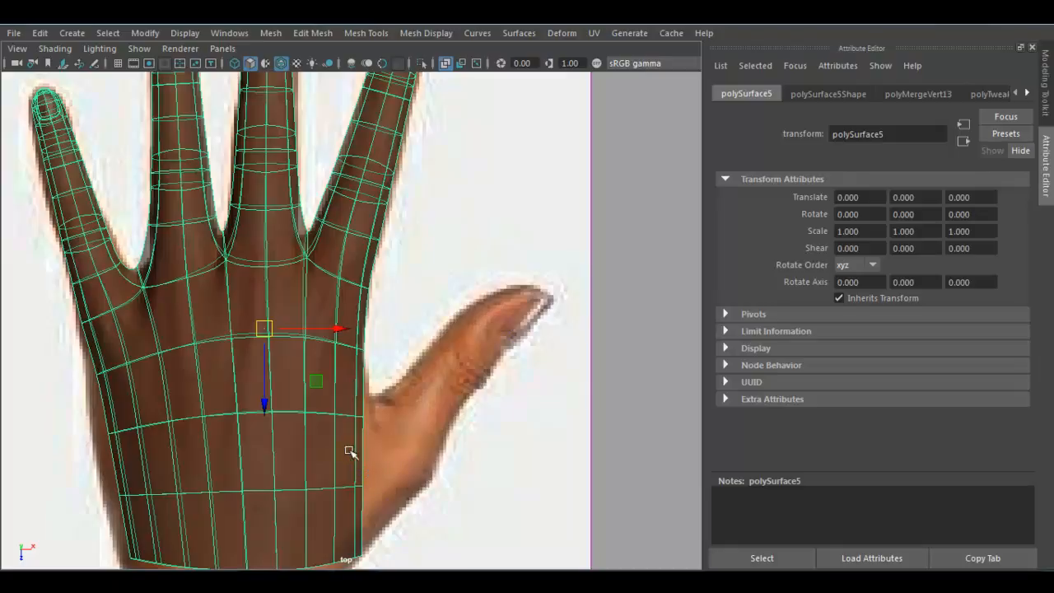
key(space)
key(space)
alt+drag(303, 320, 289, 301)
scroll(311, 407, up, 3)
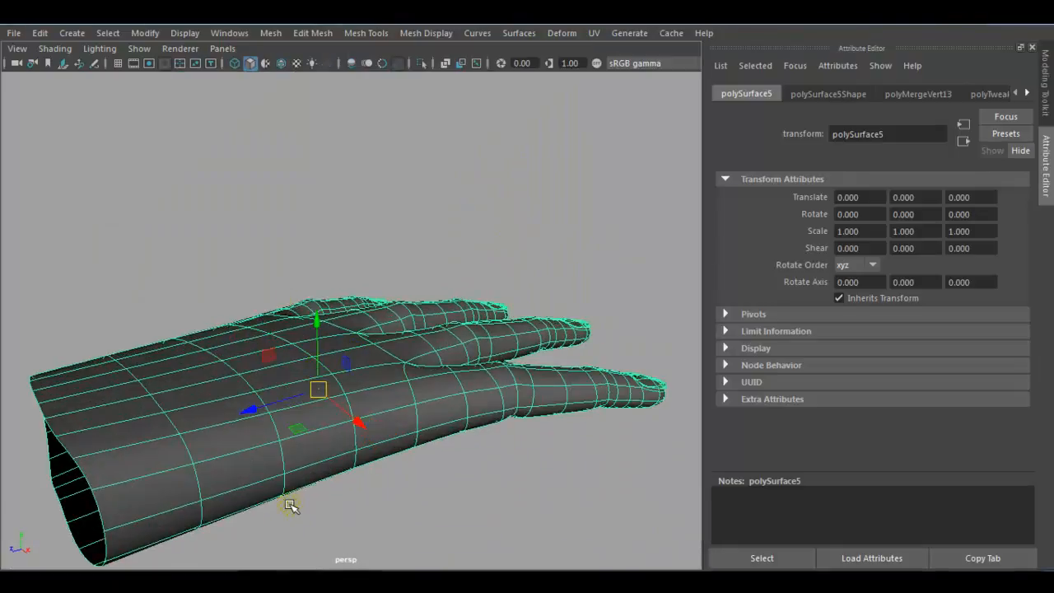
Select the four thumb-side palm faces nearest the wrist and check their placement against the reference in the top view.
alt+drag(223, 541, 300, 439)
alt+drag(291, 447, 266, 419)
right_drag(259, 155, 252, 207)
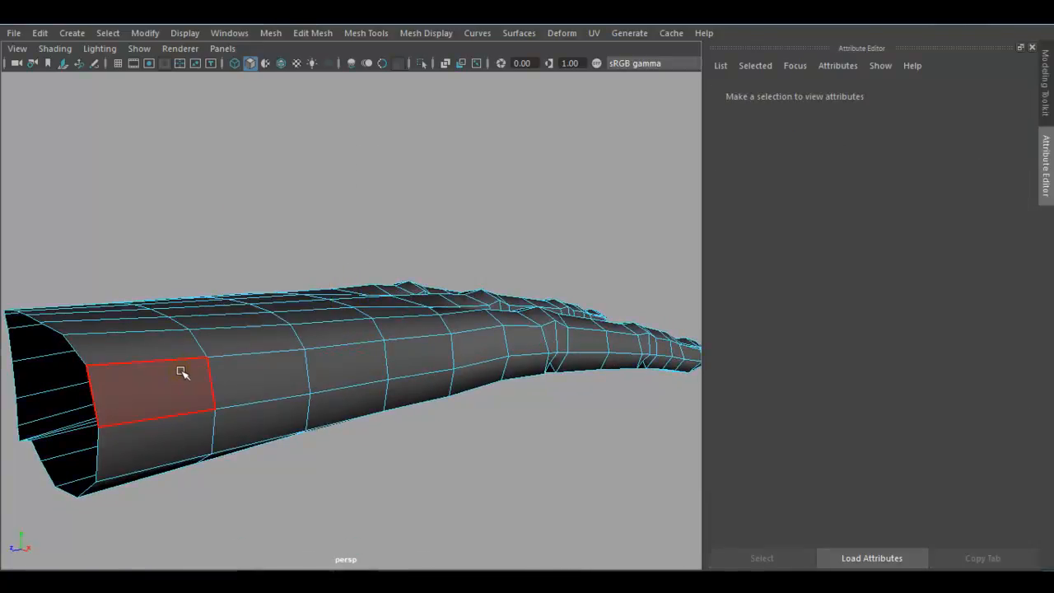
click(184, 368)
shift+click(188, 436)
shift+click(244, 420)
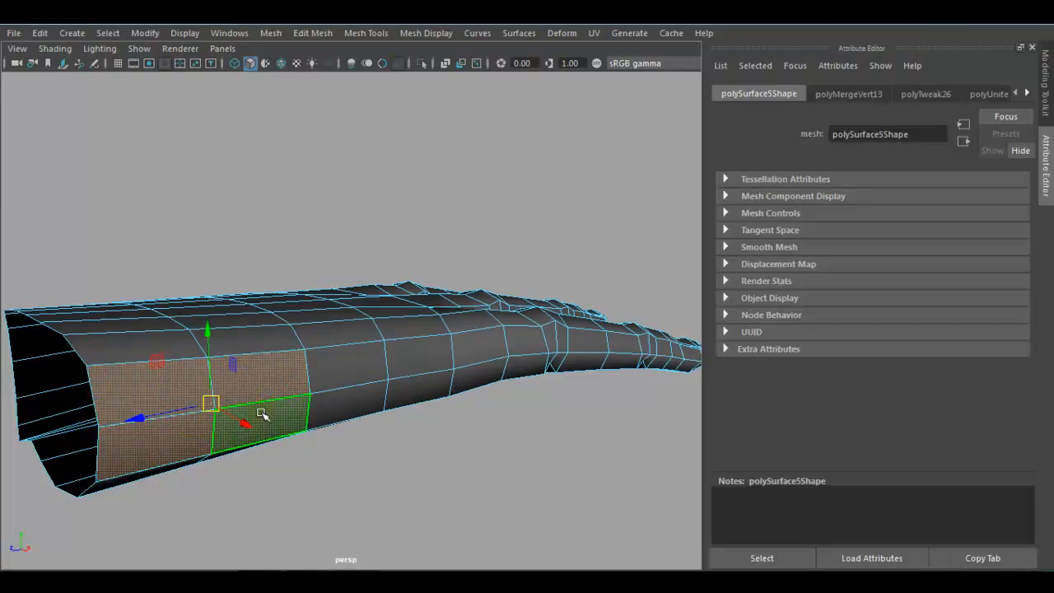
key(space)
key(space)
alt+middle_drag(394, 434, 329, 405)
key(space)
key(space)
alt+drag(224, 345, 342, 408)
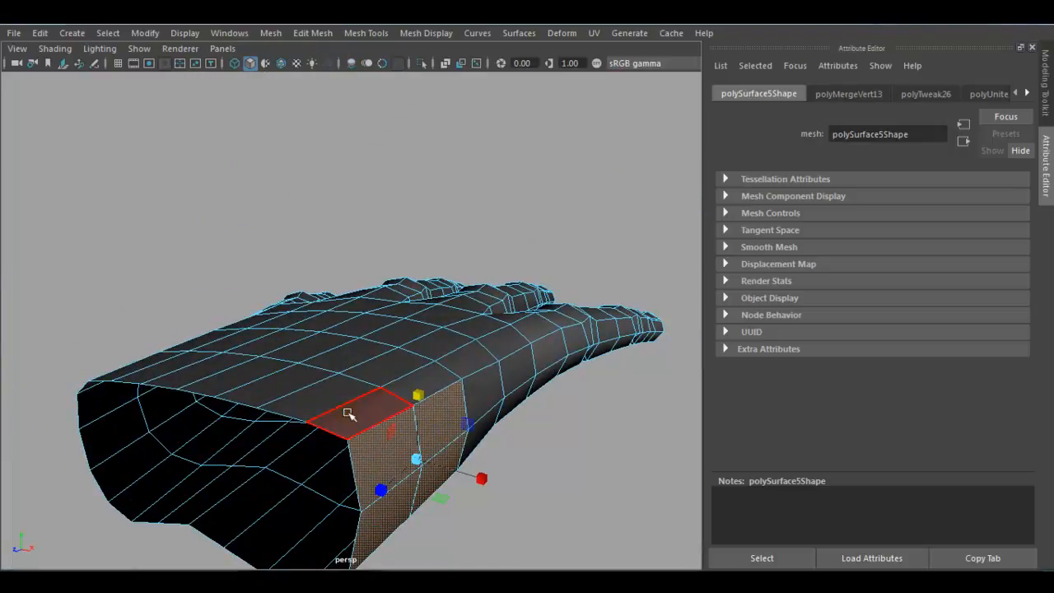
Select the back-of-hand faces near the wrist on the thumb side and adjust their position and tilt.
click(340, 407)
shift+click(284, 392)
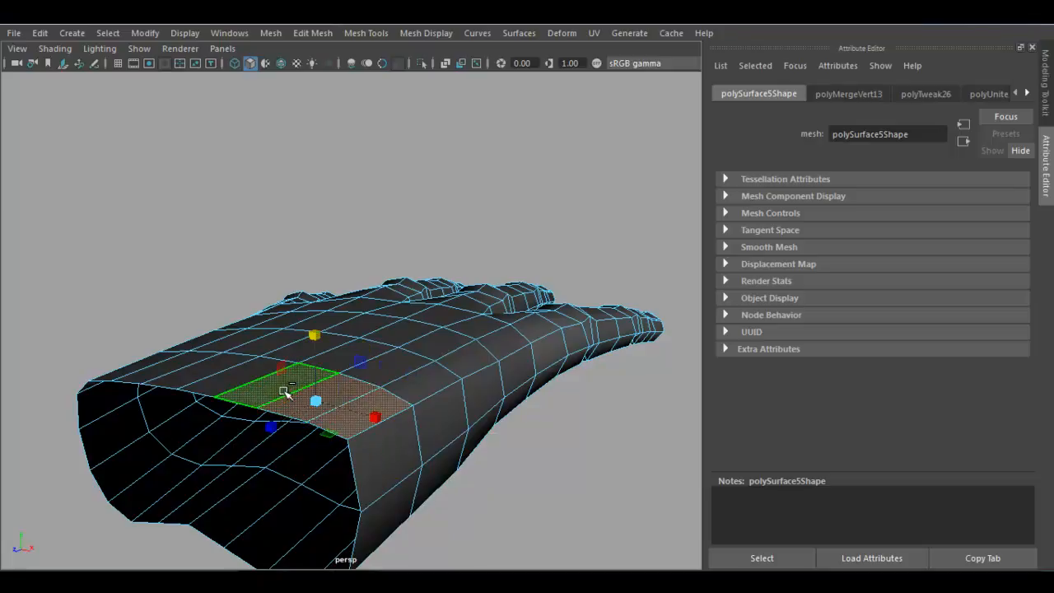
shift+click(405, 375)
shift+click(419, 384)
shift+click(351, 346)
drag(352, 314, 288, 301)
key(e)
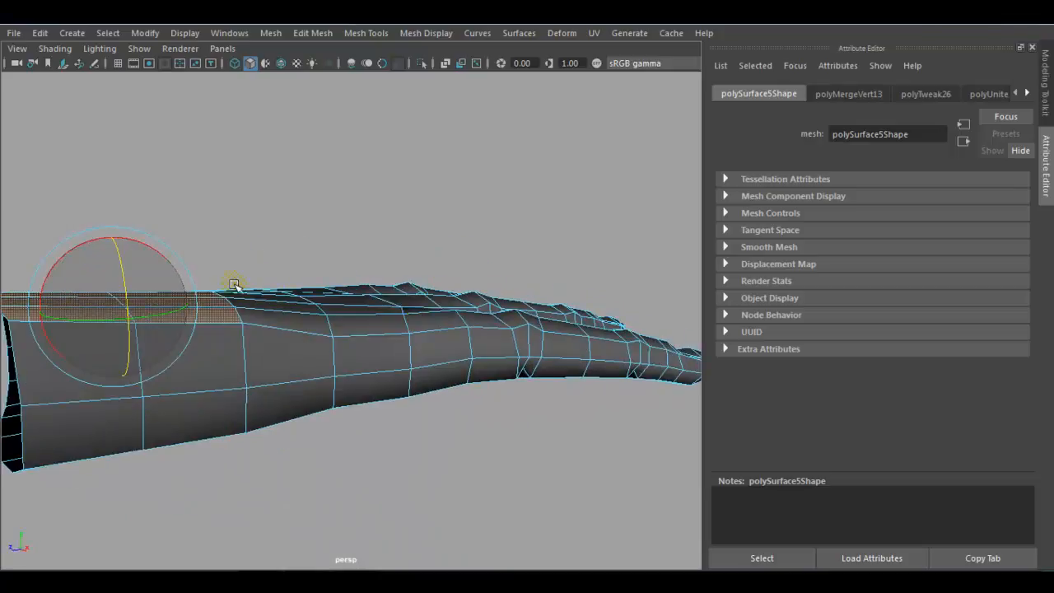
drag(145, 252, 247, 310)
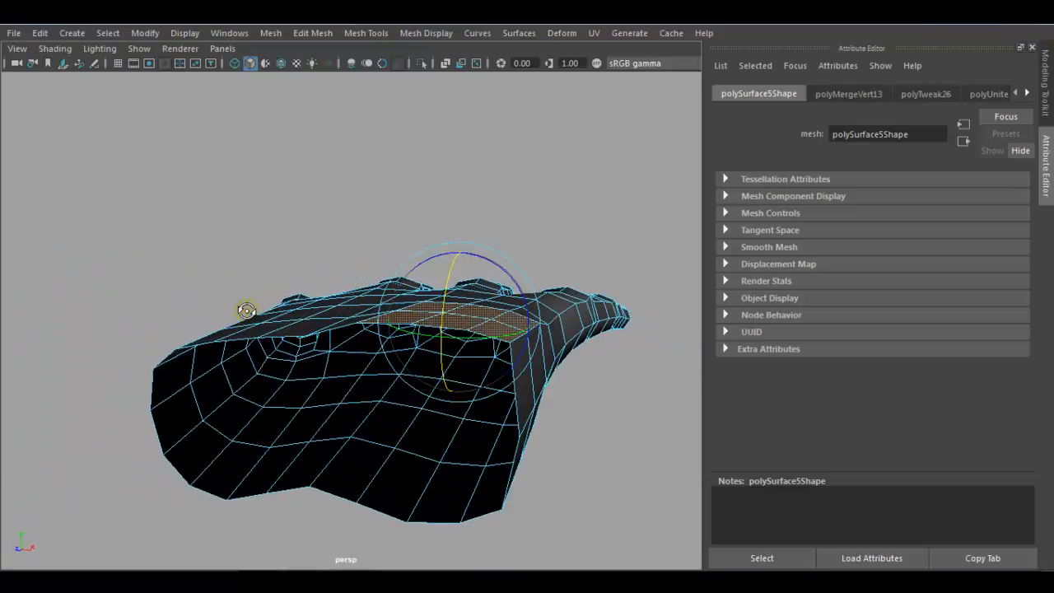
click(327, 323)
key(w)
drag(301, 253, 463, 348)
Extrude the thumb-side palm faces near the wrist outward and angle them toward the reference thumb in the top view.
click(360, 370)
shift+click(403, 390)
shift+click(368, 438)
alt+drag(368, 438, 463, 434)
click(383, 432)
click(311, 401)
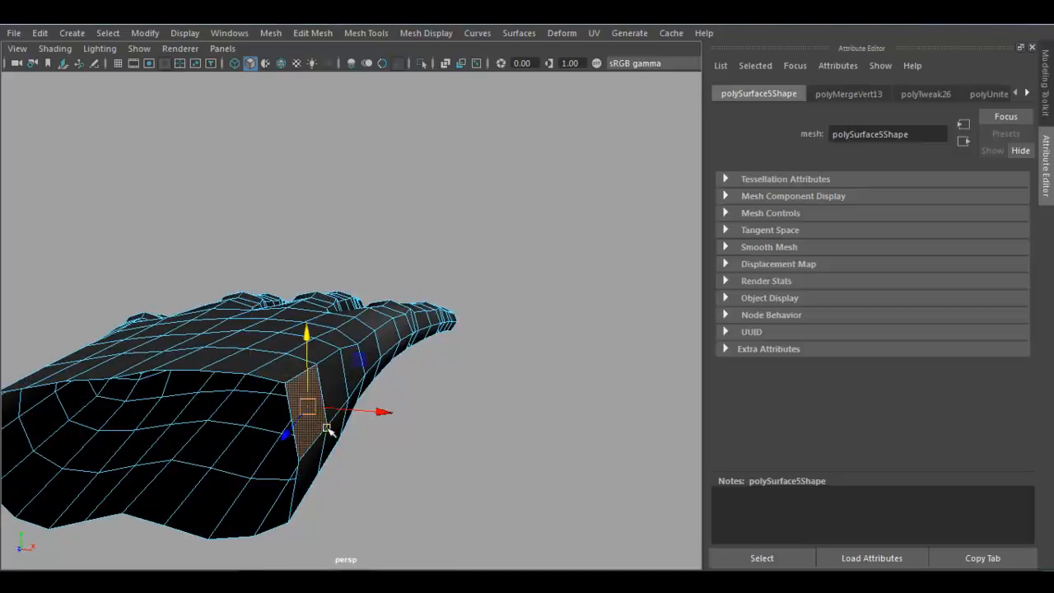
shift+click(338, 381)
alt+drag(337, 436, 242, 430)
alt+drag(332, 483, 470, 426)
shift+right_drag(470, 282, 471, 322)
key(space)
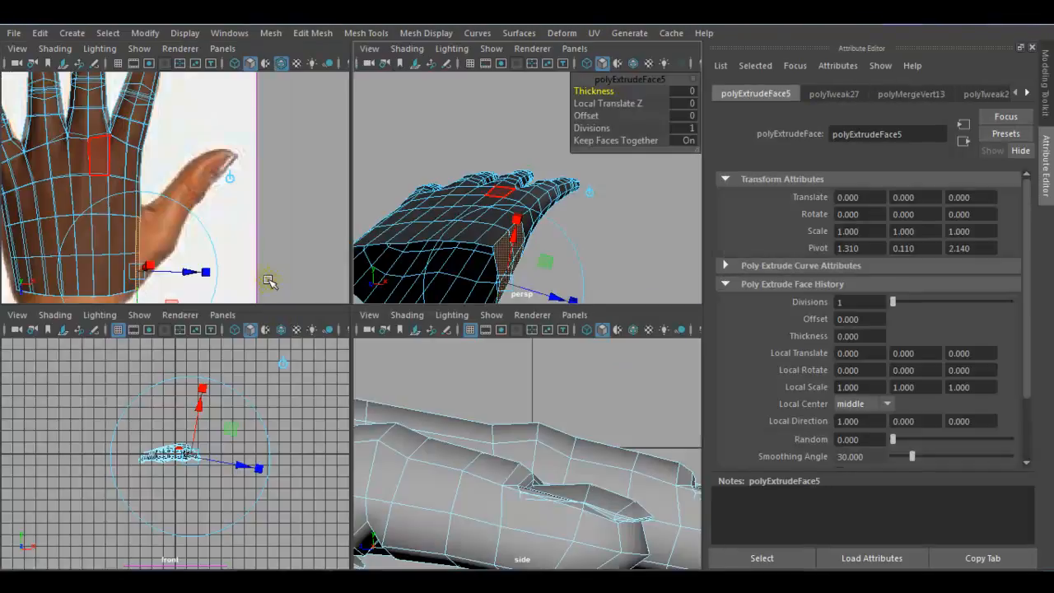
key(space)
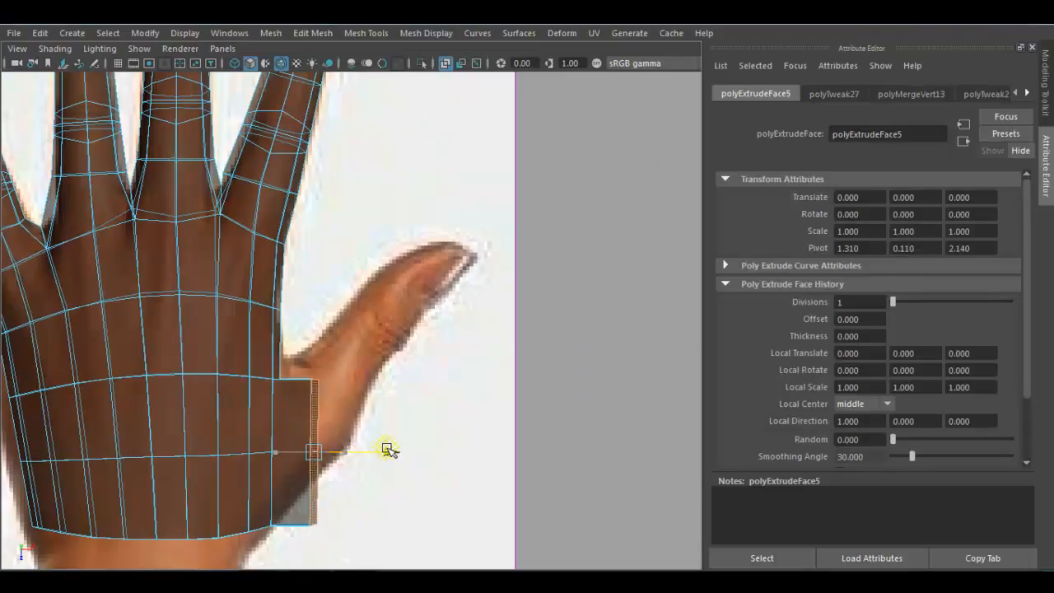
scroll(346, 428, up, 5)
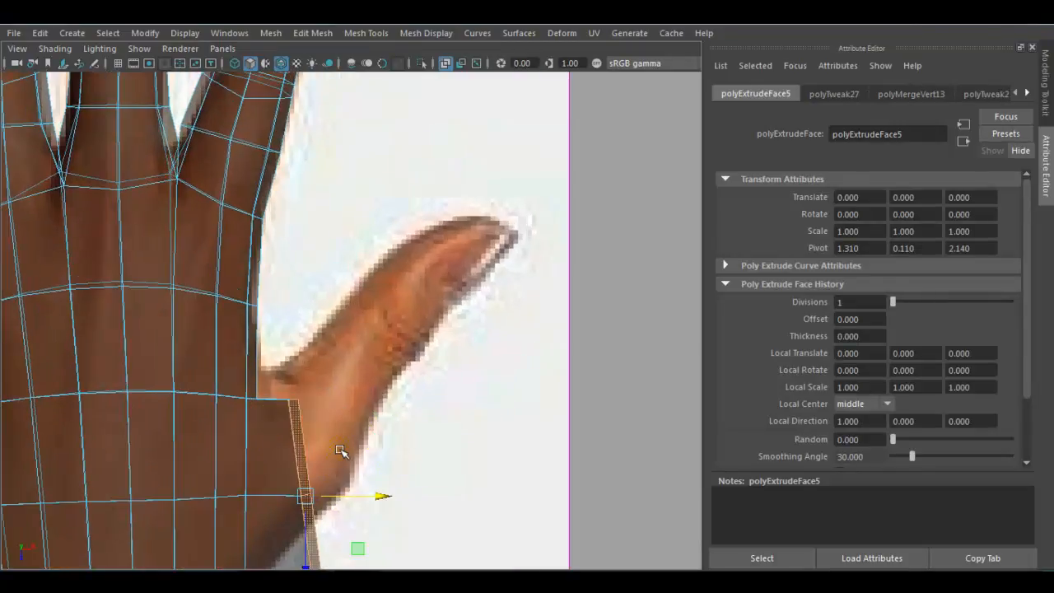
Move the extruded thumb base's edge vertices in the top view so its lower corner meets the reference outline.
right_click(228, 278)
click(230, 156)
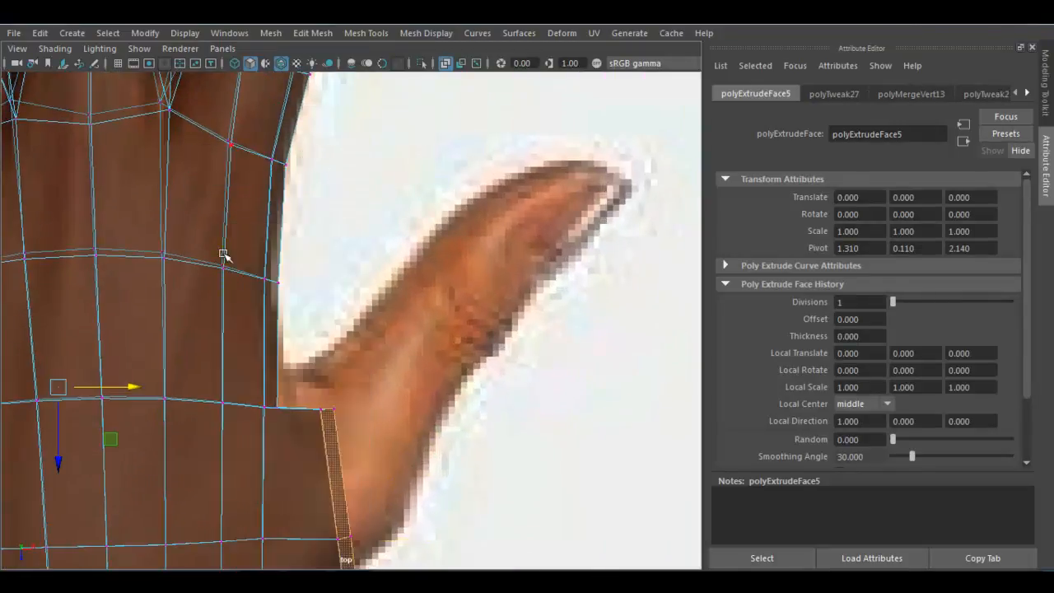
drag(354, 442, 354, 443)
drag(300, 409, 313, 388)
alt+middle_drag(364, 465, 369, 402)
drag(314, 454, 360, 407)
alt+middle_drag(379, 465, 372, 364)
drag(346, 484, 382, 360)
alt+middle_drag(266, 478, 262, 488)
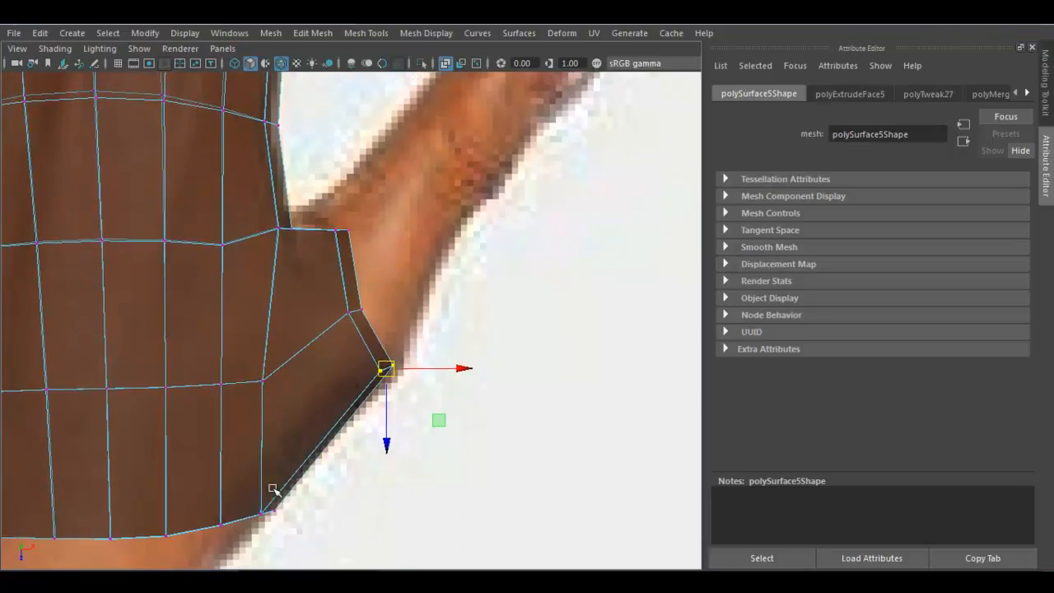
Reposition the web vertices between the palm and the thumb base to fit the crease in the reference.
alt+middle_drag(330, 291, 320, 431)
alt+right_drag(307, 383, 355, 484)
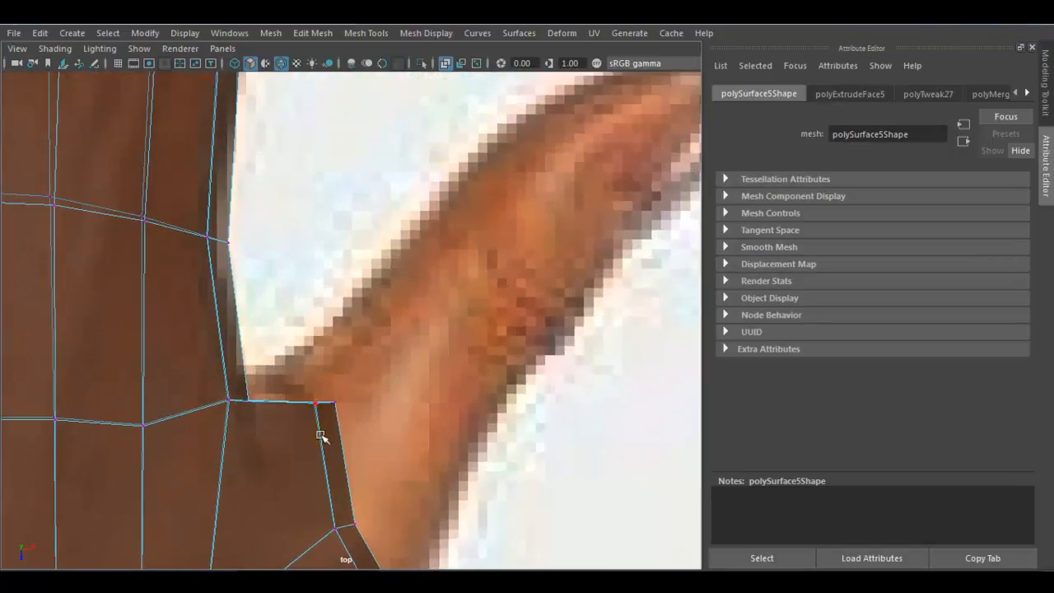
key(space)
key(space)
alt+drag(381, 302, 179, 402)
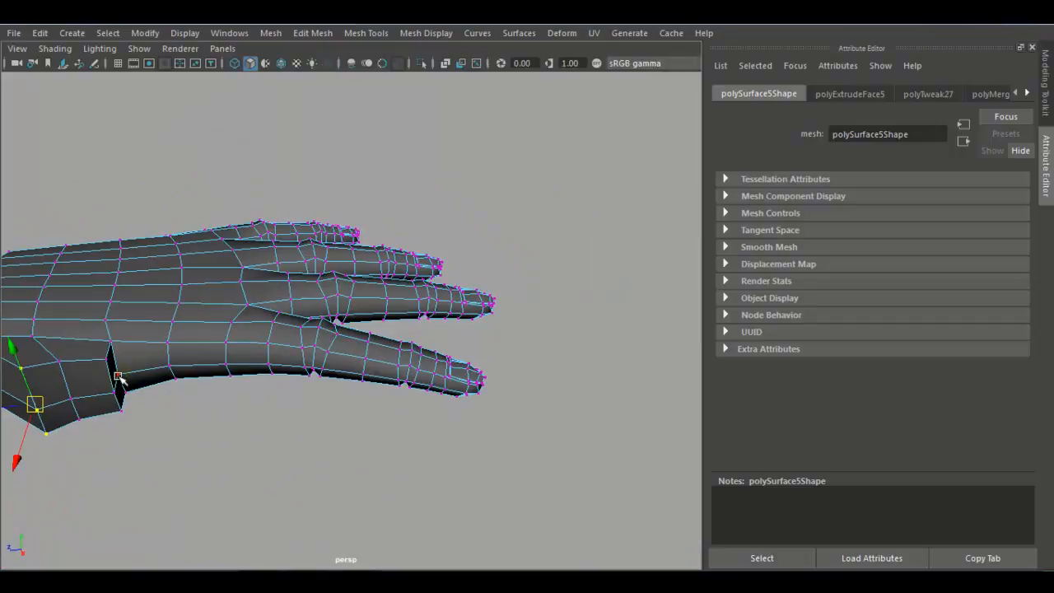
click(137, 393)
key(space)
scroll(436, 231, up, 5)
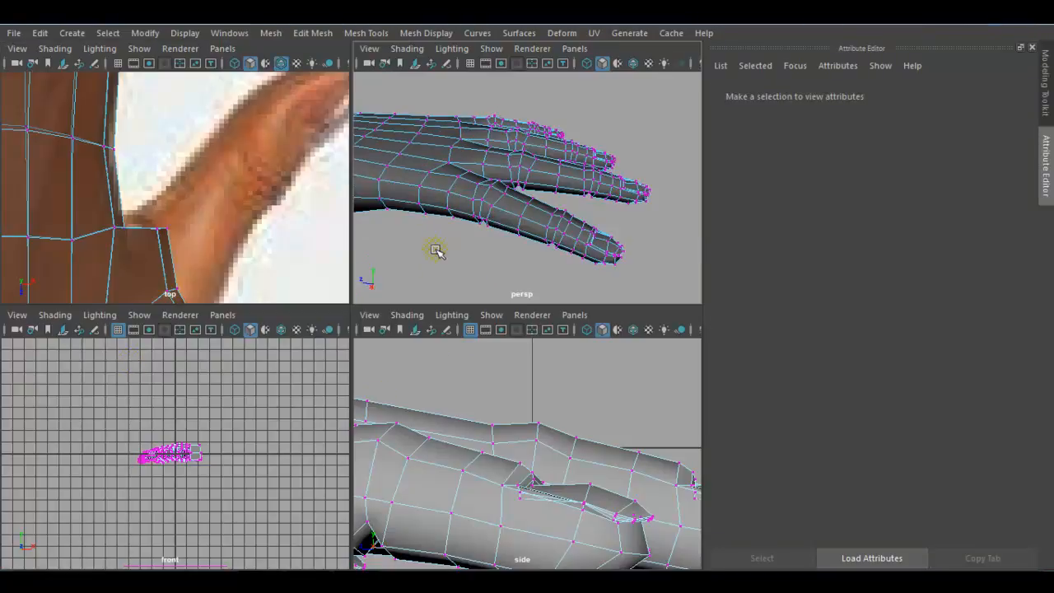
click(406, 243)
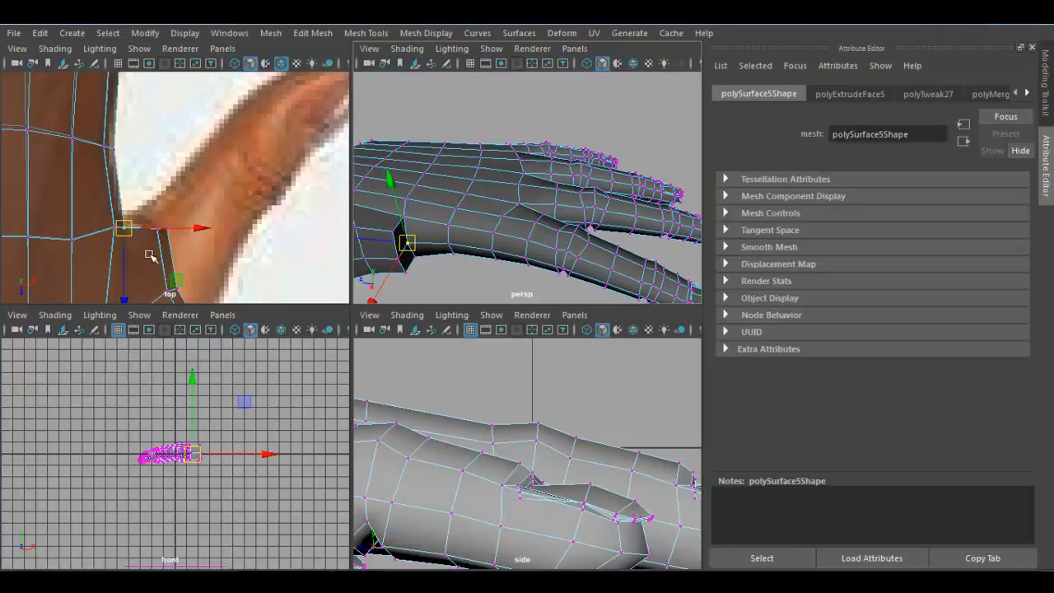
key(space)
drag(249, 400, 253, 378)
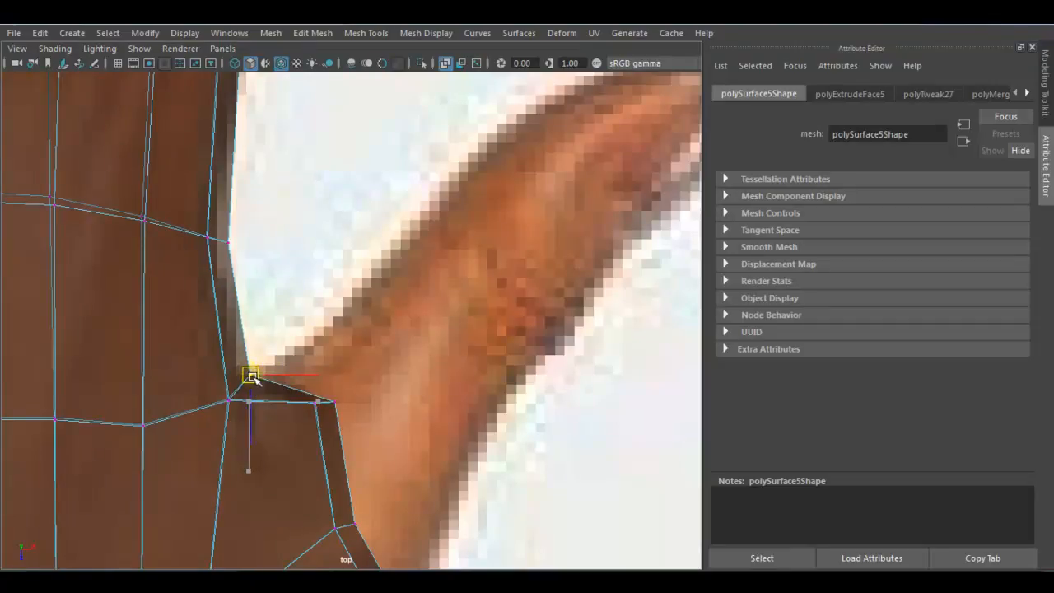
drag(263, 447, 264, 448)
mouse_move(240, 389)
mouse_down()
mouse_move(217, 402)
mouse_move(230, 396)
mouse_up()
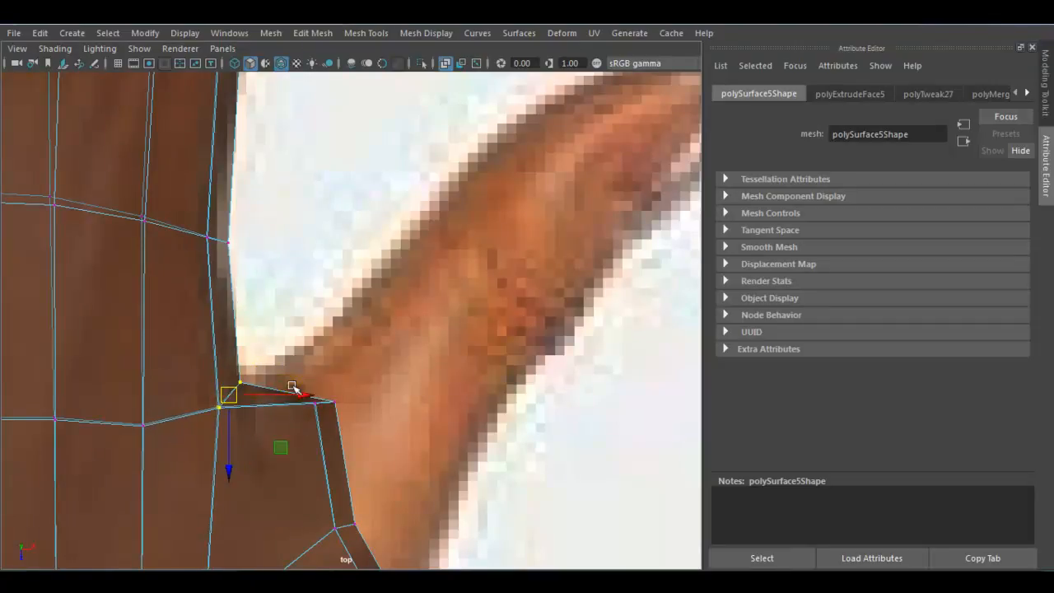
Move the thumb base's upper corner and middle edge vertices to follow the reference thumb's direction.
drag(319, 442, 320, 442)
drag(314, 403, 310, 425)
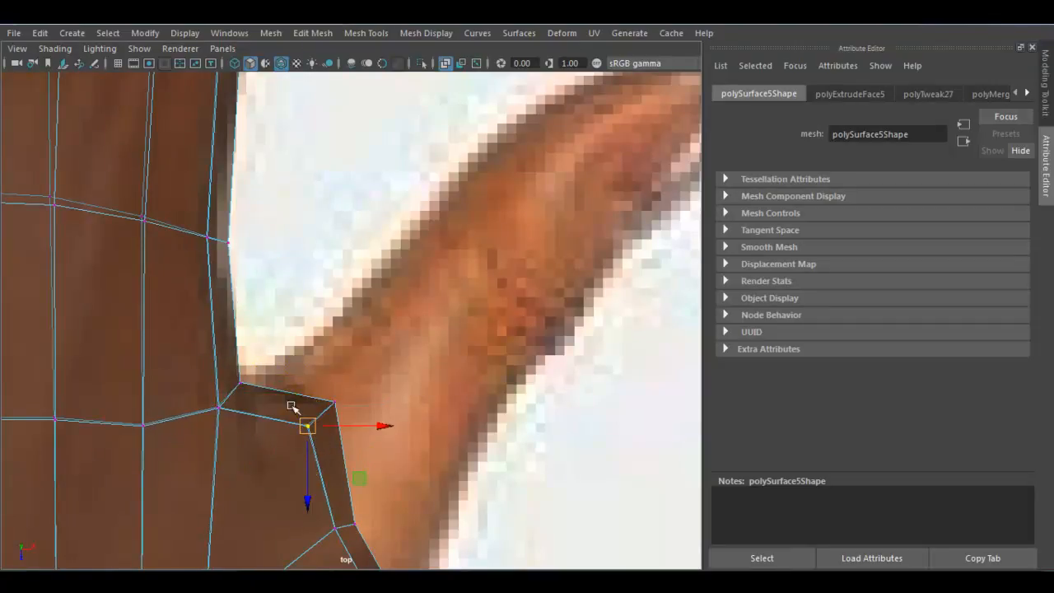
drag(378, 488, 378, 488)
drag(311, 353, 311, 353)
key(ctrl+z)
drag(323, 415, 308, 363)
alt+middle_drag(311, 367, 268, 226)
click(298, 385)
drag(304, 389, 311, 365)
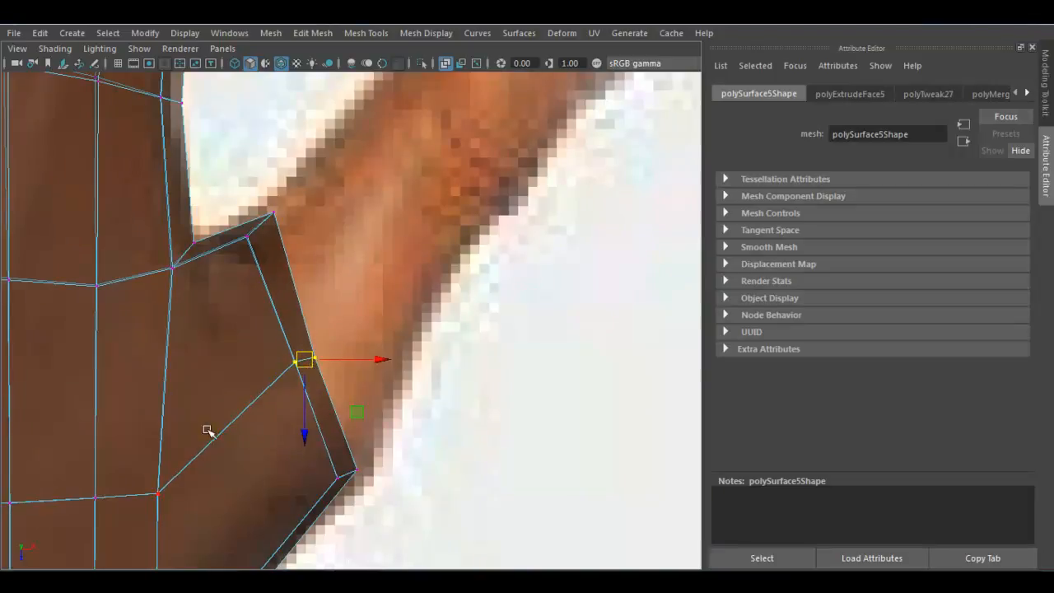
Shift the adjoining palm vertices toward the fingers and refine the thumb base's lower and upper corners.
drag(121, 467, 198, 525)
drag(132, 503, 171, 426)
click(160, 444)
click(339, 475)
drag(350, 471, 364, 456)
drag(236, 167, 255, 230)
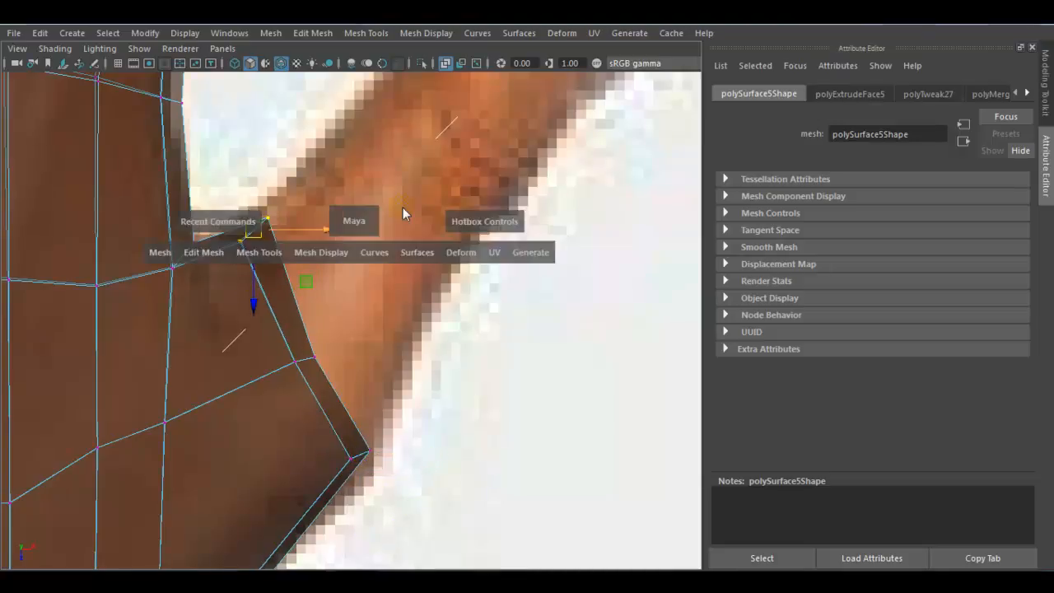
Adjust the web vertex and the neighbouring upper thumb-base vertices in the perspective view to smooth the transition.
key(space)
key(space)
alt+drag(331, 345, 82, 438)
alt+middle_drag(82, 438, 334, 318)
alt+drag(333, 309, 331, 348)
click(298, 330)
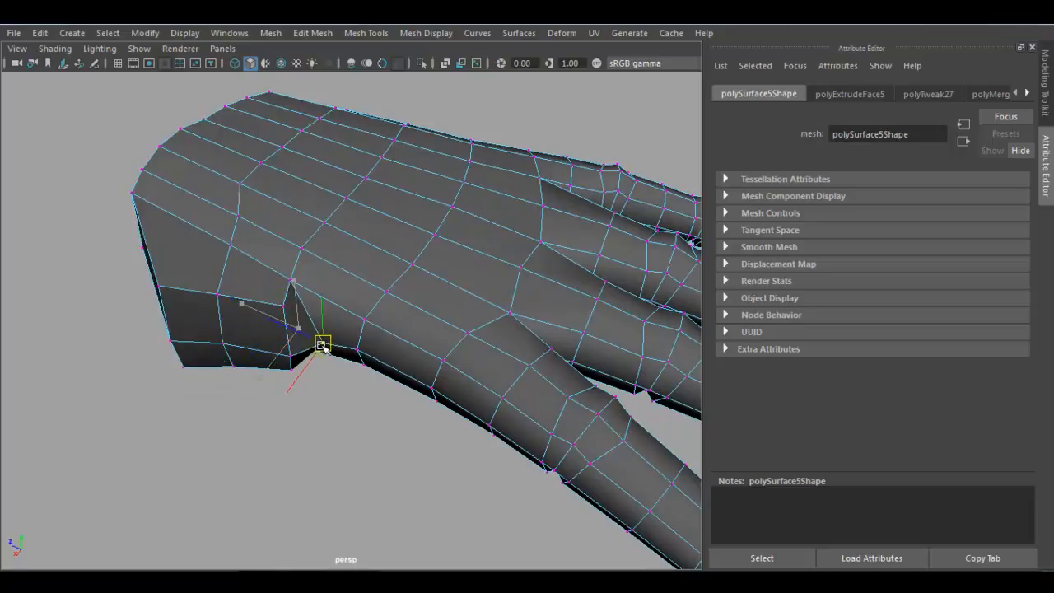
click(284, 305)
alt+drag(273, 303, 211, 246)
click(154, 307)
click(218, 272)
click(220, 249)
click(218, 251)
Reposition the vertices around the thumb base's open-side faces in a side-on perspective view to round its profile.
alt+drag(203, 324, 154, 356)
click(164, 354)
click(167, 285)
drag(168, 285, 170, 290)
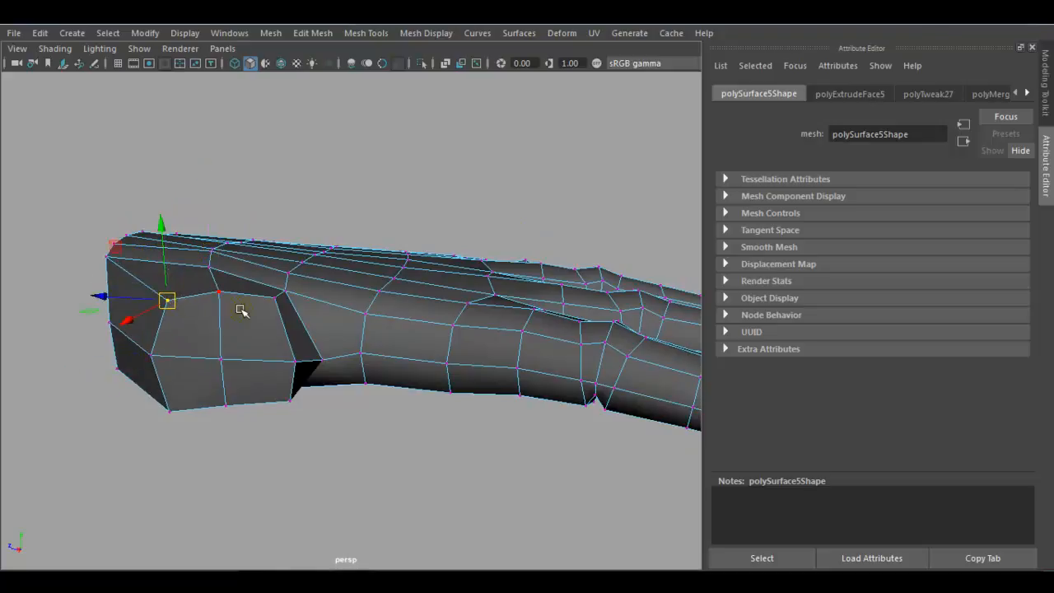
alt+drag(240, 312, 235, 305)
click(273, 294)
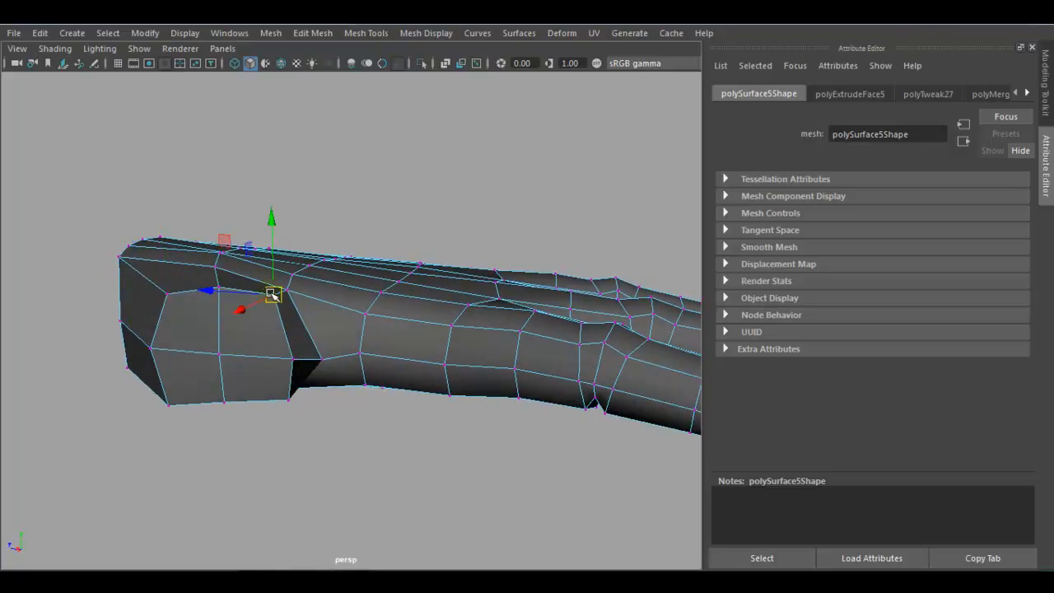
click(287, 399)
Adjust the palm-side vertices around the thumb base from below and refine its end-face vertices.
alt+drag(283, 397, 242, 266)
click(238, 287)
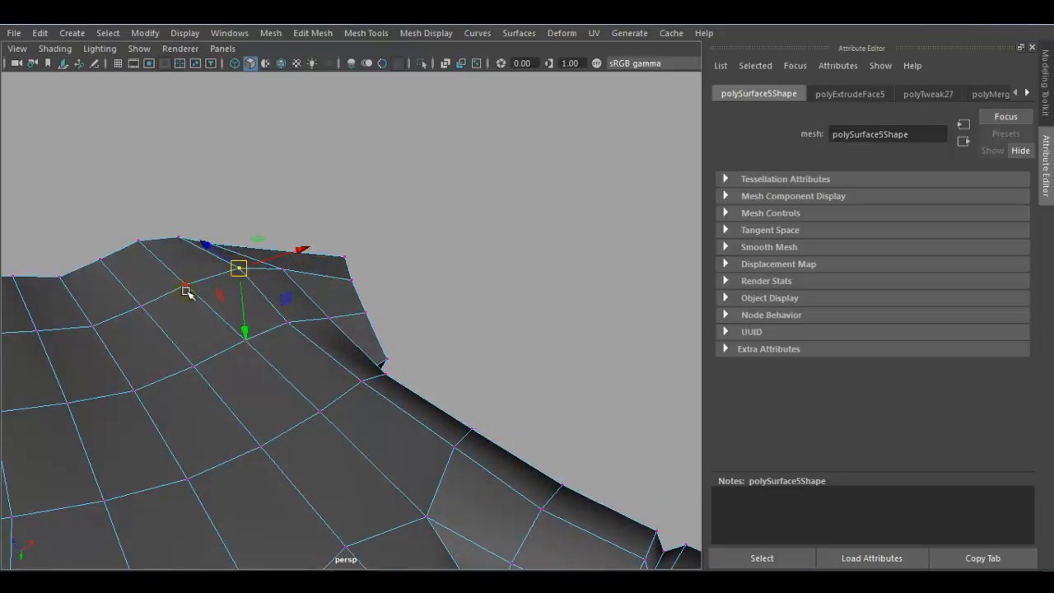
click(151, 316)
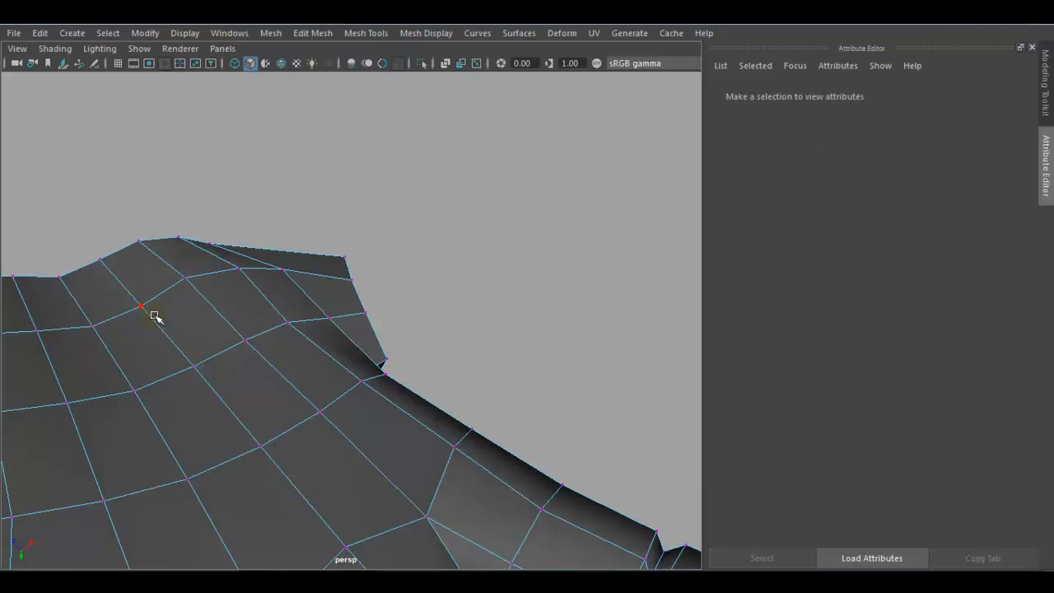
click(142, 307)
alt+drag(209, 313, 338, 334)
right_drag(327, 158, 330, 201)
click(341, 289)
alt+drag(342, 289, 351, 317)
right_drag(312, 156, 233, 152)
click(220, 334)
drag(219, 265, 219, 254)
mouse_move(322, 336)
alt+mouse_down()
mouse_move(363, 325)
mouse_move(313, 310)
mouse_move(315, 321)
alt+mouse_up()
Extrude the thumb base's end faces and move them along the reference thumb to about its middle joint.
right_drag(259, 156, 262, 285)
key(space)
key(space)
key(w)
alt+middle_drag(366, 335, 348, 394)
scroll(348, 396, down, 3)
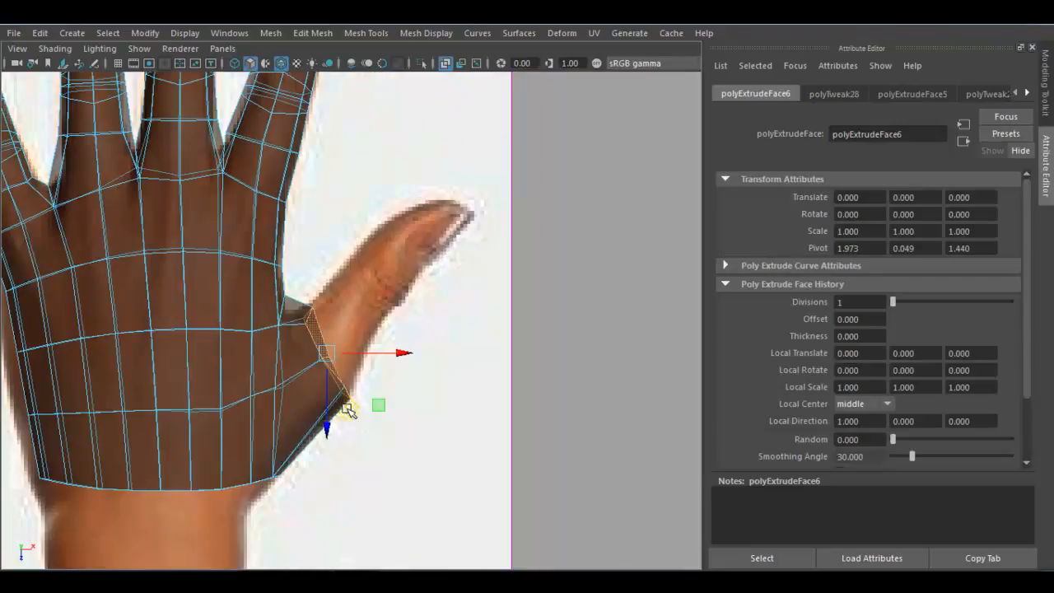
scroll(346, 405, up, 1)
drag(319, 359, 369, 307)
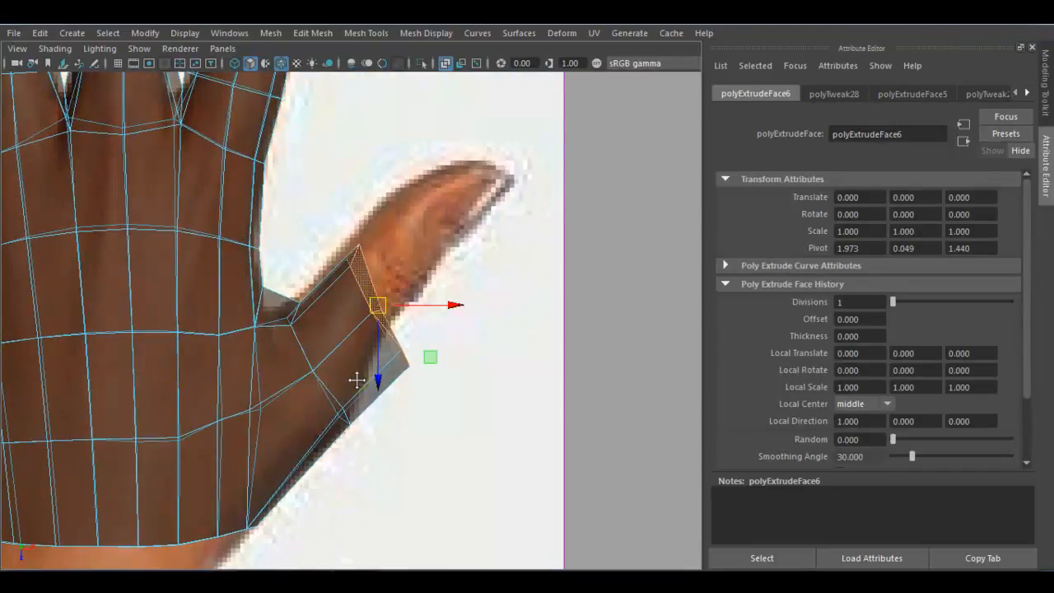
Rotate the extruded end faces square to the thumb's direction and move them up to the reference thumb's tip.
scroll(354, 395, up, 1)
key(e)
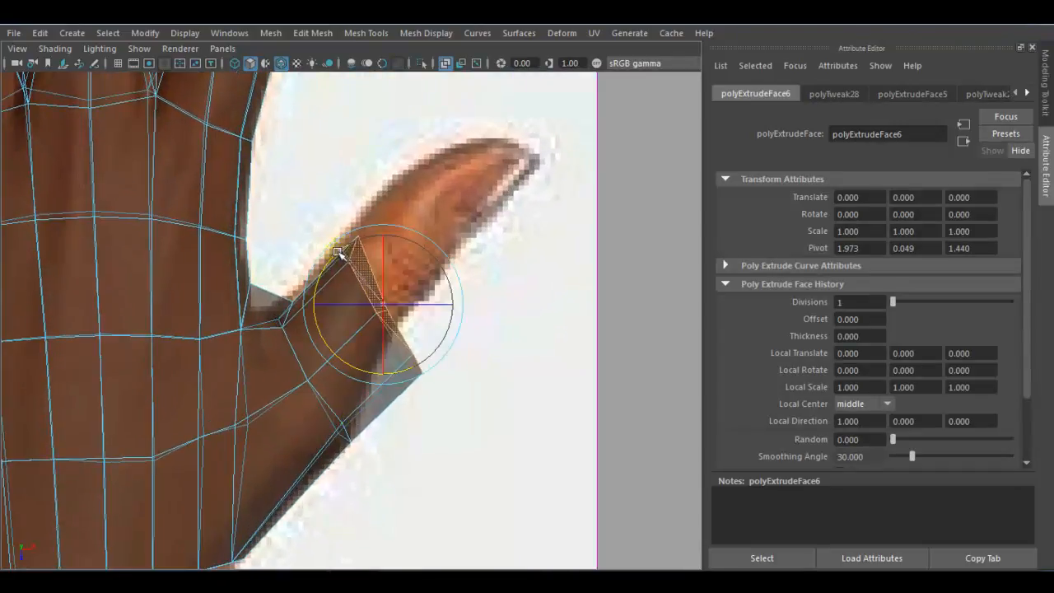
key(w)
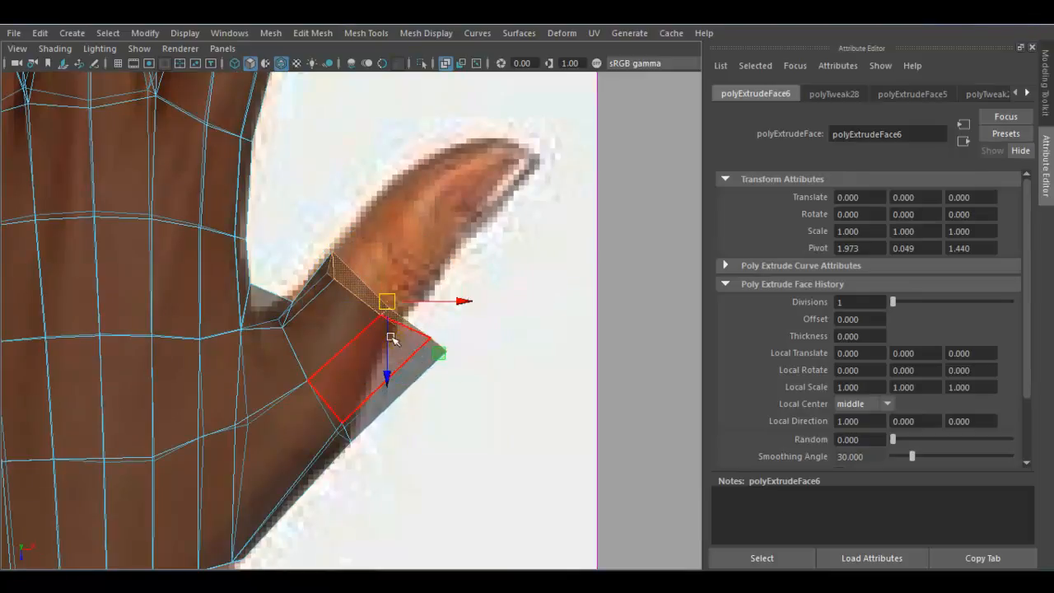
drag(387, 302, 486, 165)
Move the upper, middle and lower vertex groups at the thumb's end to match the reference tip.
scroll(404, 301, up, 3)
scroll(360, 398, up, 2)
right_drag(384, 283, 303, 147)
drag(303, 148, 359, 247)
drag(327, 209, 332, 262)
drag(371, 213, 420, 324)
drag(404, 280, 418, 238)
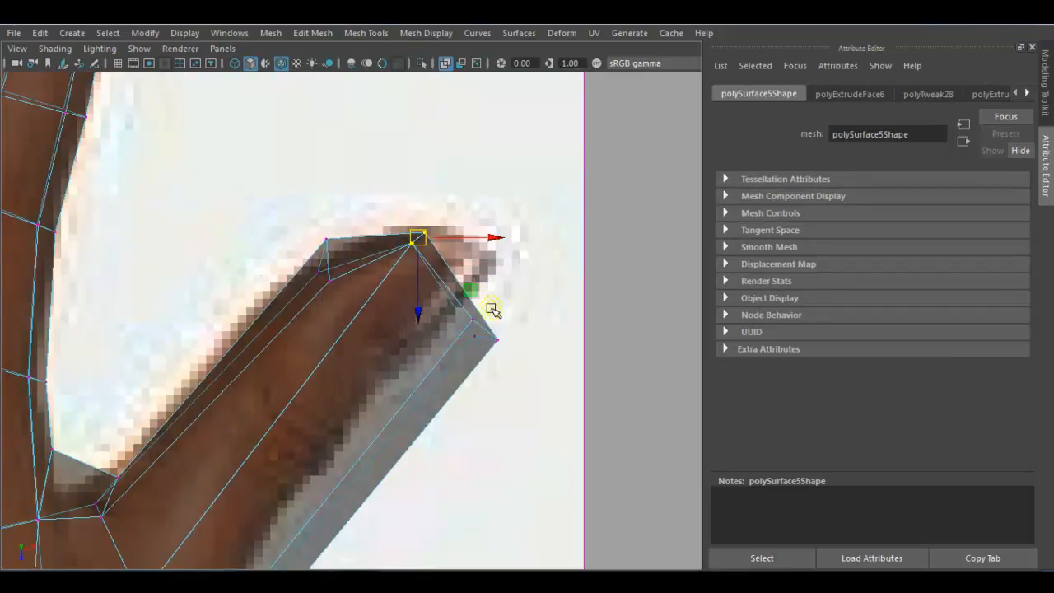
drag(438, 382, 437, 382)
drag(485, 332, 483, 264)
Refine the thumb's end vertices by shifting the middle and upper groups closer to the reference outline.
alt+middle_drag(392, 360, 424, 349)
click(442, 233)
drag(441, 233, 425, 250)
alt+middle_drag(327, 262, 340, 253)
drag(349, 246, 378, 240)
Move the upper vertices at the thumb's base closer to the web in the top view.
alt+middle_drag(298, 358, 323, 271)
drag(213, 443, 217, 442)
drag(179, 389, 166, 406)
alt+middle_drag(280, 469, 286, 384)
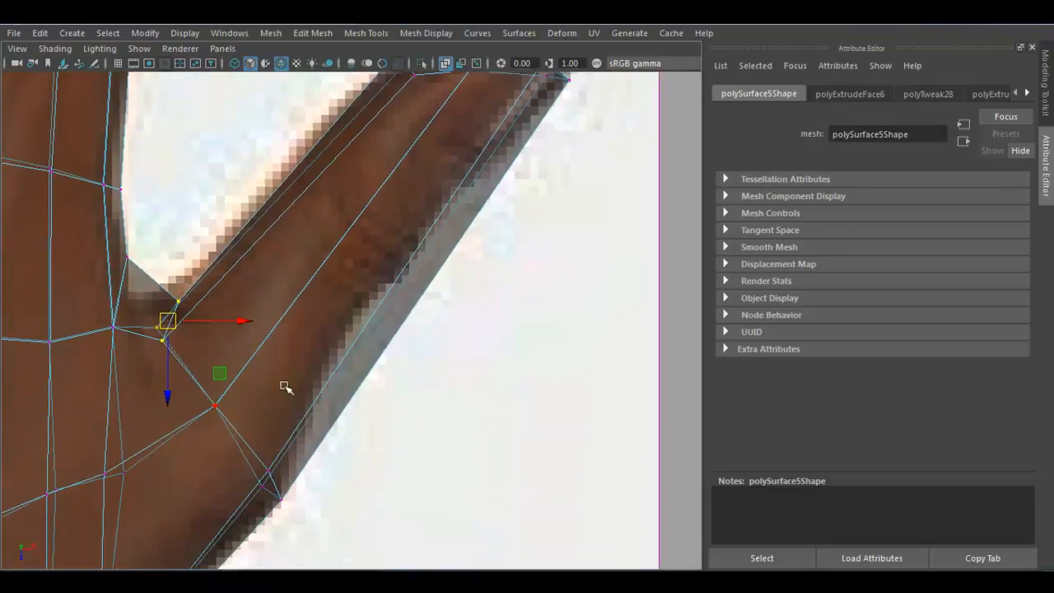
Nudge the outer vertices at the thumb's base onto the reference edge and insert three edge loops across the thumb.
click(318, 472)
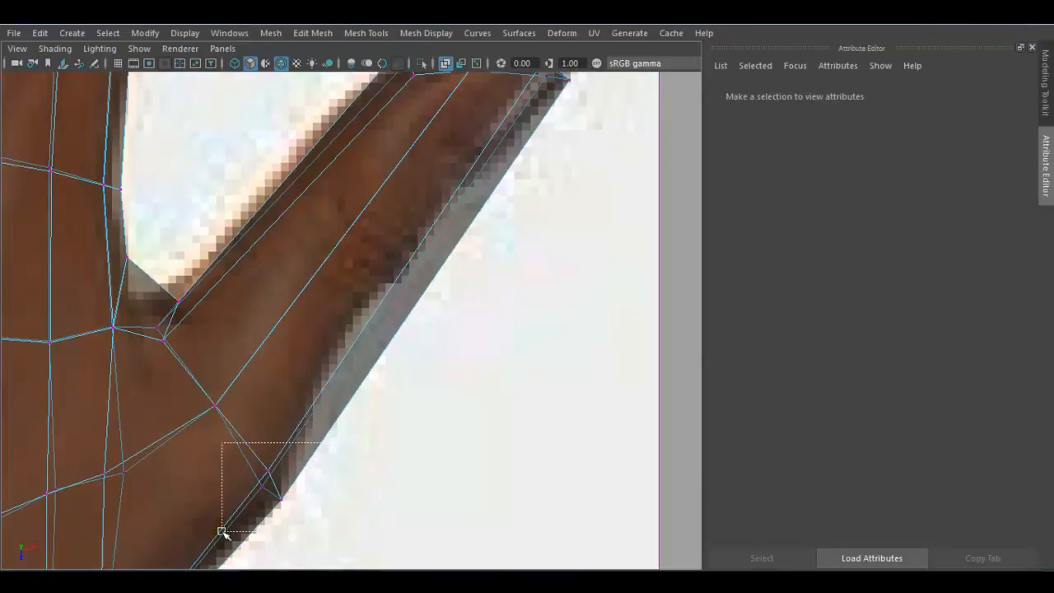
drag(223, 532, 224, 532)
right_drag(332, 156, 341, 195)
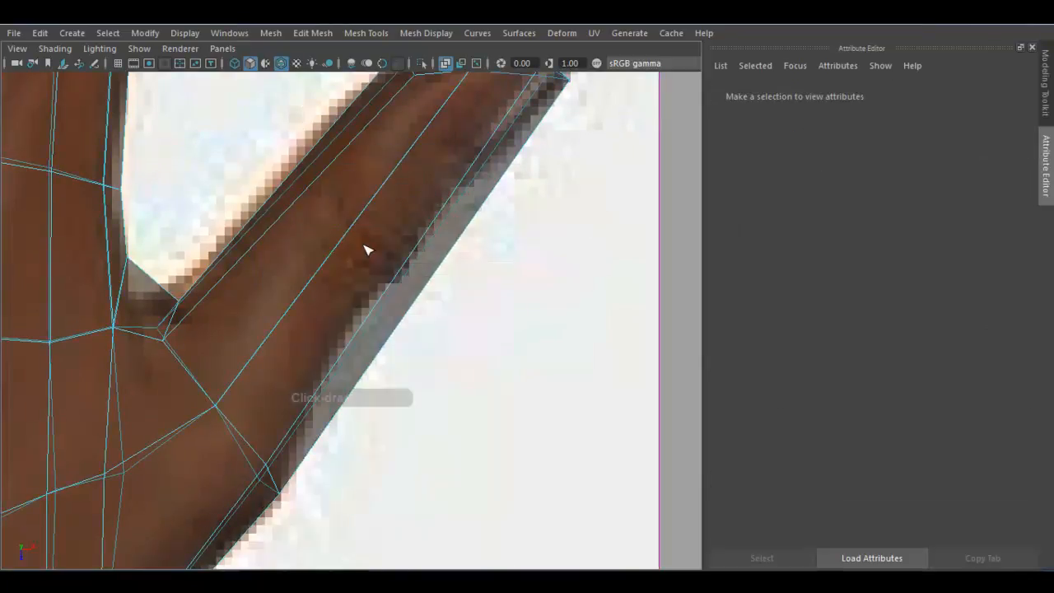
drag(303, 312, 304, 311)
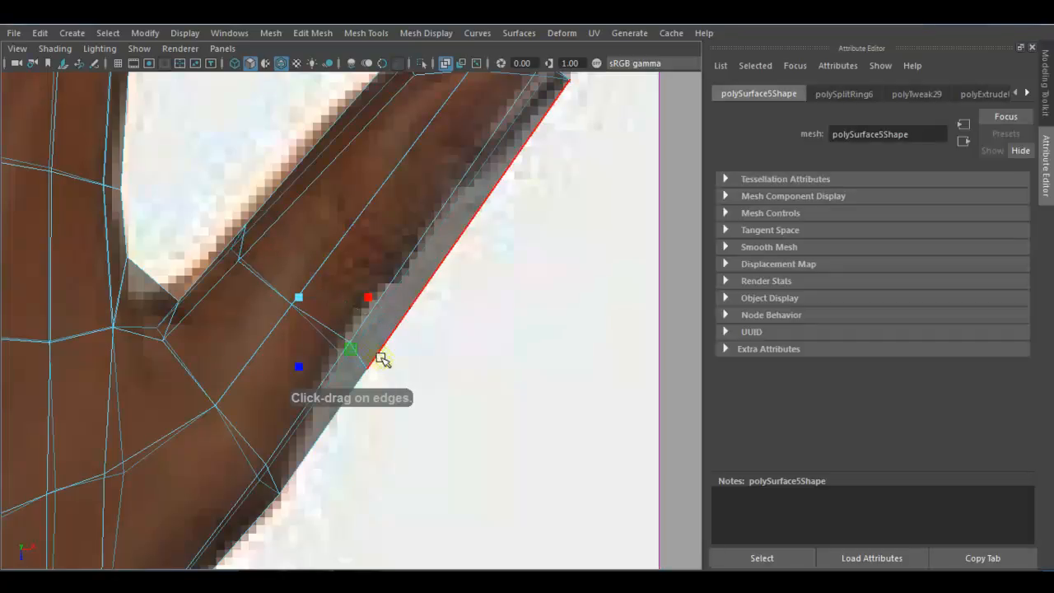
right_drag(281, 262, 281, 262)
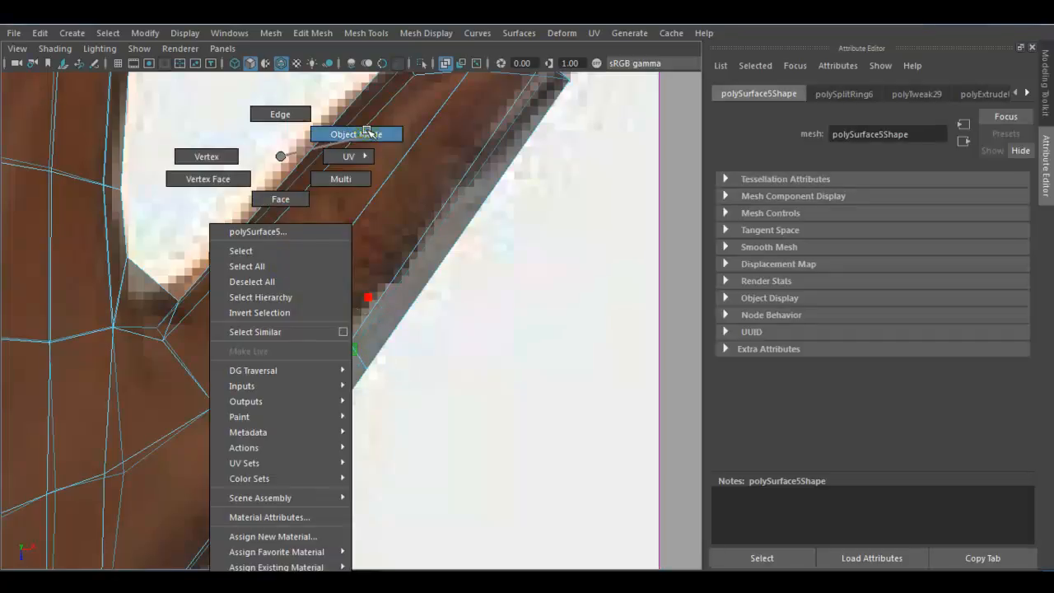
right_drag(357, 148, 355, 138)
key(g)
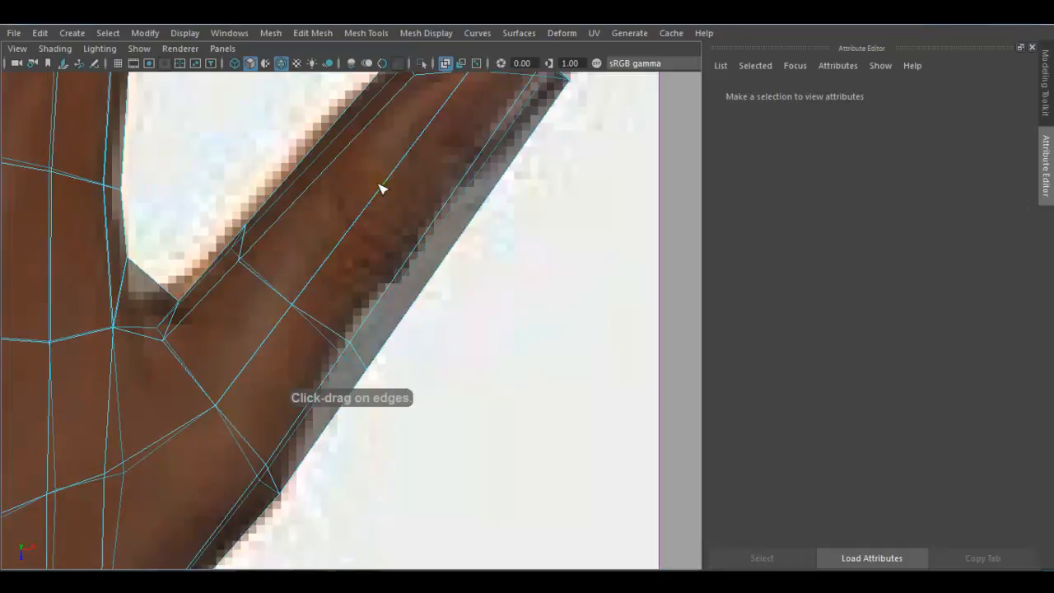
click(363, 242)
alt+drag(447, 258, 408, 239)
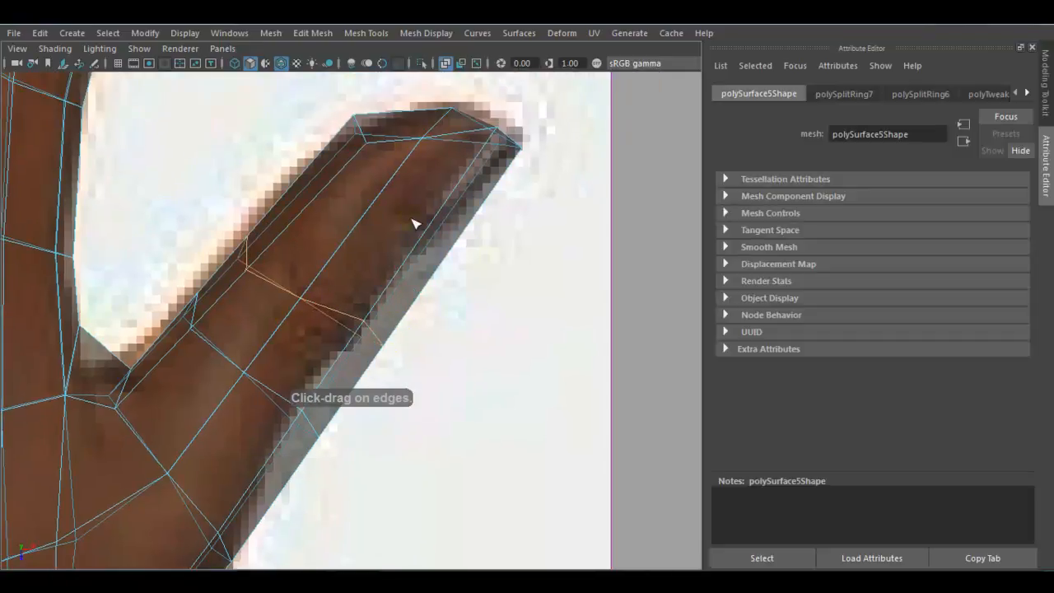
click(422, 240)
Move the centre and outer vertices of the three new thumb loops inward to follow the reference's outer contour.
right_drag(431, 156, 341, 184)
drag(476, 281, 474, 280)
drag(400, 245, 377, 239)
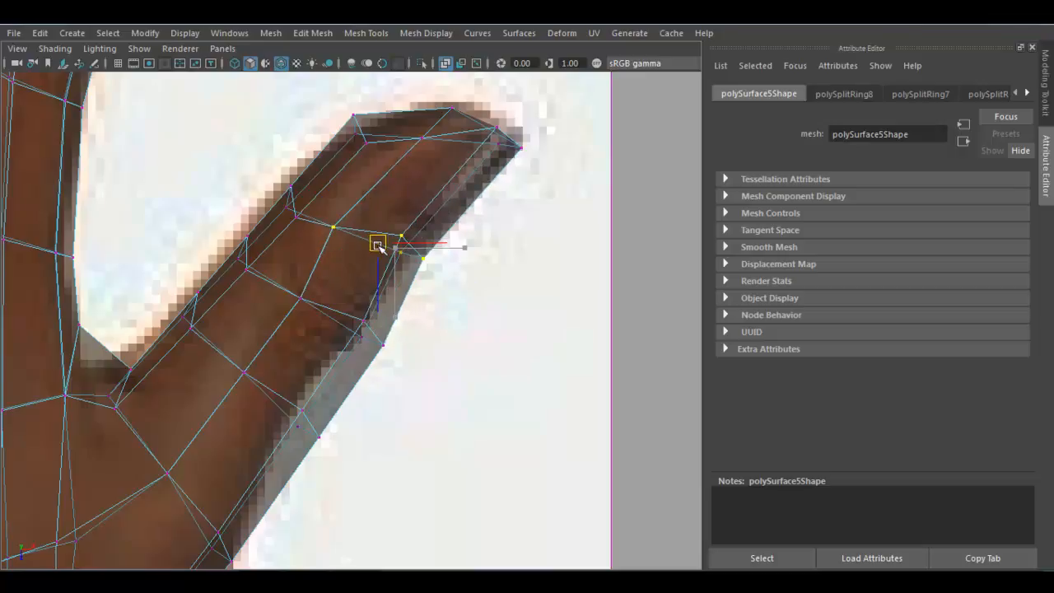
drag(426, 370, 283, 281)
drag(342, 322, 329, 317)
drag(341, 470, 341, 468)
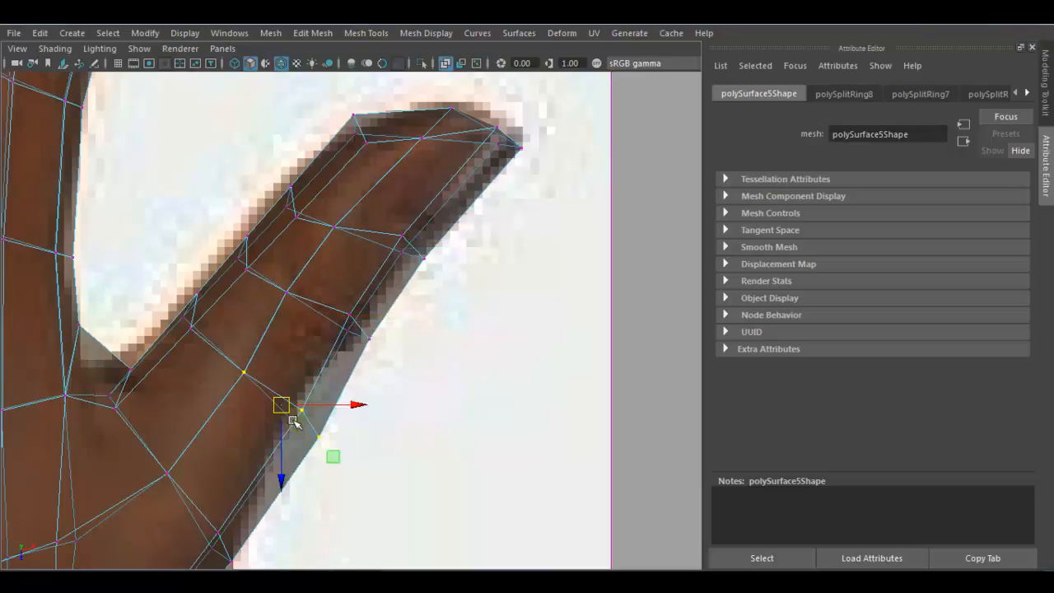
drag(301, 422, 280, 402)
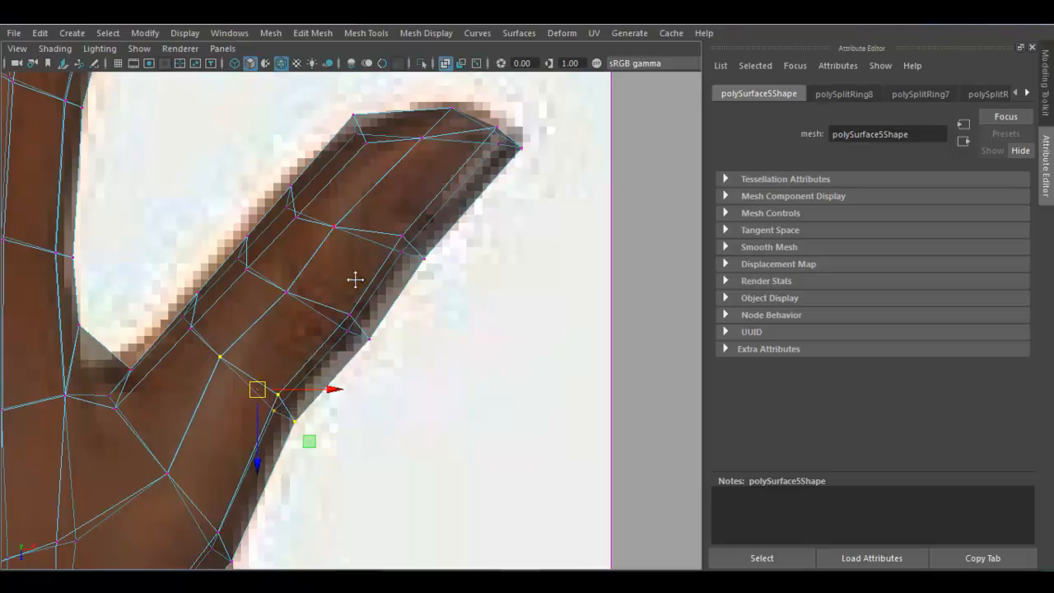
Rotate the thumb's vertices from the lowest new loop to the tip outward from the fingers and align them over the reference.
alt+middle_drag(344, 276, 331, 331)
drag(142, 484, 140, 482)
key(e)
drag(374, 266, 354, 325)
key(w)
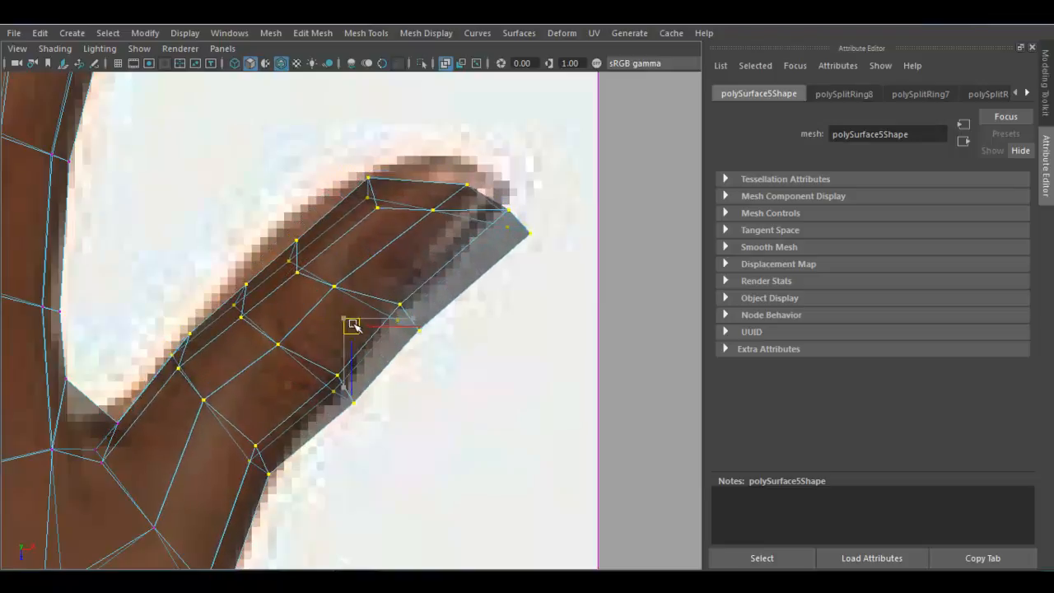
Adjust the lowest loop's centre vertices and fit the finger-side vertices of all three thumb loops to the reference outline.
click(203, 399)
drag(205, 400, 217, 419)
click(236, 284)
click(294, 255)
drag(294, 254, 288, 239)
drag(218, 258, 223, 299)
drag(173, 326, 200, 406)
drag(180, 351, 169, 352)
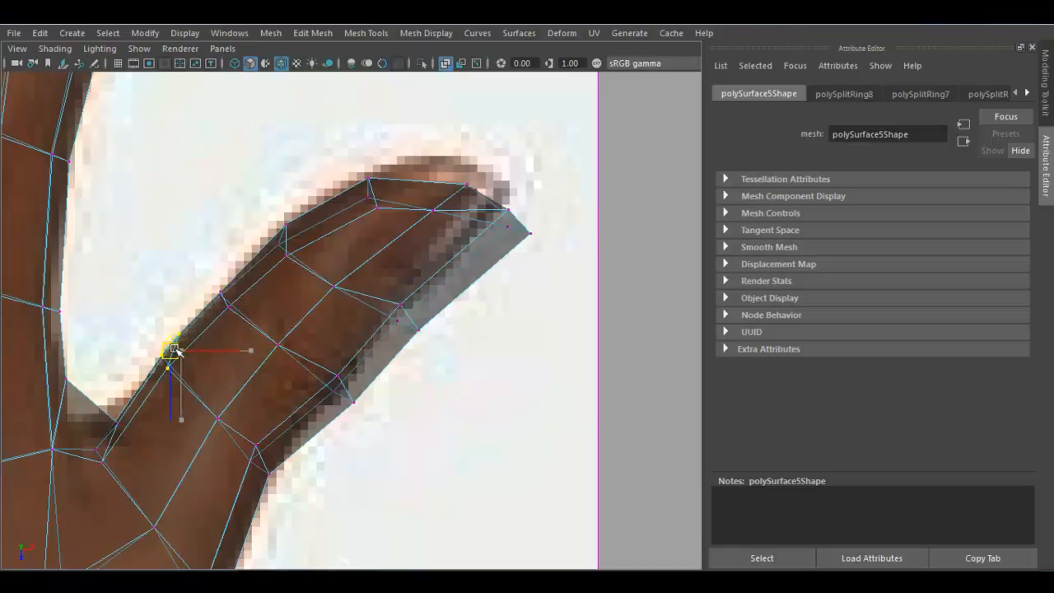
Move the outer vertices of the thumb's lowest and uppermost loops inward to the reference edge.
drag(294, 511, 206, 412)
drag(242, 447, 238, 447)
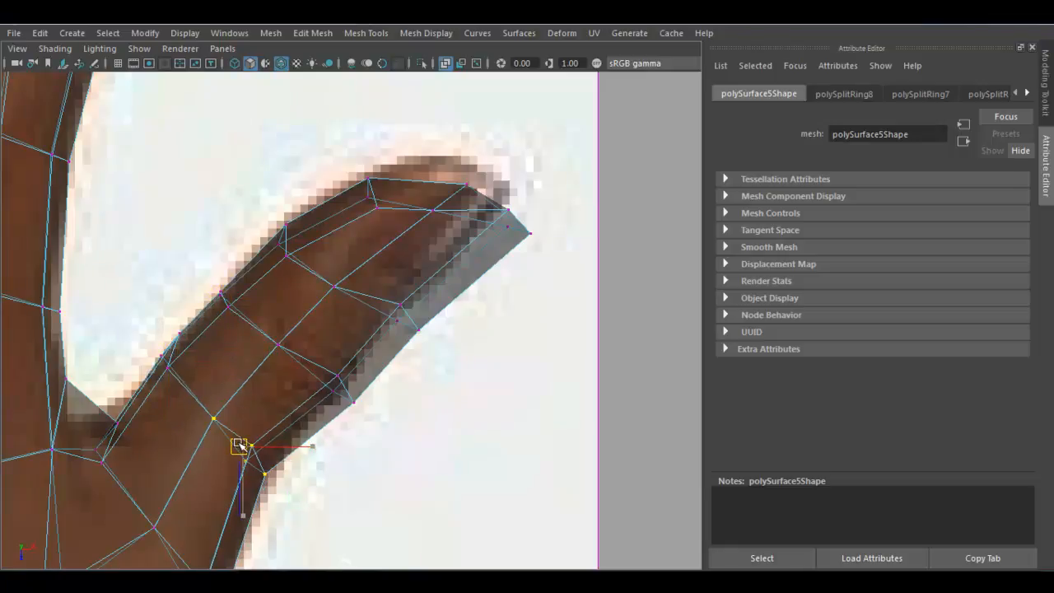
drag(413, 329, 393, 316)
Move the outer, middle and inner vertex groups at the thumb's tip to fit the rotated thumb's end to the reference.
drag(497, 201, 554, 290)
drag(524, 219, 506, 201)
drag(466, 232, 466, 231)
drag(450, 189, 440, 179)
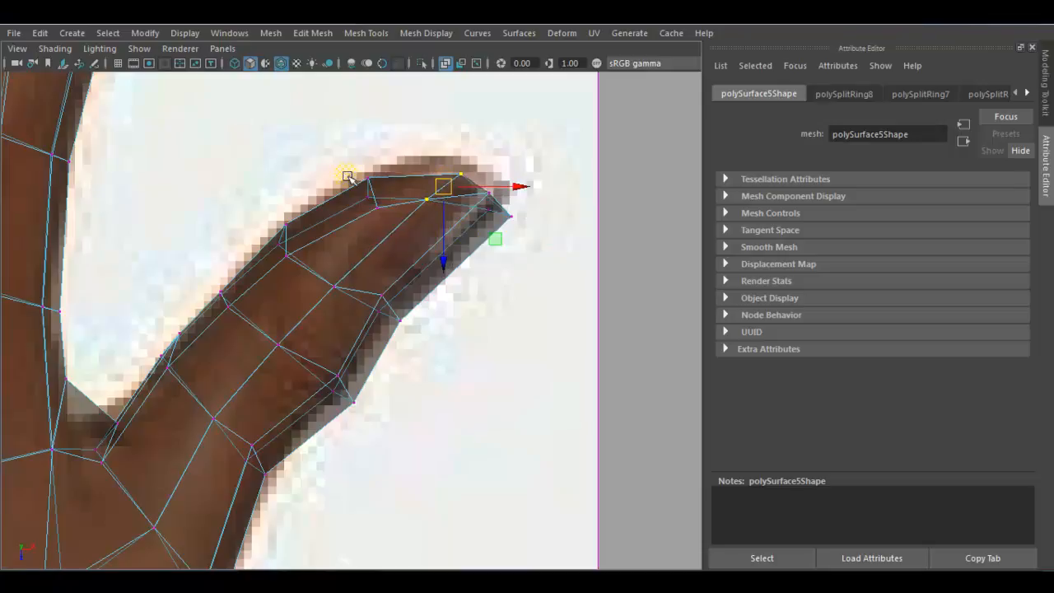
drag(392, 248, 393, 249)
drag(373, 193, 368, 187)
Move the middle loop's outer vertices inward and fit the outer vertices at the thumb's base to the reference.
alt+middle_drag(391, 340, 397, 294)
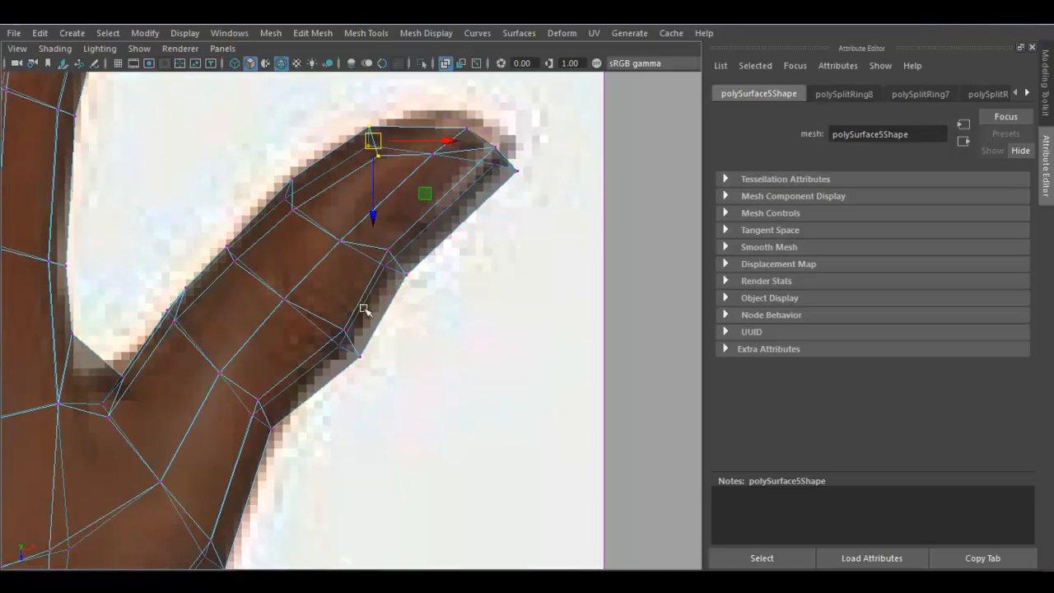
drag(380, 400, 380, 401)
drag(349, 343, 332, 346)
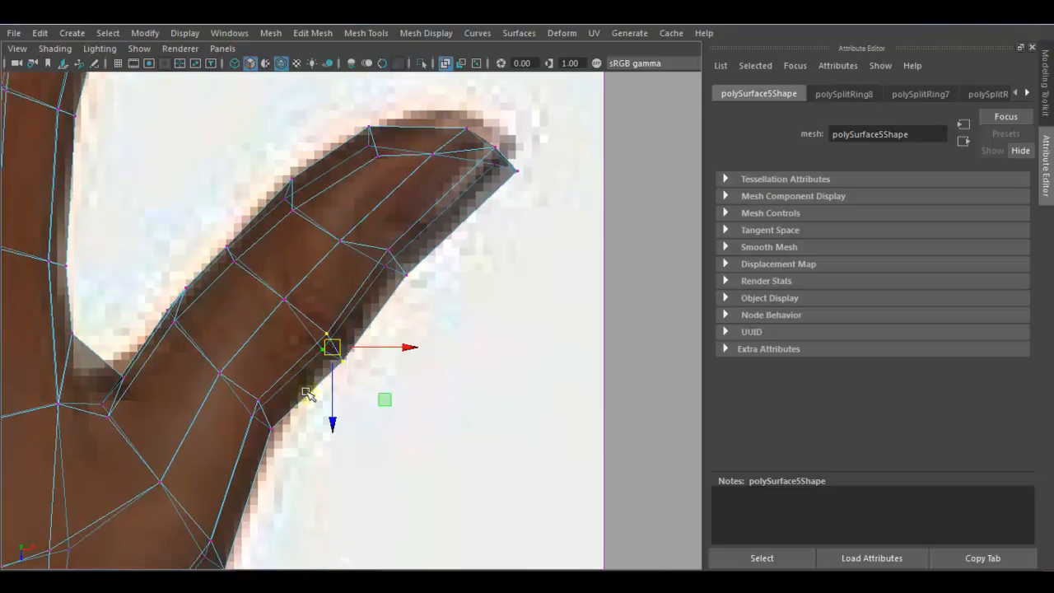
alt+middle_drag(307, 399, 363, 279)
drag(305, 513, 305, 513)
drag(269, 434, 273, 440)
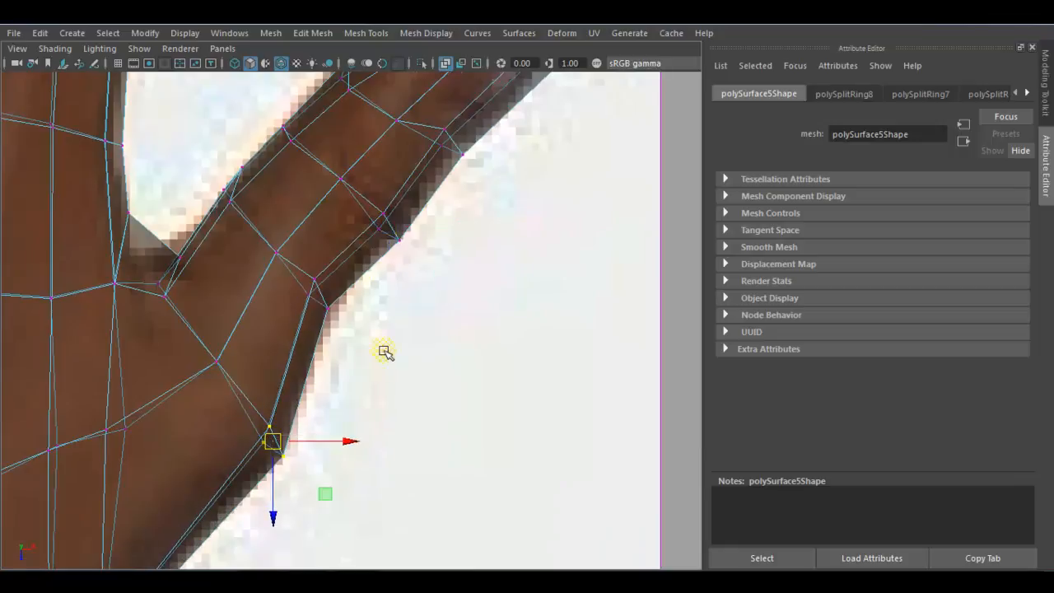
In the perspective view, scale down the thickness of the thumb's vertices from the lowest loop to the tip.
alt+middle_drag(374, 368, 341, 431)
key(space)
key(space)
alt+drag(388, 318, 440, 346)
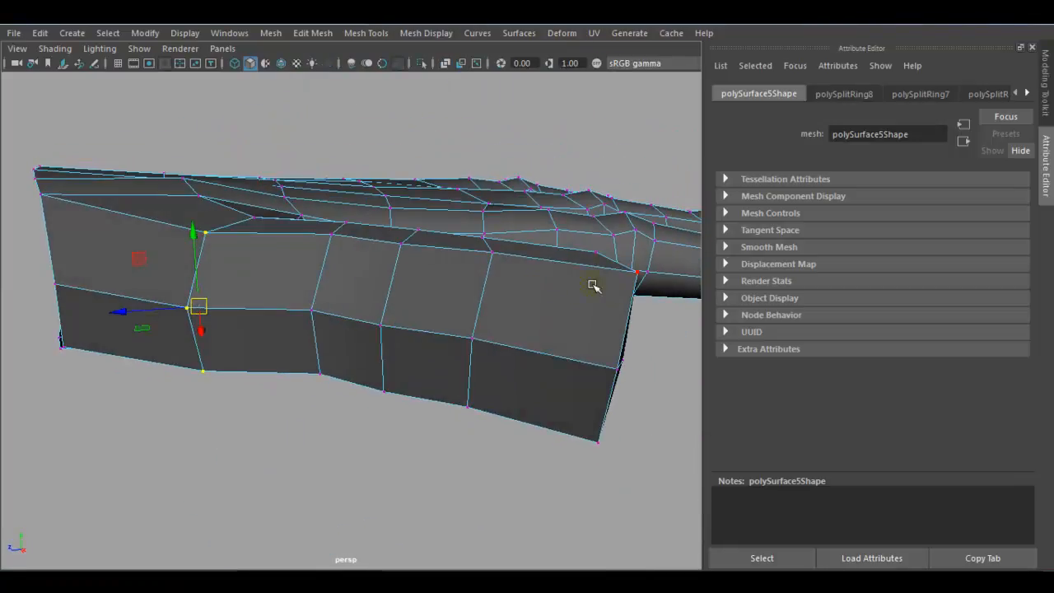
alt+drag(607, 292, 616, 419)
drag(699, 568, 700, 569)
alt+drag(562, 403, 538, 282)
alt+middle_drag(538, 282, 505, 304)
key(r)
drag(491, 259, 418, 288)
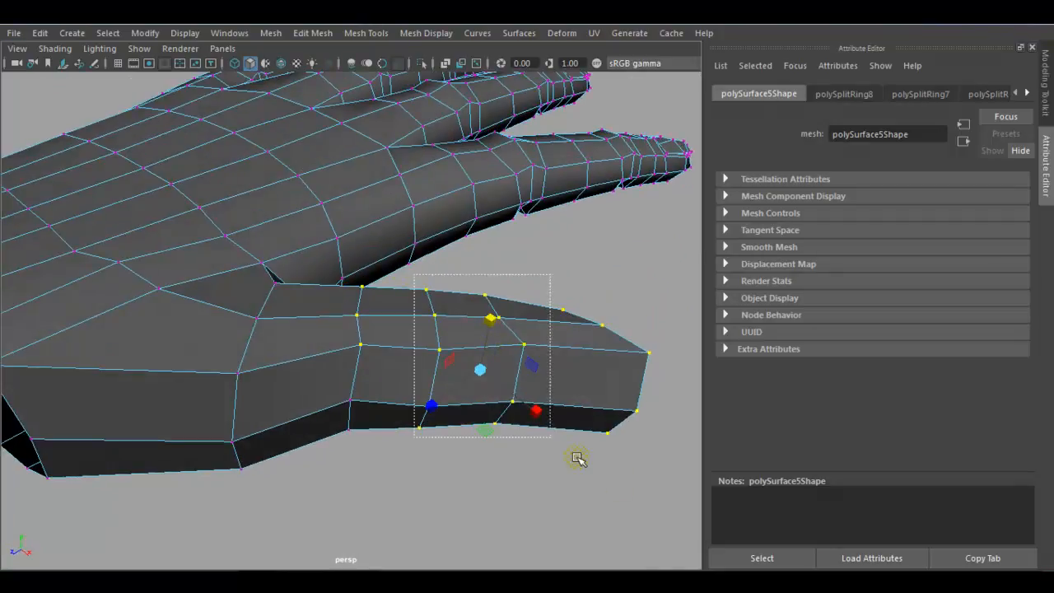
Scale the vertices of the thumb's outer loops and tip thinner so the thickness tapers toward the end.
alt+drag(610, 438, 508, 267)
alt+drag(558, 313, 422, 314)
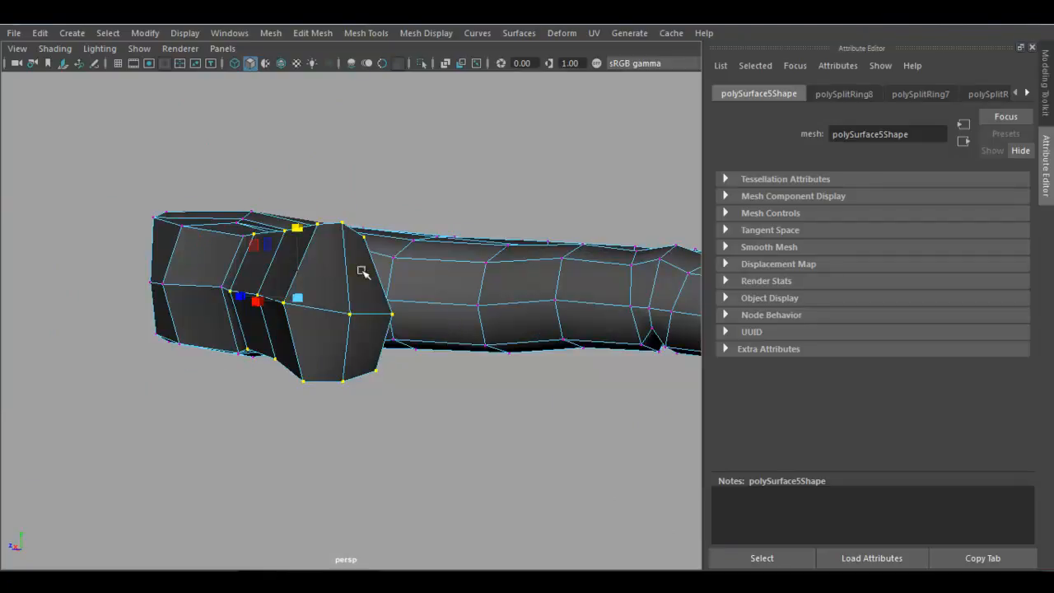
drag(299, 226, 299, 239)
alt+drag(284, 313, 467, 346)
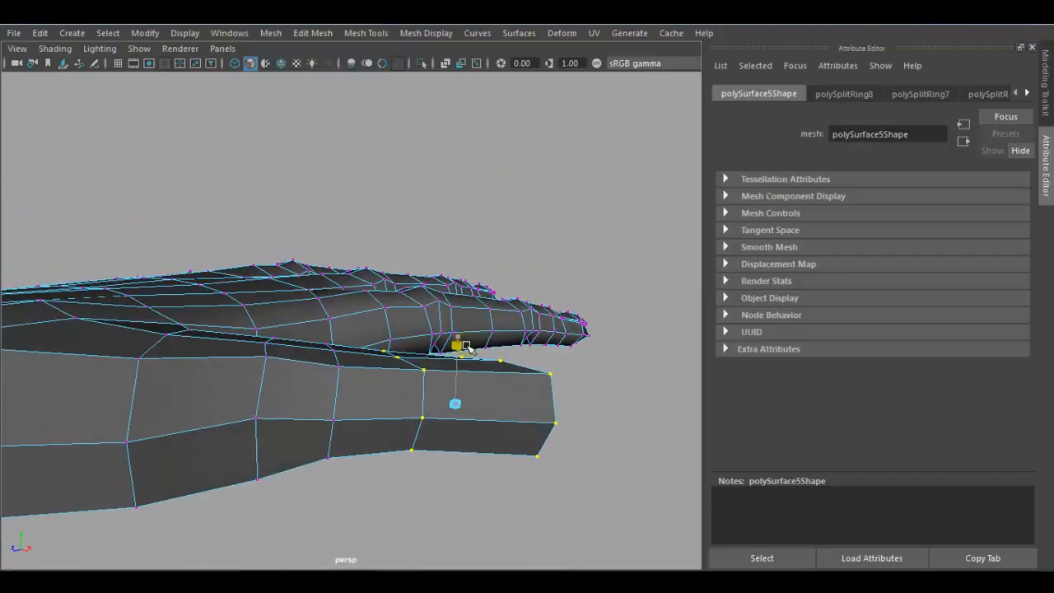
alt+drag(424, 398, 455, 486)
Rotate and reposition the thumb's vertices from the lowest loop to the tip so the thumb twists and slopes downward.
drag(554, 295, 302, 310)
key(e)
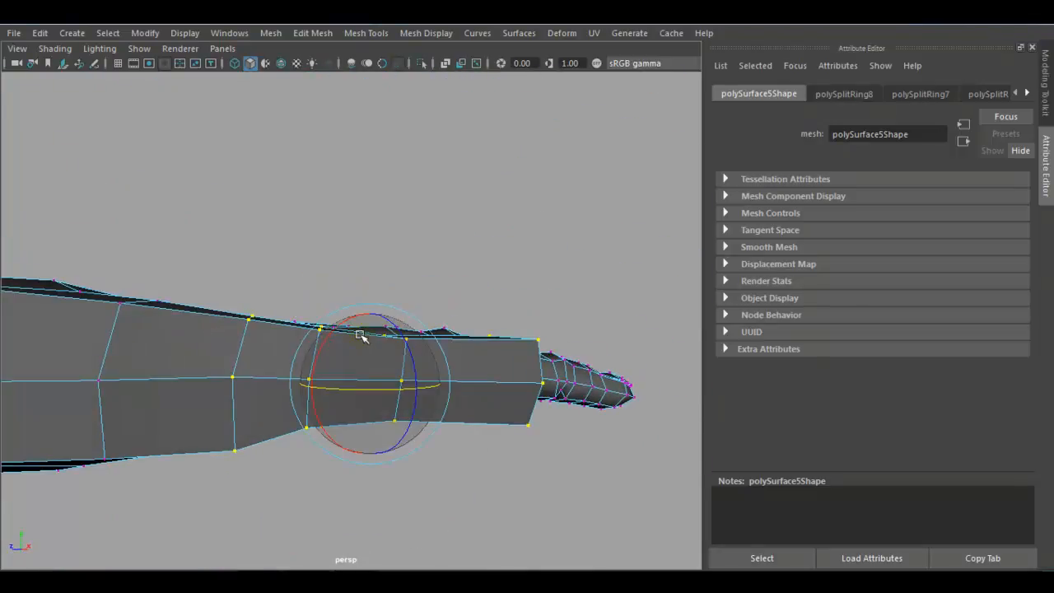
alt+drag(418, 398, 235, 302)
key(e)
key(w)
alt+drag(216, 341, 524, 348)
key(e)
alt+drag(449, 382, 248, 347)
Select the lengthwise edges along the middle of the thumb's upper side and raise them to round its back.
click(578, 362)
right_drag(219, 330, 217, 128)
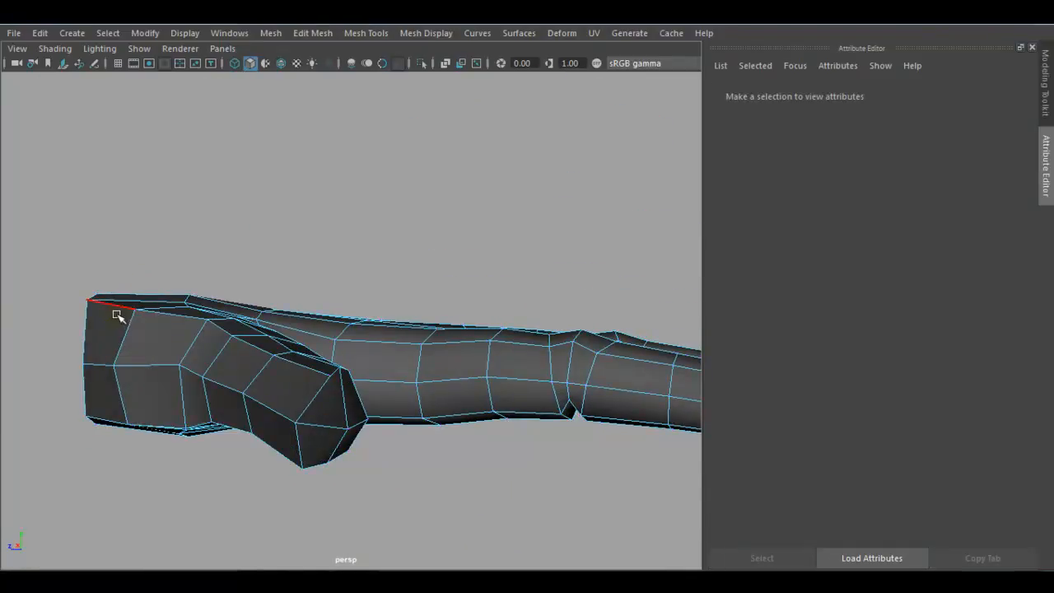
click(182, 318)
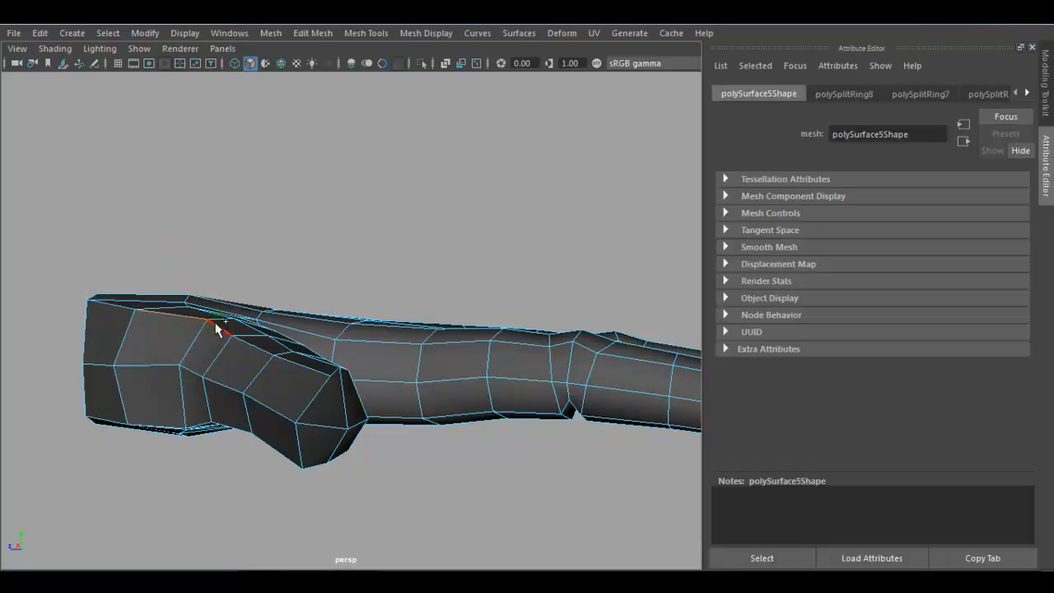
alt+drag(275, 379, 209, 383)
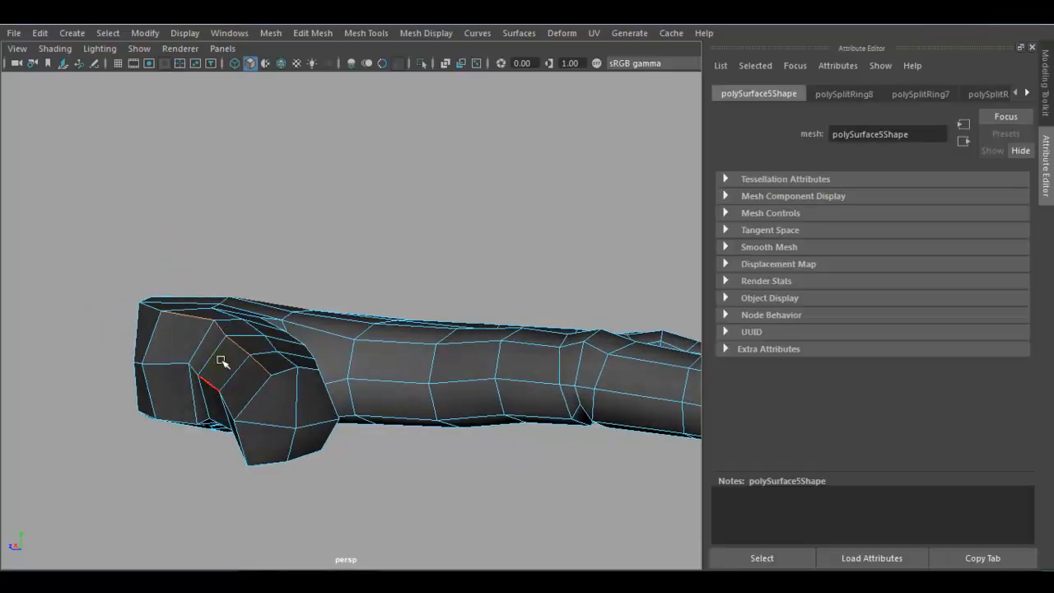
alt+drag(205, 264, 299, 354)
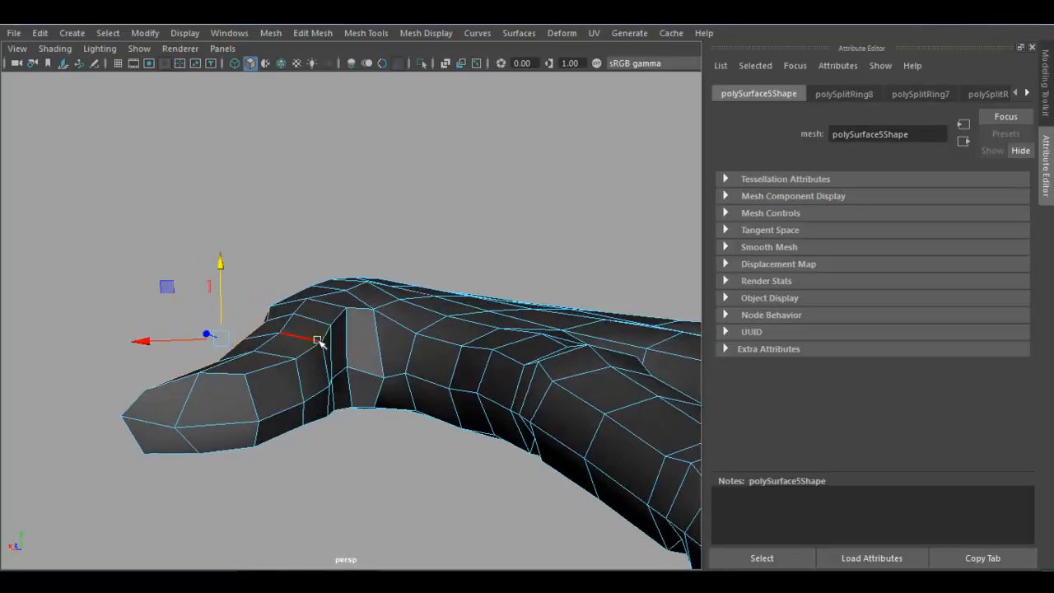
alt+drag(246, 379, 238, 370)
click(238, 370)
click(268, 321)
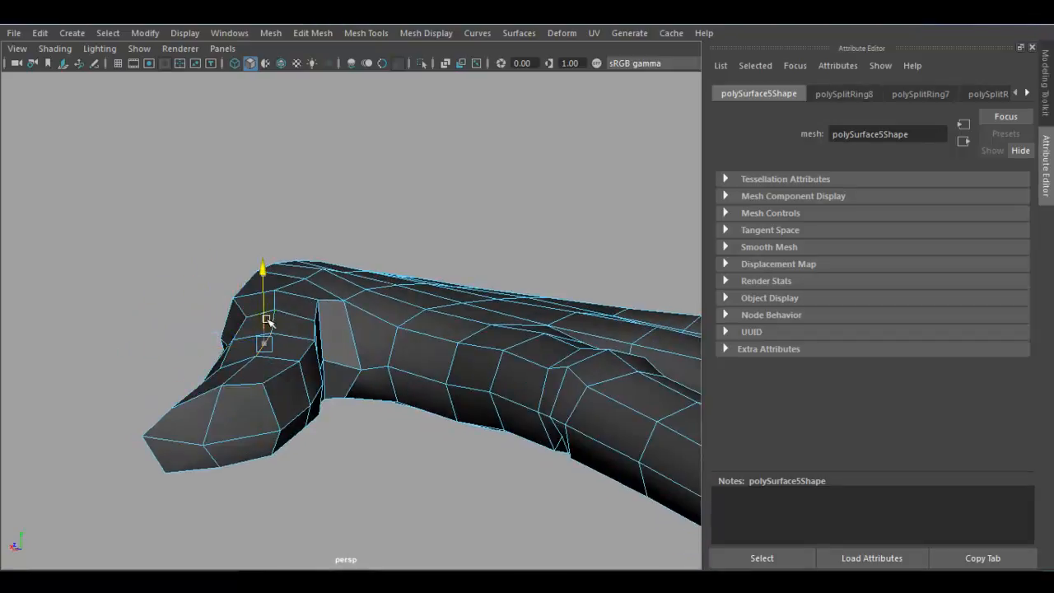
click(278, 346)
shift+click(242, 370)
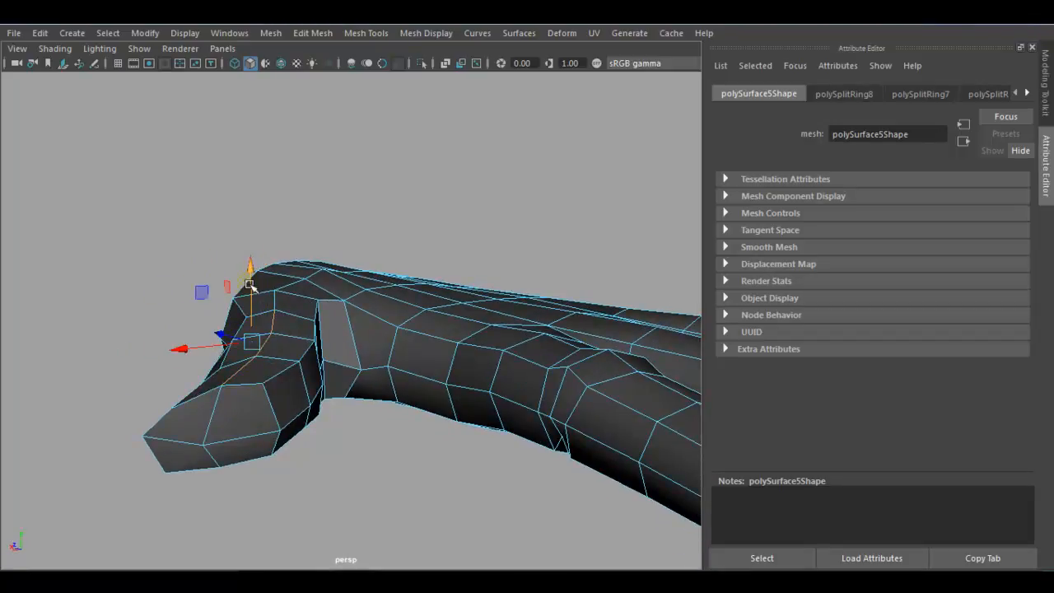
drag(247, 259, 251, 251)
Adjust the edge where the thumb's back joins the palm and the lengthwise edges along the thumb's outer upper border.
click(300, 285)
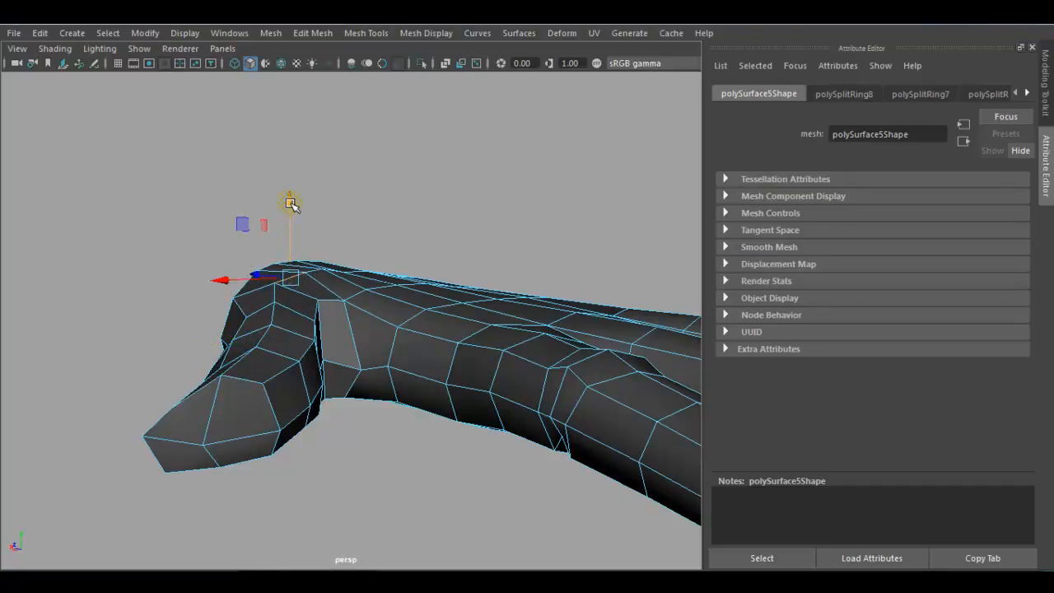
alt+drag(138, 341, 276, 404)
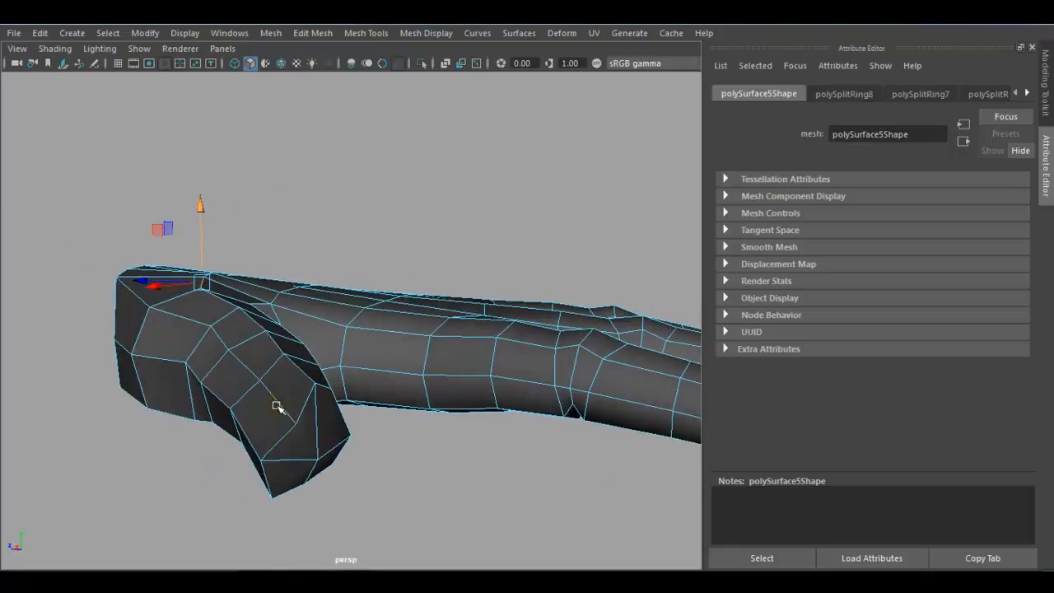
drag(219, 341, 197, 337)
shift+click(179, 323)
alt+drag(222, 394, 327, 403)
Select and reposition the outer corner vertices at the thumb's tip to refine the shape of its end.
right_click(424, 399)
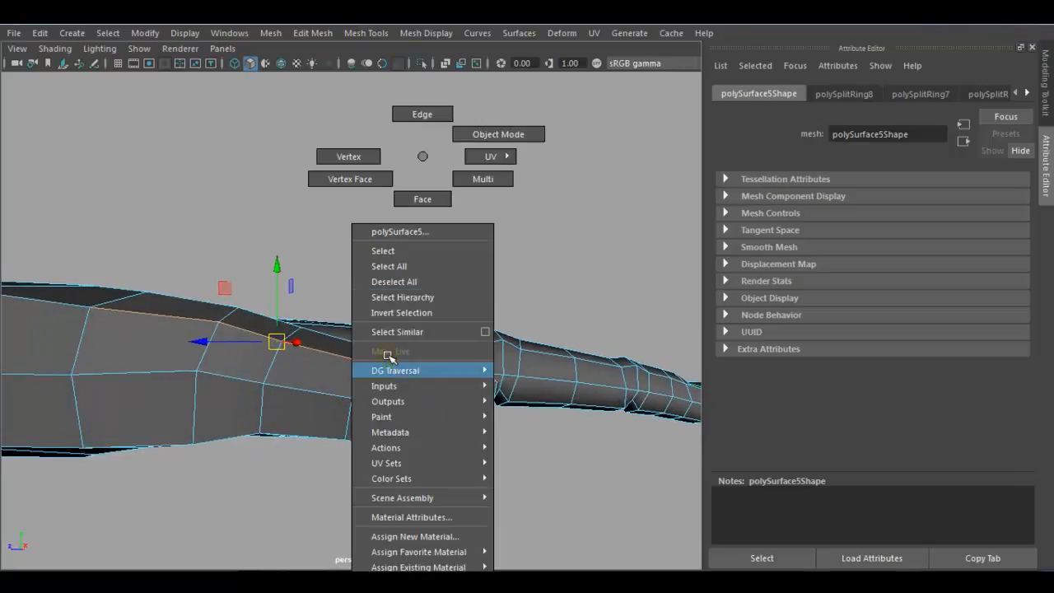
click(348, 157)
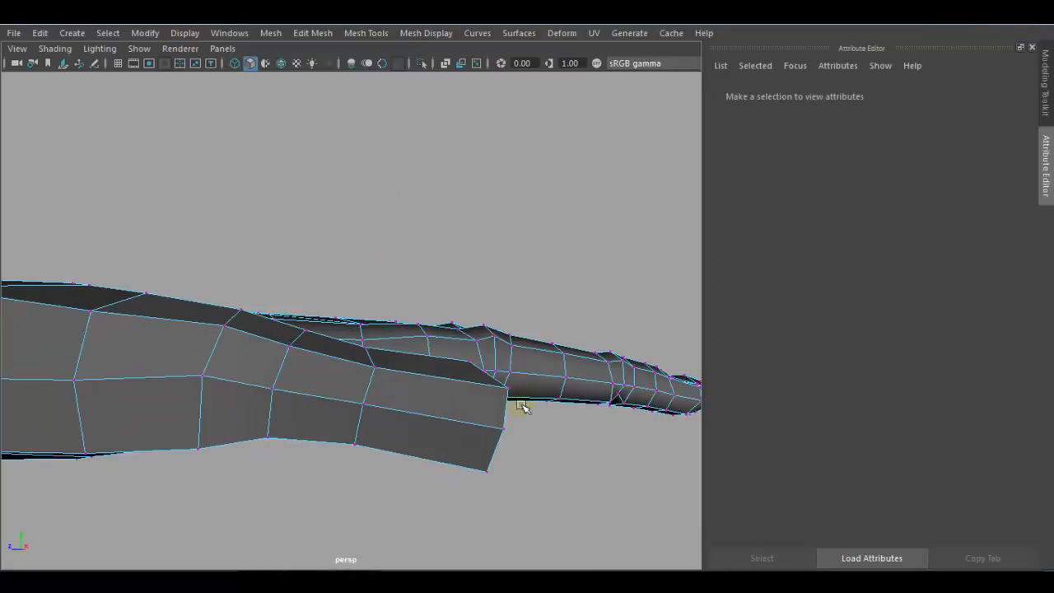
click(506, 390)
shift+click(488, 470)
drag(498, 428, 302, 521)
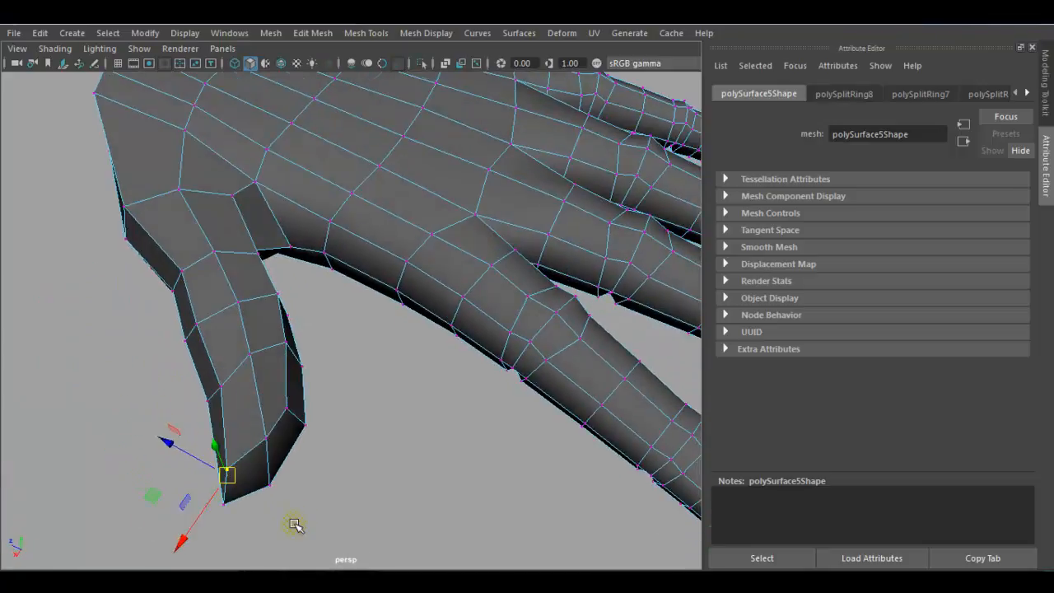
alt+drag(230, 469, 533, 511)
drag(461, 522, 462, 521)
drag(478, 487, 370, 444)
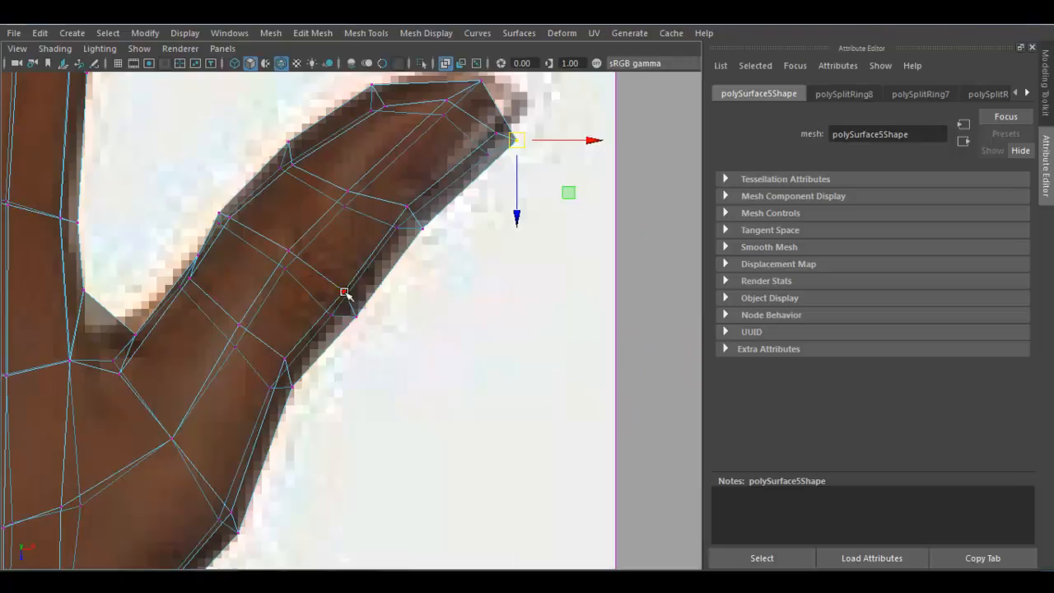
In the top view, nudge the tip's outer corner and move all the thumb's tip vertices closer to the reference tip.
scroll(350, 346, down, 3)
drag(412, 243, 414, 236)
drag(248, 151, 451, 253)
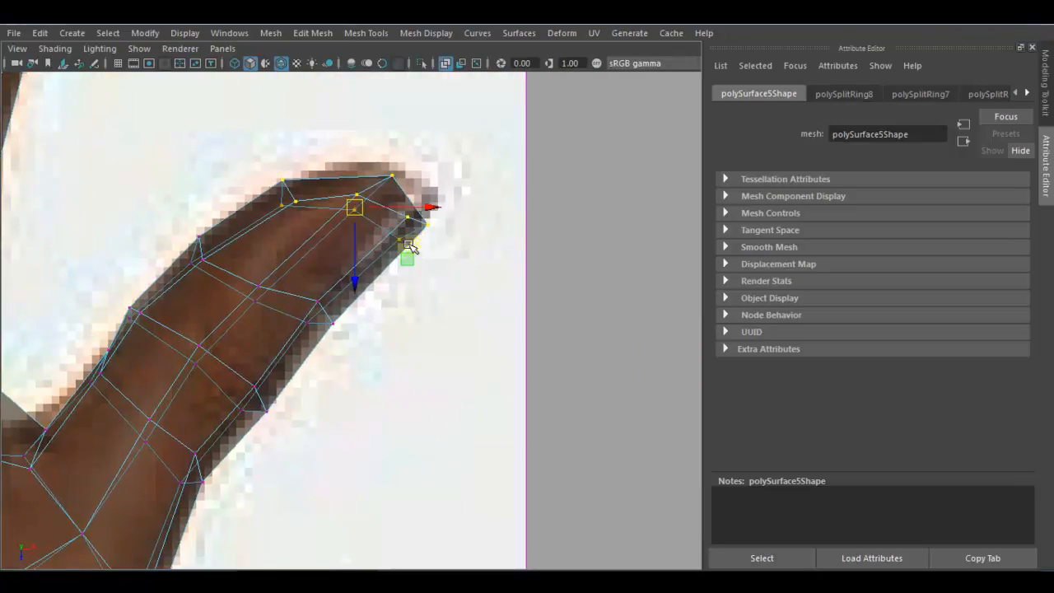
drag(352, 213, 365, 206)
Insert two additional edge loops across the thumb around its middle joint.
right_drag(312, 161, 384, 134)
alt+middle_drag(264, 325, 306, 306)
shift+right_drag(300, 226, 219, 247)
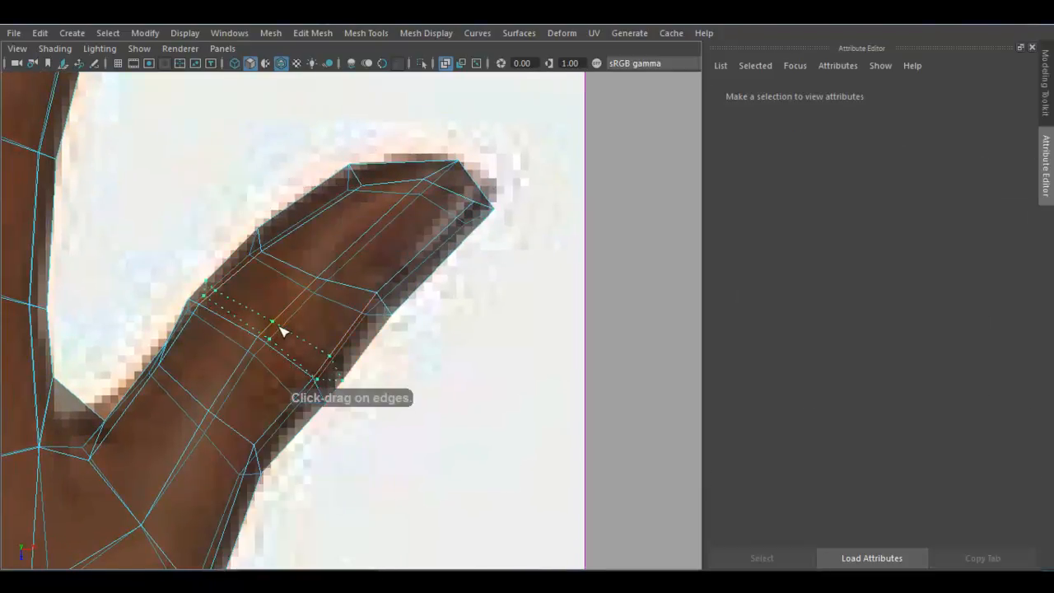
click(287, 328)
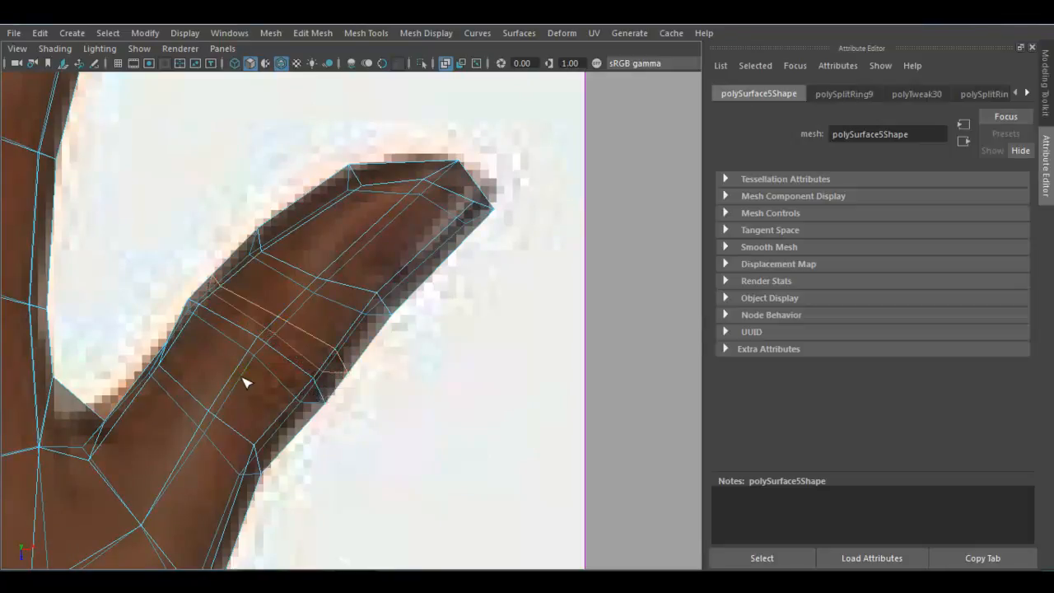
click(241, 383)
key(w)
drag(183, 415, 200, 420)
alt+middle_drag(237, 376, 308, 409)
In the perspective view, select and shift the vertices on the inner side of the thumb's joint, facing the index finger.
right_drag(307, 374, 191, 134)
key(space)
key(space)
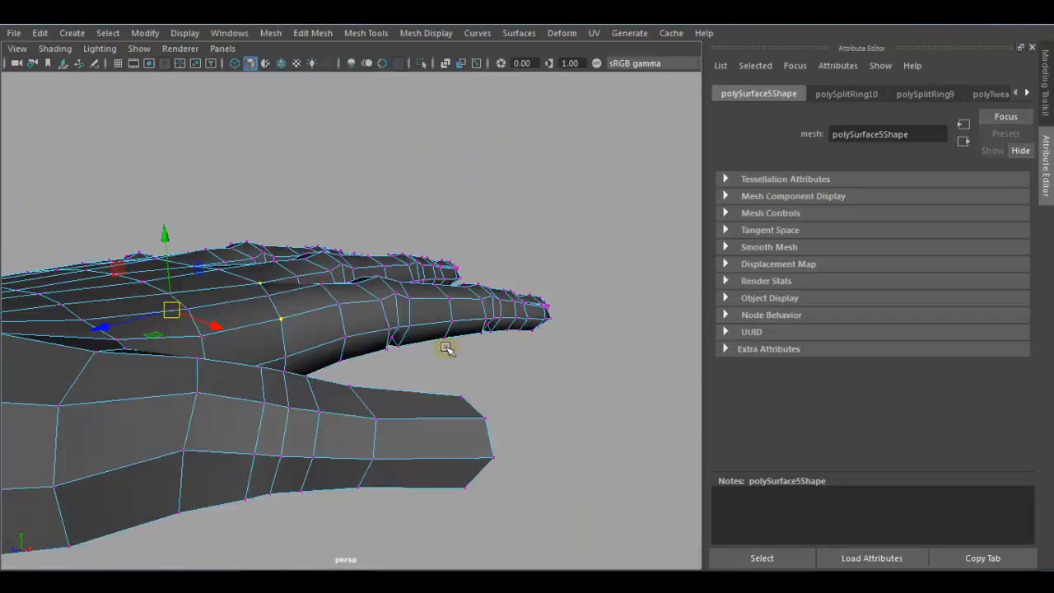
alt+drag(490, 313, 430, 443)
alt+right_drag(299, 369, 429, 499)
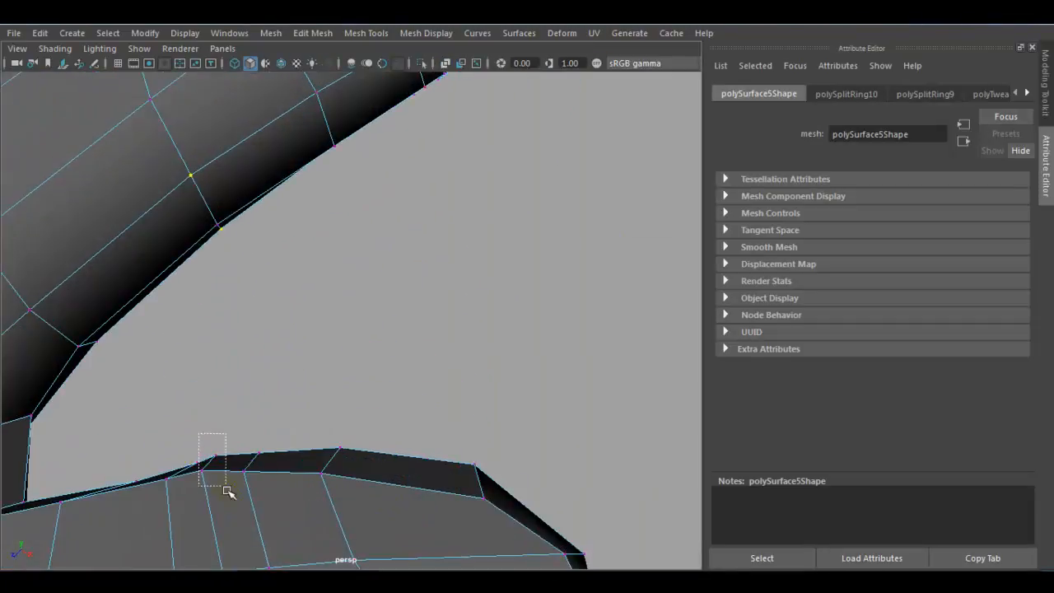
alt+drag(342, 504, 339, 428)
drag(346, 351, 358, 396)
click(327, 337)
click(326, 342)
drag(326, 345, 337, 346)
Reposition the vertex in the web between the thumb and the index finger.
click(387, 376)
alt+drag(386, 377, 367, 230)
click(348, 202)
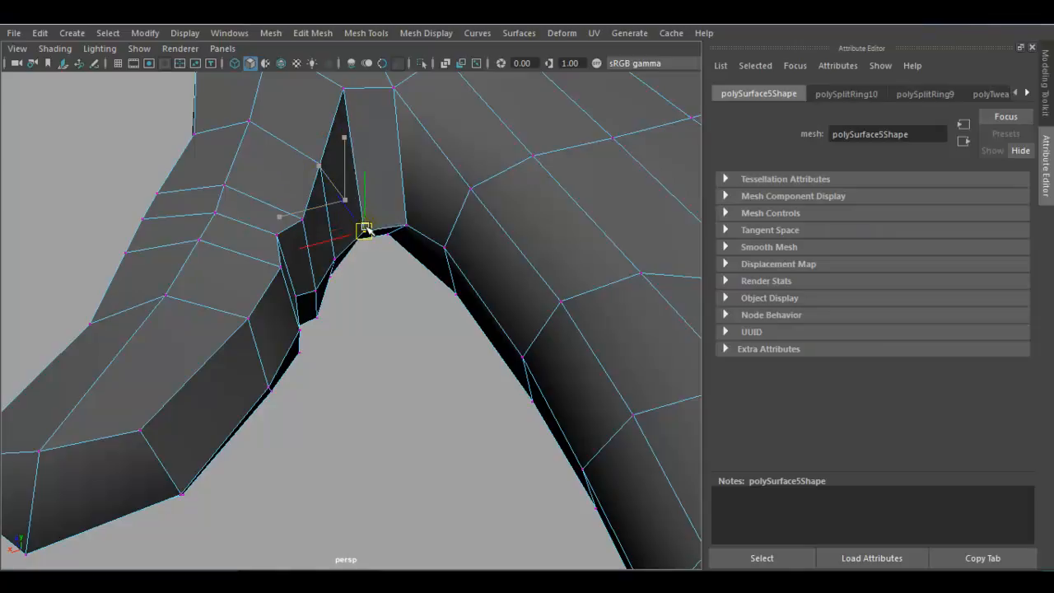
Preview the mesh smoothed and examine the thumb and its web from several sides.
alt+drag(374, 268, 275, 310)
key(3)
right_drag(337, 266, 412, 134)
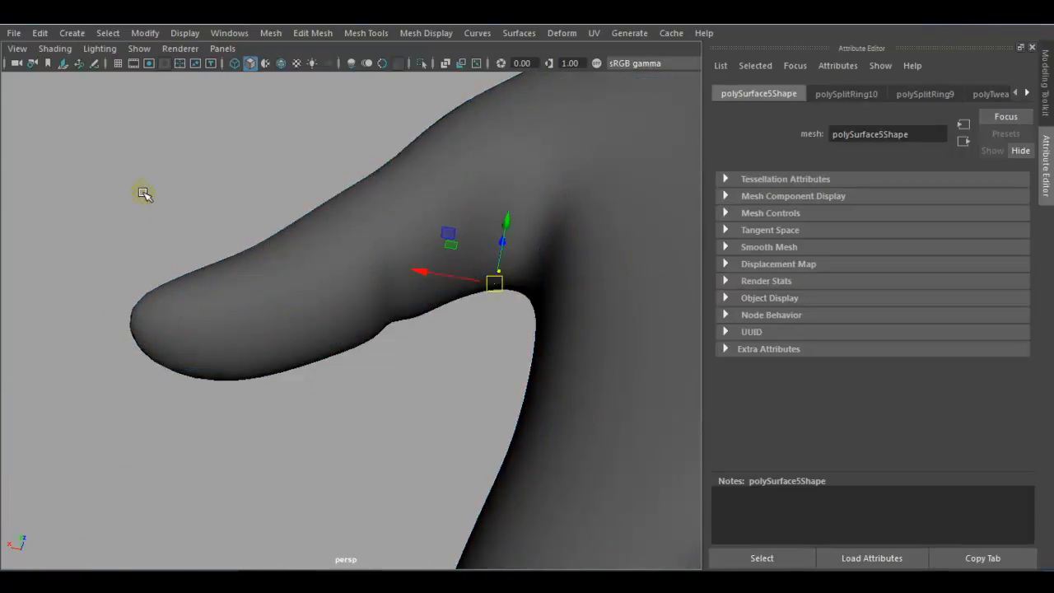
click(143, 193)
alt+drag(346, 239, 404, 306)
alt+right_drag(404, 306, 318, 294)
alt+drag(362, 346, 346, 433)
click(428, 427)
alt+right_drag(346, 434, 456, 513)
key(1)
Select two neighbouring edges on the thumb's outer side and move them to refine its profile.
right_click(383, 439)
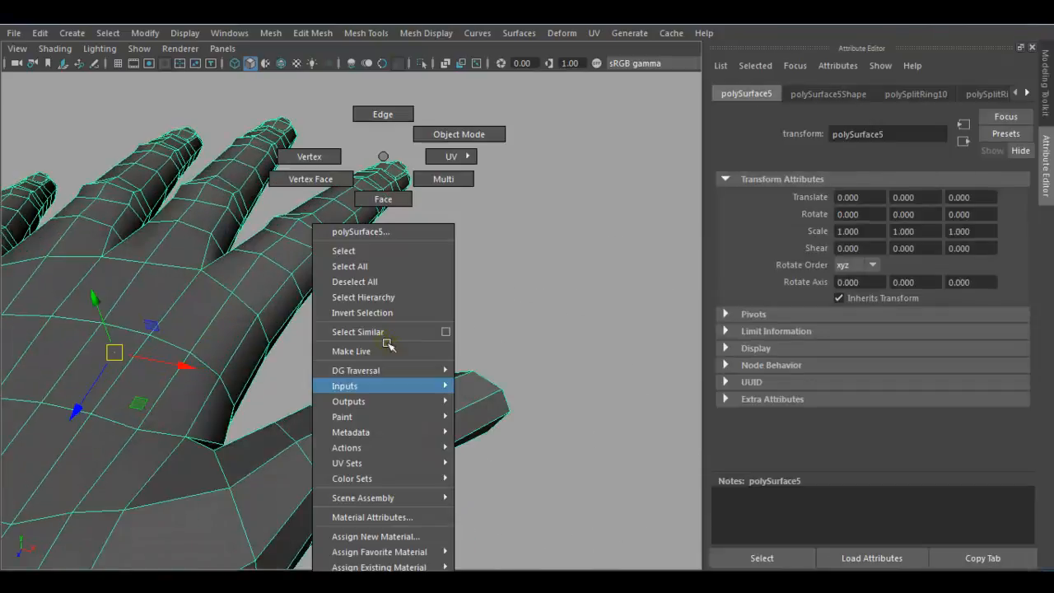
right_drag(376, 116, 375, 114)
alt+drag(377, 445, 385, 371)
click(345, 446)
shift+click(342, 472)
alt+drag(385, 485, 427, 542)
drag(384, 482, 389, 524)
alt+drag(351, 490, 337, 463)
Move the middle vertex on the thumb's outer side at the joint back toward the wrist.
right_drag(323, 156, 208, 136)
click(279, 420)
drag(279, 419, 260, 418)
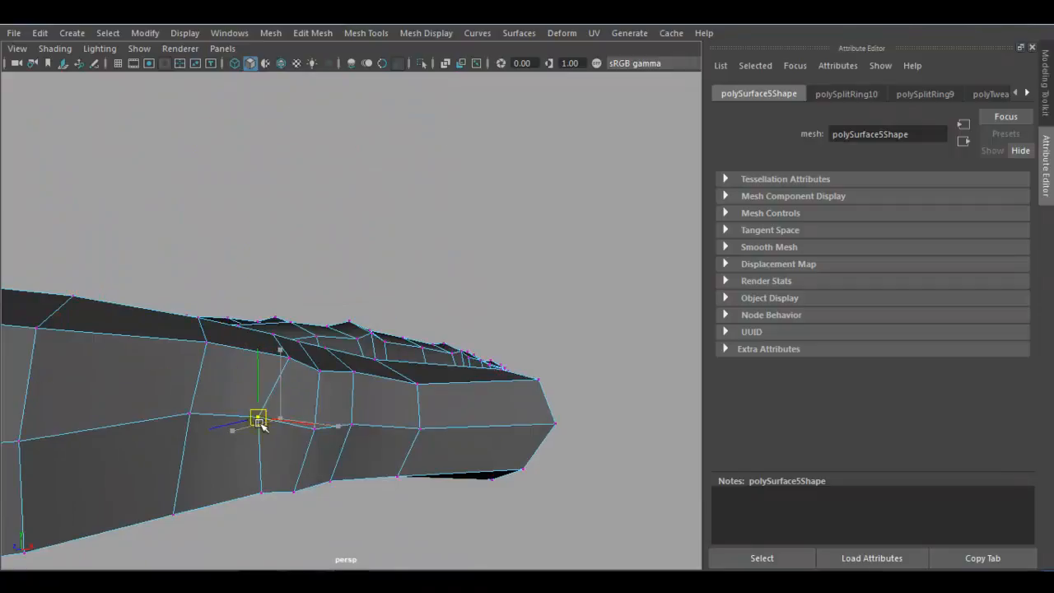
Lower the upper corner vertex at the end of the thumb.
right_drag(468, 157, 465, 198)
alt+drag(471, 356, 517, 403)
right_drag(483, 156, 350, 136)
click(527, 348)
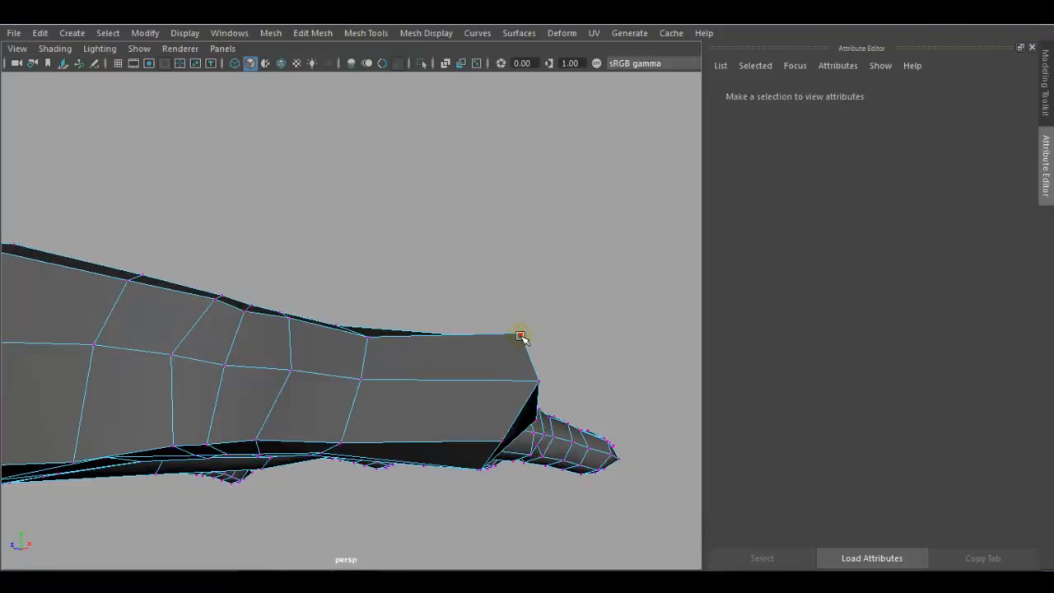
click(523, 338)
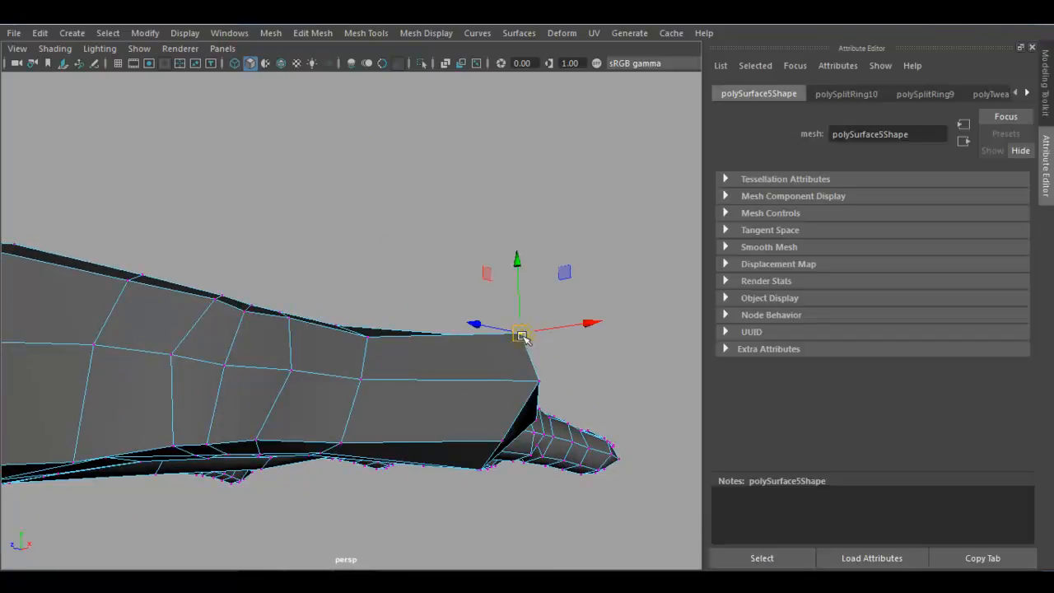
drag(523, 337, 517, 359)
alt+drag(497, 447, 403, 391)
right_drag(401, 156, 476, 142)
click(392, 370)
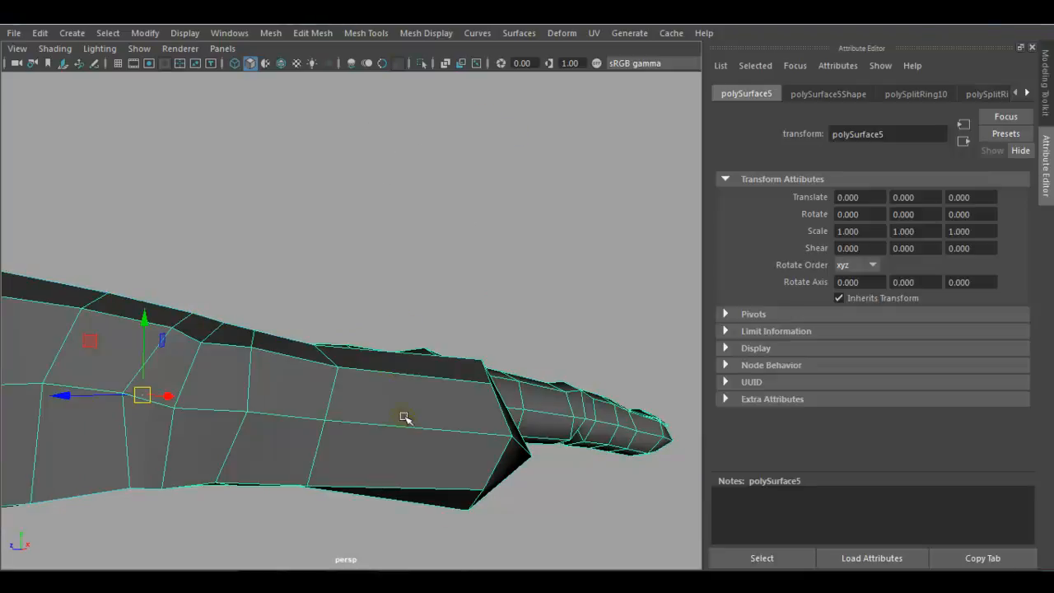
shift+right_drag(384, 228, 269, 233)
In the top view, move the vertices of the thumb's last cross-section behind the tip closer to the tip.
key(space)
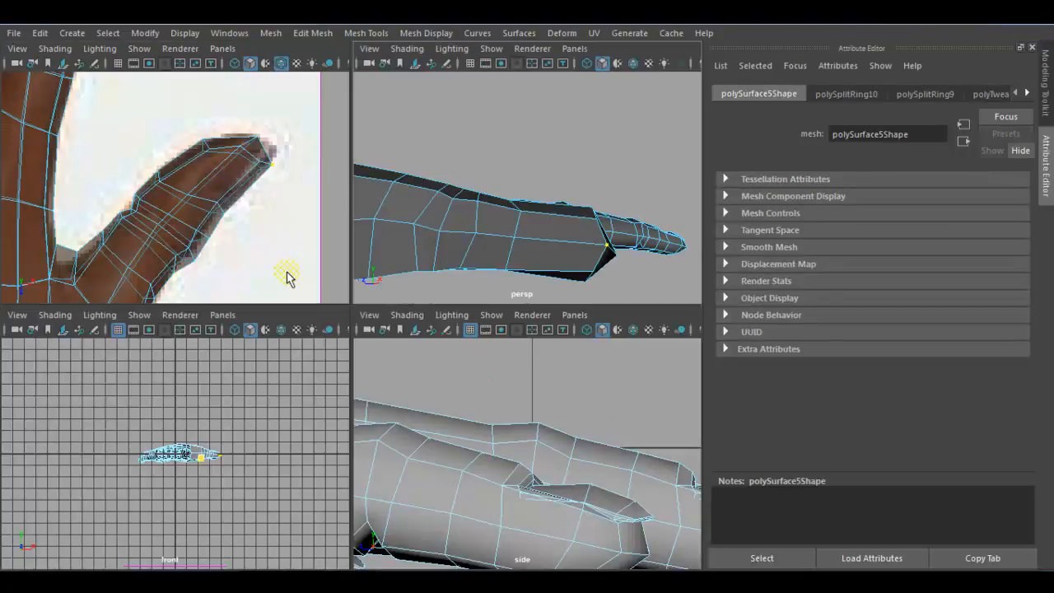
key(space)
key(w)
right_drag(453, 314, 318, 160)
drag(376, 336, 391, 317)
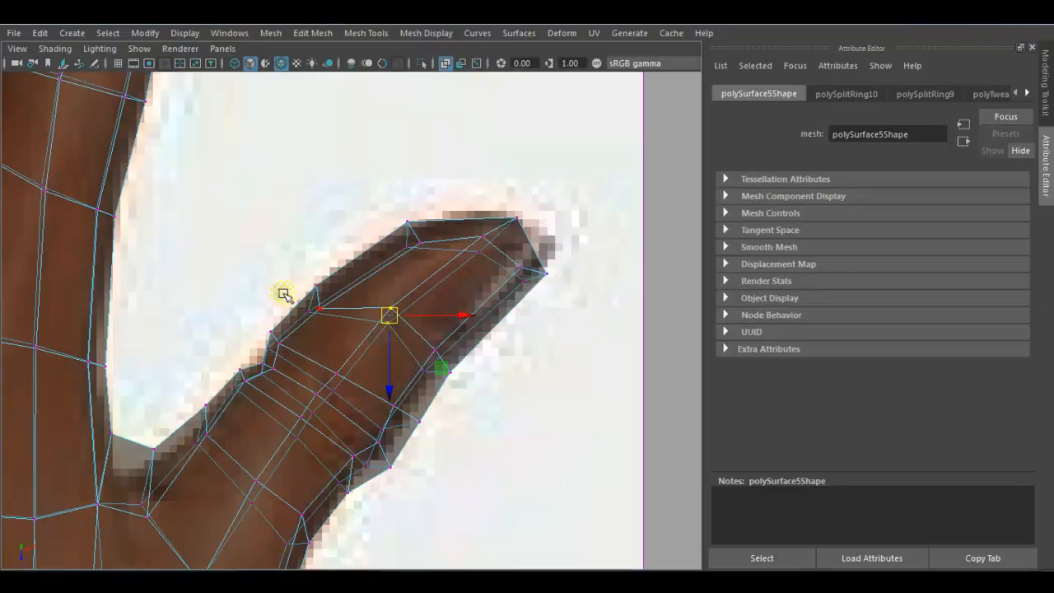
drag(325, 308, 345, 279)
drag(425, 331, 477, 401)
drag(440, 362, 446, 340)
key(space)
key(space)
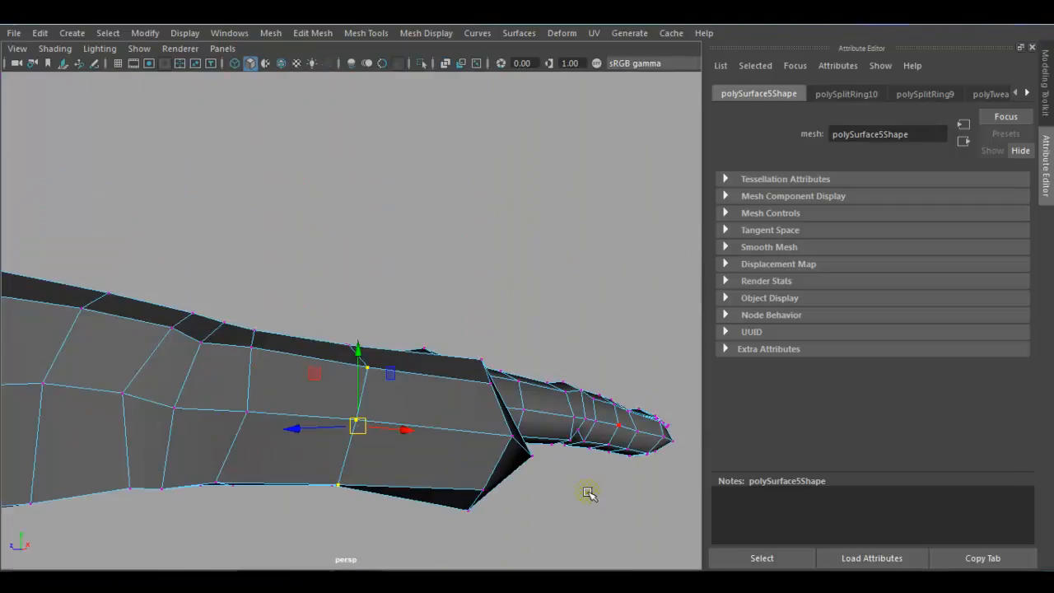
Extrude the two adjoining faces at the thumb's tip and scale them inward to outline the nail.
alt+drag(352, 430, 394, 438)
click(339, 445)
right_drag(389, 165, 388, 200)
click(423, 376)
shift+click(416, 461)
shift+right_drag(416, 461, 414, 328)
alt+drag(414, 439, 417, 487)
key(r)
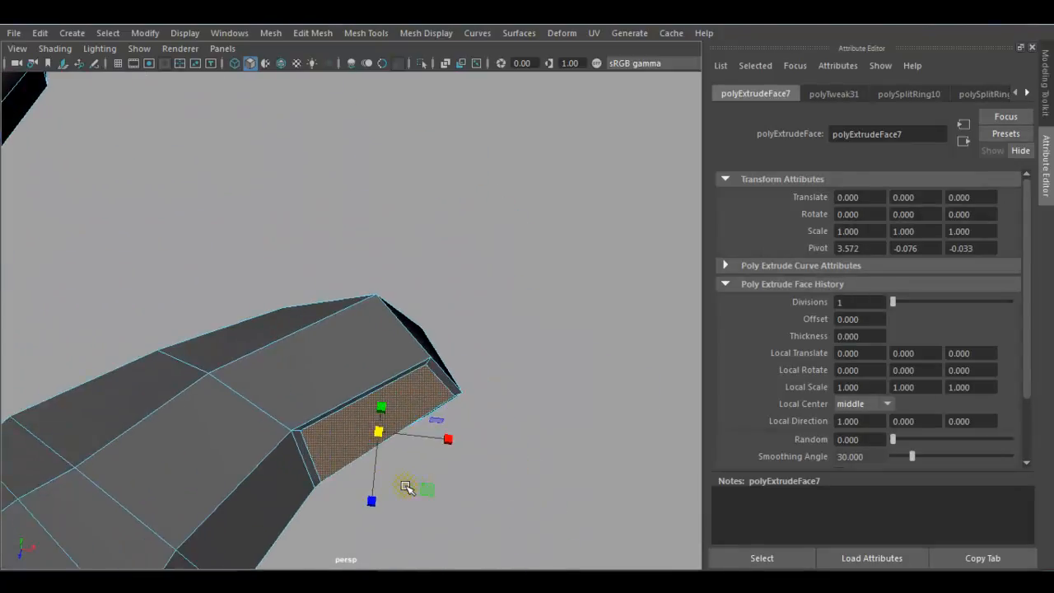
Extrude the inset nail faces again, tilting and moving them to form the nail plate.
key(ctrl+e)
key(w)
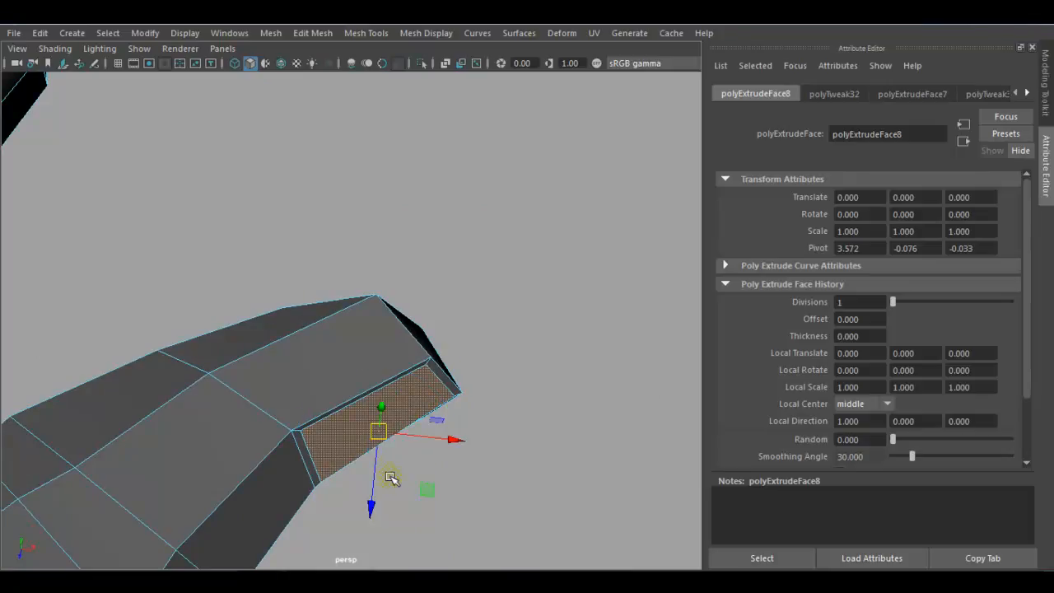
key(e)
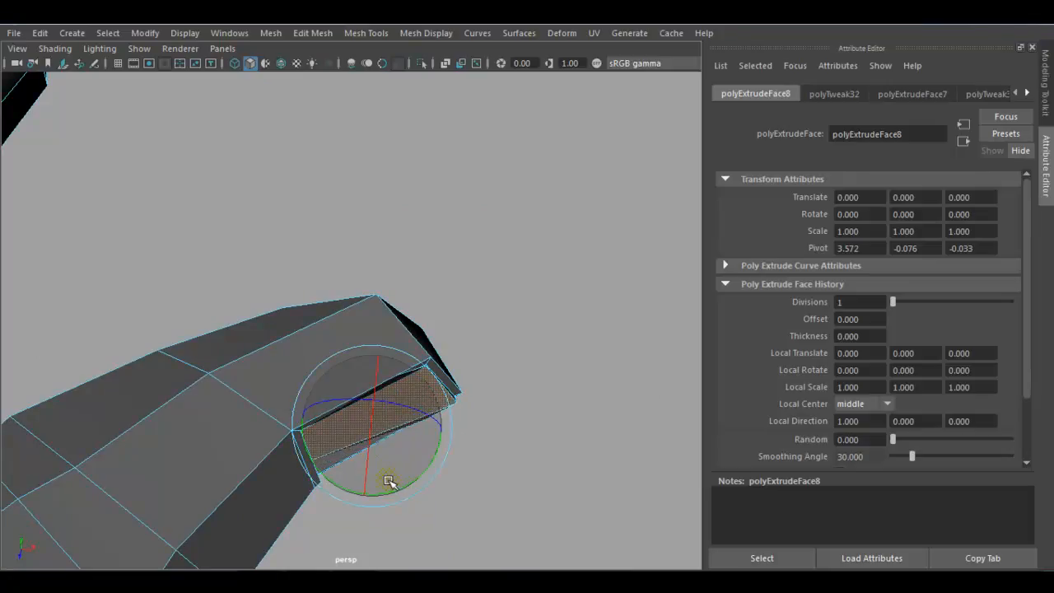
alt+drag(411, 502, 387, 447)
key(w)
drag(329, 280, 331, 271)
Extrude the narrow front end of the thumbnail outward to lengthen the nail at the tip.
right_drag(384, 162, 382, 114)
click(418, 275)
alt+drag(418, 277, 365, 296)
shift+right_drag(364, 302, 352, 332)
alt+drag(352, 331, 332, 373)
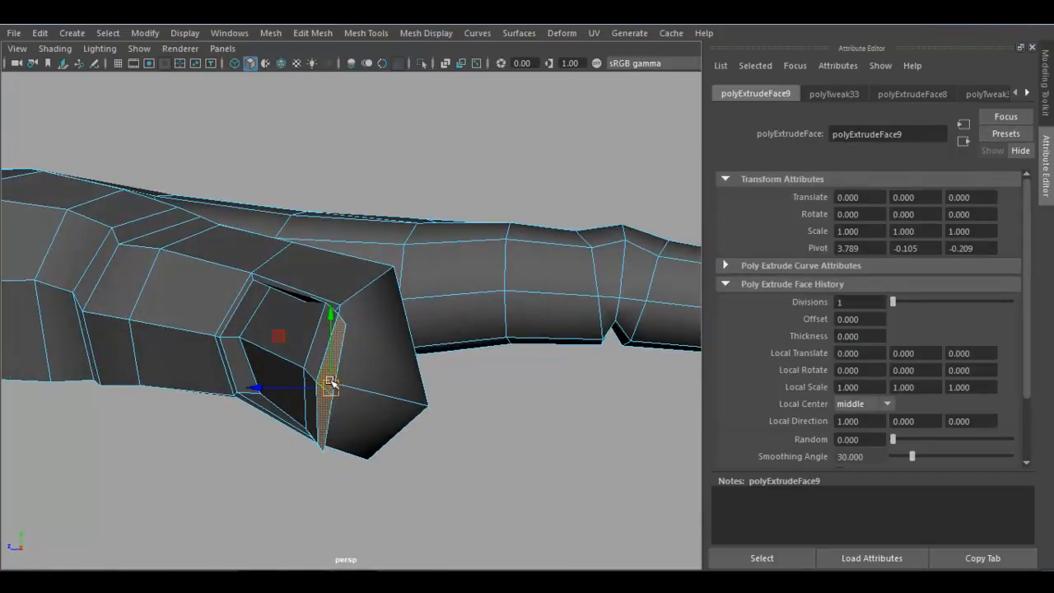
right_drag(299, 158, 354, 134)
click(309, 322)
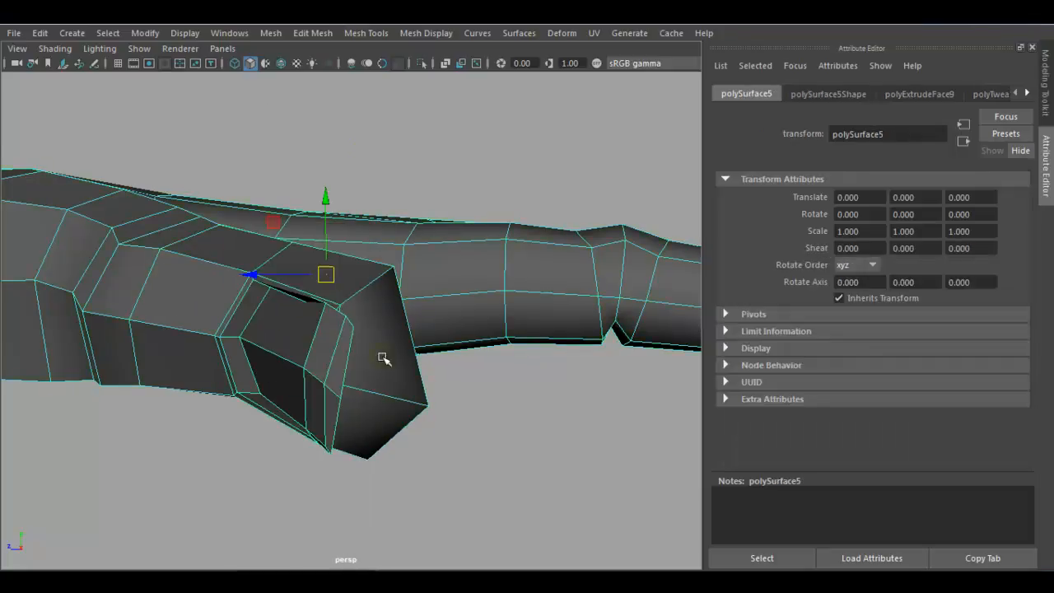
Select the edges bordering the nail's base and move them back to widen the skin fold behind the nail.
alt+drag(354, 436, 247, 329)
right_drag(188, 156, 188, 114)
click(175, 368)
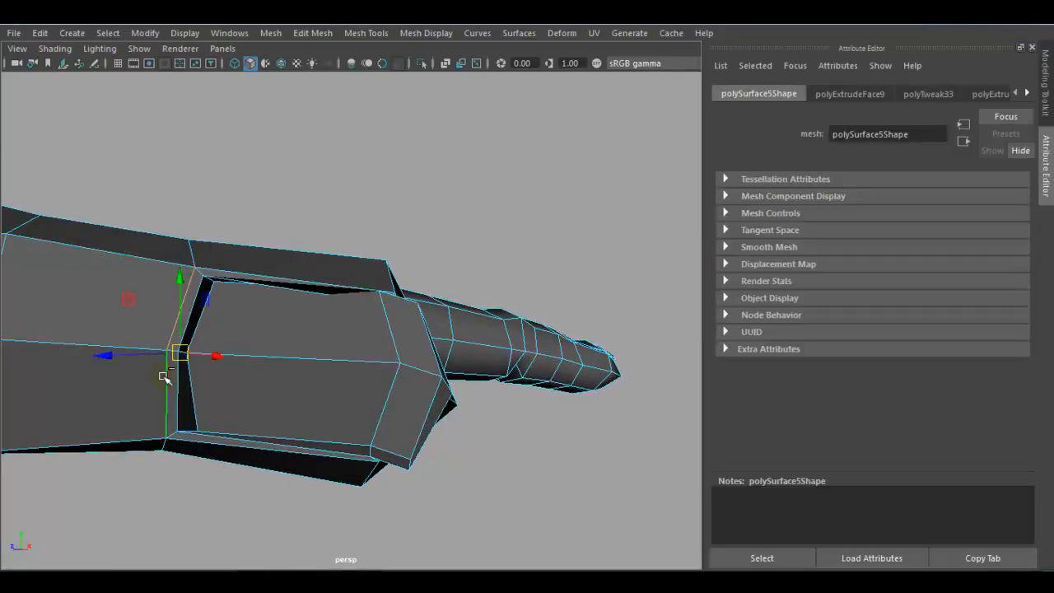
alt+drag(163, 376, 184, 452)
drag(198, 379, 168, 373)
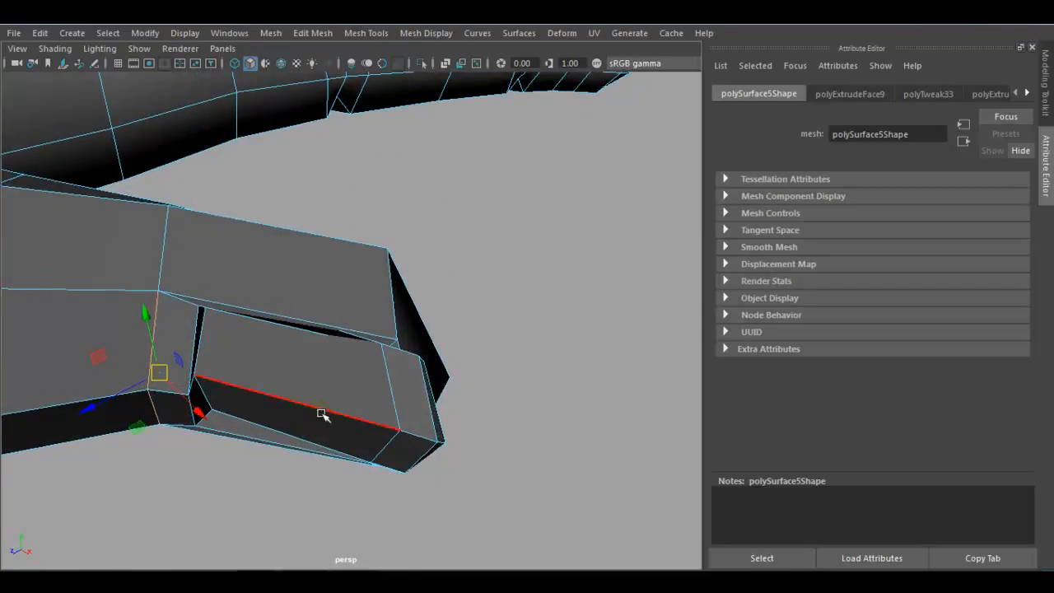
Preview the smoothed hand and examine the thumbnail, the palm and the open wrist from several sides.
key(3)
right_drag(299, 156, 384, 134)
click(496, 217)
alt+drag(497, 217, 416, 410)
alt+right_drag(416, 411, 294, 388)
click(363, 442)
alt+right_drag(363, 443, 337, 414)
alt+drag(337, 414, 228, 327)
click(461, 363)
alt+right_drag(227, 327, 397, 440)
alt+drag(397, 440, 426, 445)
click(305, 433)
alt+drag(306, 434, 428, 381)
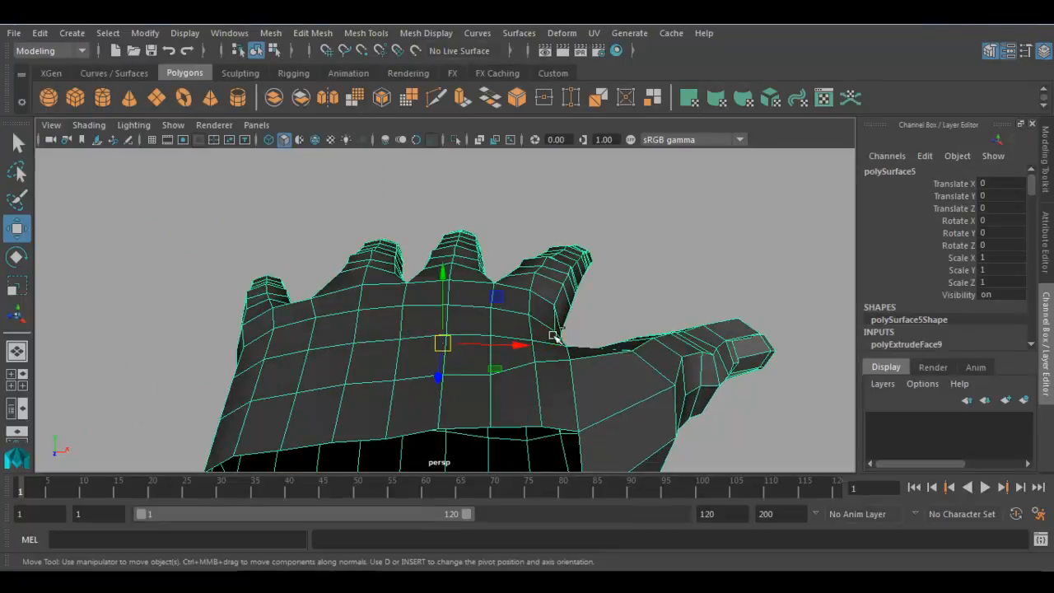
alt+drag(486, 387, 529, 381)
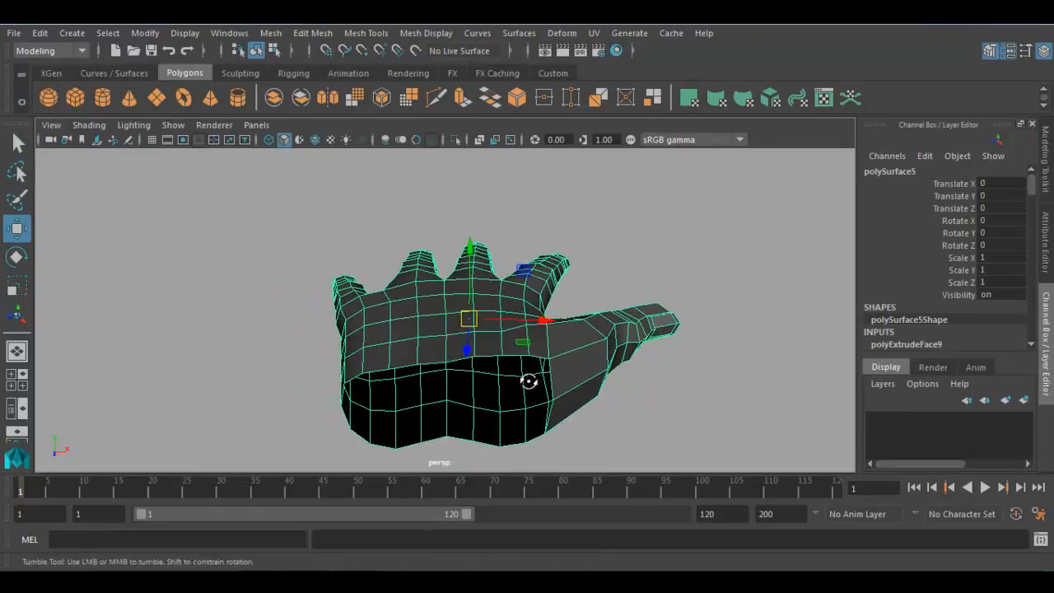
Enable Soft Select for the Move Tool and return to the full perspective view.
double_click(16, 229)
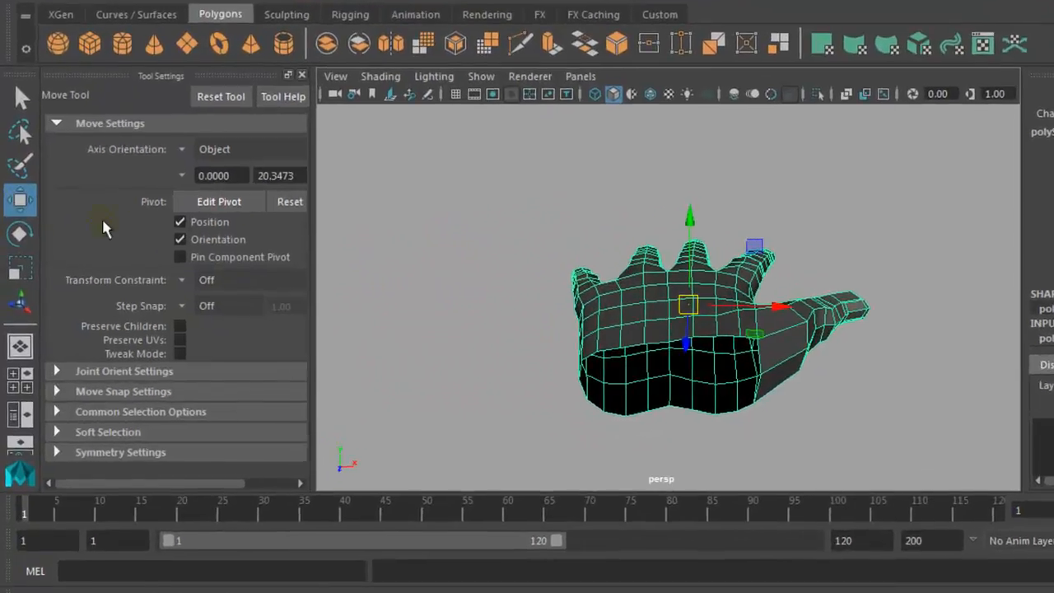
click(111, 433)
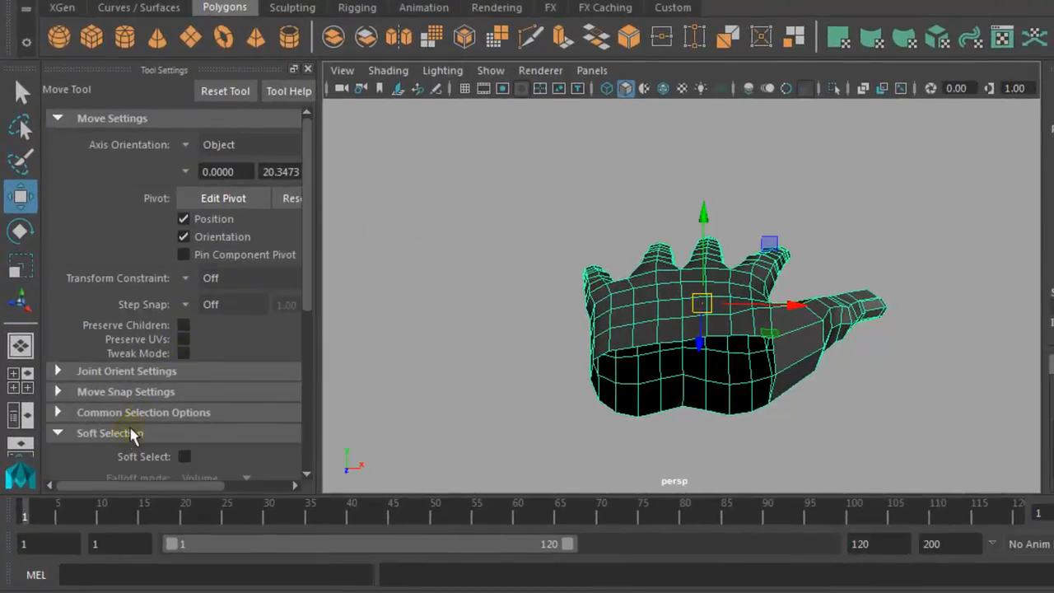
scroll(142, 418, down, 5)
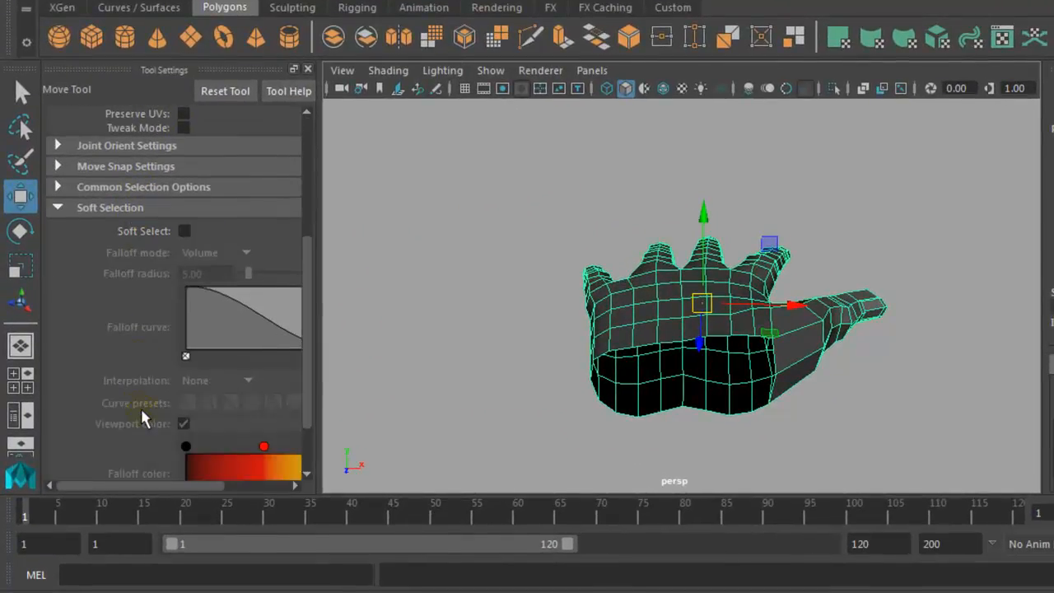
click(187, 231)
key(space)
alt+drag(458, 365, 444, 375)
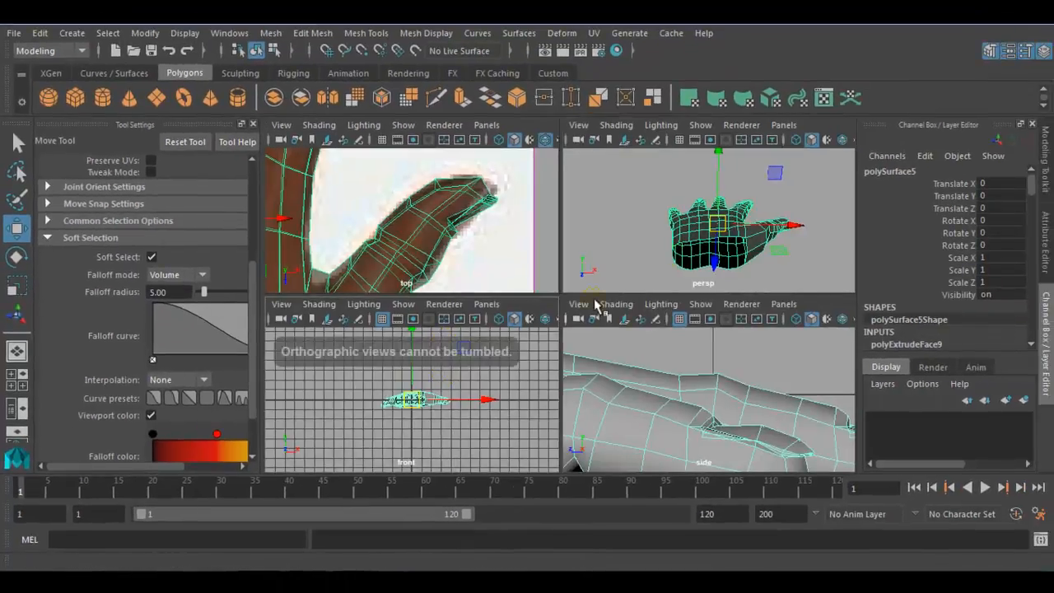
key(space)
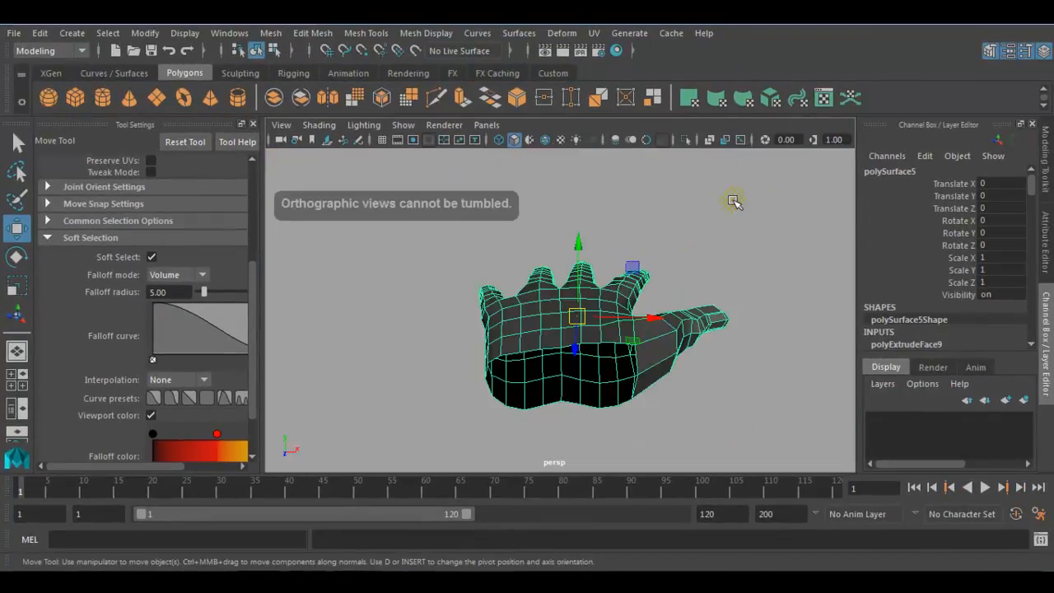
click(253, 125)
Select a vertex in the middle of the wrist opening's upper rim.
scroll(499, 332, up, 3)
right_drag(504, 157, 430, 156)
scroll(489, 388, up, 2)
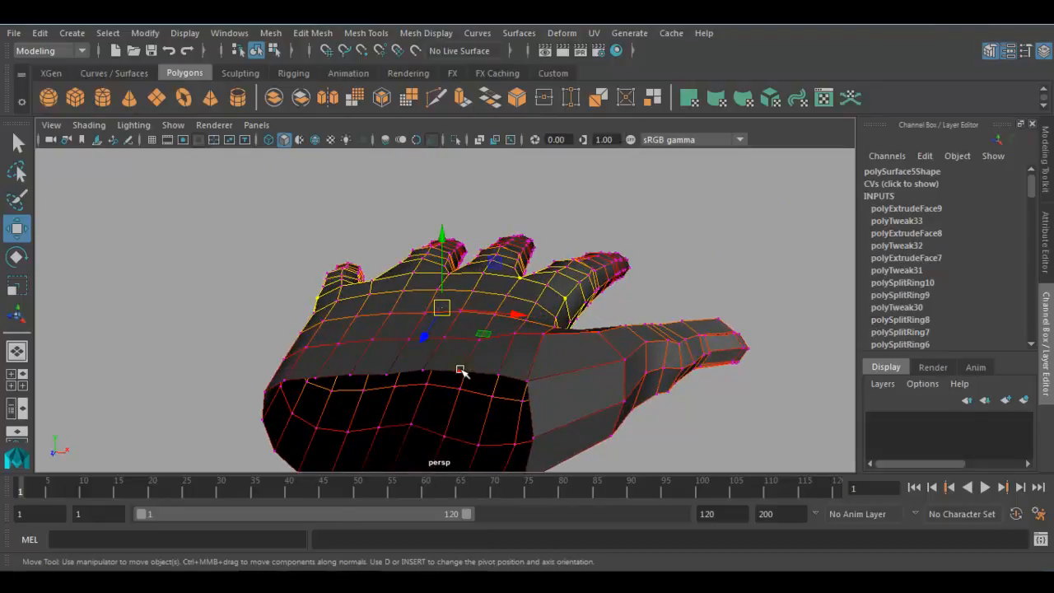
click(459, 371)
Try to raise the selected rim vertex with the current soft selection falloff.
alt+drag(505, 375, 400, 396)
drag(374, 292, 377, 251)
key(ctrl+z)
Shrink the soft selection falloff radius to the area near the wrist rim vertex and raise that vertex slightly.
alt+drag(397, 302, 474, 342)
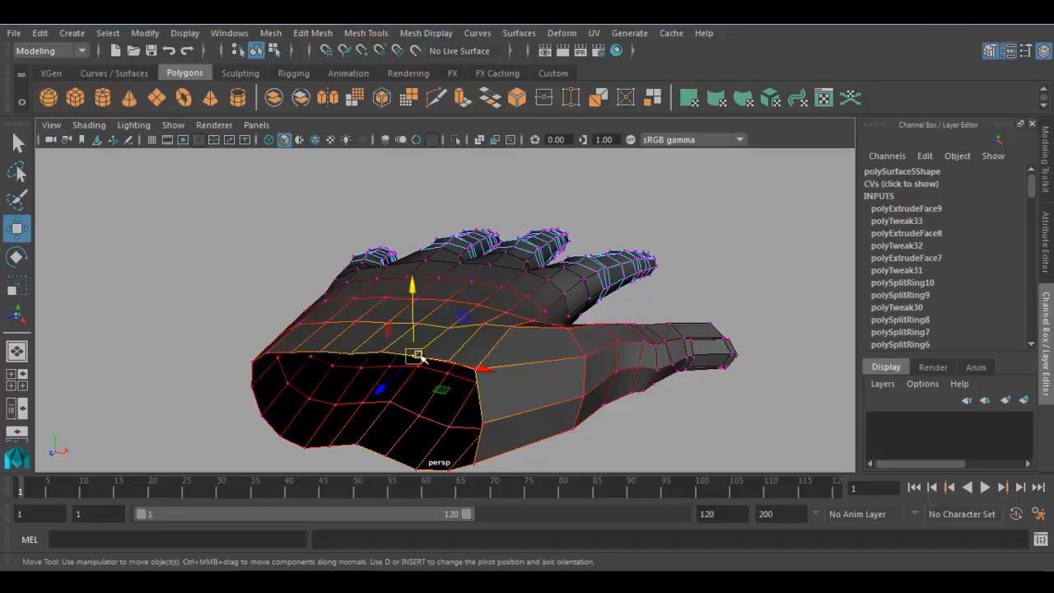
key(b)
drag(391, 359, 71, 377)
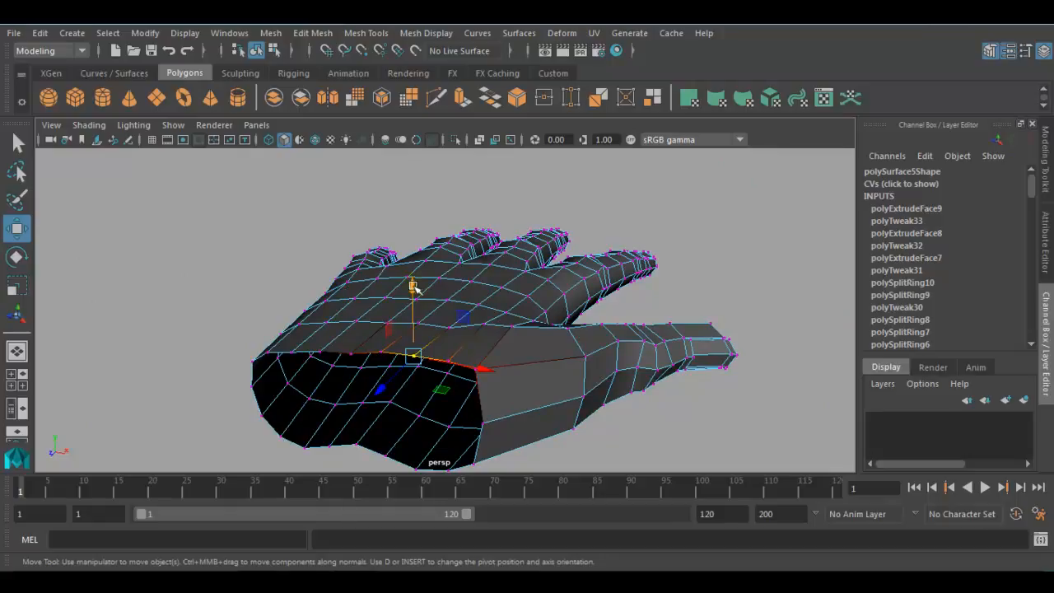
drag(420, 290, 418, 280)
Raise individual vertices across the back of the hand near the wrist to give it a gentle swell.
click(447, 326)
click(449, 256)
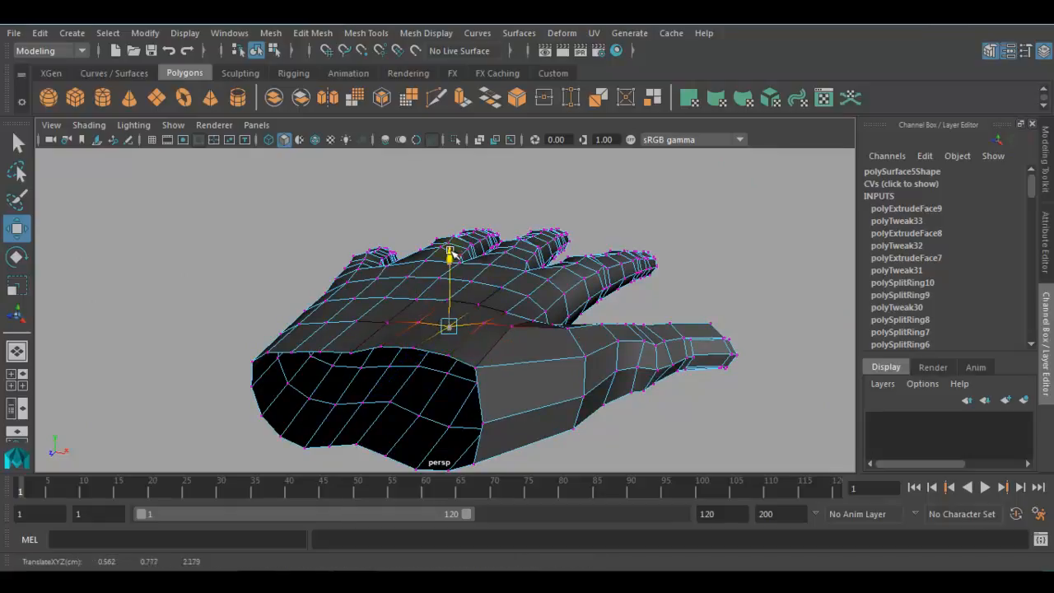
alt+drag(554, 316, 522, 336)
click(393, 313)
click(396, 242)
alt+drag(398, 234, 536, 287)
click(542, 284)
drag(549, 207, 549, 200)
On the palm side, select neighbouring vertices near the wrist and push them outward to fill the heel of the hand.
alt+drag(552, 290, 531, 198)
mouse_move(552, 368)
alt+mouse_down()
mouse_move(515, 342)
mouse_move(565, 405)
mouse_move(540, 383)
alt+mouse_up()
alt+drag(438, 225, 544, 315)
drag(542, 260, 548, 274)
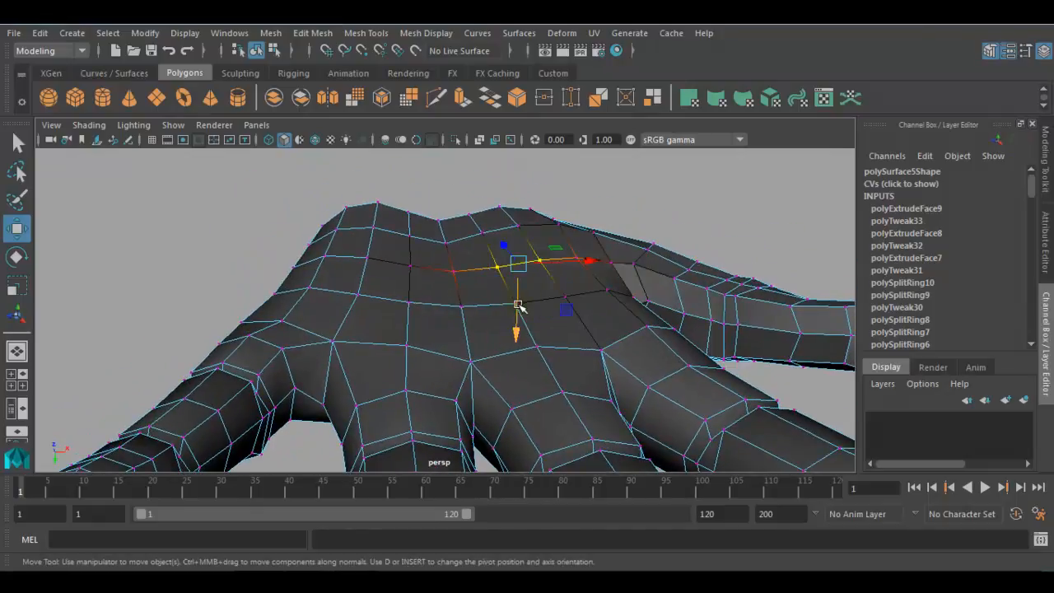
click(517, 287)
key(ctrl+z)
drag(518, 327, 459, 245)
drag(469, 291, 477, 278)
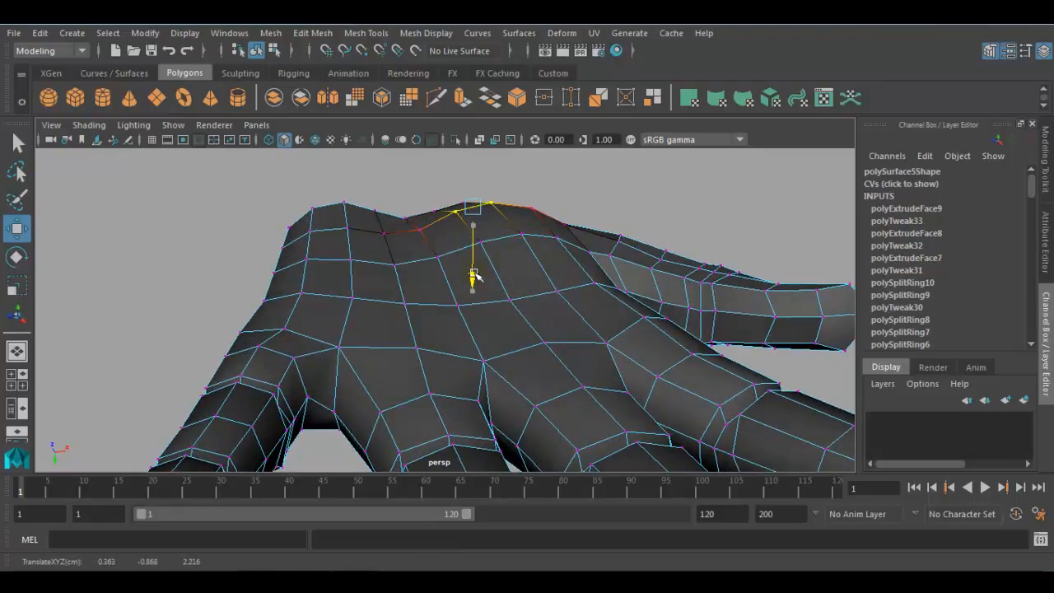
On the palm side, select vertices near the heel below the little finger and push them outward.
alt+drag(639, 281, 654, 287)
alt+drag(704, 256, 452, 430)
drag(409, 386, 494, 403)
click(403, 410)
click(507, 361)
drag(508, 362, 539, 354)
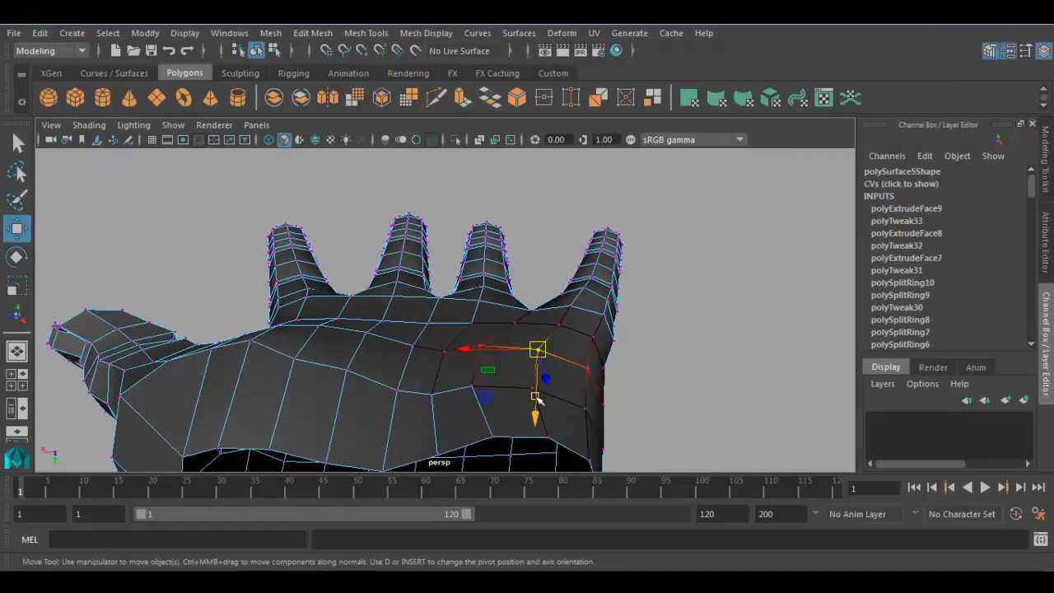
Shift the wrist rim vertex on the palm side sideways and reposition the vertex above it to even out the edge spacing.
alt+drag(530, 391, 546, 361)
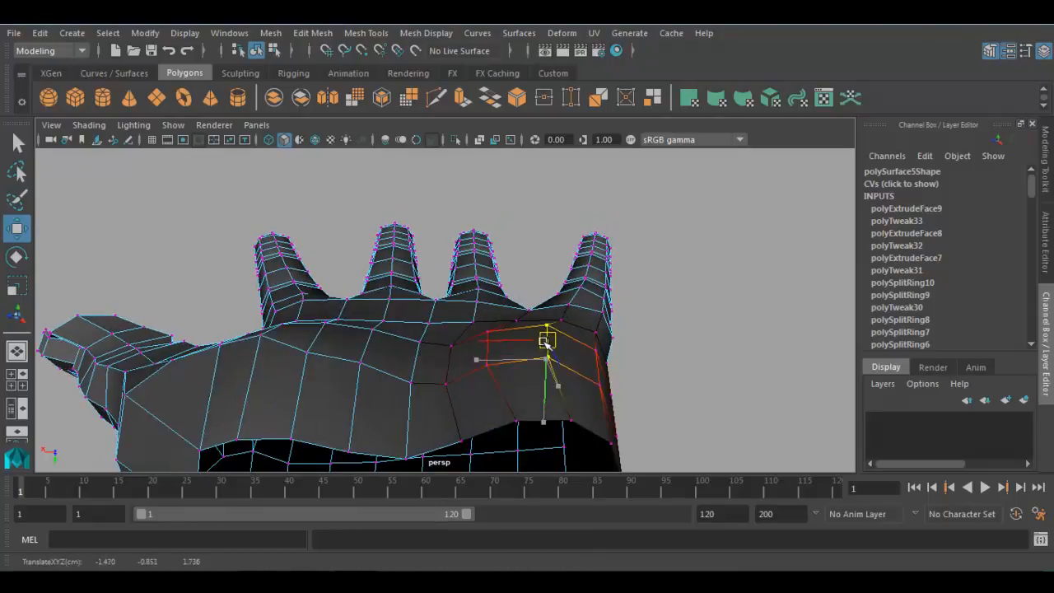
drag(515, 421, 489, 421)
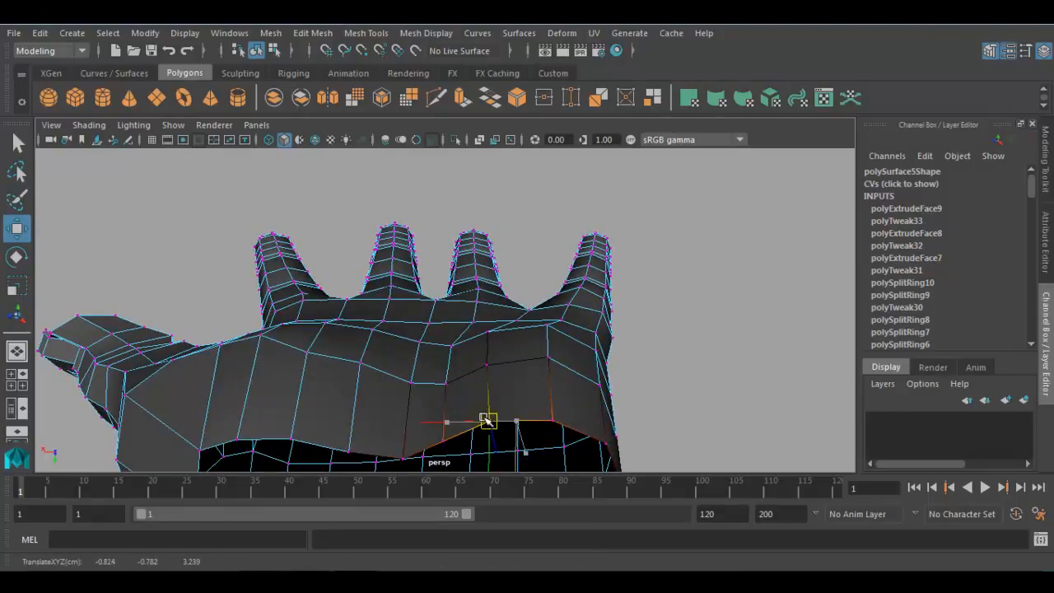
click(483, 363)
drag(497, 365, 481, 358)
On the back of the hand, select vertices just behind the middle knuckles and raise them slightly.
alt+drag(607, 333, 445, 296)
click(482, 342)
click(480, 295)
click(454, 278)
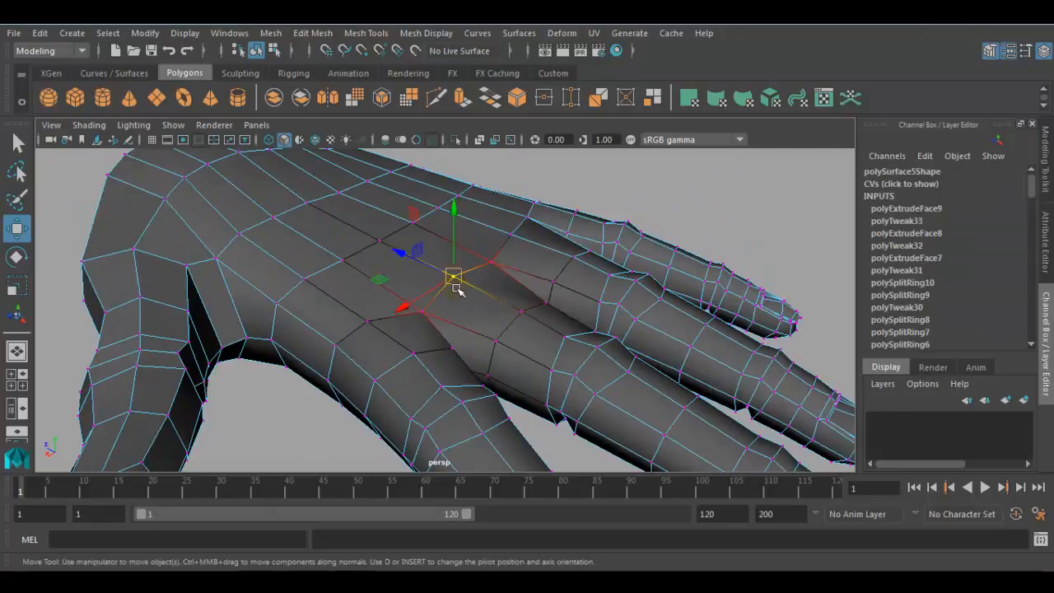
shift+click(377, 321)
drag(410, 228, 507, 288)
key(ctrl+z)
alt+drag(420, 181, 560, 256)
drag(506, 188, 497, 170)
Raise the vertex behind the little finger's knuckle on the back of the hand slightly.
alt+drag(458, 249, 374, 269)
click(581, 248)
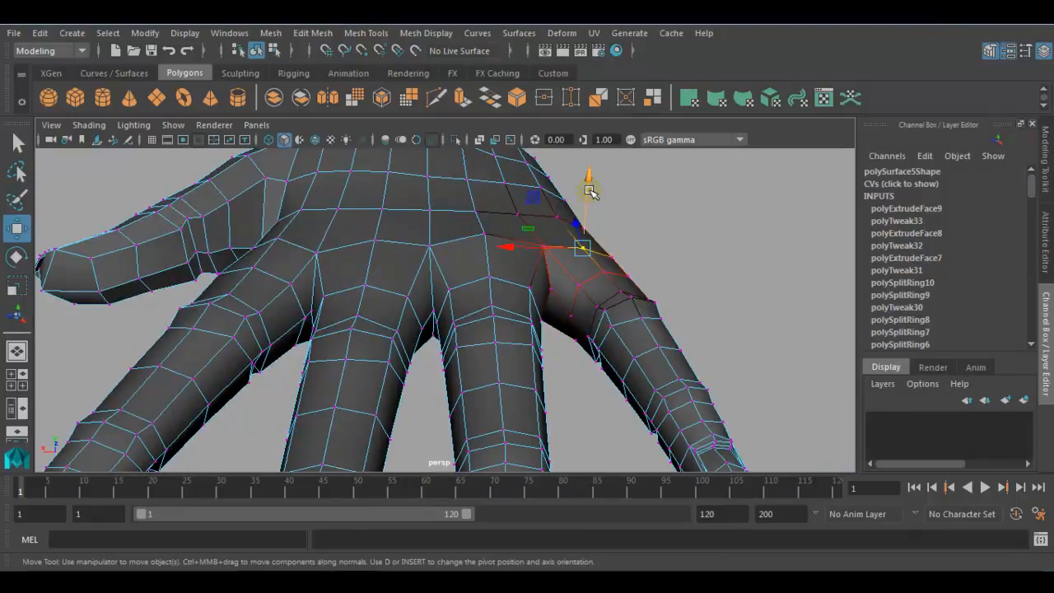
drag(590, 194, 594, 180)
Select the row of vertices across the middle of the back of the hand and try raising it with soft selection on.
alt+drag(494, 305, 590, 332)
alt+drag(393, 336, 426, 317)
alt+drag(434, 256, 444, 251)
drag(400, 201, 401, 196)
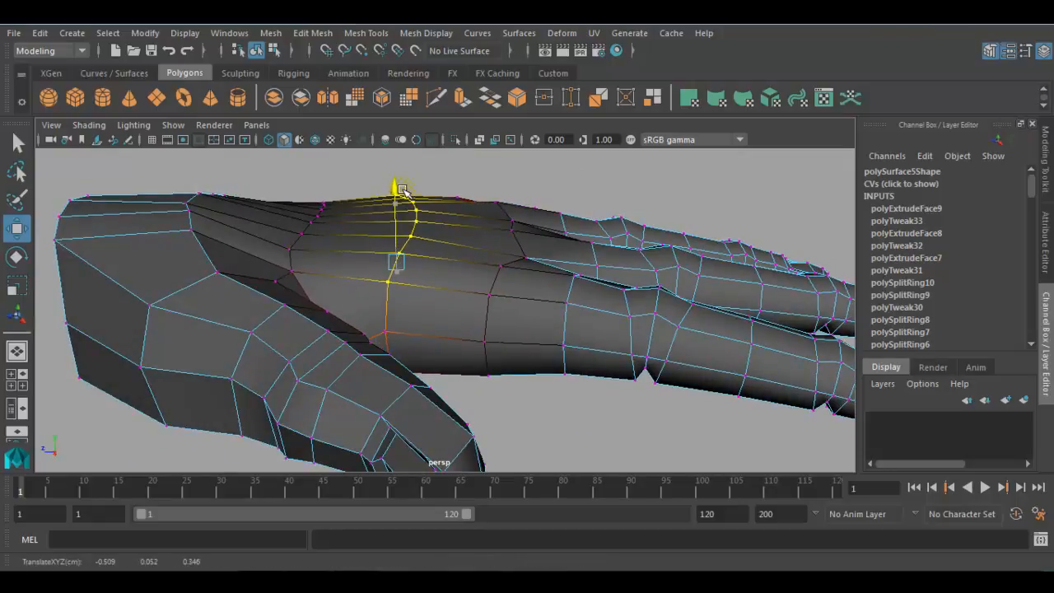
key(ctrl+z)
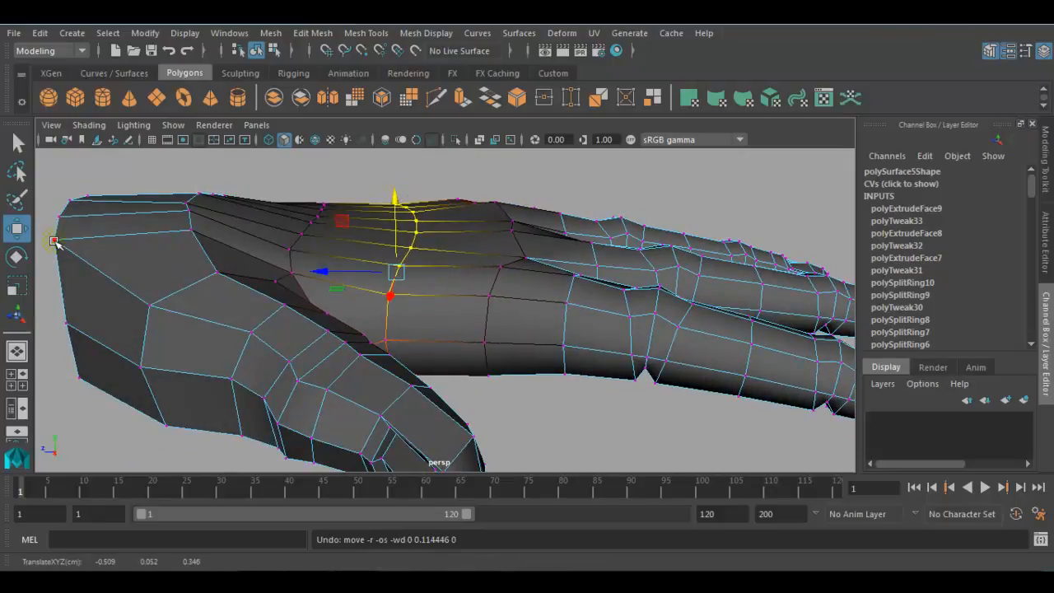
Turn off soft selection and raise the selected vertex row across the back of the hand slightly.
double_click(16, 231)
click(151, 258)
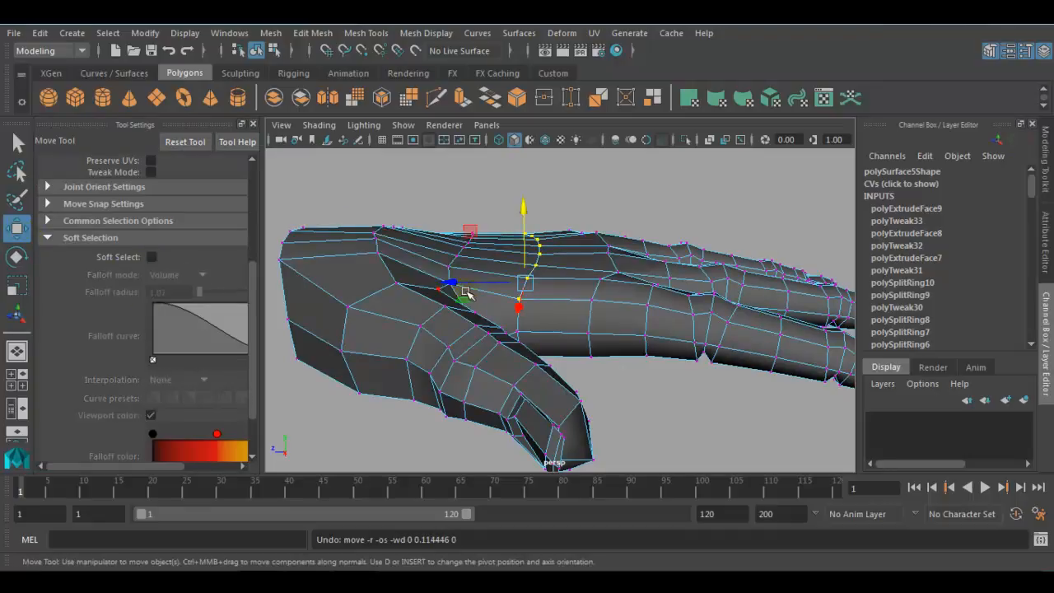
alt+drag(527, 269, 513, 258)
drag(528, 205, 527, 197)
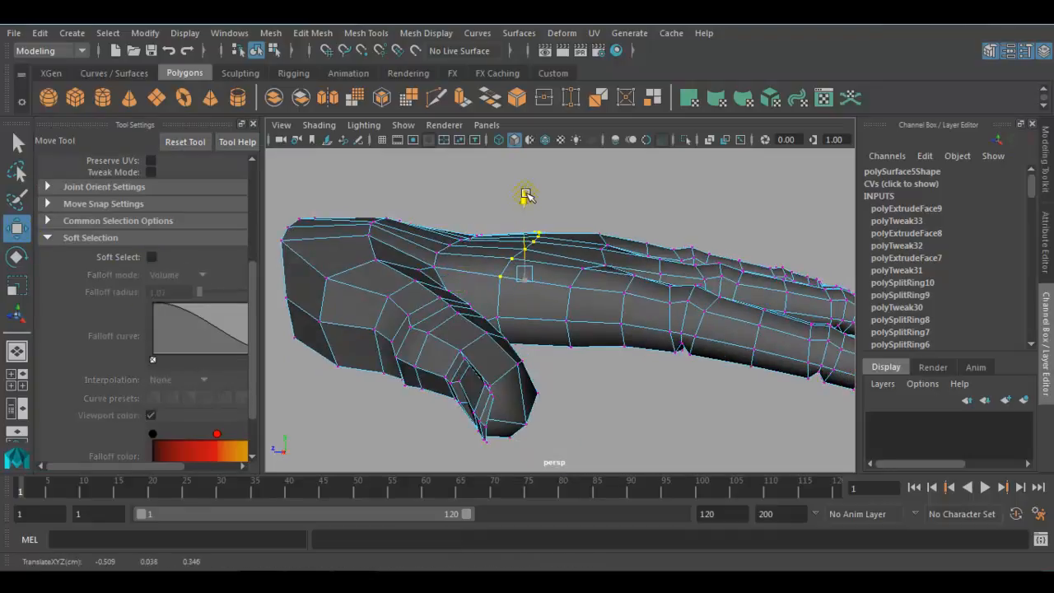
Select the next vertex row toward the wrist, keep only its back-of-hand vertices selected, and raise them slightly.
click(469, 221)
alt+drag(470, 221, 447, 256)
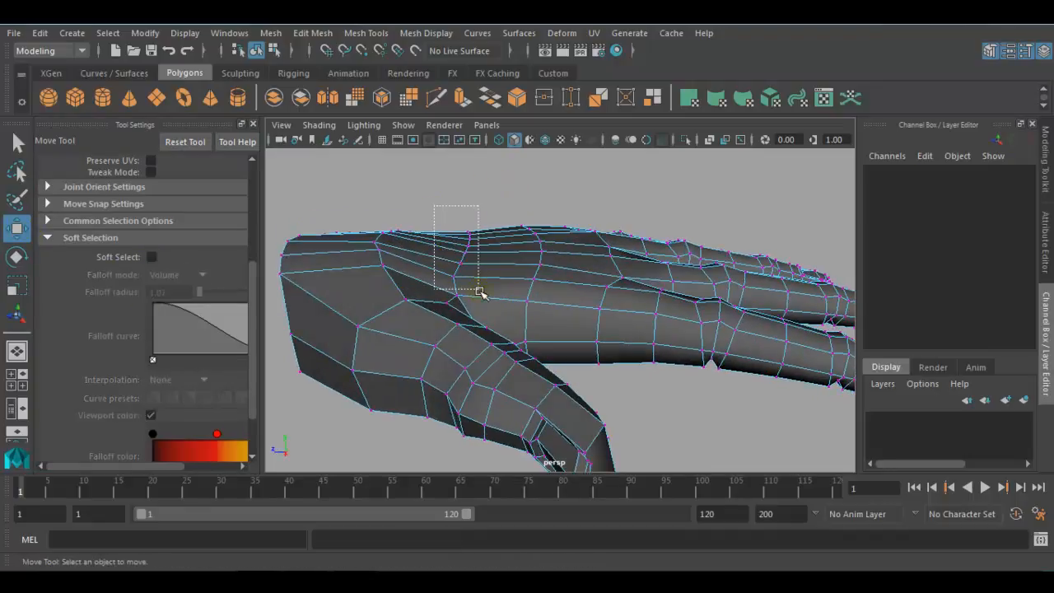
drag(482, 298, 484, 300)
alt+drag(486, 280, 194, 290)
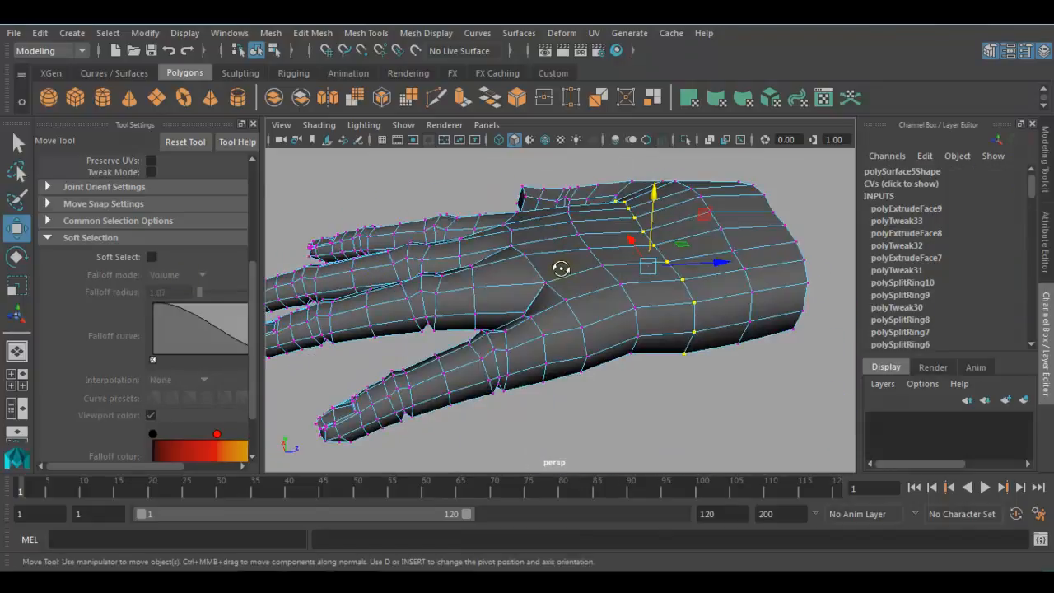
alt+drag(700, 292, 658, 304)
ctrl+drag(773, 484, 774, 485)
alt+drag(577, 272, 767, 325)
alt+drag(363, 354, 489, 288)
drag(474, 178, 477, 168)
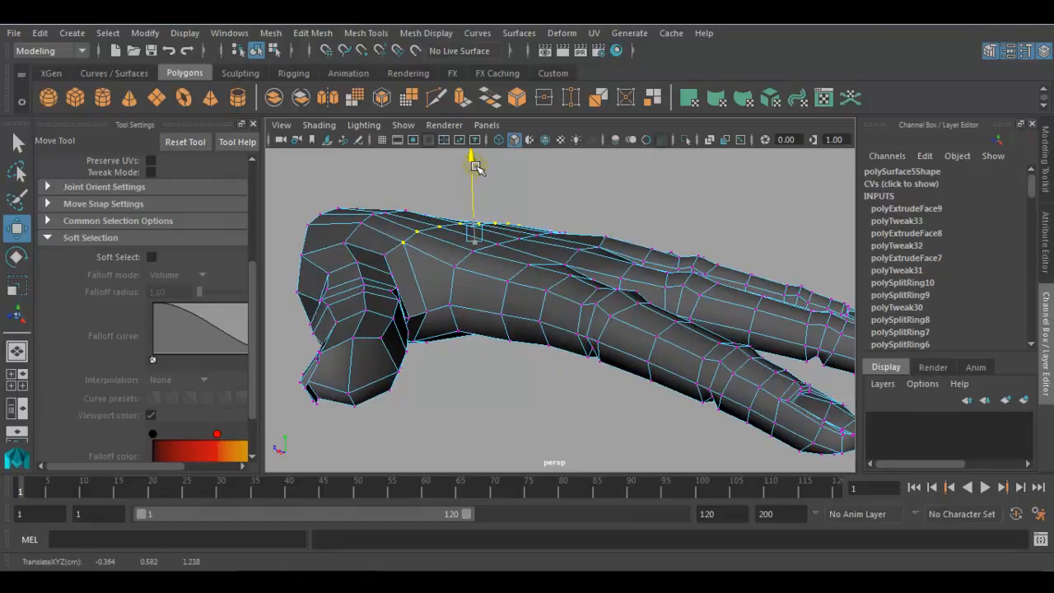
Turn on the smooth mesh preview for the hand and return to object mode.
key(3)
right_drag(515, 294, 601, 164)
right_drag(540, 272, 625, 107)
Close the tool settings and examine the palm, fingers and back of the hand in smooth preview from several sides.
scroll(575, 444, down, 5)
alt+drag(576, 445, 436, 360)
click(594, 365)
scroll(529, 382, up, 3)
alt+drag(529, 382, 576, 387)
click(582, 394)
alt+drag(655, 356, 553, 400)
click(253, 124)
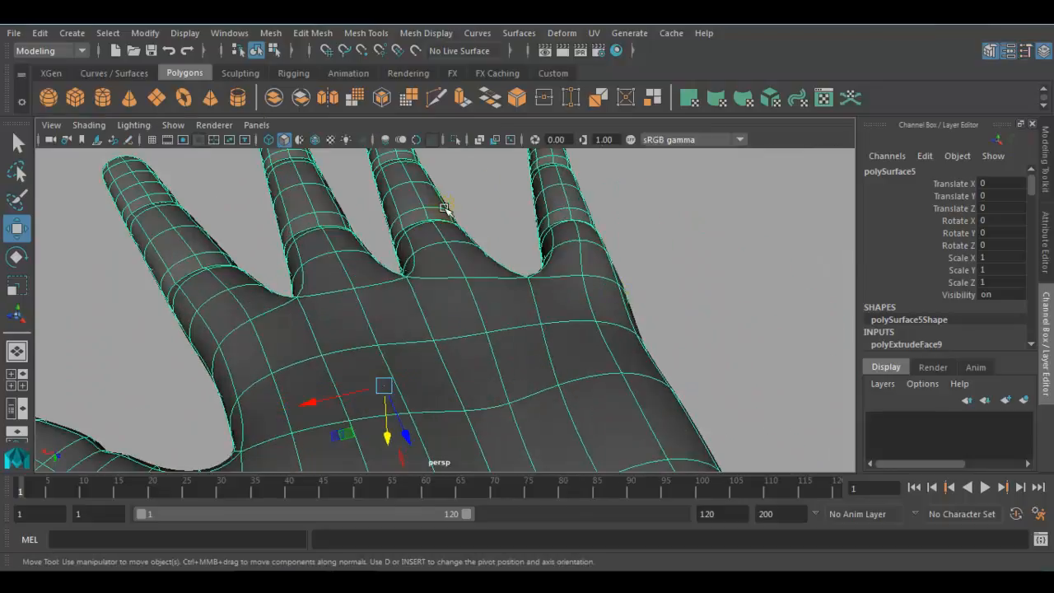
alt+drag(620, 346, 642, 395)
alt+right_drag(642, 395, 426, 266)
alt+drag(426, 266, 430, 193)
alt+drag(499, 398, 626, 349)
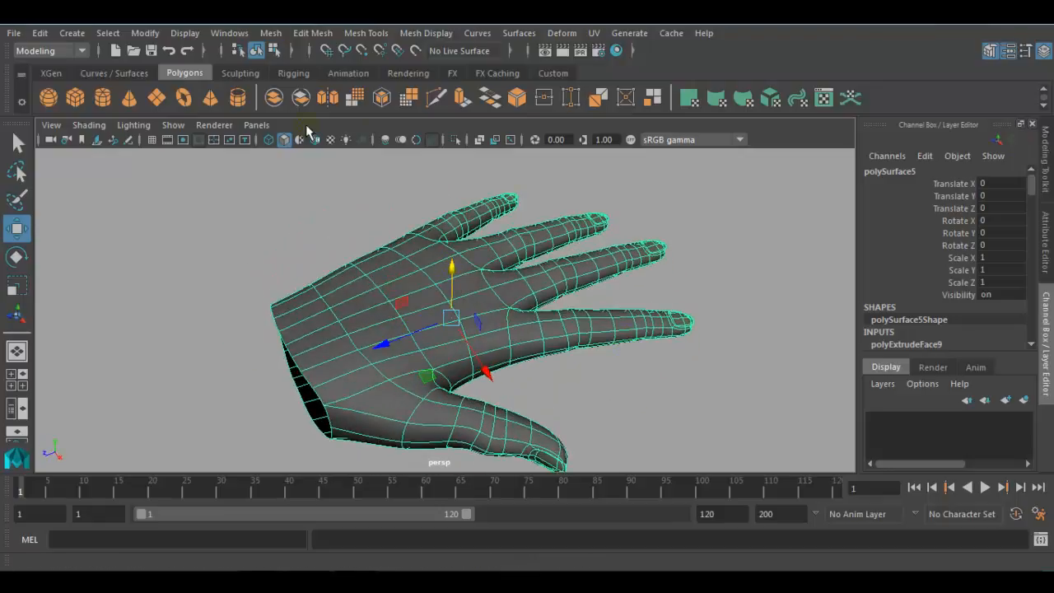
Turn off the smooth preview, apply Smooth to the hand mesh and deselect it.
key(1)
click(271, 32)
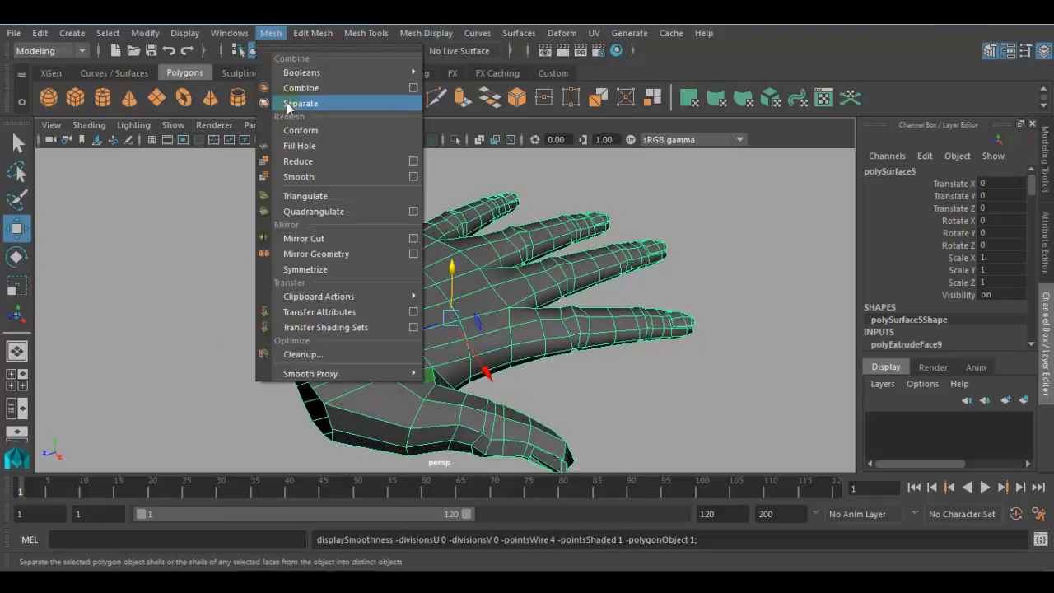
click(299, 177)
click(245, 233)
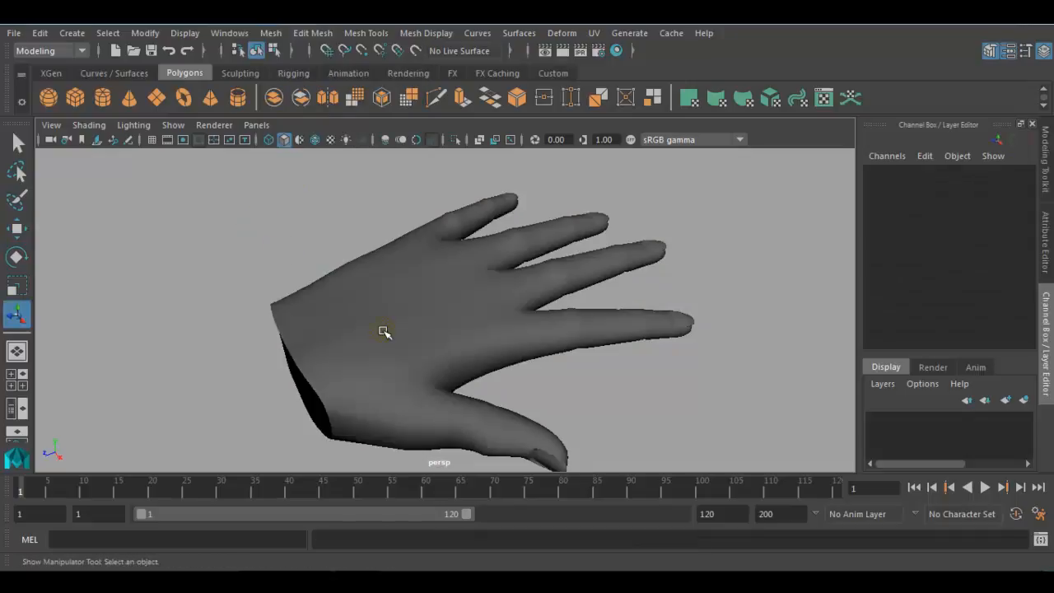
Examine the shaded smoothed hand from all sides, checking the palm, thumb, knuckles and fingernails.
click(537, 431)
alt+drag(537, 431, 545, 457)
click(699, 310)
alt+drag(699, 310, 431, 370)
click(560, 357)
alt+drag(560, 357, 619, 244)
click(619, 245)
alt+drag(490, 405, 387, 342)
click(522, 419)
click(591, 356)
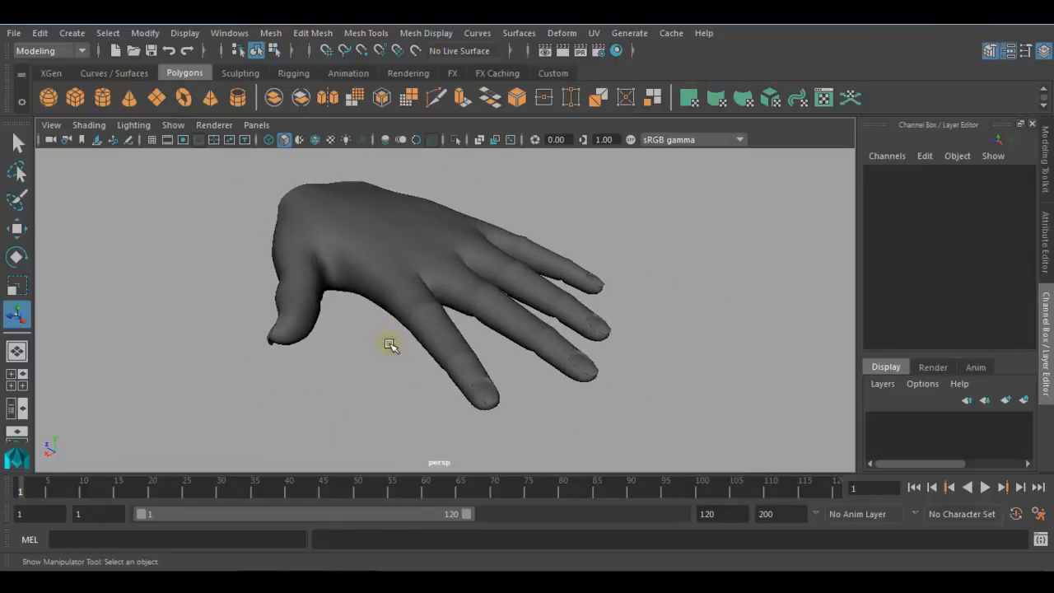
alt+drag(446, 360, 441, 381)
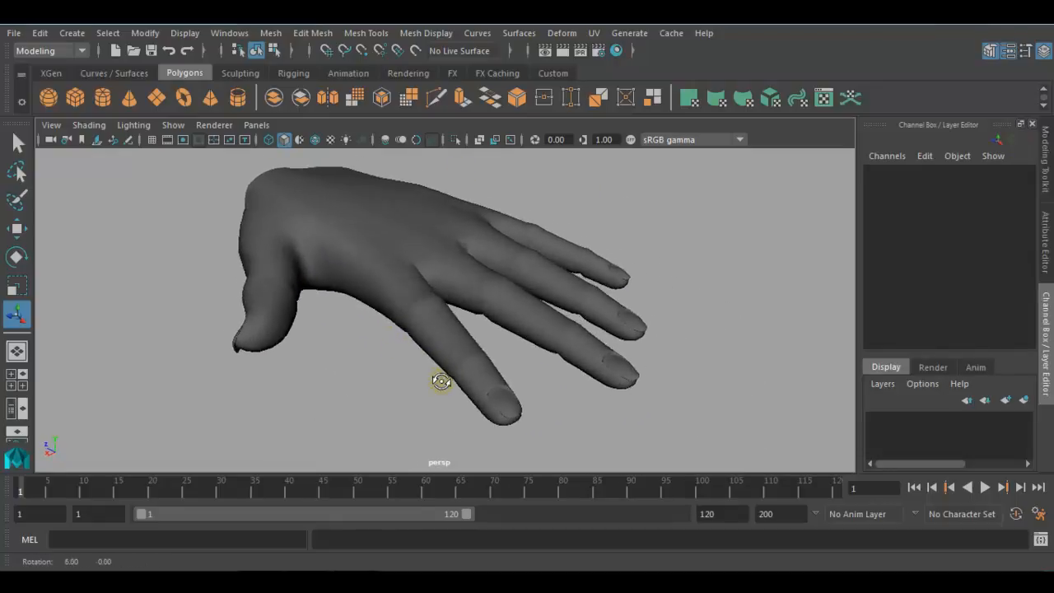
Turn on wireframe on shaded and examine the edge flow of the smoothed hand around the thumb, knuckles and nails.
click(315, 140)
mouse_move(409, 313)
alt+mouse_down()
mouse_move(437, 349)
mouse_move(279, 342)
mouse_move(402, 338)
alt+mouse_up()
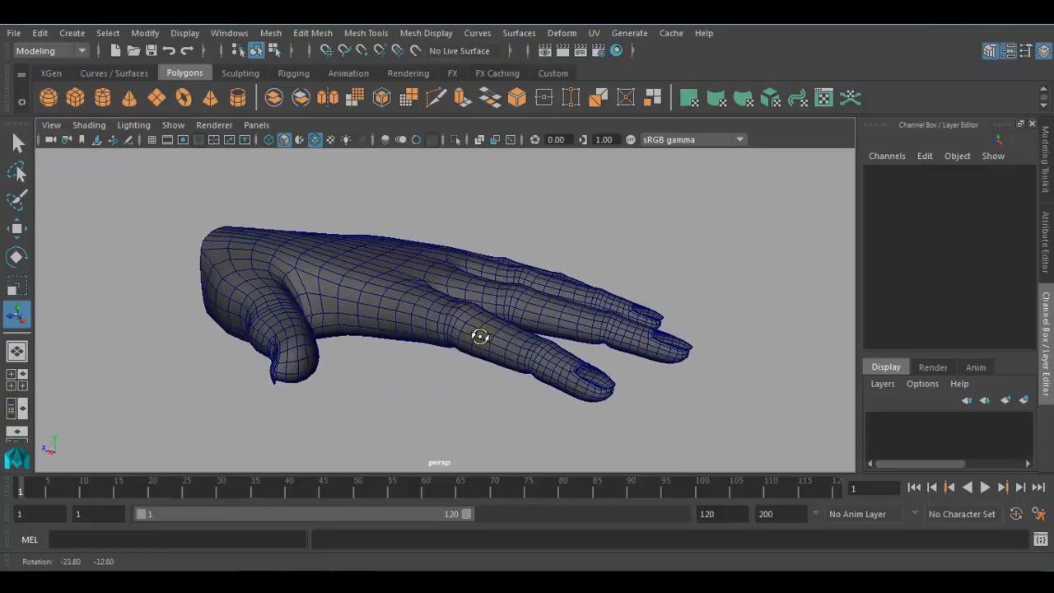
alt+drag(484, 339, 508, 340)
scroll(521, 350, up, 1)
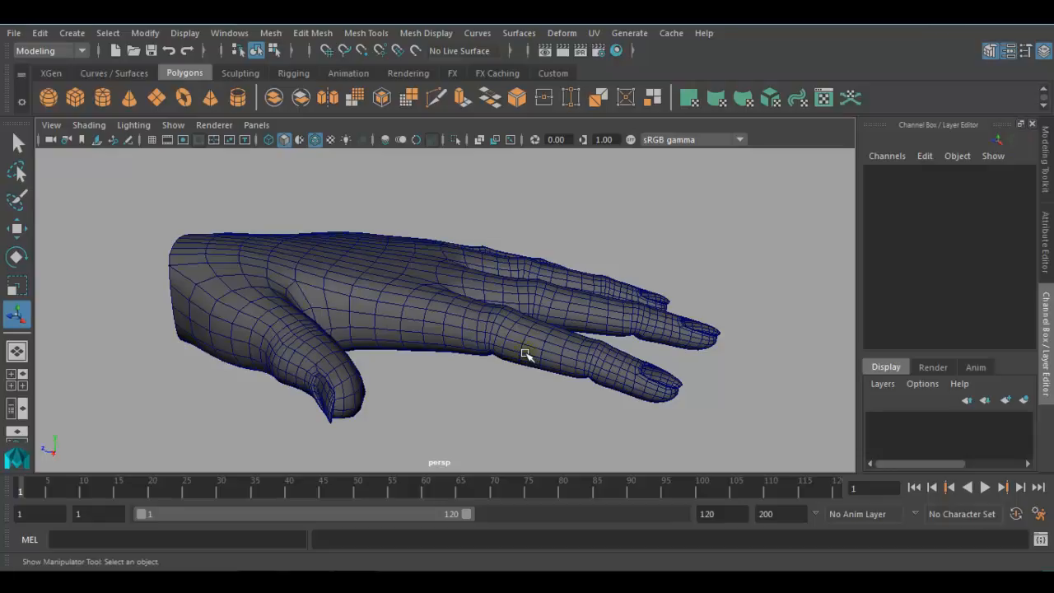
scroll(466, 334, up, 3)
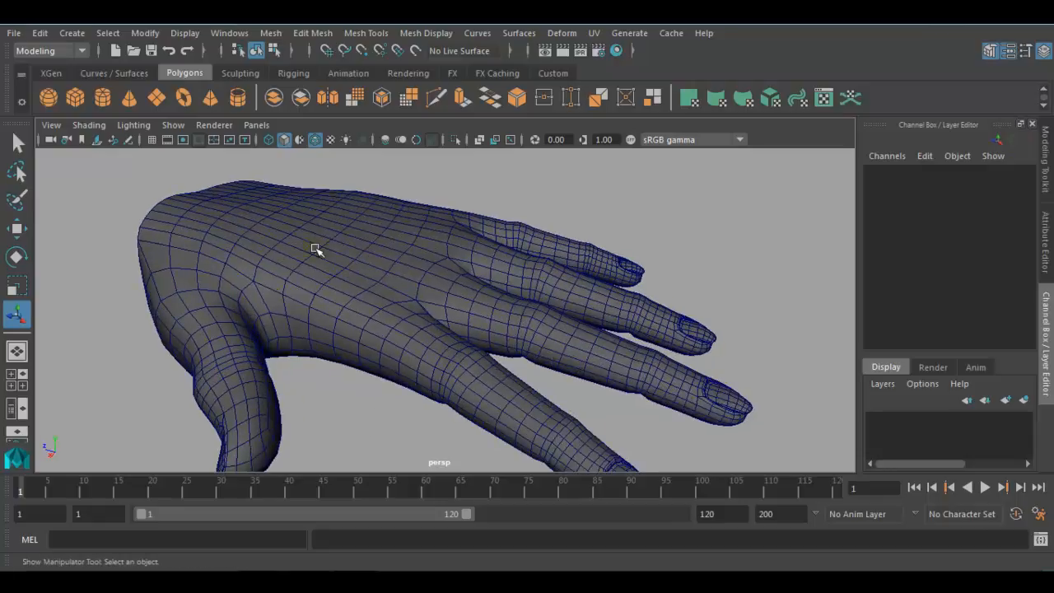
alt+drag(377, 329, 232, 305)
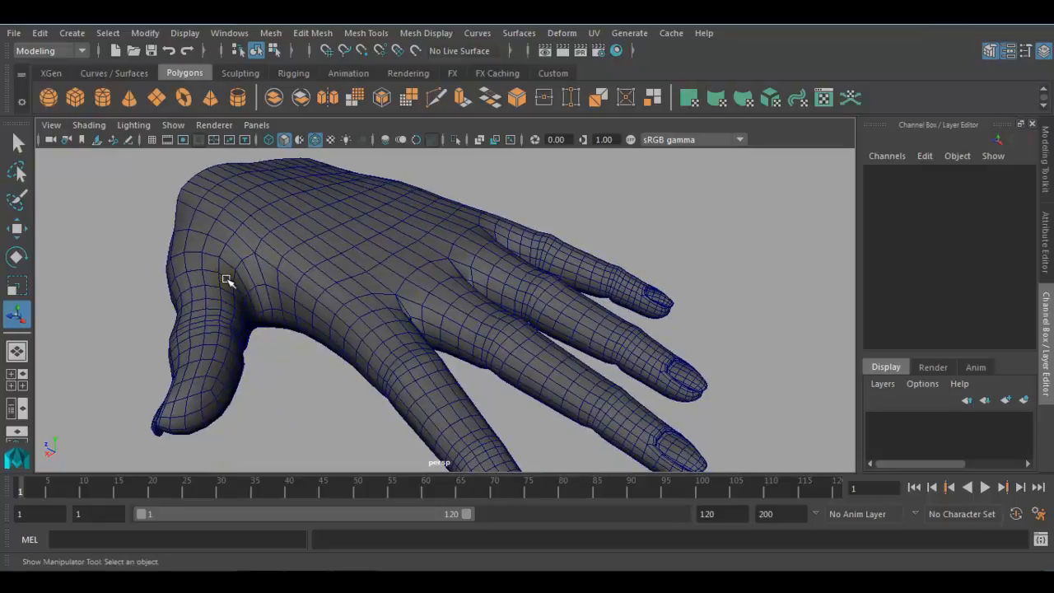
alt+drag(467, 315, 397, 320)
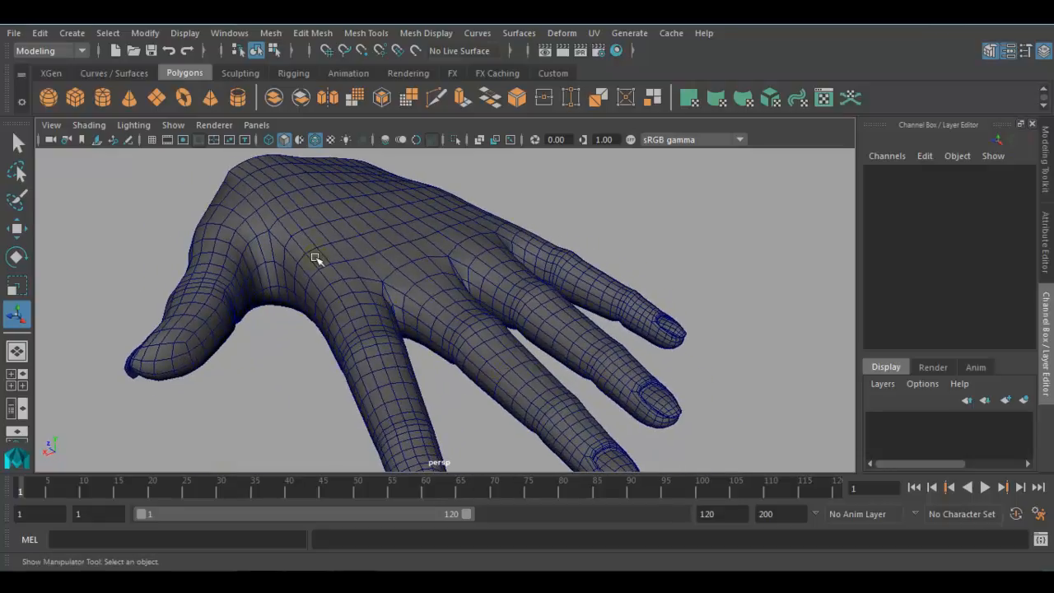
alt+drag(455, 292, 429, 329)
click(442, 333)
alt+right_drag(429, 329, 348, 308)
alt+drag(348, 308, 356, 334)
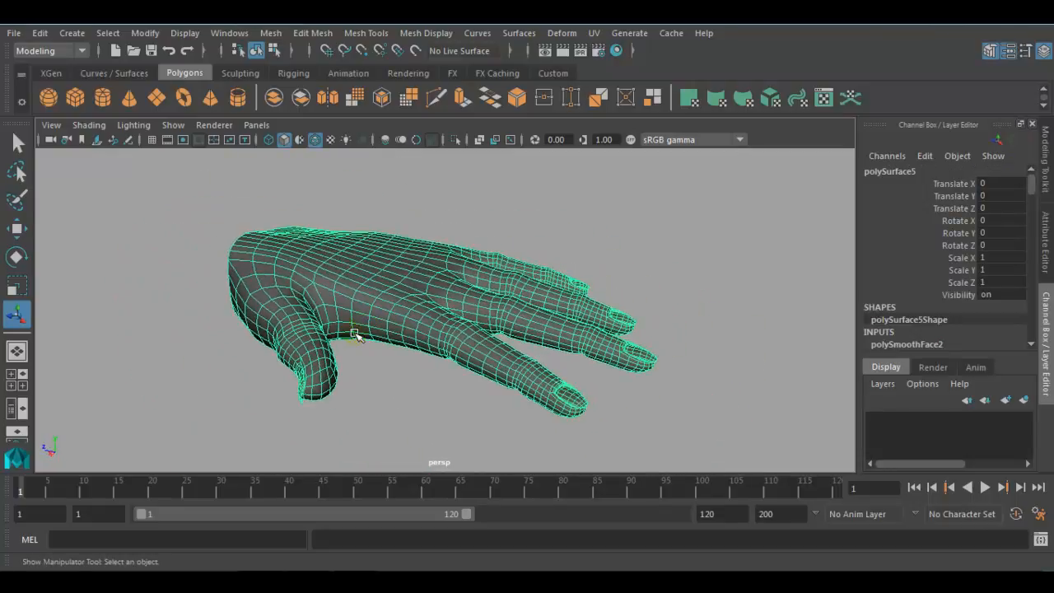